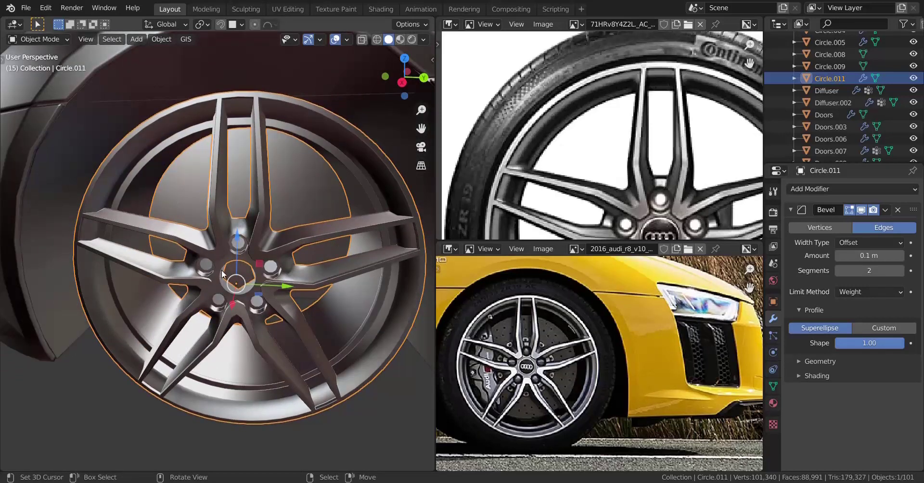
pyautogui.scroll(-3, 220, 274)
pyautogui.scroll(4, 220, 272)
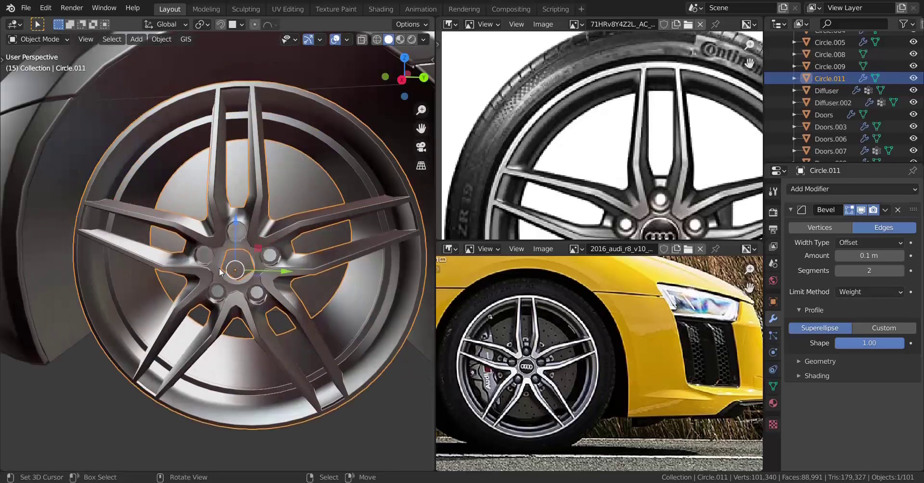
pyautogui.moveTo(219, 269); pyautogui.dragTo(221, 248, button='middle')
pyautogui.scroll(2, 212, 269)
pyautogui.scroll(-4, 226, 248)
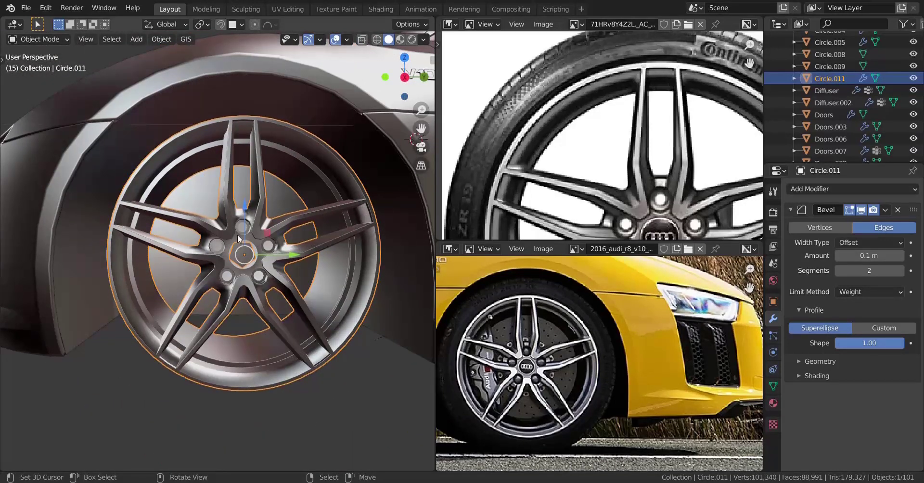
# Switch to the right orthographic view, hiding the finished wheel rim and revealing it again.
pyautogui.press('h')
pyautogui.press('KP_3')
pyautogui.scroll(-3, 234, 226)
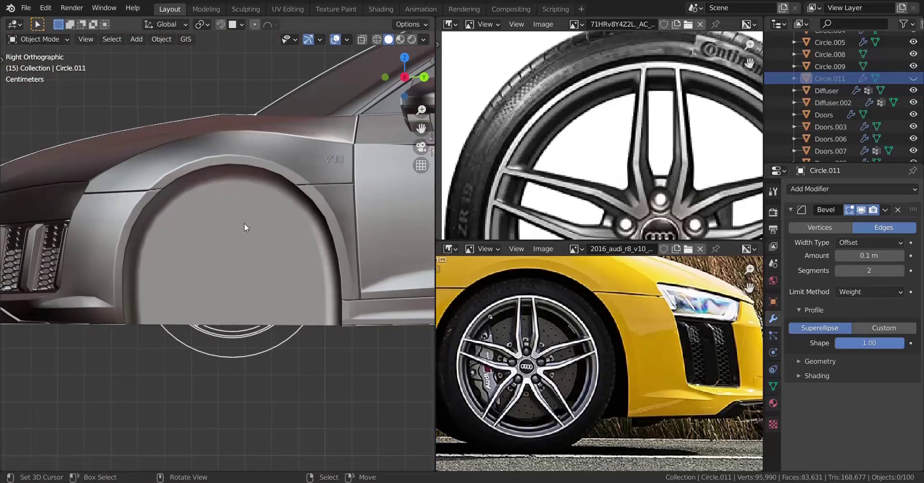
pyautogui.hotkey('alt', 'h')
# Try to move the finished wheel rim to the Back Up collection.
pyautogui.scroll(2, 238, 256)
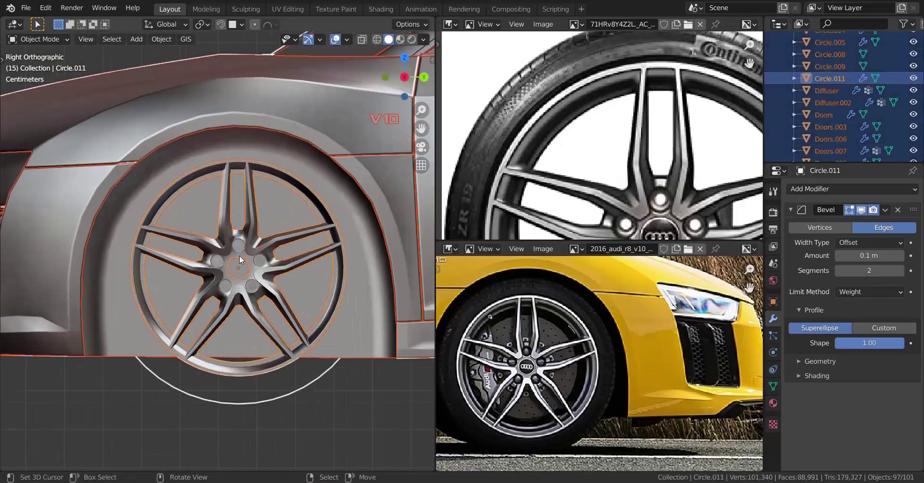
pyautogui.click(238, 255)
pyautogui.scroll(2, 238, 256)
pyautogui.press('m')
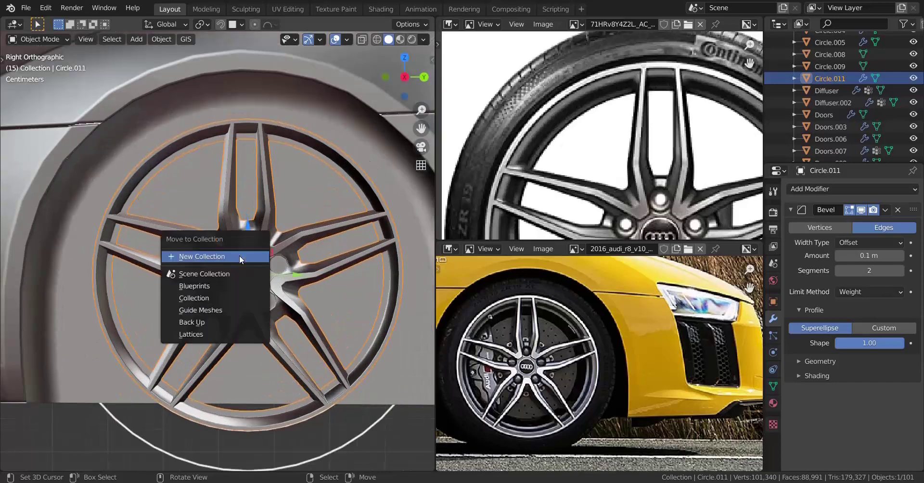
pyautogui.click(229, 322)
pyautogui.scroll(-4, 359, 200)
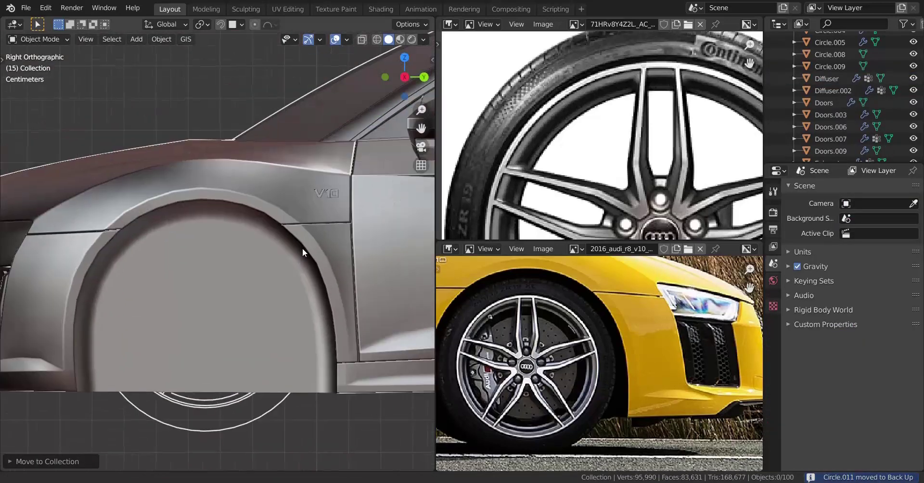
pyautogui.keyDown('shift'); pyautogui.moveTo(263, 256); pyautogui.dragTo(299, 248, button='middle'); pyautogui.keyUp('shift')
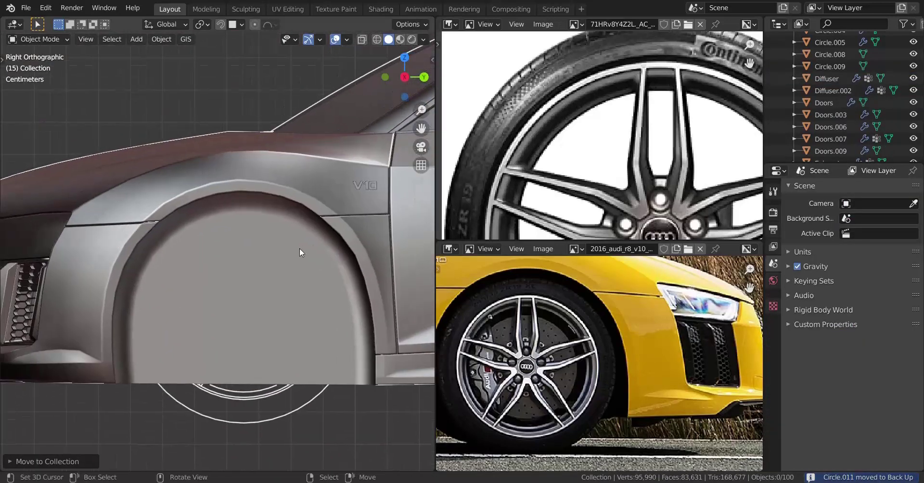
# Hide all remaining objects, and undo both the hiding and the rim's move to the Back Up collection.
pyautogui.press('a')
pyautogui.press('h')
pyautogui.scroll(2, 230, 320)
pyautogui.hotkey('ctrl', 'z')
pyautogui.hotkey('ctrl', 'z')
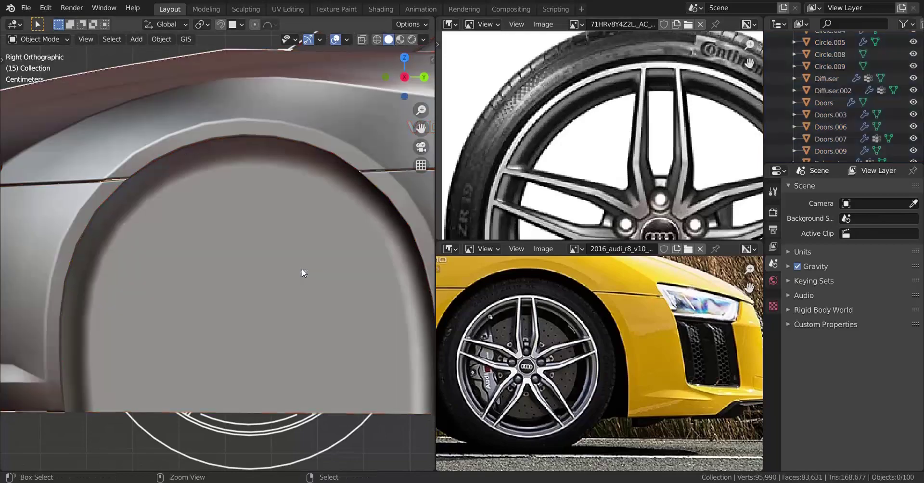
pyautogui.hotkey('ctrl', 'z')
# Examine the wheel rim in wireframe shading around the hub and lug holes, and return to solid shading.
pyautogui.keyDown('shift'); pyautogui.moveTo(277, 298); pyautogui.dragTo(275, 252, button='middle'); pyautogui.keyUp('shift')
pyautogui.press('z')
pyautogui.click(72, 250)
pyautogui.scroll(5, 298, 269)
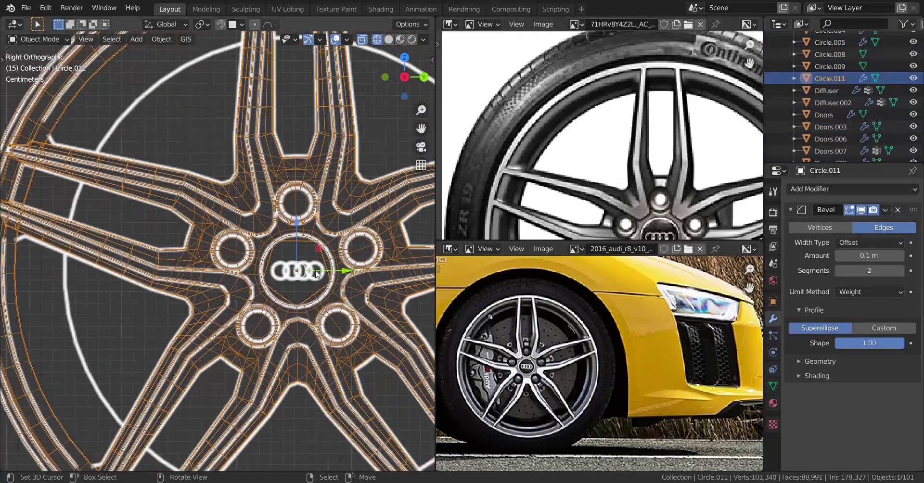
pyautogui.scroll(-1, 311, 278)
pyautogui.scroll(3, 270, 266)
pyautogui.keyDown('shift'); pyautogui.moveTo(237, 285); pyautogui.dragTo(156, 278, button='middle'); pyautogui.keyUp('shift')
pyautogui.scroll(-4, 155, 278)
pyautogui.press('z')
pyautogui.click(194, 279)
# Move the finished wheel rim to the Back Up collection and hide all remaining objects.
pyautogui.press('m')
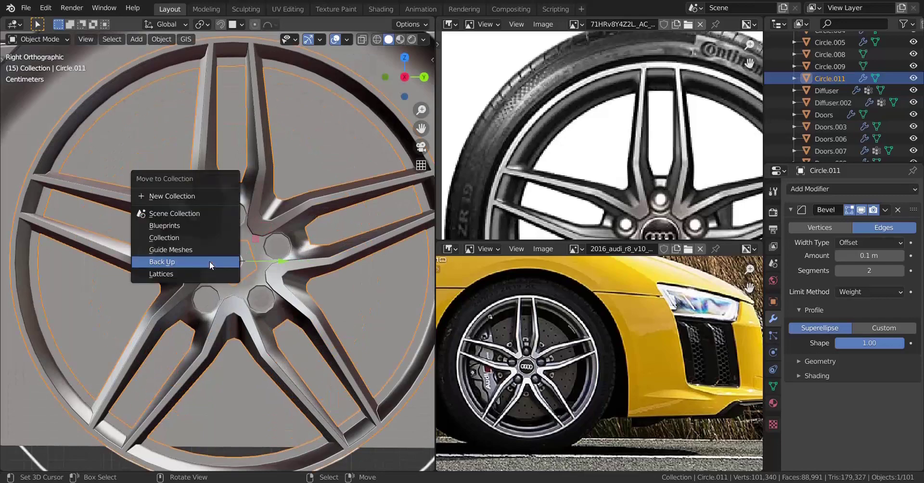
pyautogui.click(206, 261)
pyautogui.press('a')
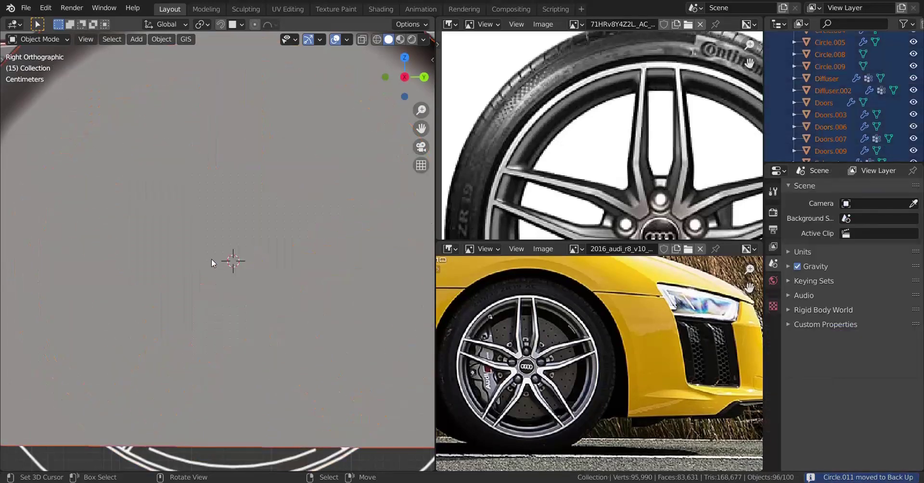
pyautogui.press('h')
# Examine the front wheel's blueprint lines, covering the spokes, lug holes, hub and outer rim.
pyautogui.scroll(-4, 209, 259)
pyautogui.scroll(4, 209, 259)
pyautogui.keyDown('shift'); pyautogui.moveTo(213, 182); pyautogui.dragTo(294, 290, button='middle'); pyautogui.keyUp('shift')
pyautogui.scroll(1, 346, 149)
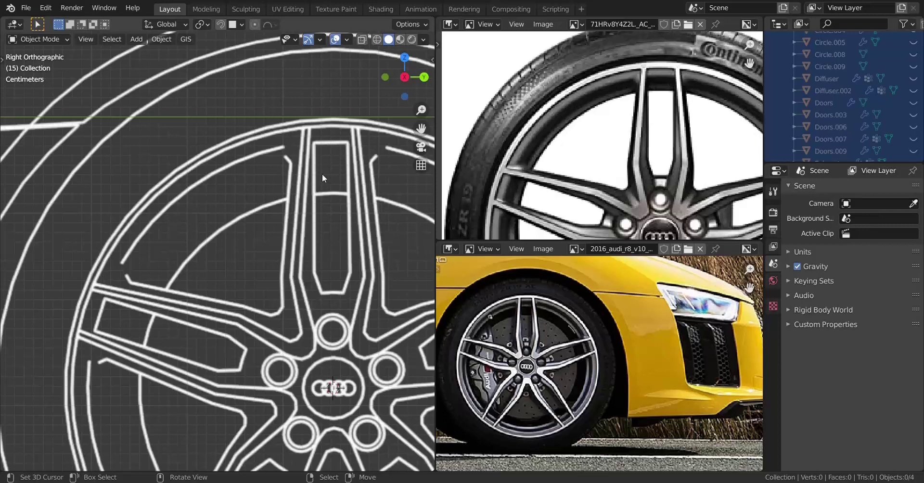
pyautogui.scroll(-3, 259, 160)
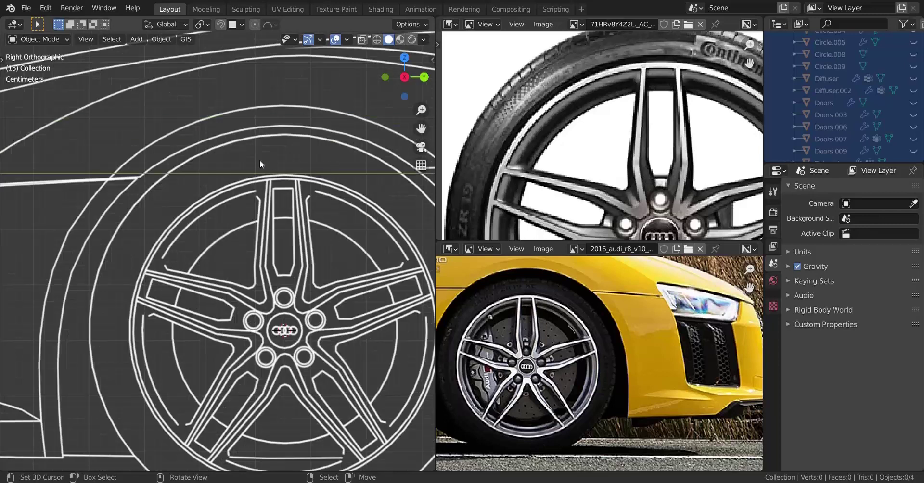
pyautogui.scroll(1, 342, 139)
pyautogui.keyDown('shift'); pyautogui.moveTo(314, 180); pyautogui.dragTo(250, 113, button='middle'); pyautogui.keyUp('shift')
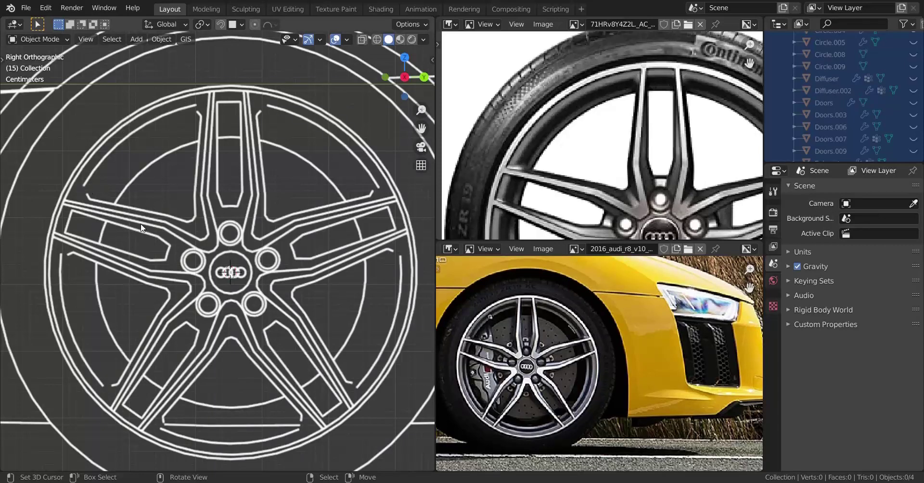
pyautogui.scroll(2, 148, 280)
pyautogui.scroll(-2, 146, 276)
pyautogui.keyDown('shift'); pyautogui.moveTo(146, 276); pyautogui.dragTo(142, 248, button='middle'); pyautogui.keyUp('shift')
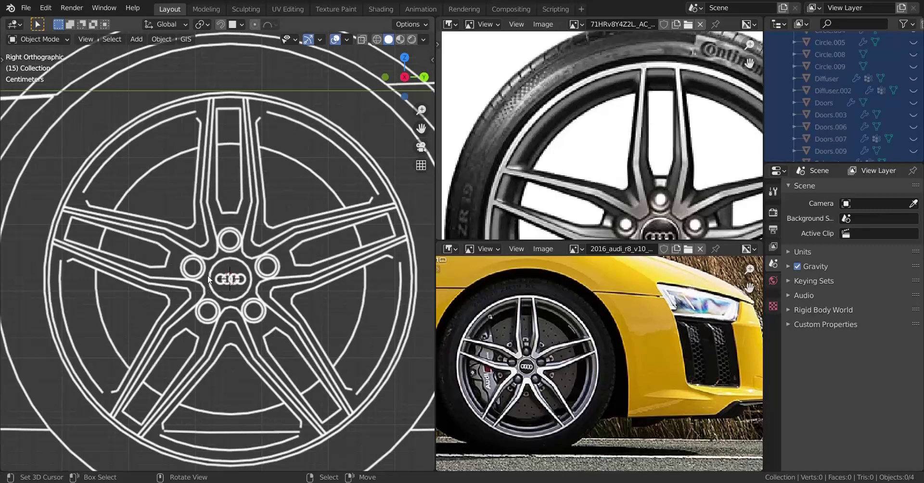
pyautogui.scroll(2, 213, 274)
pyautogui.keyDown('shift'); pyautogui.moveTo(214, 255); pyautogui.dragTo(231, 347, button='middle'); pyautogui.keyUp('shift')
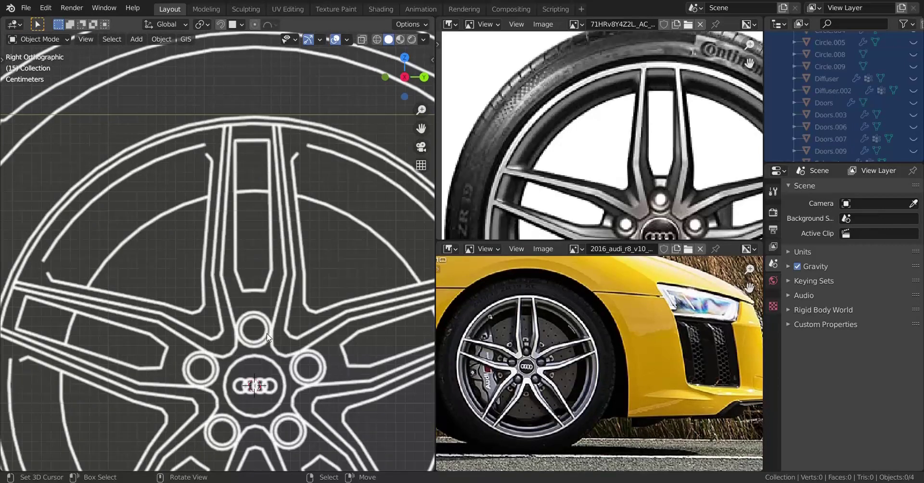
pyautogui.scroll(-1, 267, 336)
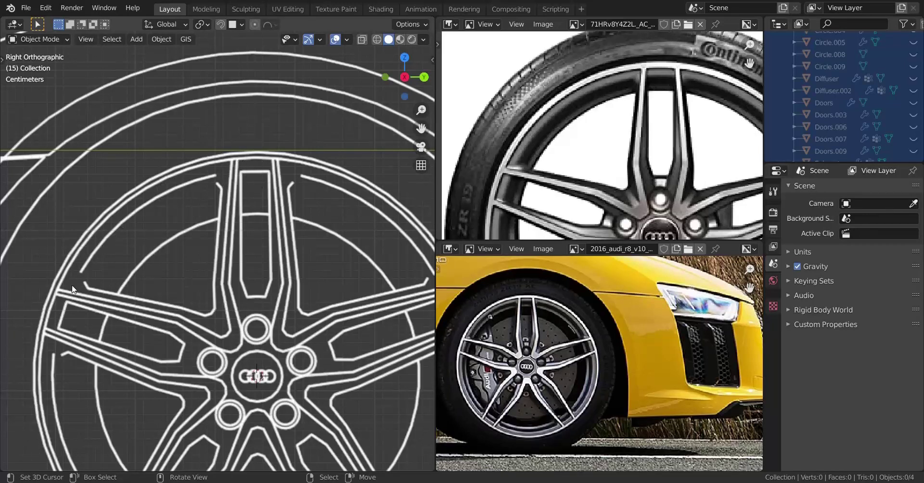
pyautogui.keyDown('shift'); pyautogui.moveTo(276, 247); pyautogui.dragTo(261, 203, button='middle'); pyautogui.keyUp('shift')
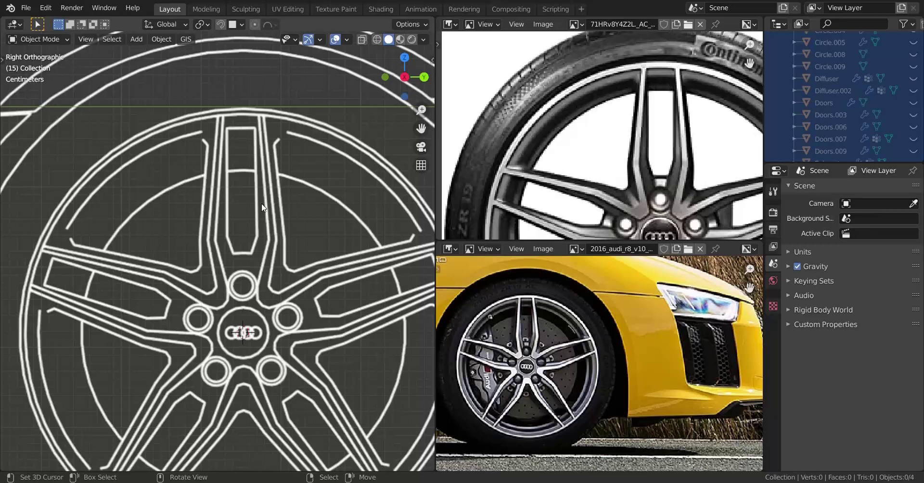
pyautogui.keyDown('shift'); pyautogui.moveTo(288, 275); pyautogui.dragTo(292, 216, button='middle'); pyautogui.keyUp('shift')
pyautogui.scroll(-1, 296, 231)
pyautogui.keyDown('shift'); pyautogui.moveTo(319, 326); pyautogui.dragTo(300, 278, button='middle'); pyautogui.keyUp('shift')
pyautogui.keyDown('shift'); pyautogui.moveTo(284, 184); pyautogui.dragTo(275, 215, button='middle'); pyautogui.keyUp('shift')
# Add a mesh circle at the wheel hub centre with a Y rotation of 90°.
pyautogui.hotkey('shift', 'a')
pyautogui.click(332, 238)
pyautogui.click(115, 446)
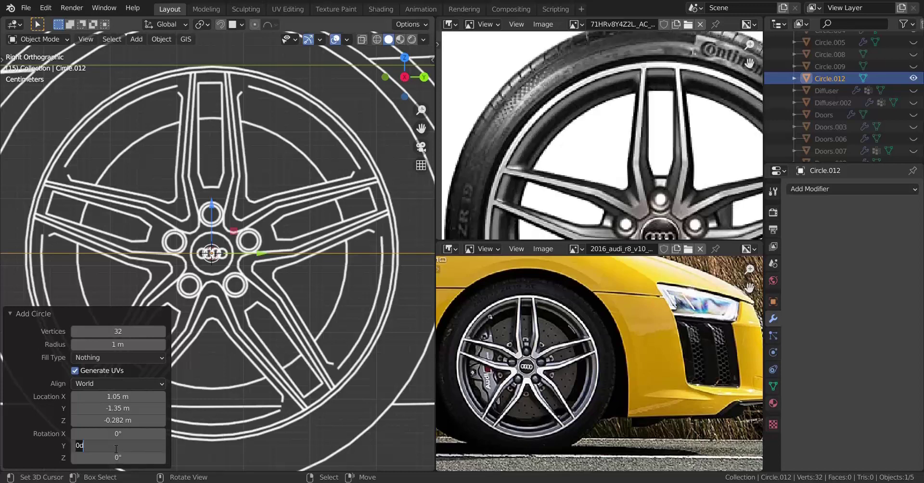
pyautogui.write('90')
pyautogui.press('Return')
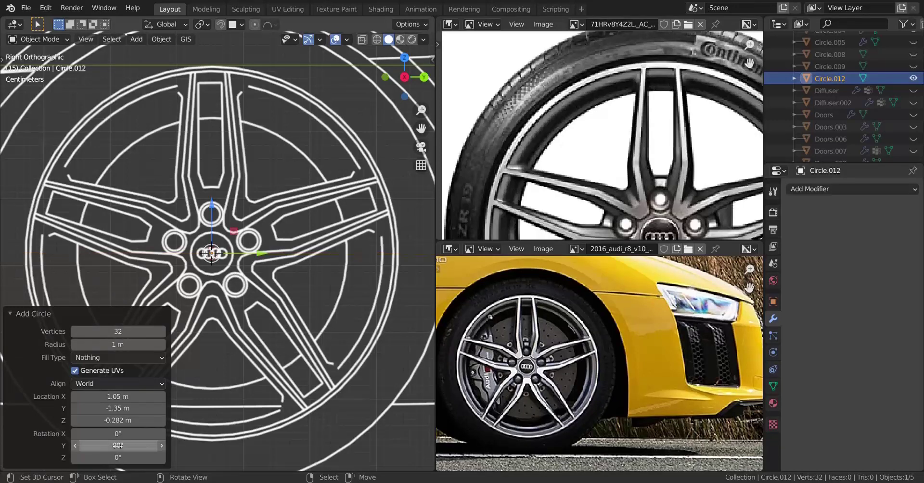
pyautogui.click(12, 314)
pyautogui.scroll(-6, 315, 272)
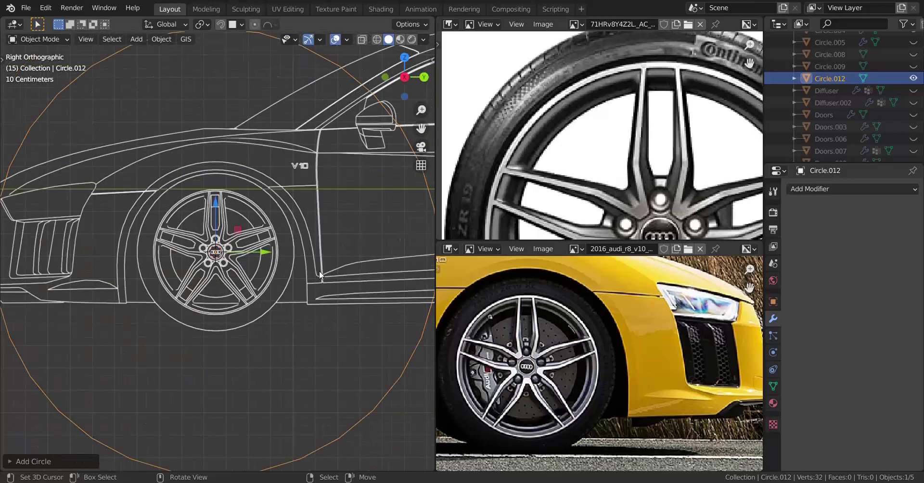
pyautogui.scroll(3, 319, 275)
pyautogui.scroll(-3, 320, 275)
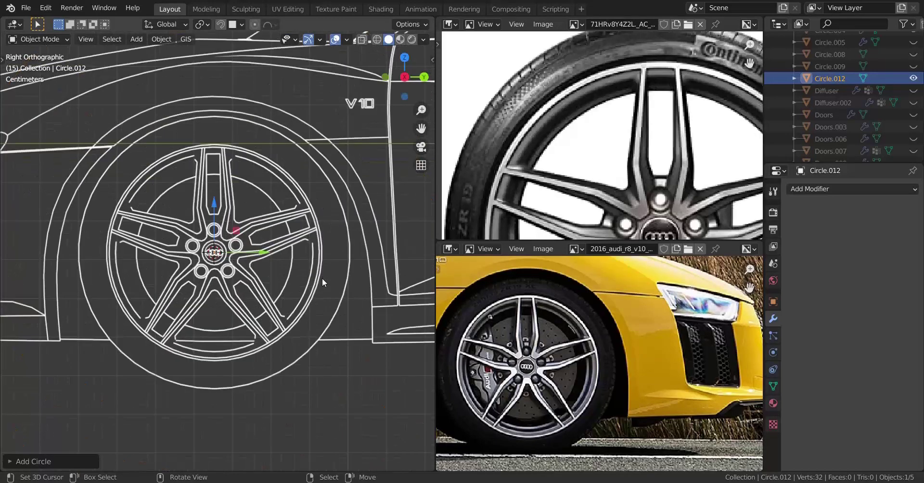
# Set the circle's radius to 0.28 m to match the blueprint's outer rim line.
pyautogui.click(14, 461)
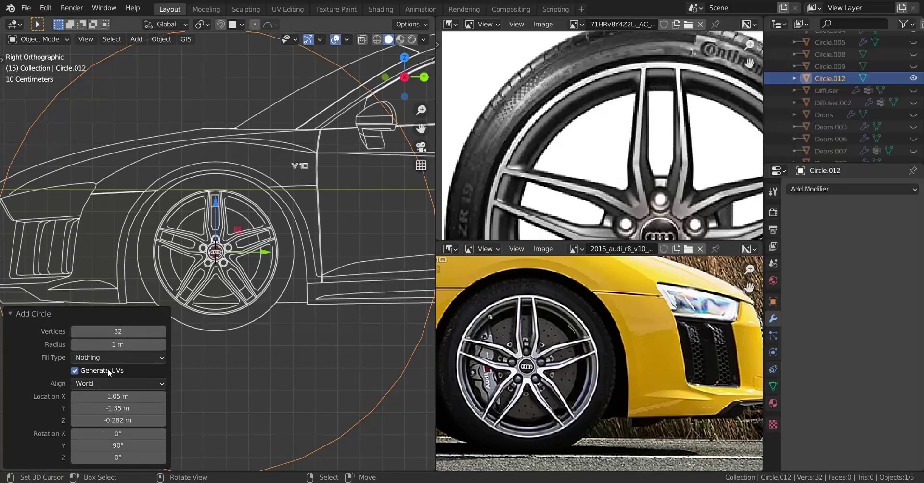
pyautogui.moveTo(126, 350); pyautogui.dragTo(48, 344)
pyautogui.scroll(2, 392, 296)
pyautogui.scroll(8, 392, 295)
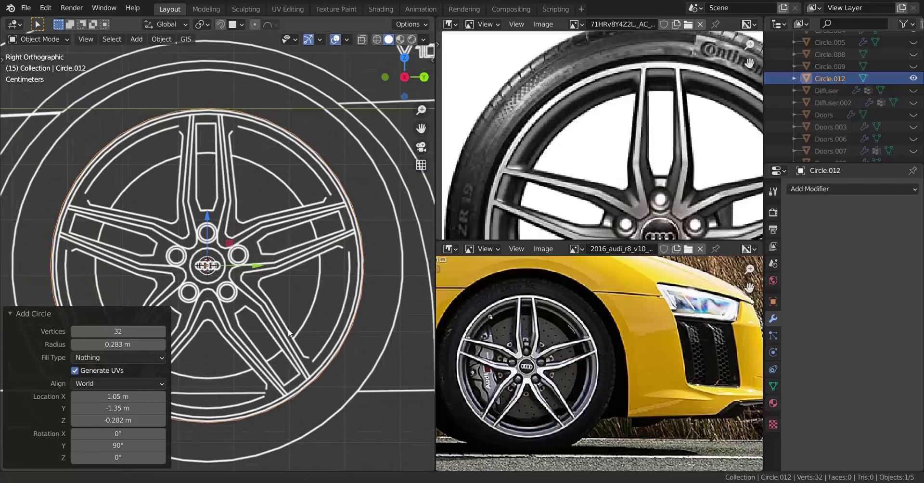
pyautogui.scroll(2, 288, 317)
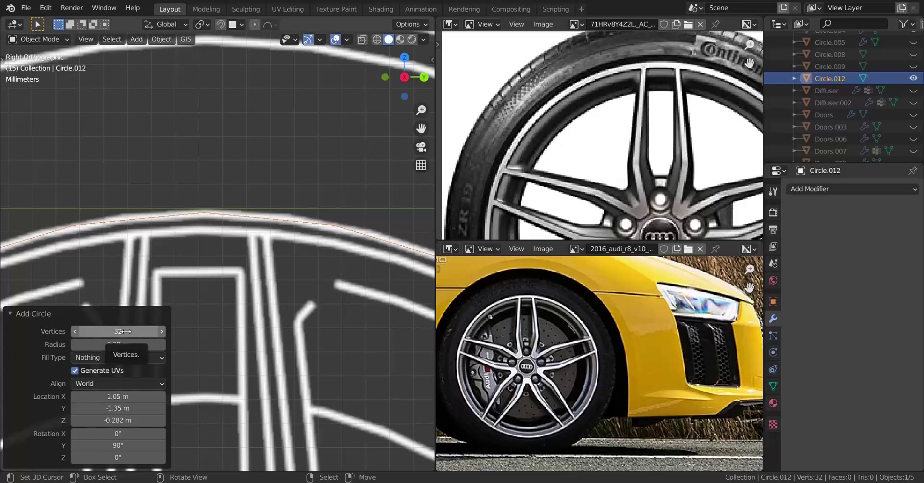
pyautogui.click(126, 331)
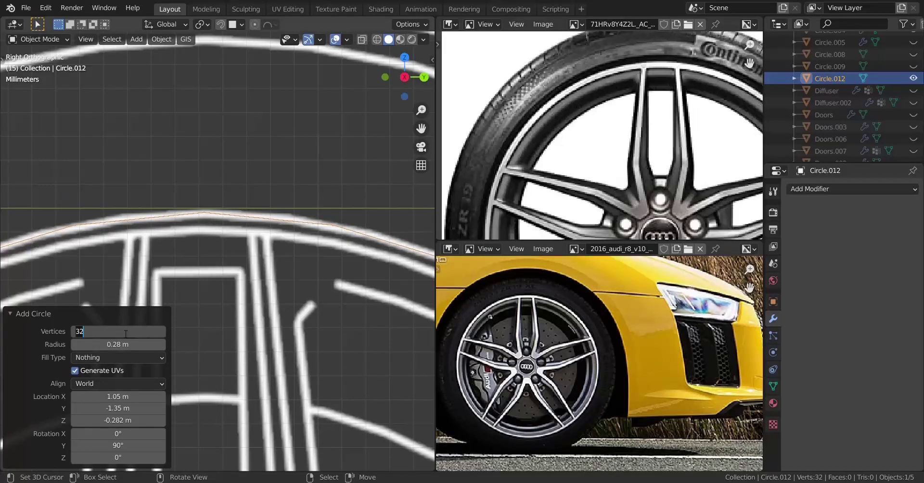
pyautogui.press('Return')
pyautogui.scroll(-5, 338, 198)
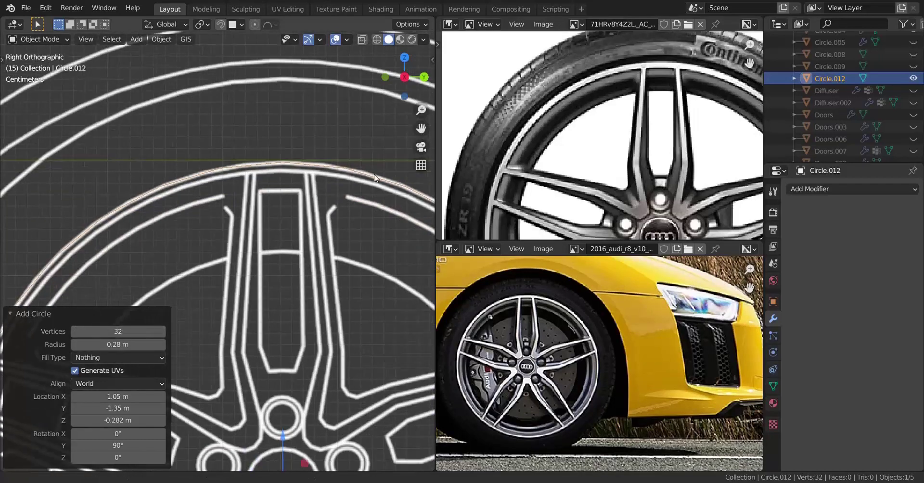
pyautogui.scroll(-2, 338, 196)
# Set the circle's vertex count to 30 and compare it with the outer rim line.
pyautogui.click(122, 331)
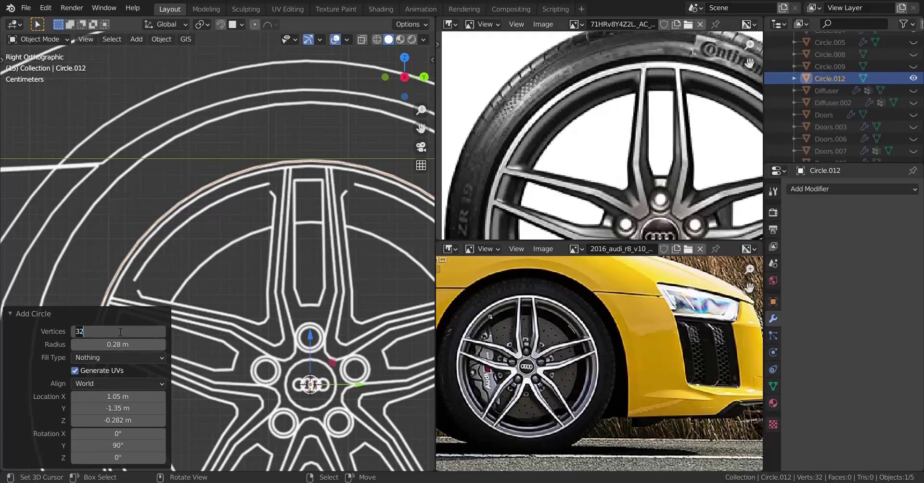
pyautogui.write('30')
pyautogui.press('Return')
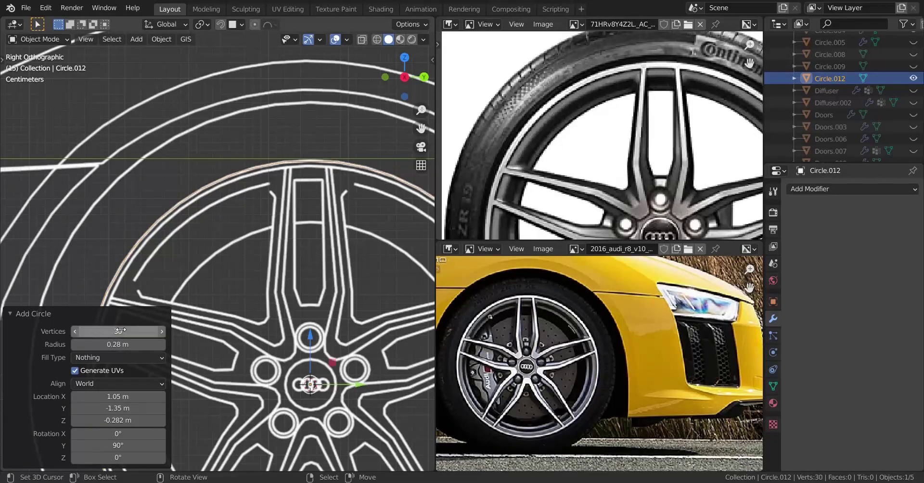
pyautogui.scroll(4, 350, 272)
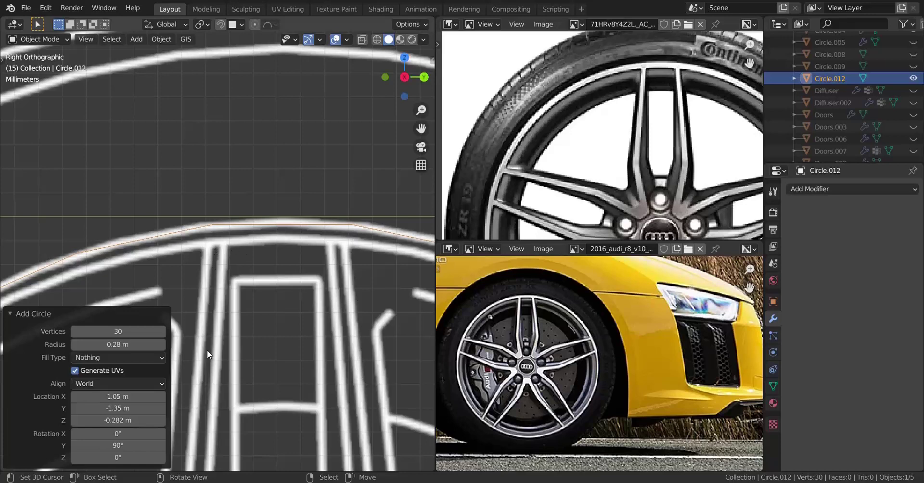
pyautogui.scroll(-2, 311, 281)
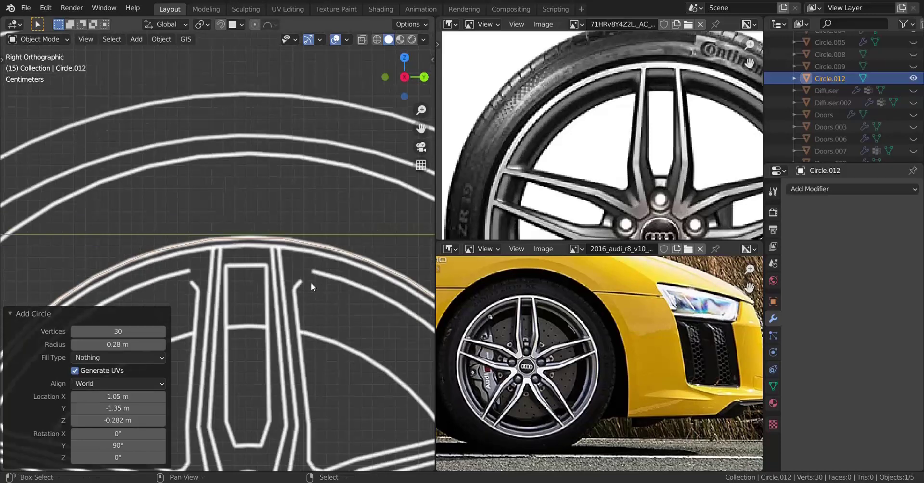
# Set the circle's vertex count to 60.
pyautogui.click(95, 336)
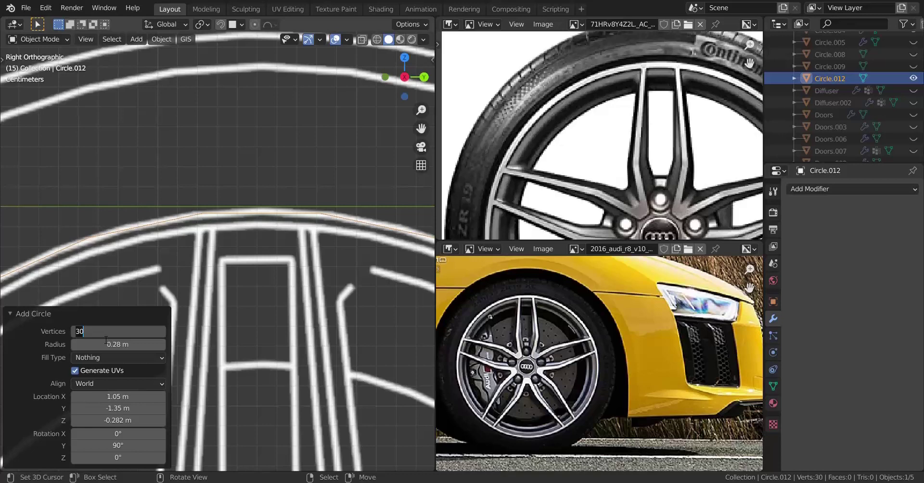
pyautogui.write('60')
pyautogui.press('Return')
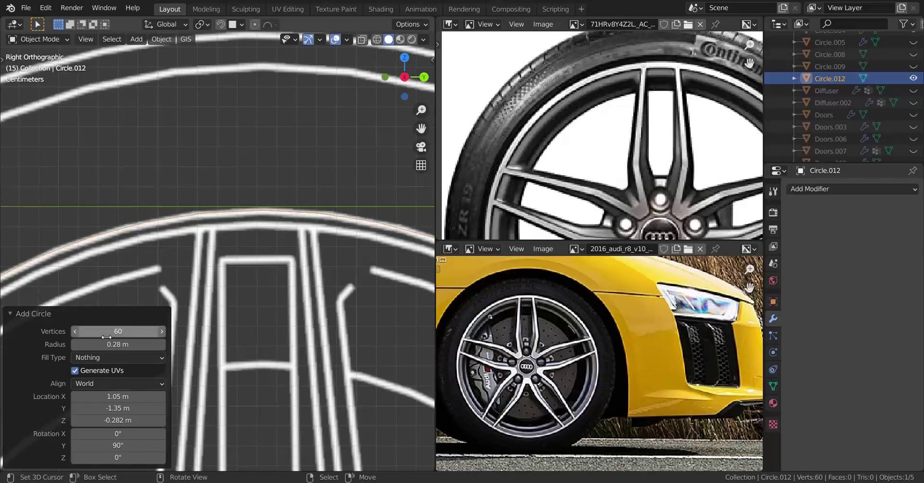
pyautogui.click(10, 314)
pyautogui.scroll(-1, 289, 218)
pyautogui.scroll(1, 289, 219)
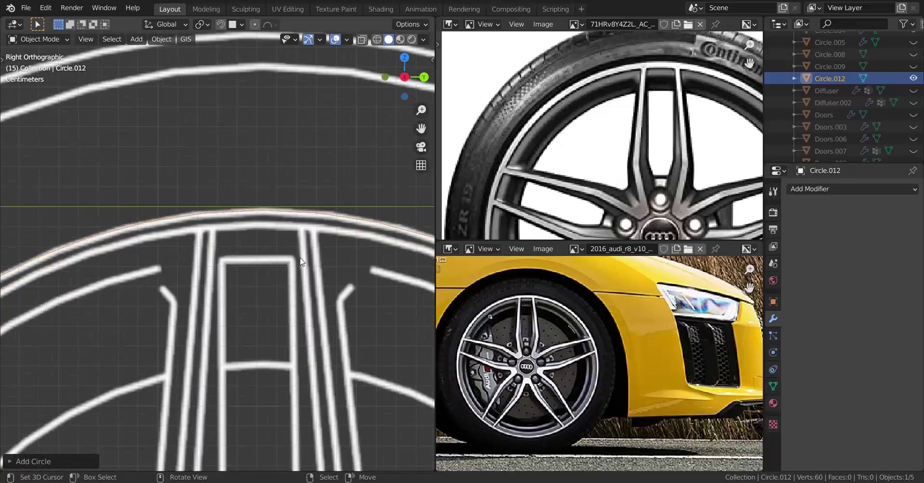
# Scale the circle's vertices down in Edit Mode to match the blueprint's inner rim line.
pyautogui.press('Tab')
pyautogui.scroll(4, 303, 244)
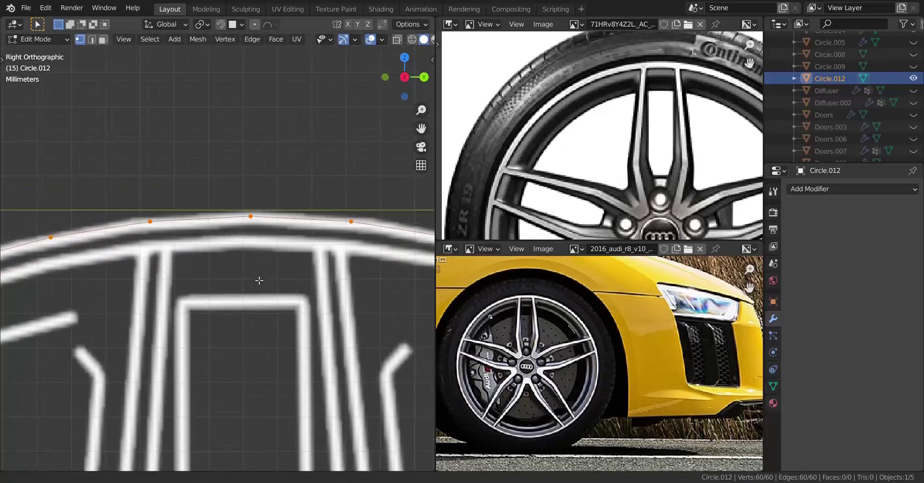
pyautogui.keyDown('shift'); pyautogui.moveTo(216, 275); pyautogui.dragTo(208, 274, button='middle'); pyautogui.keyUp('shift')
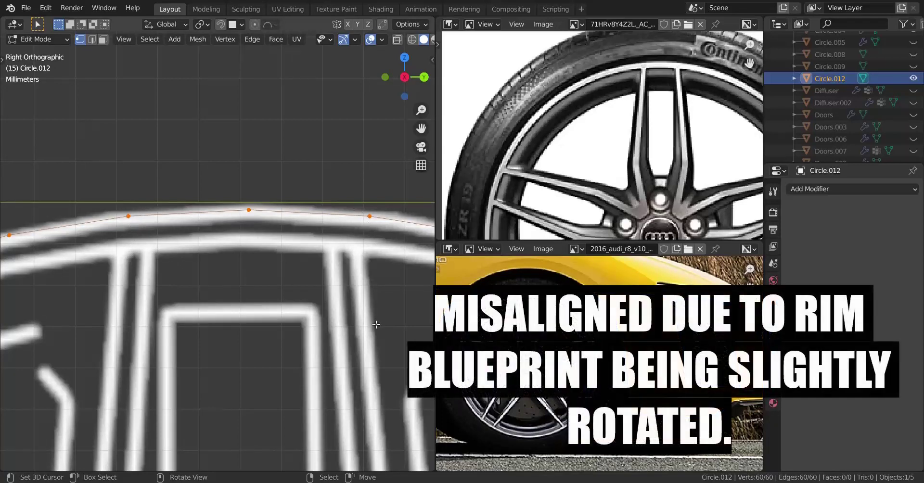
pyautogui.press('s')
pyautogui.click(387, 274)
# Rotate the circle's vertices slightly about the global X axis so they line up with the outer edges of the upright spoke.
pyautogui.press('r')
pyautogui.press('x')
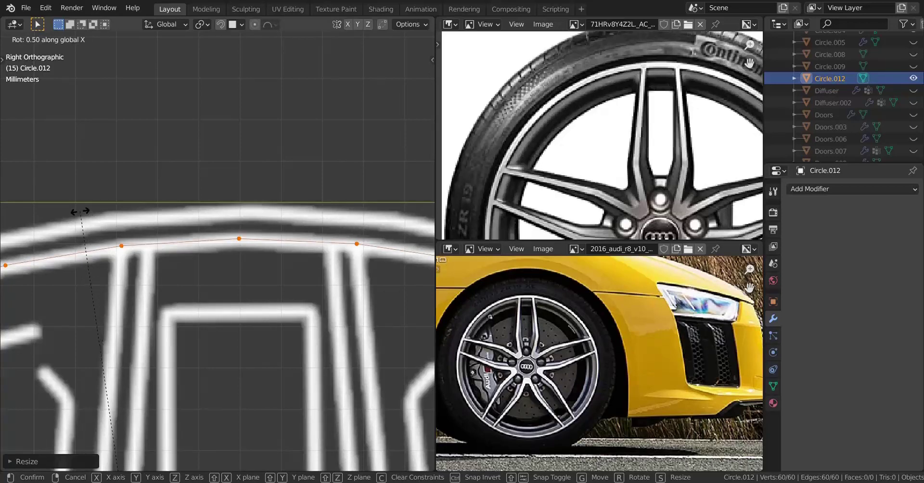
pyautogui.click(72, 189)
pyautogui.scroll(-8, 144, 240)
pyautogui.scroll(5, 268, 268)
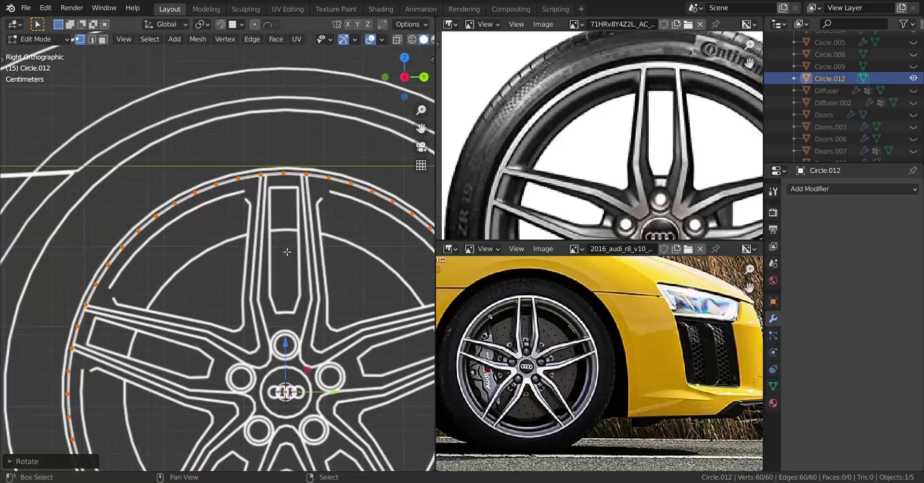
# Select the shortest path of rim vertices from the upright spoke's far edge round to just above the neighbouring spoke.
pyautogui.click(285, 197)
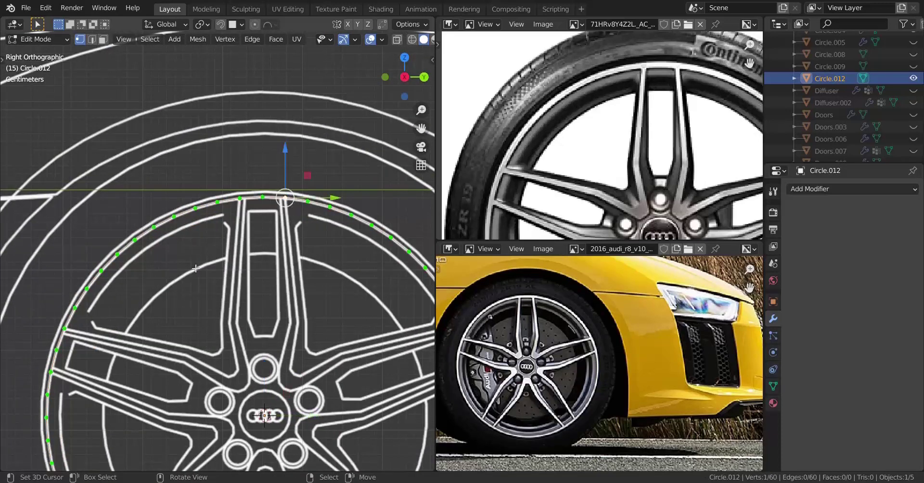
pyautogui.keyDown('ctrl'); pyautogui.click(79, 326); pyautogui.keyUp('ctrl')
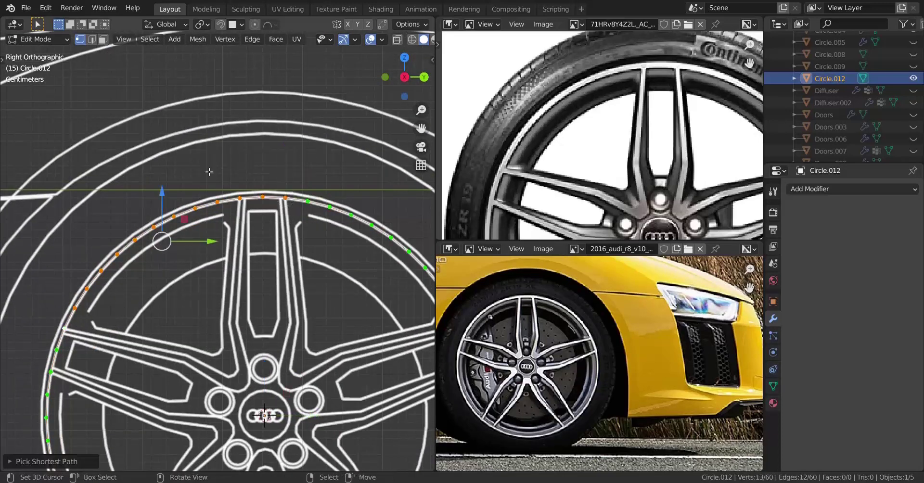
pyautogui.scroll(-1, 264, 195)
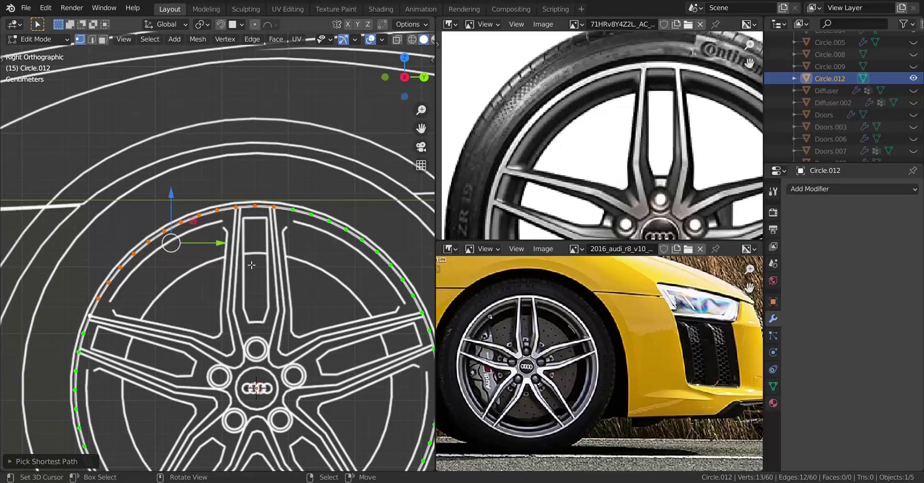
# Keep only the rim arc from just past the upright spoke to just beyond the neighbouring spoke, and select the upright spoke's two edge vertices.
pyautogui.scroll(-1, 251, 265)
pyautogui.keyDown('shift'); pyautogui.moveTo(233, 280); pyautogui.dragTo(287, 201, button='middle'); pyautogui.keyUp('shift')
pyautogui.scroll(1, 233, 271)
pyautogui.rightClick(347, 128)
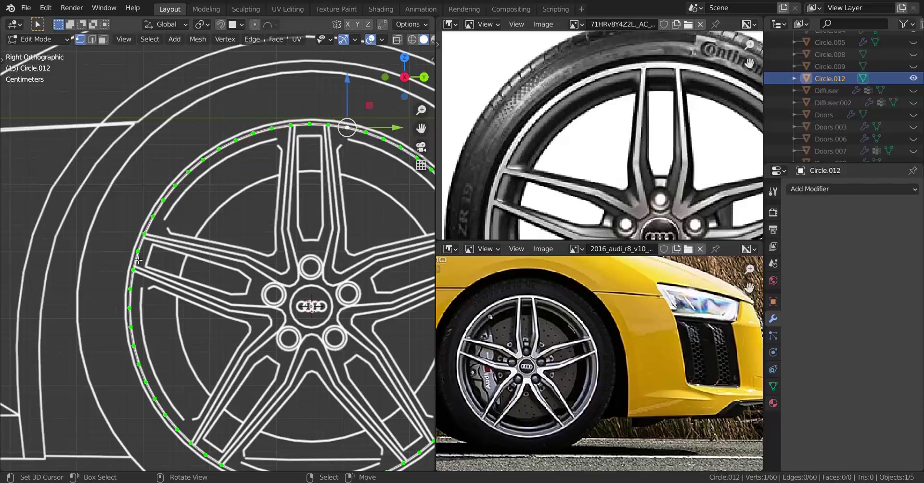
pyautogui.keyDown('ctrl'); pyautogui.rightClick(128, 294); pyautogui.keyUp('ctrl')
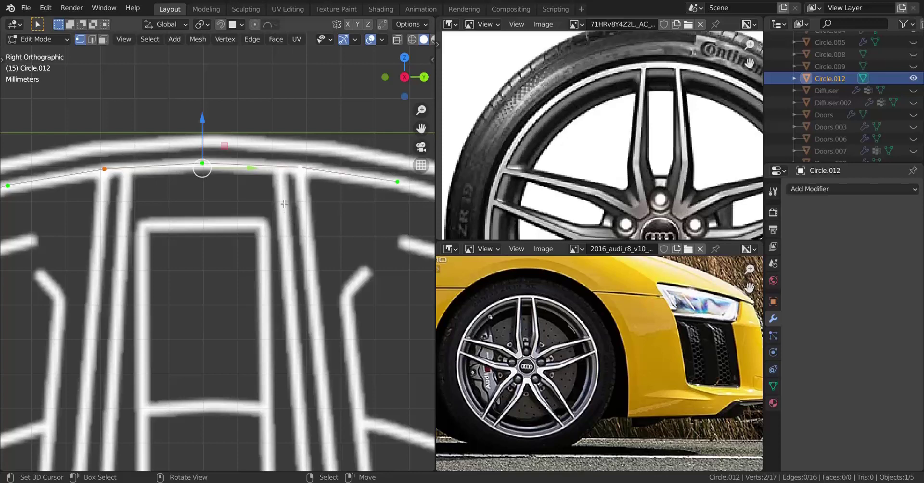
# Return to Object Mode and snap the 3D cursor to the selected circle's origin at the wheel hub centre.
pyautogui.scroll(-3, 284, 204)
pyautogui.keyDown('shift'); pyautogui.moveTo(269, 238); pyautogui.dragTo(277, 205, button='middle'); pyautogui.keyUp('shift')
pyautogui.scroll(1, 277, 205)
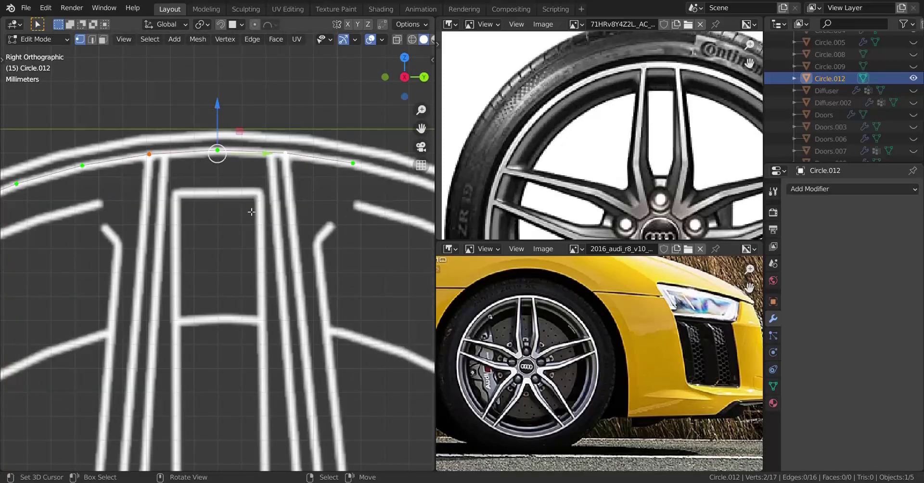
pyautogui.scroll(-4, 280, 231)
pyautogui.keyDown('shift'); pyautogui.moveTo(282, 334); pyautogui.dragTo(307, 139, button='middle'); pyautogui.keyUp('shift')
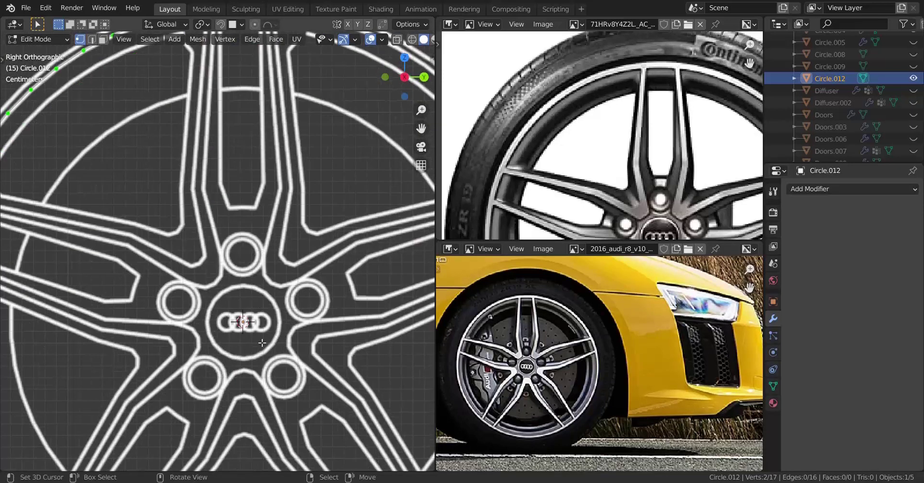
pyautogui.scroll(-2, 289, 155)
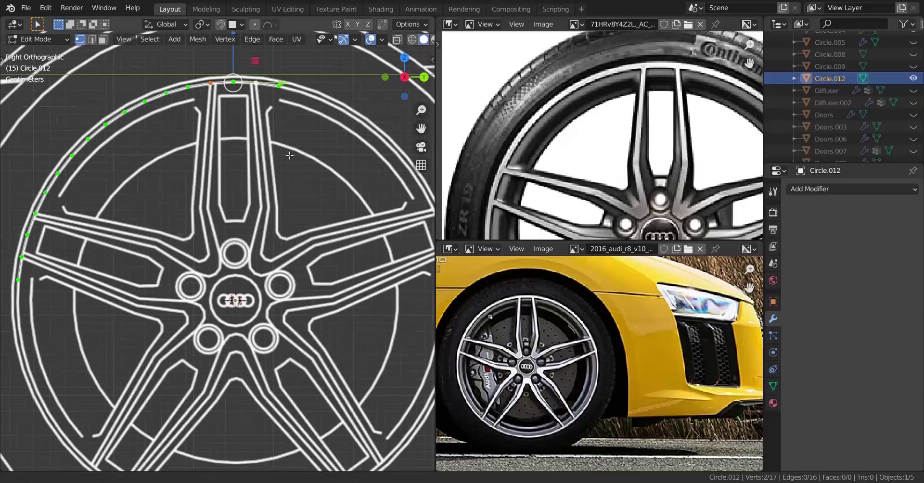
pyautogui.keyDown('shift'); pyautogui.moveTo(289, 155); pyautogui.dragTo(281, 222, button='middle'); pyautogui.keyUp('shift')
pyautogui.keyDown('shift'); pyautogui.moveTo(247, 326); pyautogui.dragTo(255, 281, button='middle'); pyautogui.keyUp('shift')
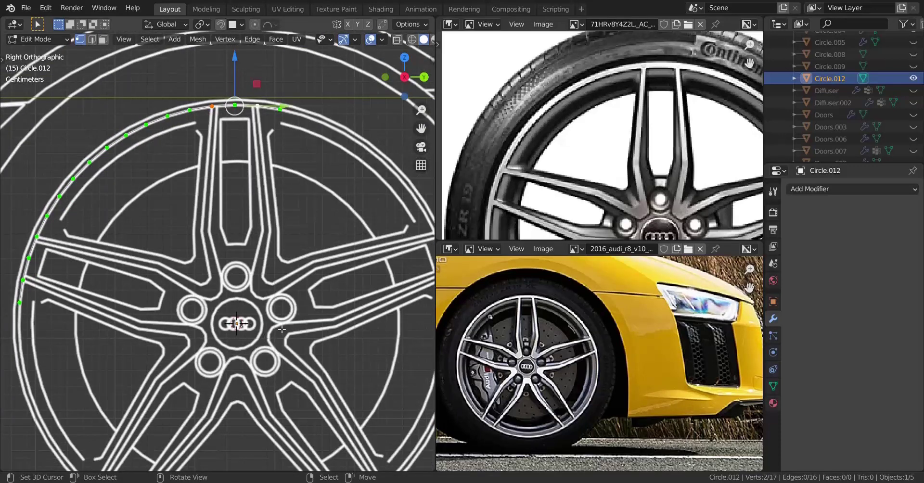
pyautogui.scroll(-2, 346, 260)
pyautogui.scroll(2, 346, 260)
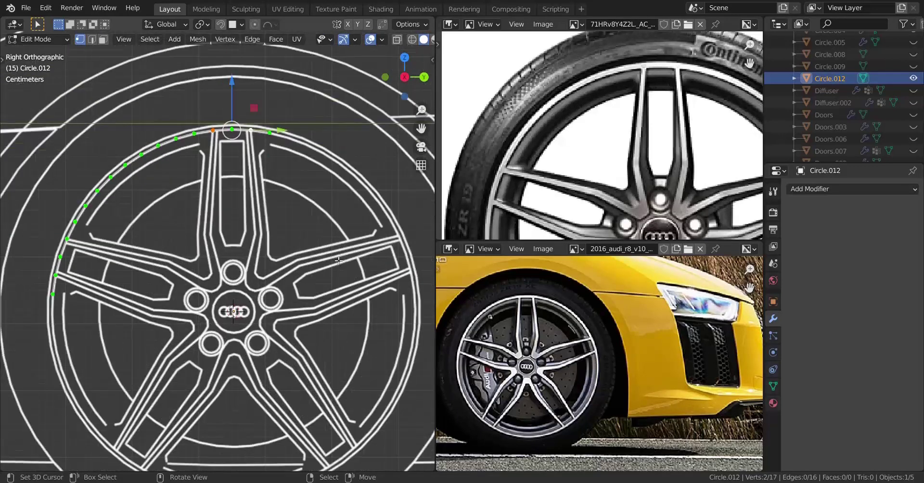
pyautogui.press('Tab')
pyautogui.hotkey('shift', 's')
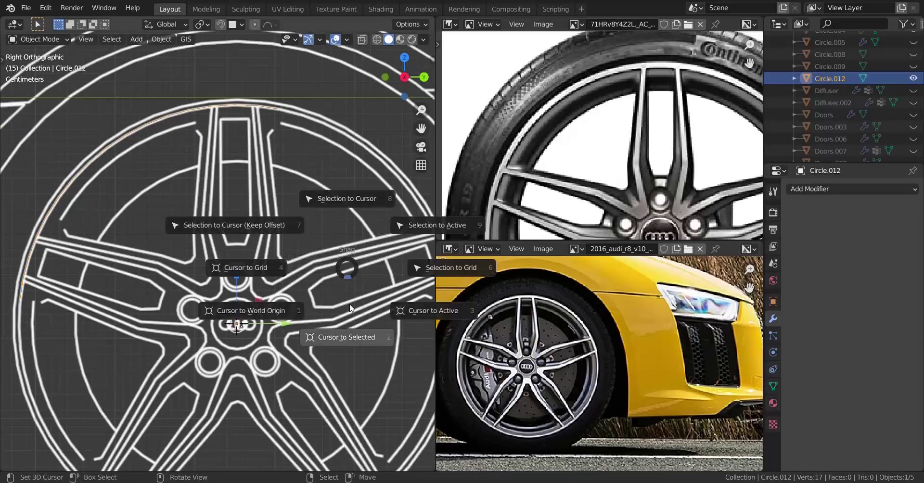
pyautogui.click(348, 344)
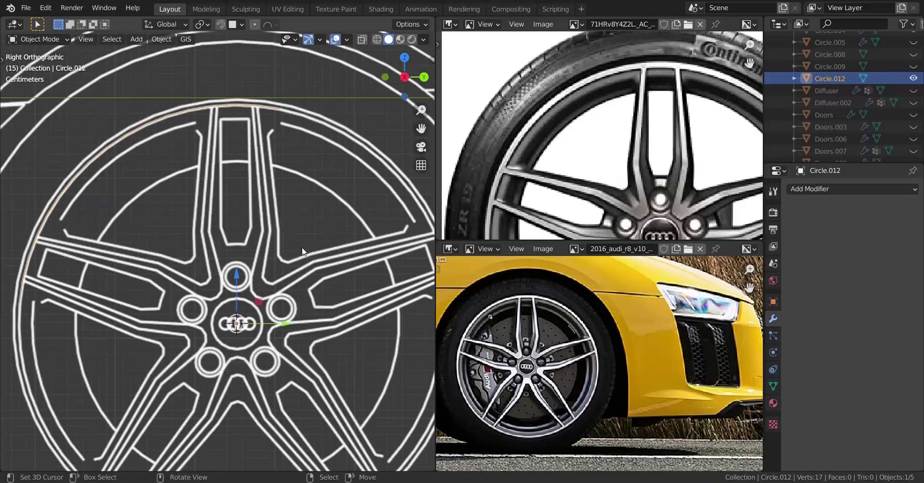
# Resume editing the rim arc in Edit Mode and set the pivot point to the 3D cursor.
pyautogui.keyDown('shift'); pyautogui.moveTo(320, 286); pyautogui.dragTo(312, 311, button='middle'); pyautogui.keyUp('shift')
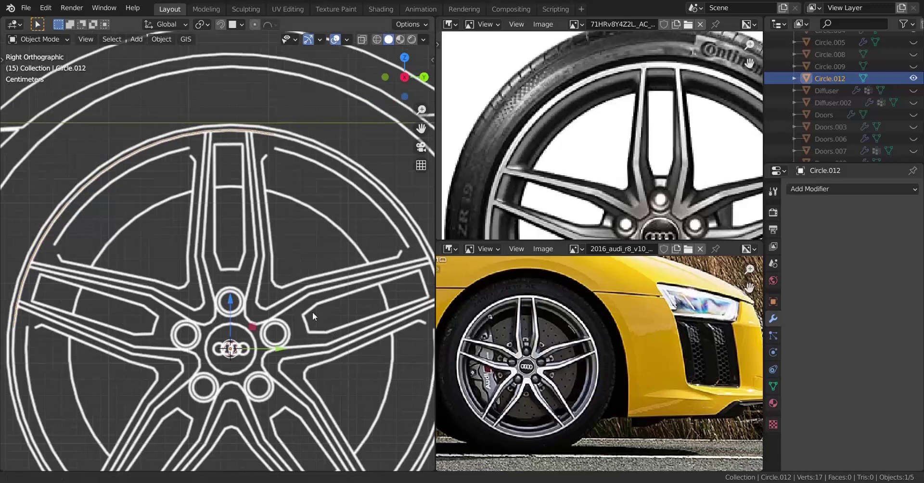
pyautogui.scroll(4, 313, 312)
pyautogui.keyDown('shift'); pyautogui.moveTo(333, 187); pyautogui.dragTo(311, 333, button='middle'); pyautogui.keyUp('shift')
pyautogui.scroll(1, 309, 330)
pyautogui.press('Tab')
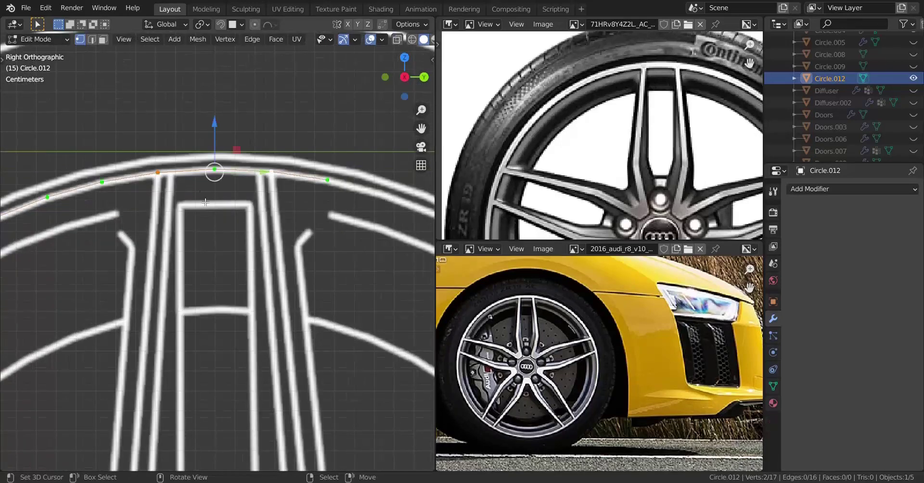
pyautogui.scroll(-3, 206, 202)
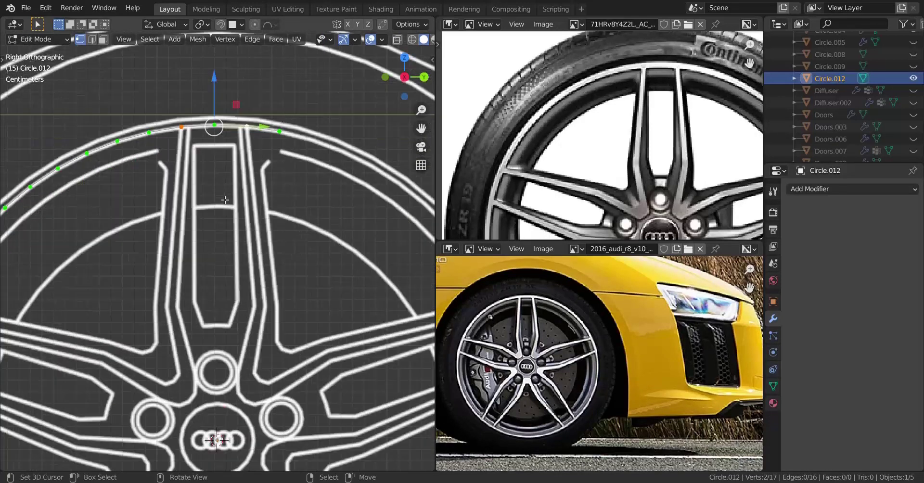
pyautogui.scroll(1, 224, 199)
pyautogui.keyDown('shift'); pyautogui.moveTo(226, 193); pyautogui.dragTo(232, 308, button='middle'); pyautogui.keyUp('shift')
pyautogui.scroll(4, 240, 276)
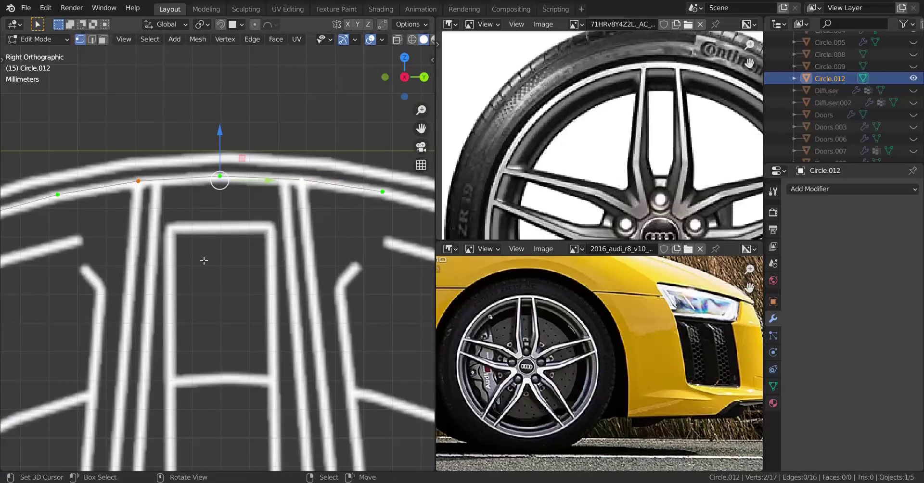
pyautogui.press('.')
pyautogui.scroll(-6, 207, 267)
pyautogui.keyDown('shift'); pyautogui.moveTo(239, 339); pyautogui.dragTo(234, 236, button='middle'); pyautogui.keyUp('shift')
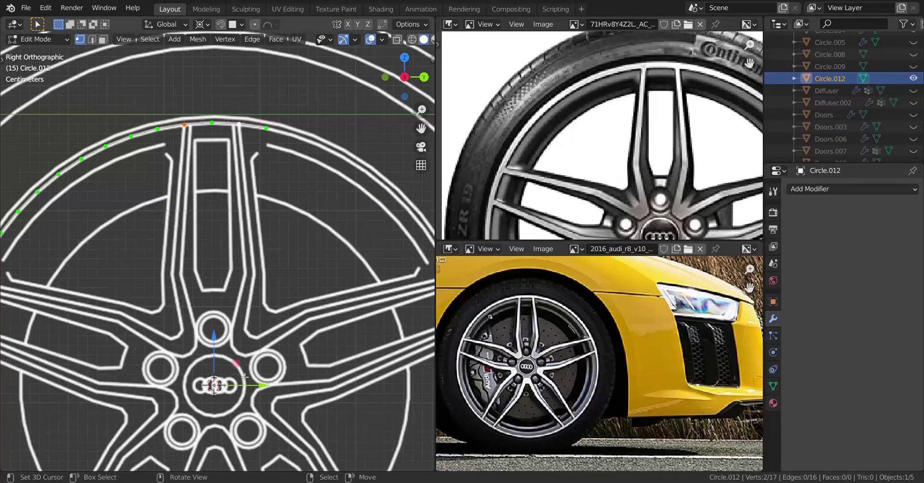
# Extrude the upright spoke's two edge vertices and scale them toward the hub by about 0.43, down to the spoke's bend.
pyautogui.scroll(3, 245, 376)
pyautogui.press('e')
pyautogui.press('s')
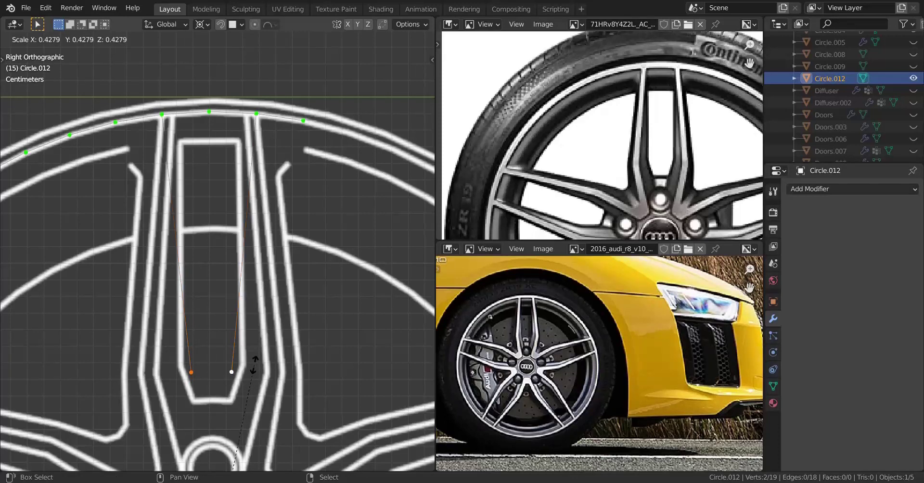
pyautogui.click(253, 366)
# Set the pivot to the median point and scale the two extruded vertices about 3.5 times, out to the spoke's edge lines.
pyautogui.press('.')
pyautogui.keyDown('shift'); pyautogui.moveTo(253, 375); pyautogui.dragTo(272, 254, button='middle'); pyautogui.keyUp('shift')
pyautogui.click(278, 189)
pyautogui.scroll(1, 273, 254)
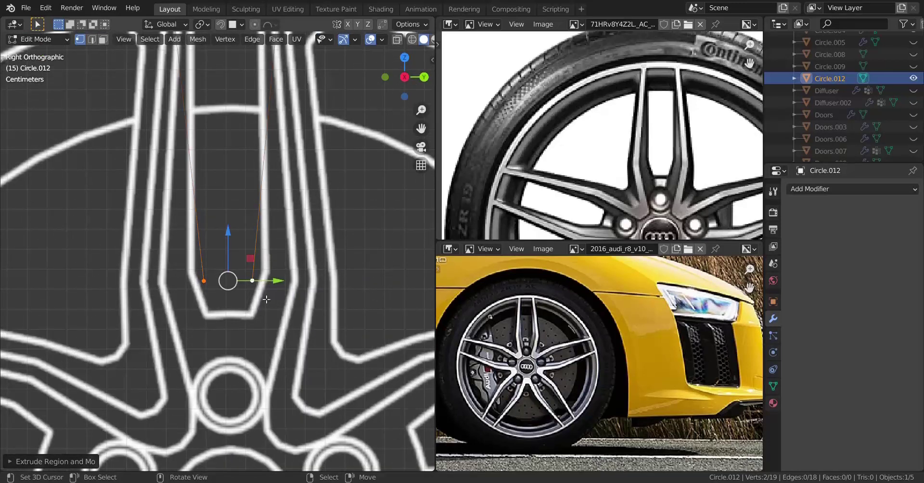
pyautogui.press('s')
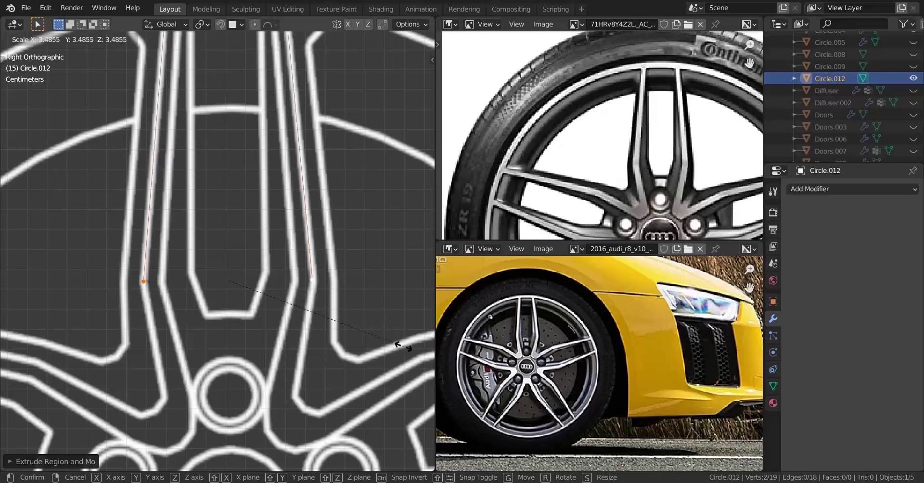
pyautogui.click(409, 361)
# Using the 3D cursor as pivot, extrude the two bend vertices toward the hub along the spoke's edge lines to the upper lug hole.
pyautogui.scroll(-4, 361, 340)
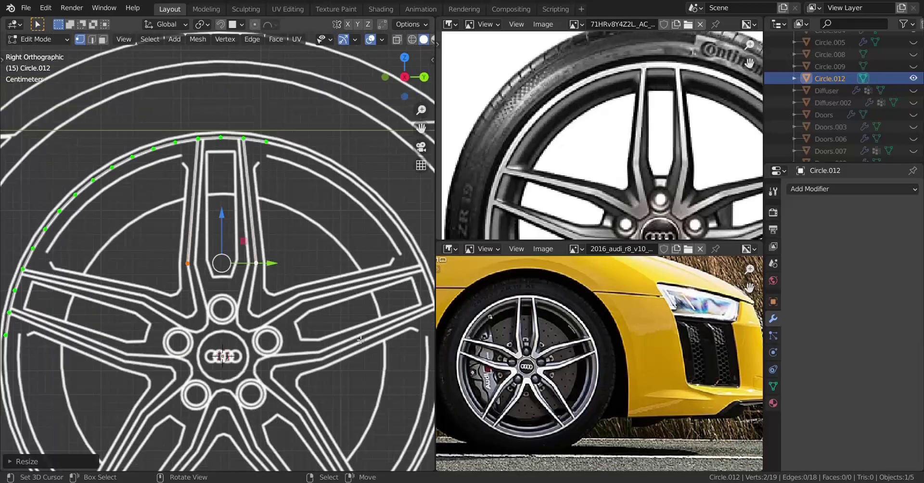
pyautogui.scroll(7, 360, 339)
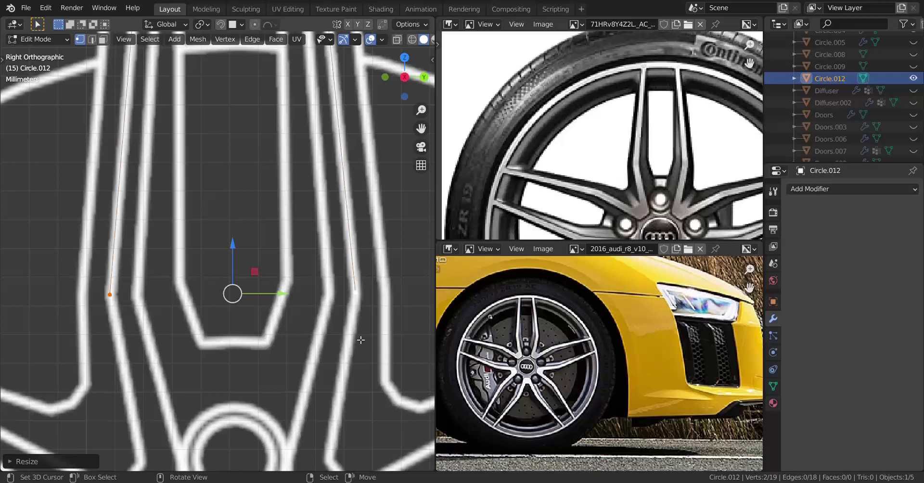
pyautogui.scroll(-3, 360, 340)
pyautogui.scroll(2, 360, 340)
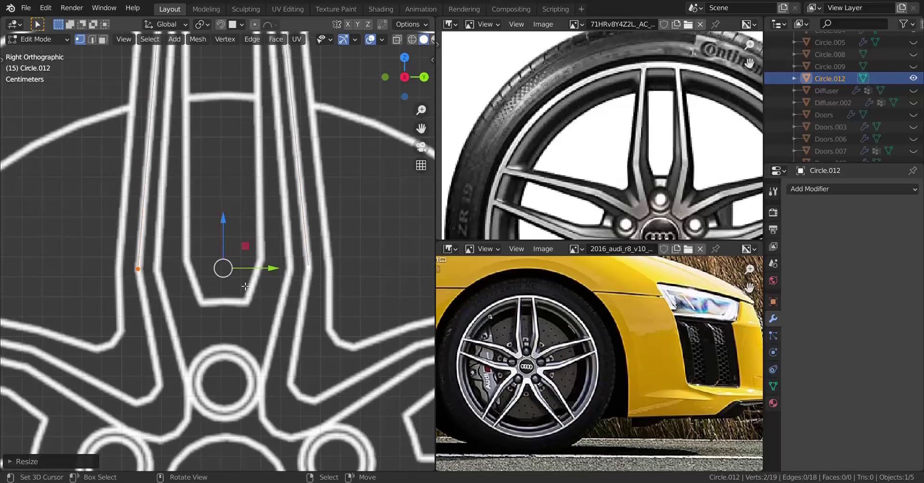
pyautogui.scroll(-3, 270, 287)
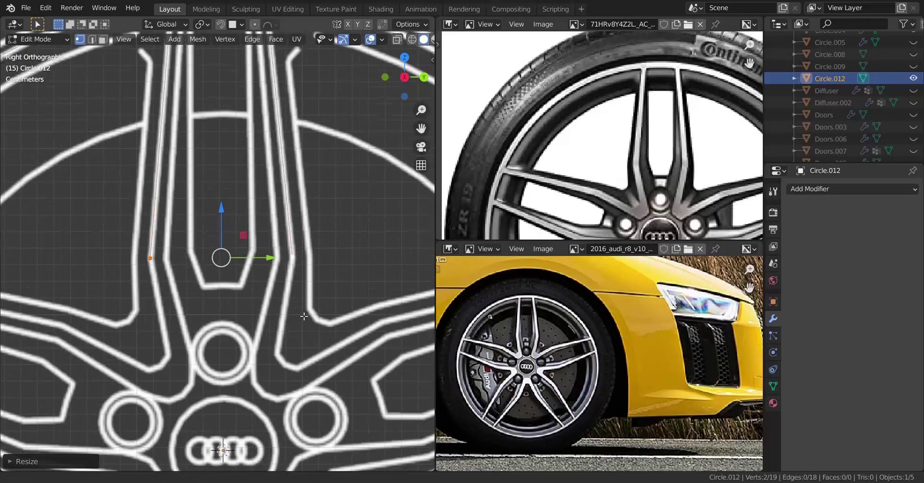
pyautogui.scroll(4, 307, 309)
pyautogui.press('.')
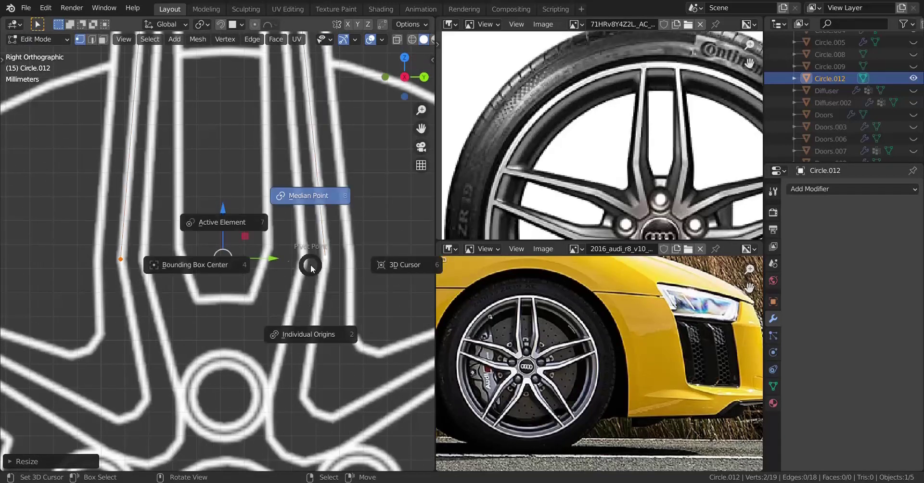
pyautogui.click(390, 267)
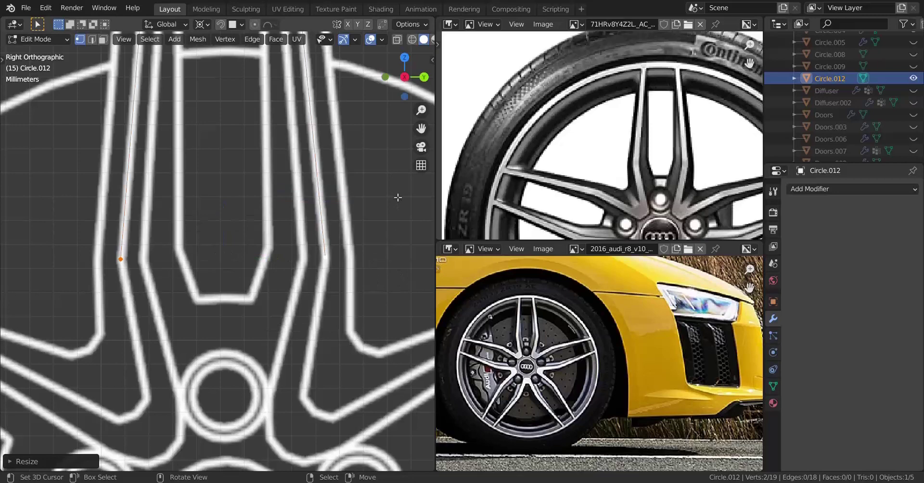
pyautogui.press('e')
pyautogui.press('s')
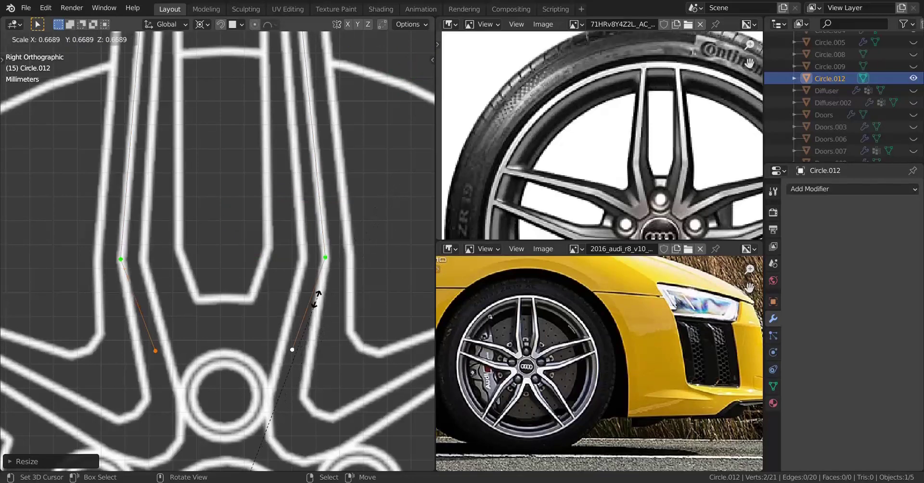
pyautogui.click(259, 399)
pyautogui.scroll(-5, 192, 203)
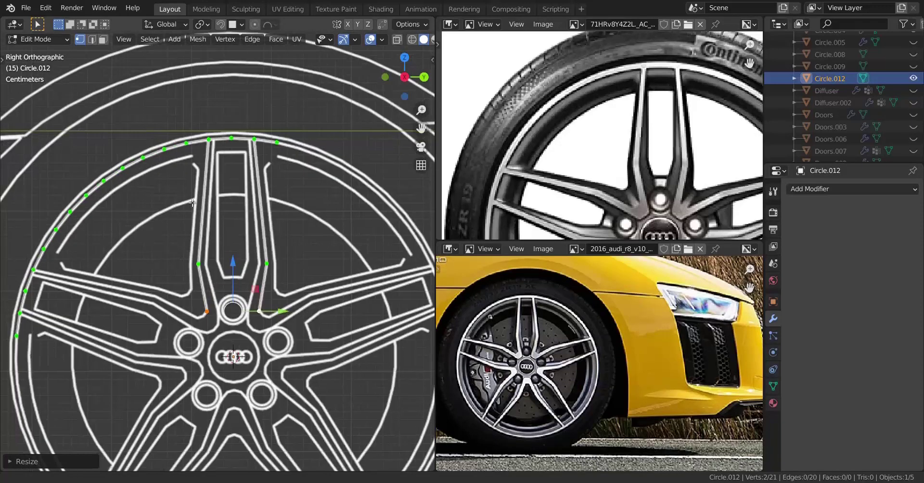
pyautogui.click(115, 195)
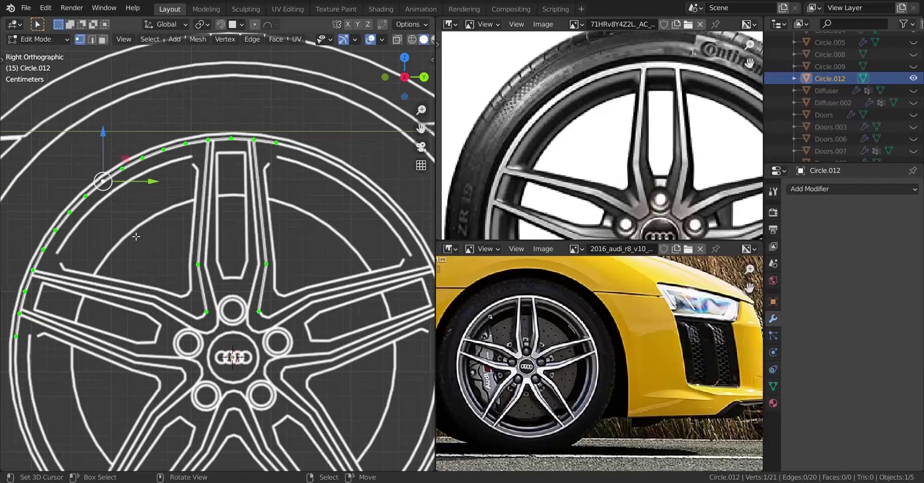
pyautogui.scroll(-2, 136, 237)
pyautogui.scroll(3, 139, 240)
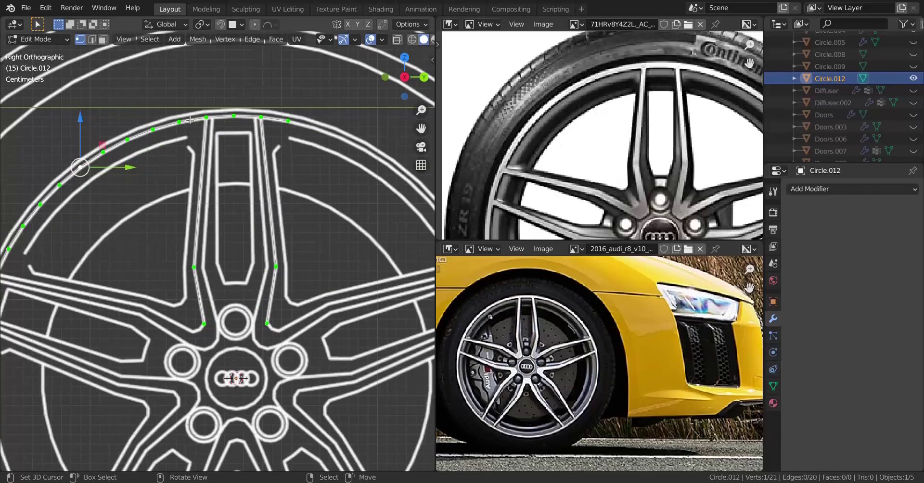
pyautogui.scroll(-3, 260, 243)
pyautogui.scroll(2, 273, 243)
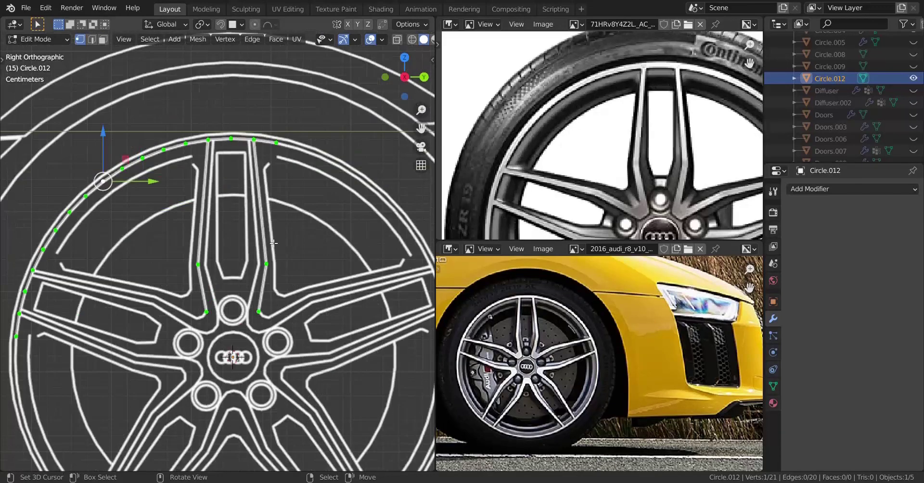
# Add a 60-vertex circle of 0.28 m radius at the wheel hub and rotate it 90° about the Y axis.
pyautogui.hotkey('shift', 'a')
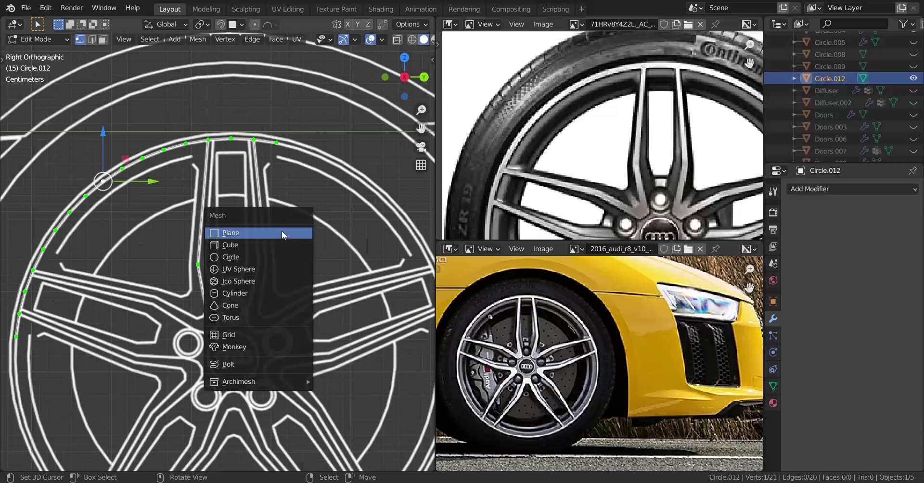
pyautogui.click(236, 261)
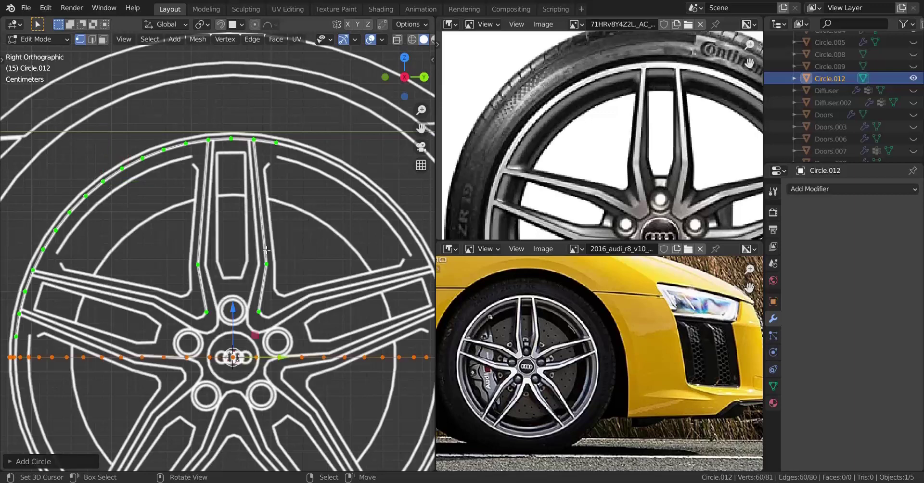
pyautogui.click(14, 464)
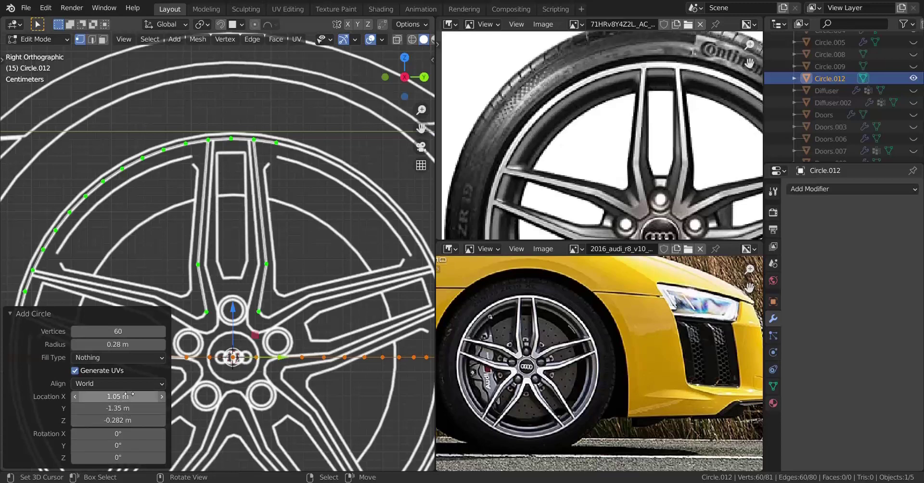
pyautogui.click(15, 314)
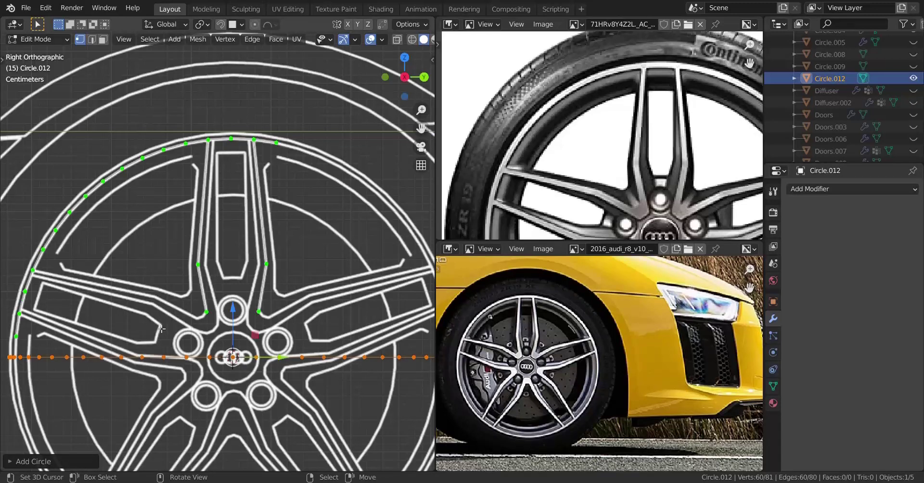
pyautogui.press('r')
pyautogui.press('x')
pyautogui.write('y')
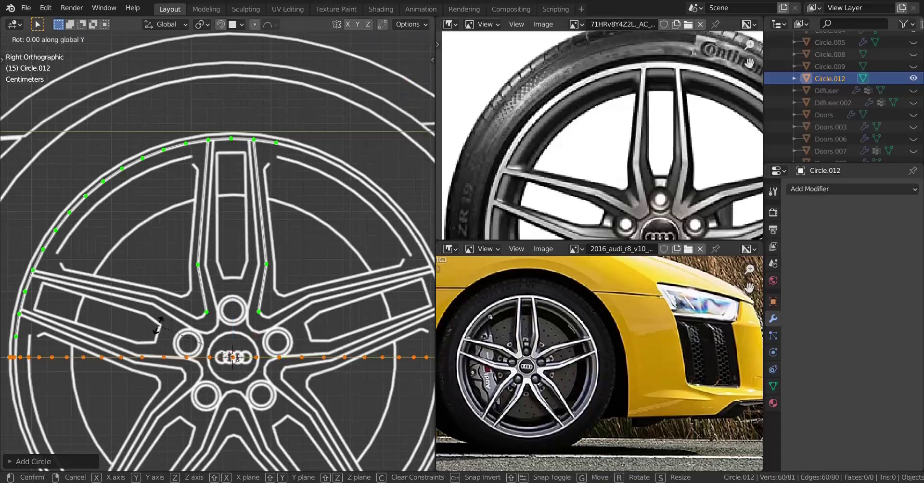
pyautogui.write('90')
pyautogui.press('Return')
pyautogui.scroll(6, 161, 328)
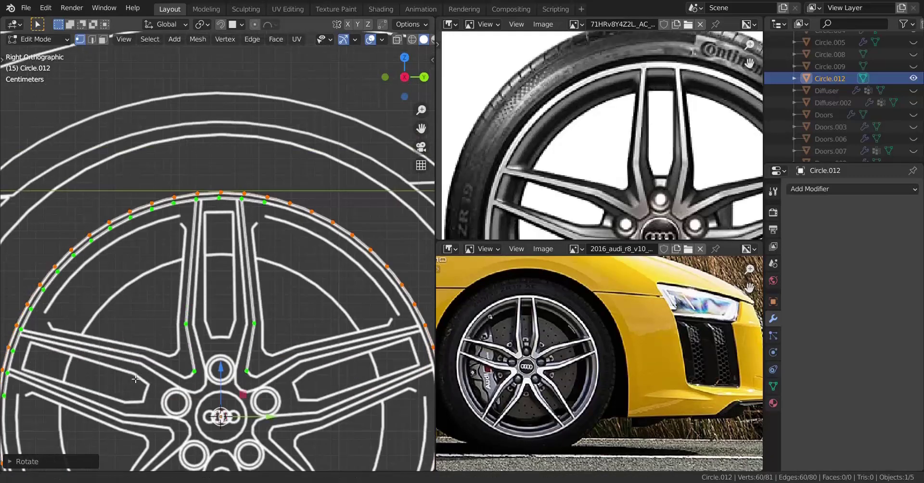
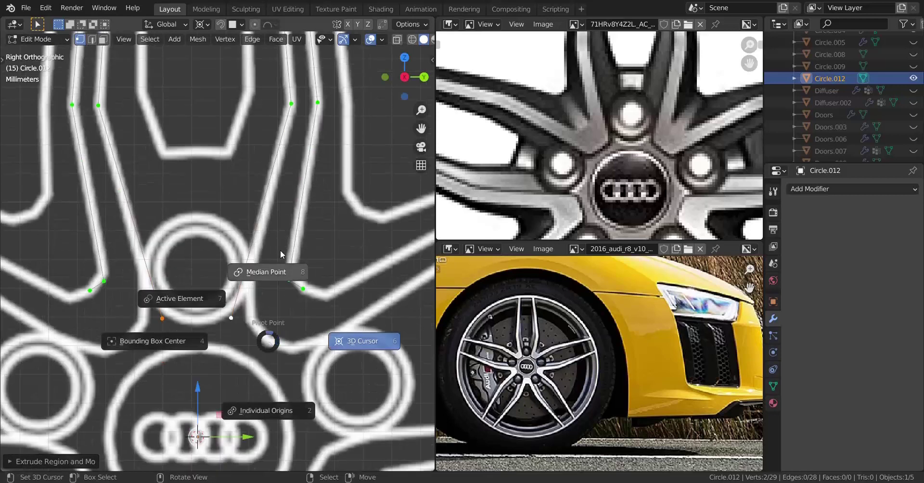
# Set the pivot to the median point and spread the two extruded vertices apart beneath the upper lug hole.
pyautogui.click(272, 268)
pyautogui.press('s')
pyautogui.click(426, 339)
# Duplicate the two outer vertices at the spoke's root and scale them toward the hub onto the curved outline beside the upper lug hole.
pyautogui.rightClick(303, 289)
pyautogui.keyDown('shift'); pyautogui.rightClick(90, 291); pyautogui.keyUp('shift')
pyautogui.hotkey('shift', 'd')
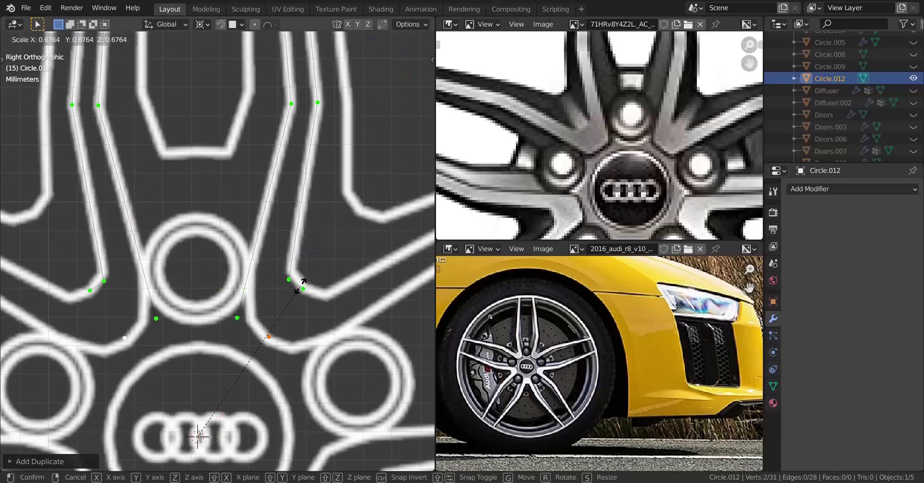
pyautogui.click(250, 331)
# Using the median point as pivot, scale the two vertices beneath the upper lug hole apart by about 1.11 to meet the spoke outline.
pyautogui.press('.')
pyautogui.click(195, 270)
pyautogui.press('s')
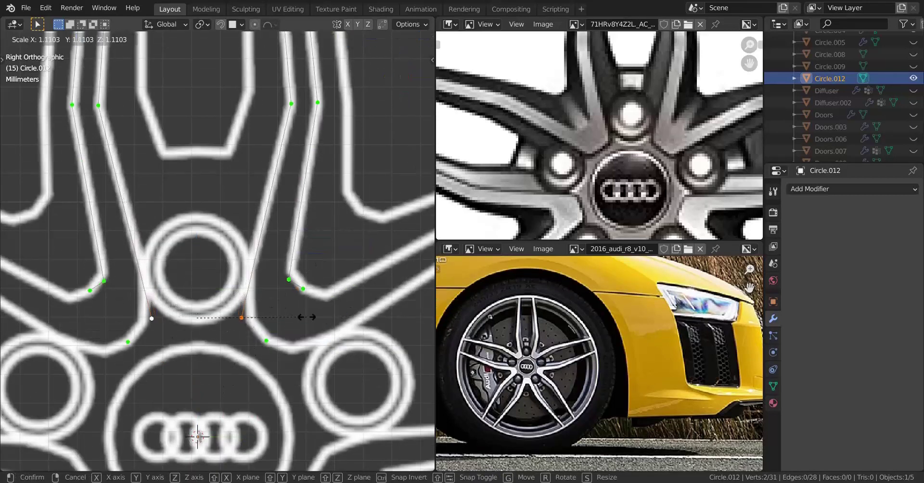
pyautogui.click(306, 315)
# Connect each vertex beneath the upper lug hole to the neighbouring duplicated vertex with an edge on both sides of the spoke.
pyautogui.rightClick(151, 319)
pyautogui.keyDown('shift'); pyautogui.rightClick(128, 341); pyautogui.keyUp('shift')
pyautogui.press('f')
pyautogui.rightClick(241, 318)
pyautogui.keyDown('shift'); pyautogui.rightClick(265, 341); pyautogui.keyUp('shift')
# Fill the upright spoke's left arm with three faces, from the rim arc past the bend down to the hub.
pyautogui.scroll(-3, 243, 328)
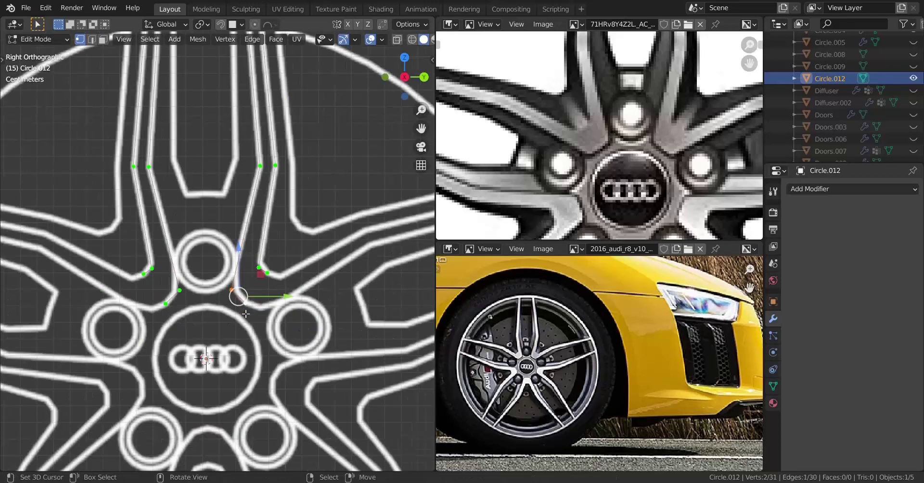
pyautogui.scroll(3, 248, 320)
pyautogui.scroll(-3, 269, 289)
pyautogui.scroll(2, 265, 272)
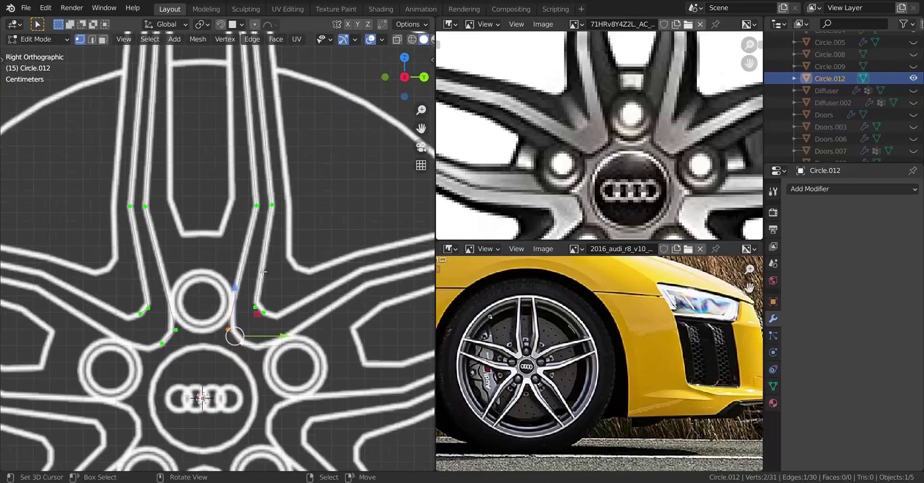
pyautogui.scroll(-4, 207, 287)
pyautogui.scroll(2, 205, 247)
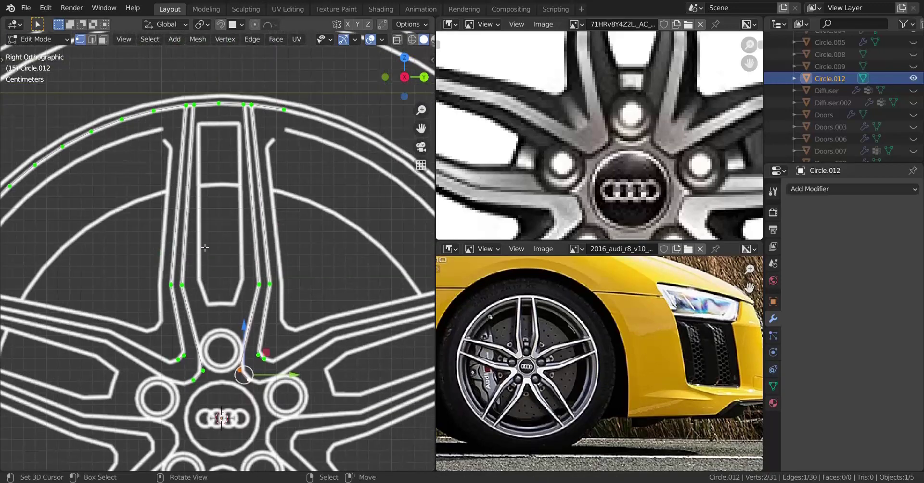
pyautogui.keyDown('shift'); pyautogui.rightClick(193, 105); pyautogui.keyUp('shift')
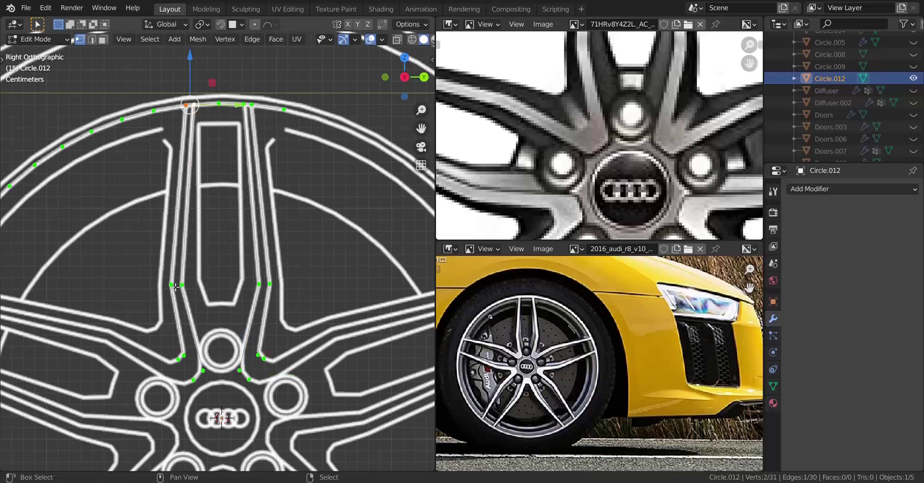
pyautogui.press('f')
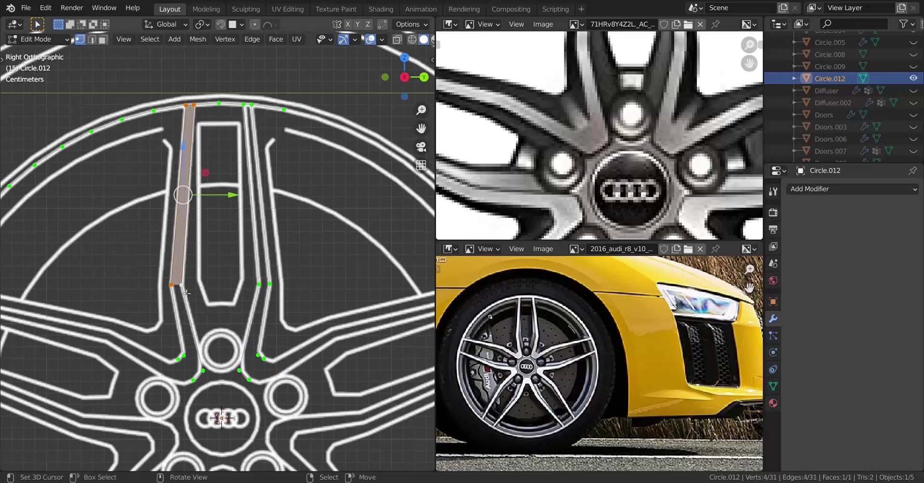
pyautogui.rightClick(175, 285)
pyautogui.keyDown('shift'); pyautogui.rightClick(183, 285); pyautogui.keyUp('shift')
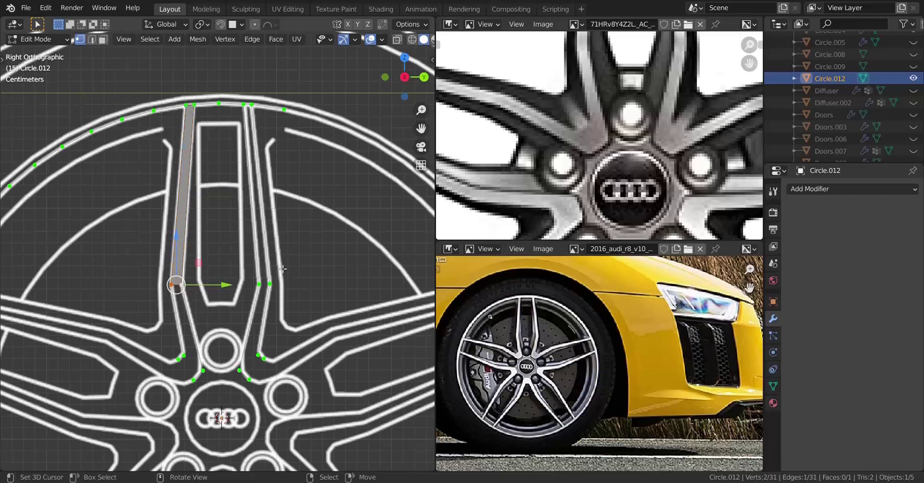
pyautogui.press('f')
pyautogui.press('f')
# Fill the upright spoke's right arm with three matching faces, from the rim arc past the bend down to the hub.
pyautogui.rightClick(251, 105)
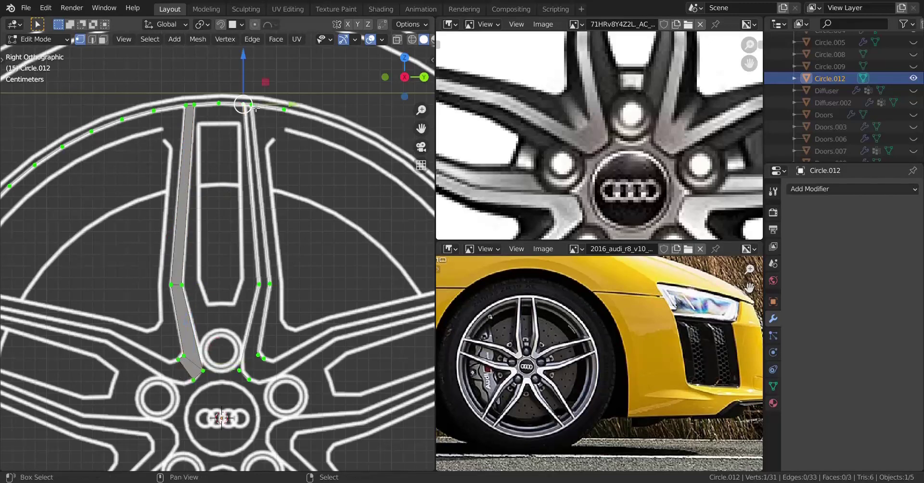
pyautogui.keyDown('shift'); pyautogui.rightClick(243, 104); pyautogui.keyUp('shift')
pyautogui.keyDown('shift'); pyautogui.rightClick(271, 286); pyautogui.keyUp('shift')
pyautogui.press('f')
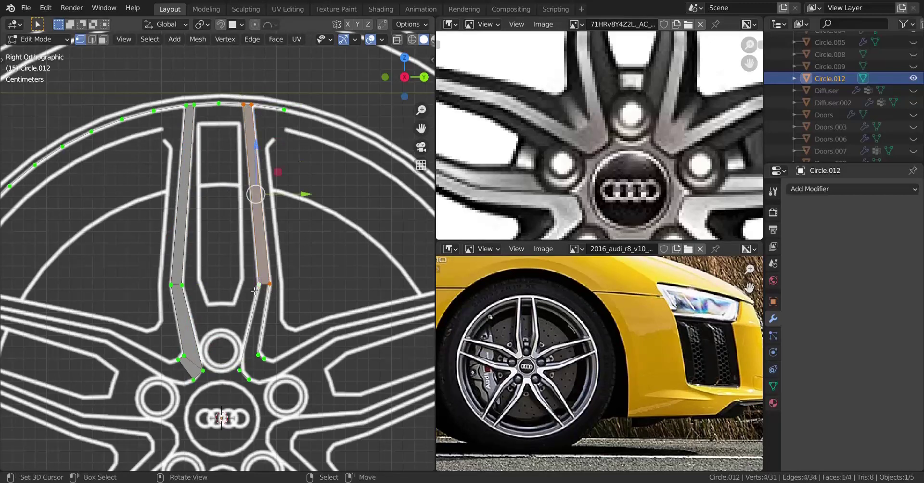
pyautogui.rightClick(258, 284)
pyautogui.keyDown('shift'); pyautogui.rightClick(268, 283); pyautogui.keyUp('shift')
pyautogui.press('f')
pyautogui.press('f')
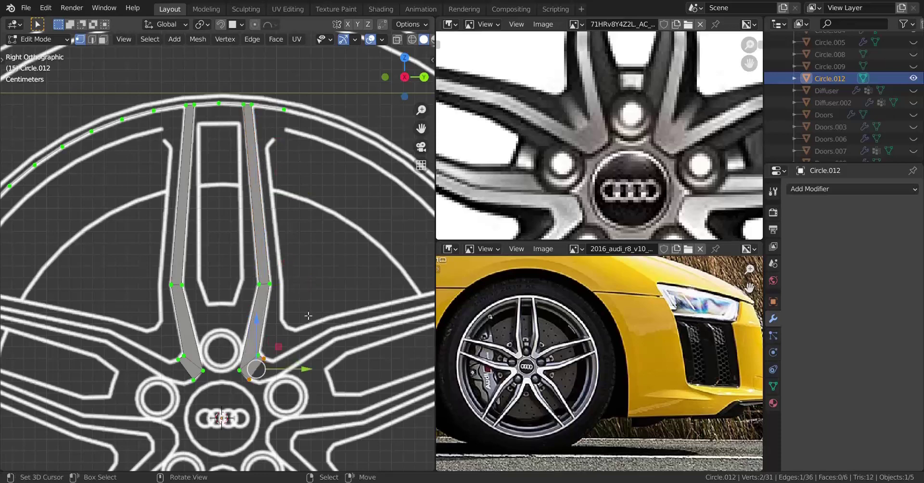
# Add five evenly spaced loop cuts across the long upper face of the spoke's left arm, without sliding them.
pyautogui.keyDown('shift'); pyautogui.moveTo(309, 308); pyautogui.dragTo(317, 263, button='middle'); pyautogui.keyUp('shift')
pyautogui.scroll(3, 319, 262)
pyautogui.press('a')
pyautogui.scroll(-1, 308, 300)
pyautogui.keyDown('shift'); pyautogui.moveTo(300, 297); pyautogui.dragTo(298, 287, button='middle'); pyautogui.keyUp('shift')
pyautogui.scroll(-2, 290, 270)
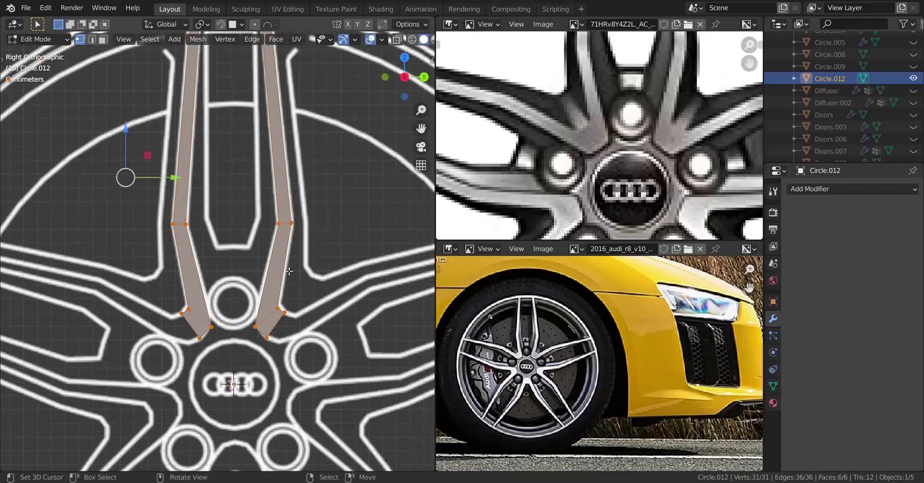
pyautogui.keyDown('shift'); pyautogui.moveTo(226, 257); pyautogui.dragTo(220, 348, button='middle'); pyautogui.keyUp('shift')
pyautogui.hotkey('ctrl', 'r')
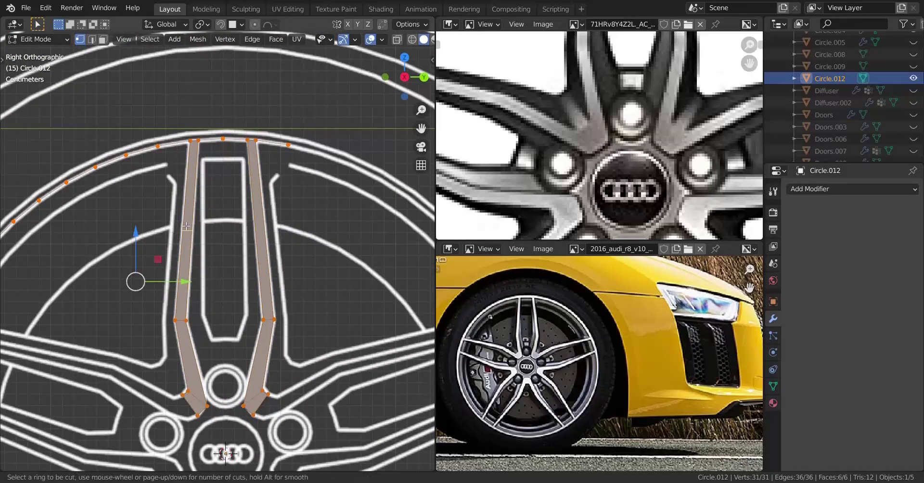
pyautogui.scroll(2, 186, 226)
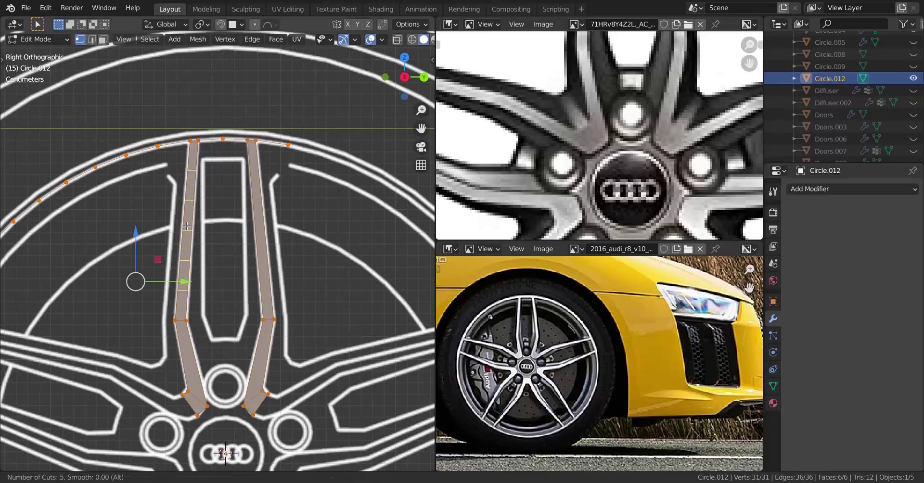
pyautogui.click(187, 226)
pyautogui.rightClick(187, 226)
# Add five evenly spaced loop cuts across the long upper face of the spoke's right arm.
pyautogui.hotkey('ctrl', 'r')
pyautogui.scroll(1, 273, 222)
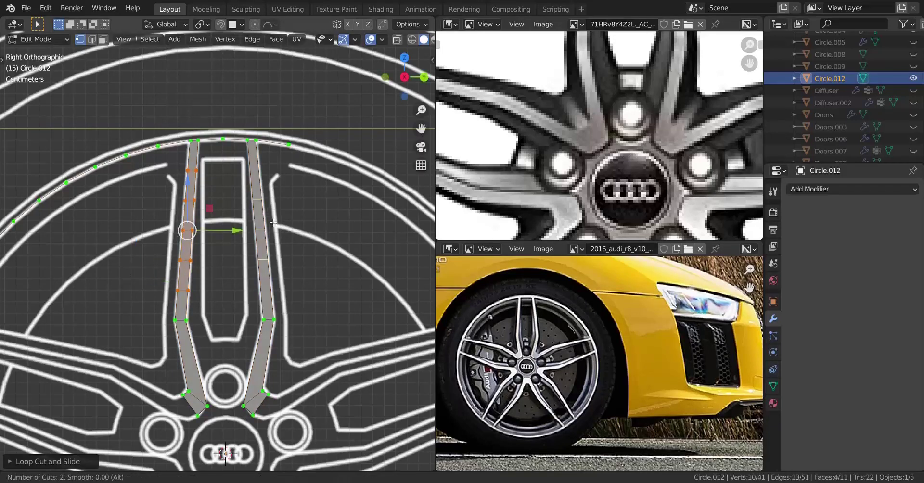
pyautogui.click(274, 222)
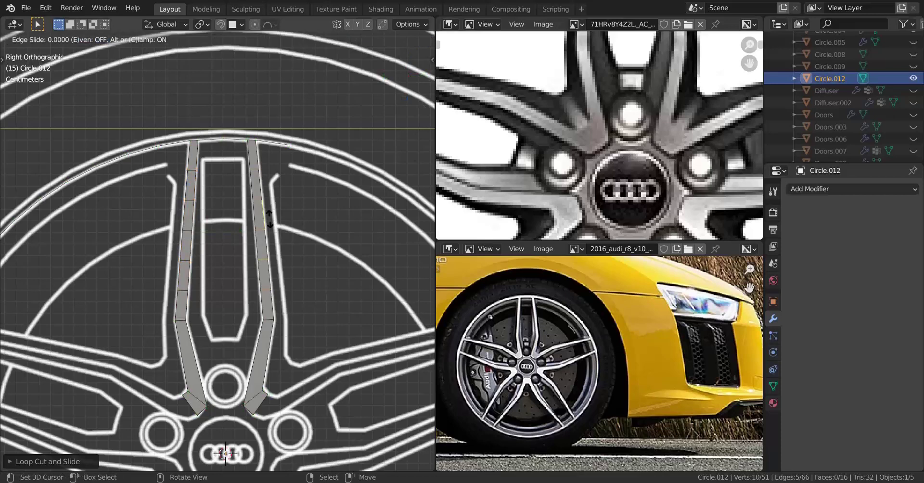
pyautogui.rightClick(273, 222)
# Add two evenly spaced loop cuts across the face below the bend on each arm of the upright spoke.
pyautogui.scroll(2, 259, 337)
pyautogui.keyDown('shift'); pyautogui.moveTo(260, 339); pyautogui.dragTo(263, 240, button='middle'); pyautogui.keyUp('shift')
pyautogui.hotkey('ctrl', 'r')
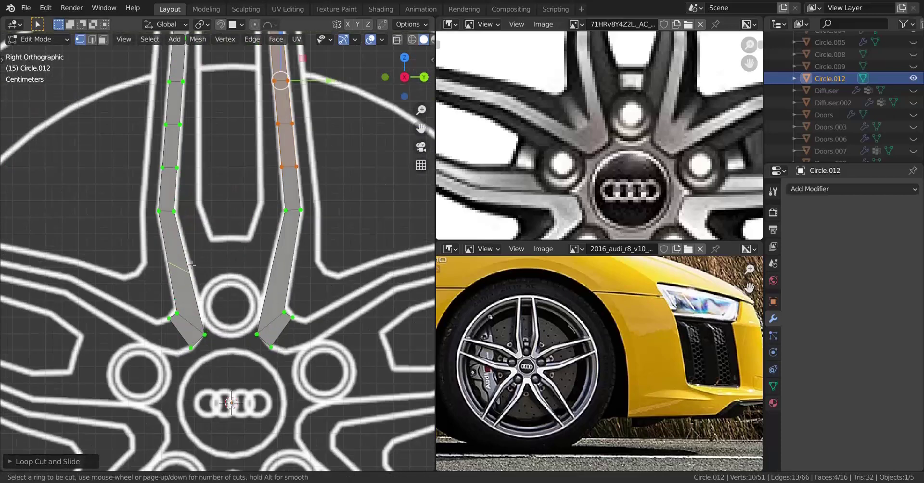
pyautogui.scroll(1, 192, 265)
pyautogui.click(192, 265)
pyautogui.rightClick(192, 264)
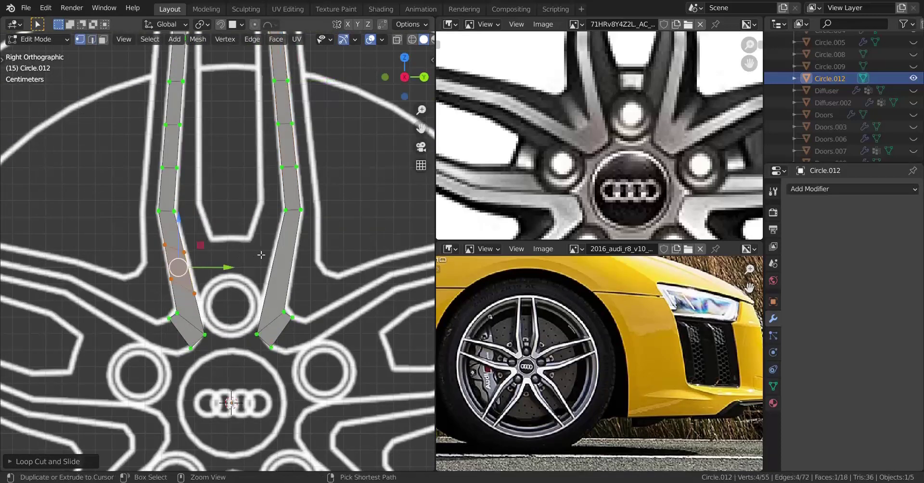
pyautogui.hotkey('ctrl', 'r')
pyautogui.click(290, 261)
pyautogui.rightClick(290, 260)
# Select the whole rim mesh and examine the arc and both spoke arms against the blueprint and the wheel photo.
pyautogui.scroll(-3, 289, 261)
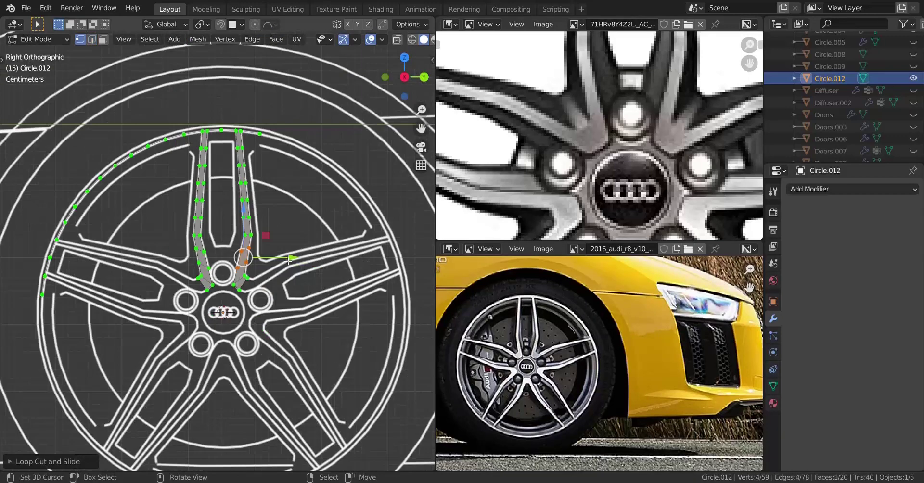
pyautogui.press('a')
pyautogui.scroll(2, 270, 254)
pyautogui.scroll(-3, 270, 254)
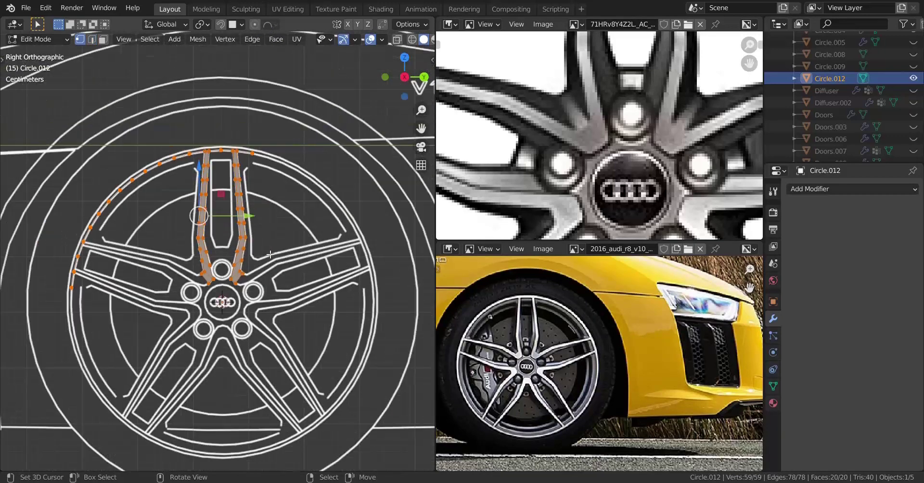
pyautogui.scroll(5, 270, 254)
pyautogui.scroll(-4, 265, 251)
pyautogui.keyDown('shift'); pyautogui.moveTo(236, 237); pyautogui.dragTo(235, 274, button='middle'); pyautogui.keyUp('shift')
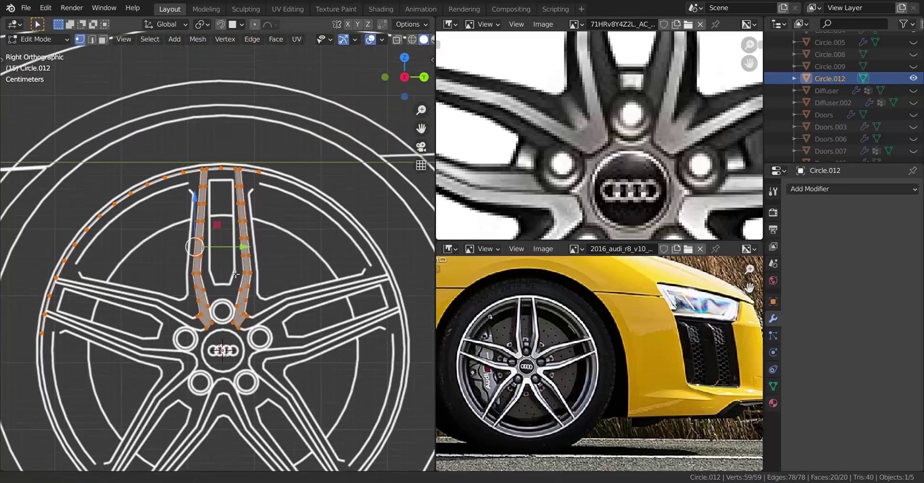
pyautogui.scroll(4, 236, 274)
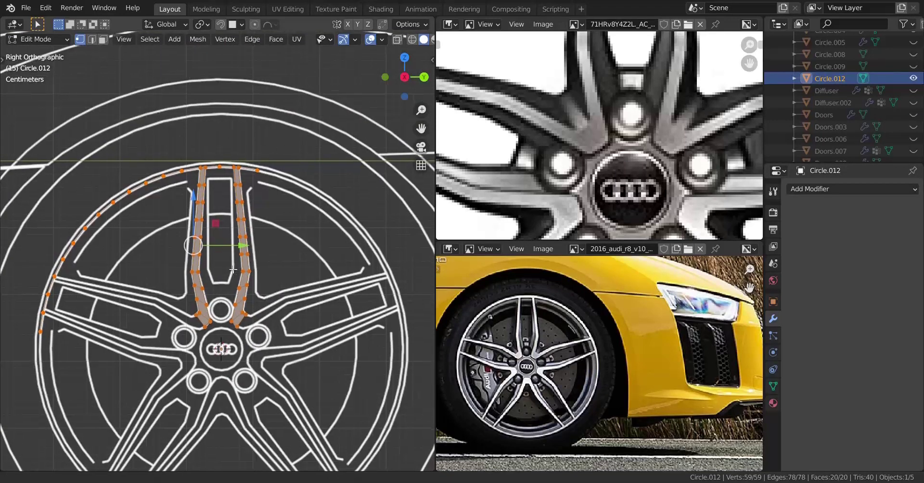
pyautogui.scroll(-5, 236, 242)
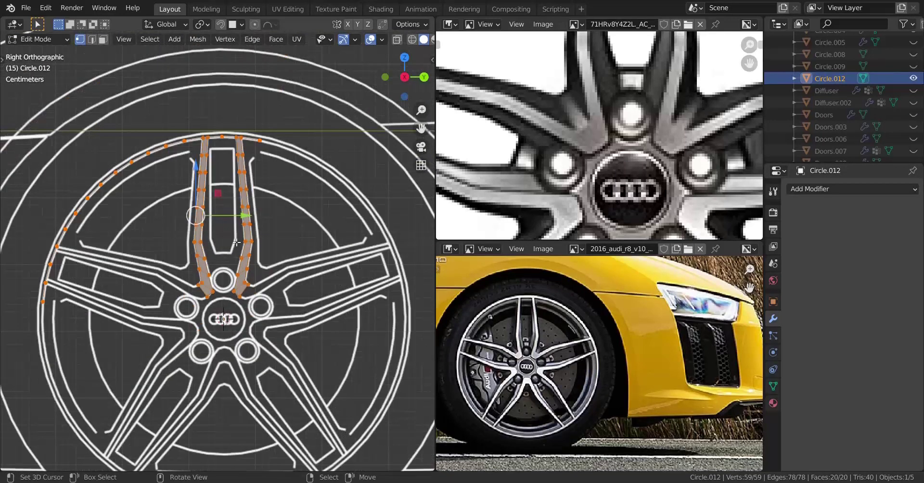
pyautogui.scroll(3, 280, 308)
pyautogui.scroll(-4, 585, 190)
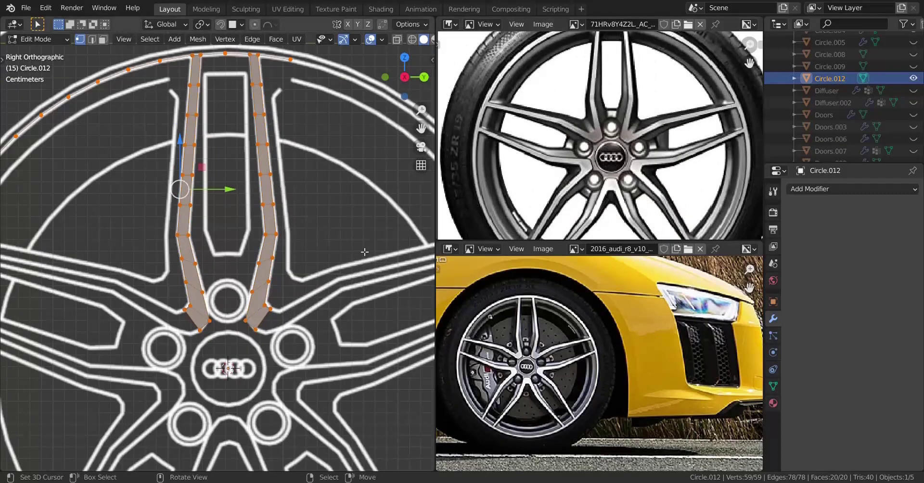
pyautogui.scroll(-7, 279, 275)
pyautogui.scroll(3, 279, 275)
pyautogui.scroll(-3, 279, 275)
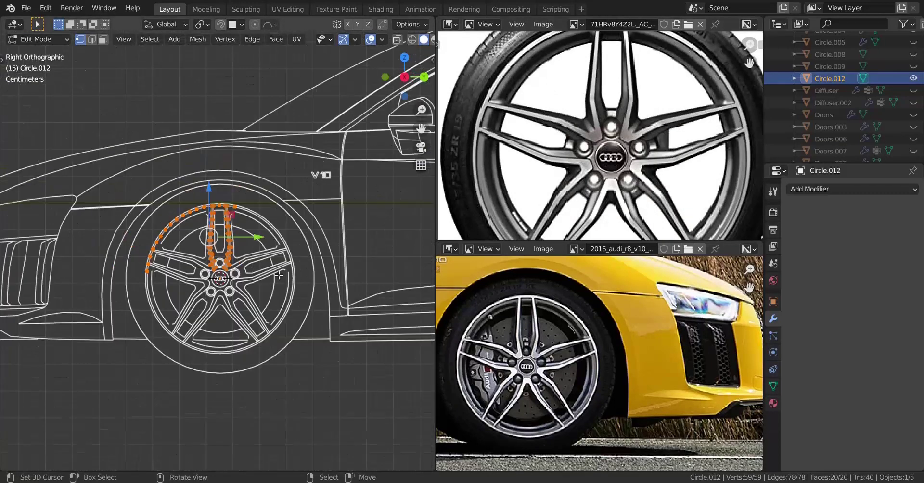
# Add a filled 60-vertex circle as a separate object at the wheel centre and open its mesh for editing.
pyautogui.press('Tab')
pyautogui.scroll(3, 266, 249)
pyautogui.scroll(-2, 265, 249)
pyautogui.hotkey('shift', 'a')
pyautogui.moveTo(297, 224)
pyautogui.click(371, 251)
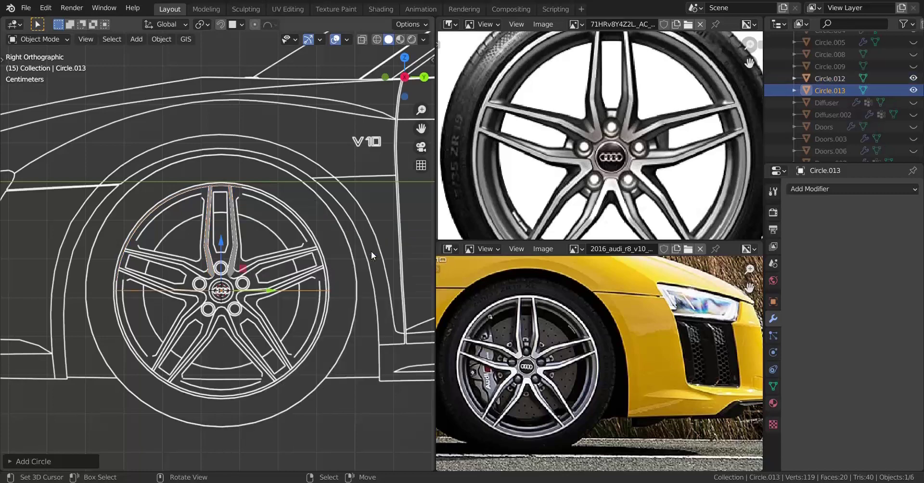
pyautogui.scroll(3, 103, 347)
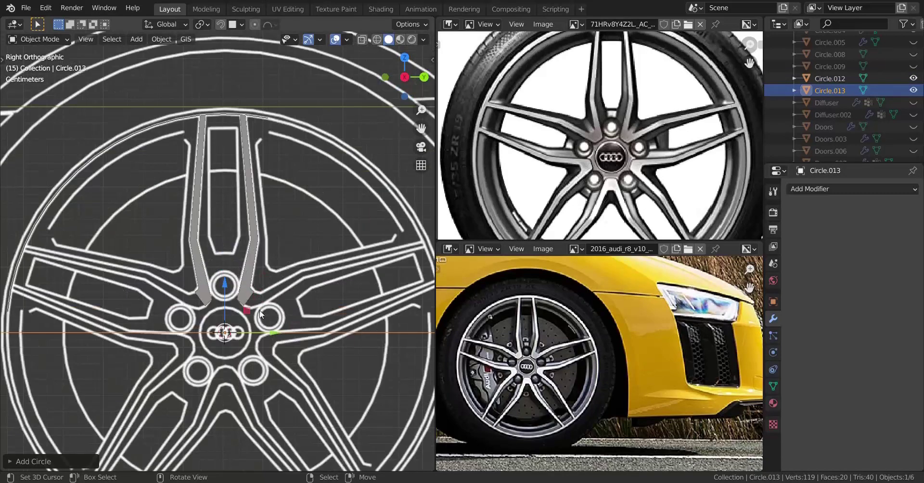
pyautogui.press('Tab')
pyautogui.scroll(3, 241, 296)
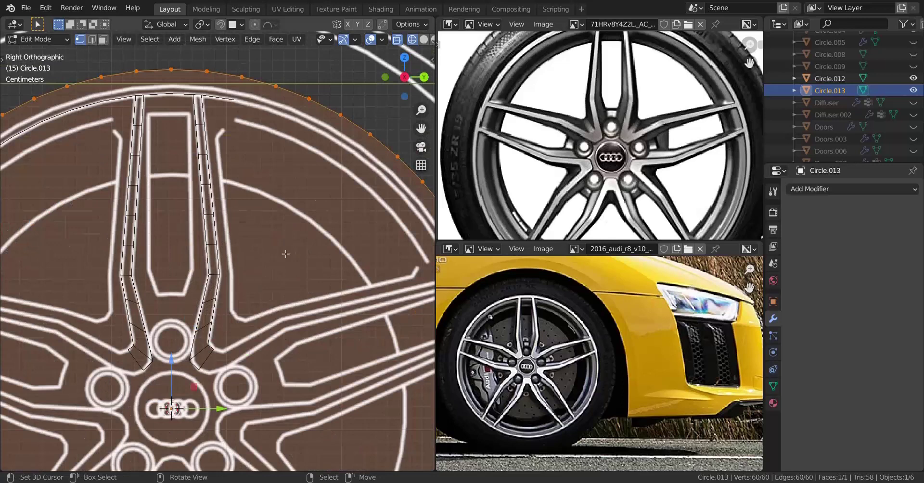
# Inset the disc's face to a ring passing through the spoke bends, and inset it again to a tiny face at the hub.
pyautogui.press('i')
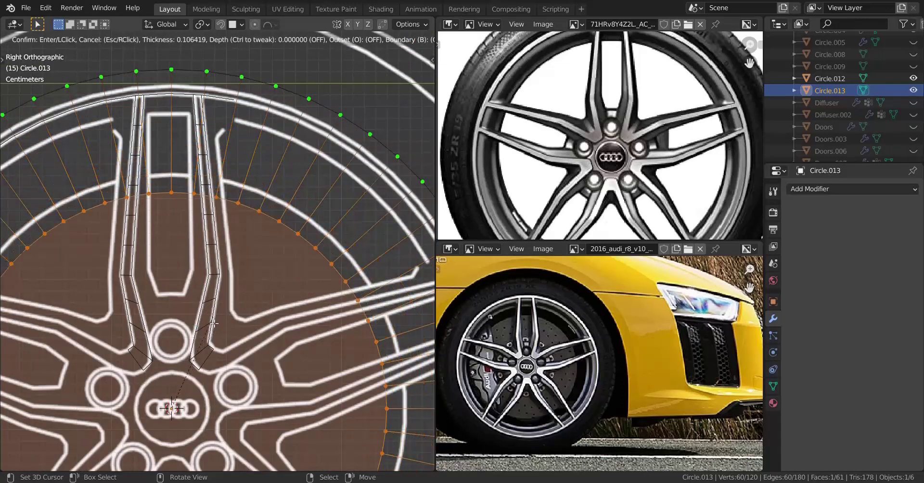
pyautogui.click(195, 367)
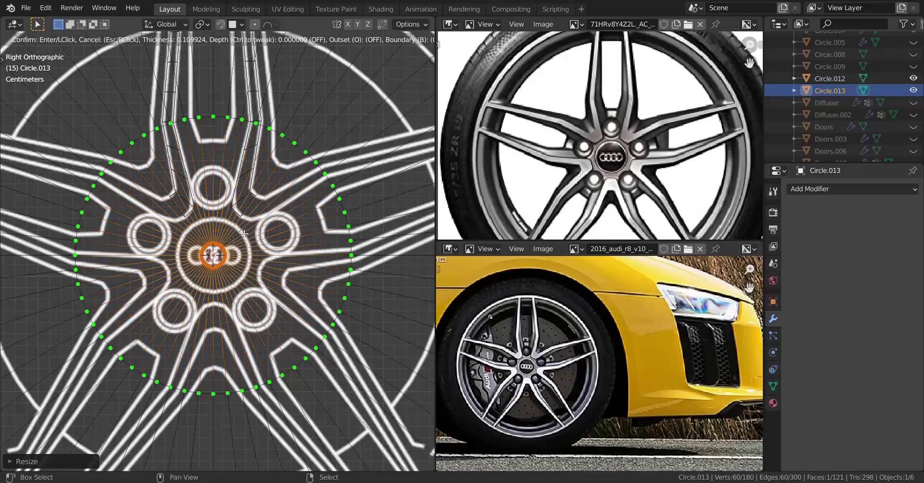
pyautogui.click(244, 234)
# Move the disc's tiny centre face along X to give the hub area a conical dish.
pyautogui.scroll(-5, 243, 236)
pyautogui.scroll(2, 238, 260)
pyautogui.moveTo(220, 271); pyautogui.dragTo(312, 283, button='middle')
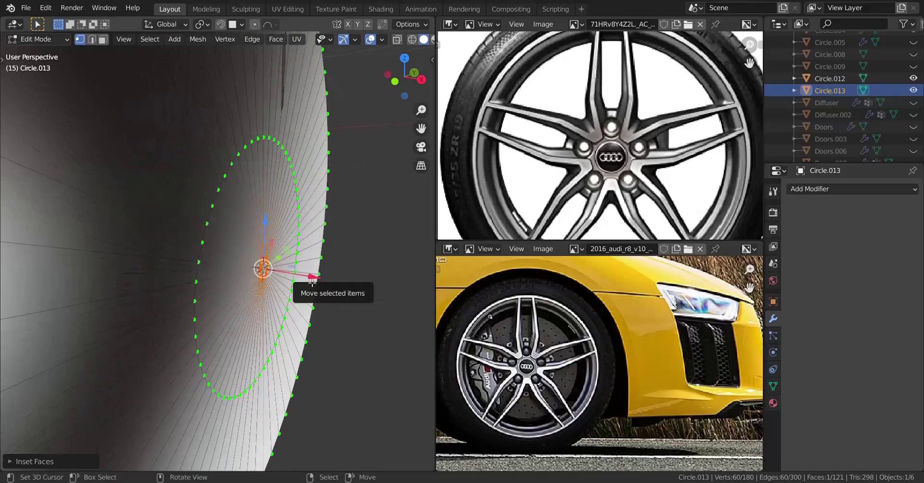
pyautogui.moveTo(312, 283); pyautogui.dragTo(54, 176)
pyautogui.moveTo(250, 262); pyautogui.dragTo(179, 302, button='middle')
pyautogui.keyDown('shift'); pyautogui.moveTo(179, 302); pyautogui.dragTo(177, 305); pyautogui.keyUp('shift')
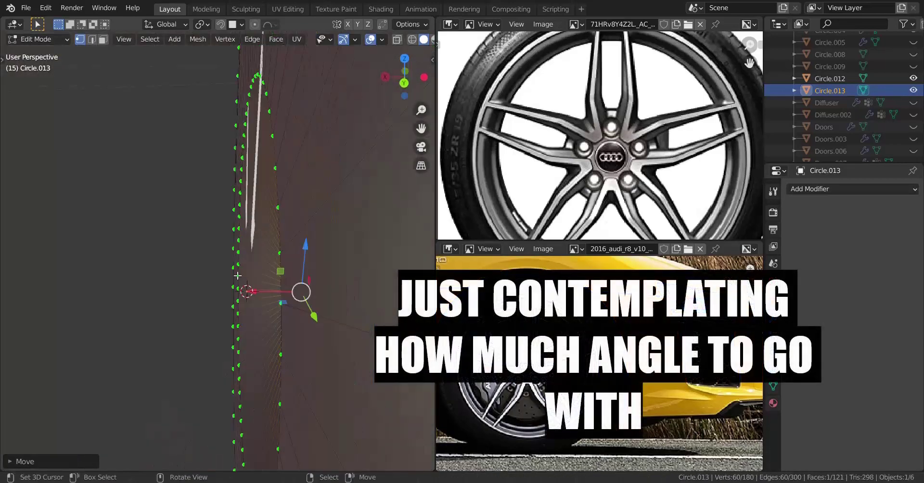
# Recalculate the normals of the whole disc mesh and turn on the Screencast Keys display.
pyautogui.press('a')
pyautogui.hotkey('shift', 'n')
pyautogui.scroll(-4, 327, 257)
pyautogui.press('n')
pyautogui.click(428, 83)
pyautogui.click(427, 169)
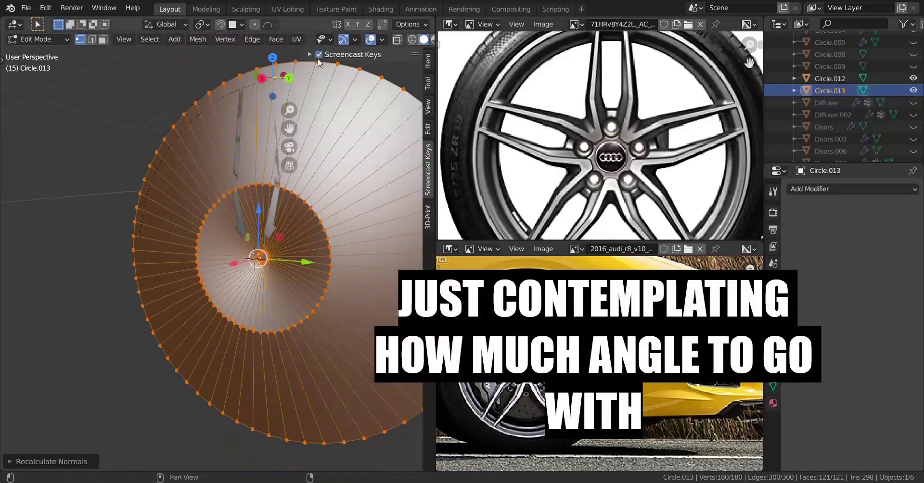
pyautogui.click(318, 54)
pyautogui.press('n')
# Select the disc's tiny centre face in wireframe and fine-tune its depth along X, checking the dish against the spoke arms.
pyautogui.moveTo(306, 284); pyautogui.dragTo(250, 294, button='middle')
pyautogui.moveTo(250, 294)
pyautogui.keyDown('shift'); pyautogui.mouseDown(button='middle')
pyautogui.moveTo(250, 316)
pyautogui.moveTo(231, 306)
pyautogui.mouseUp(button='middle'); pyautogui.keyUp('shift')
pyautogui.scroll(4, 250, 316)
pyautogui.press('z')
pyautogui.moveTo(331, 250); pyautogui.dragTo(231, 311)
pyautogui.press('z')
pyautogui.moveTo(231, 311); pyautogui.dragTo(303, 345, button='middle')
pyautogui.keyDown('shift'); pyautogui.moveTo(223, 317); pyautogui.dragTo(195, 320); pyautogui.keyUp('shift')
pyautogui.press('Tab')
pyautogui.moveTo(193, 315); pyautogui.dragTo(211, 327, button='middle')
pyautogui.moveTo(212, 327); pyautogui.dragTo(129, 320, button='middle')
# Try another fine move of the disc's centre face, undo it, and leave mesh editing.
pyautogui.press('Tab')
pyautogui.keyDown('shift'); pyautogui.moveTo(133, 303); pyautogui.dragTo(118, 306); pyautogui.keyUp('shift')
pyautogui.hotkey('ctrl', 'z')
pyautogui.moveTo(118, 306); pyautogui.dragTo(226, 273, button='middle')
pyautogui.press('Tab')
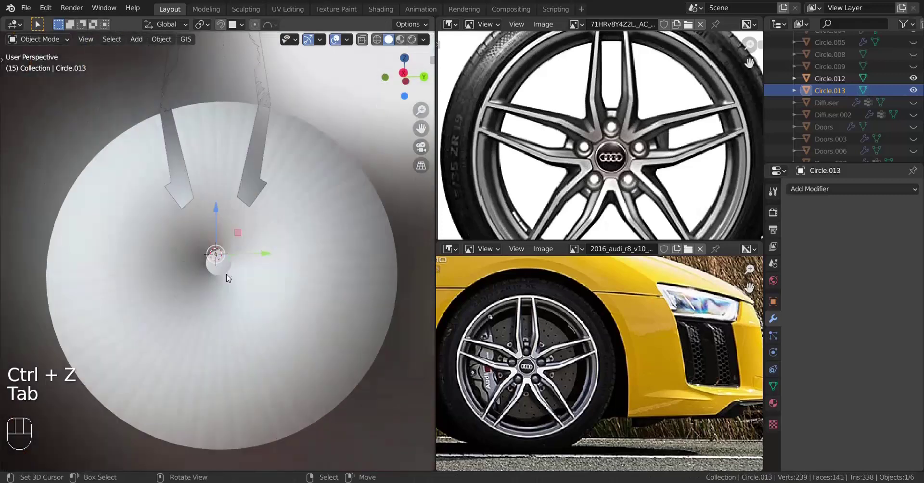
# Shade the disc smooth and add a Subdivision Surface modifier with the viewport level set to 2.
pyautogui.scroll(-5, 260, 229)
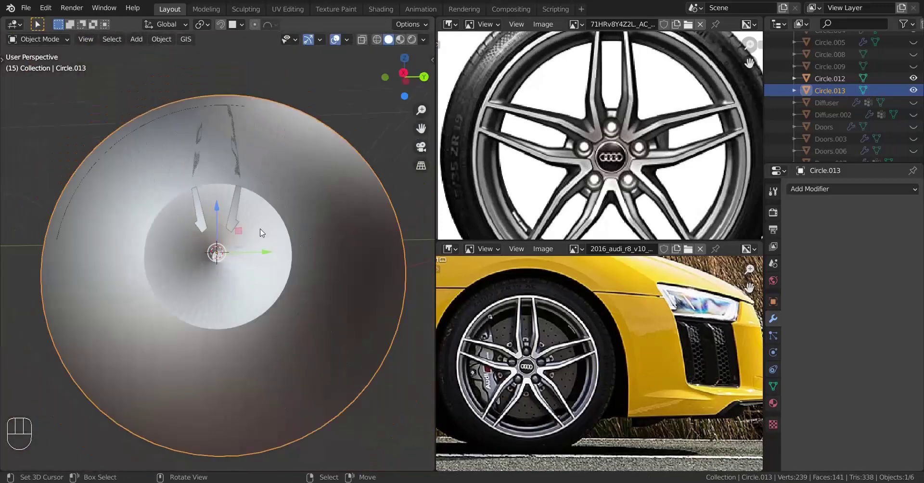
pyautogui.click(162, 39)
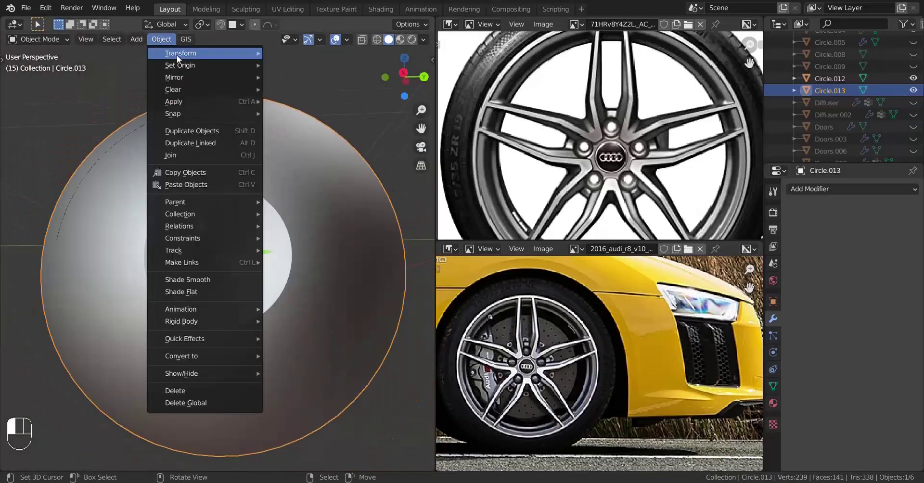
pyautogui.click(180, 276)
pyautogui.click(827, 189)
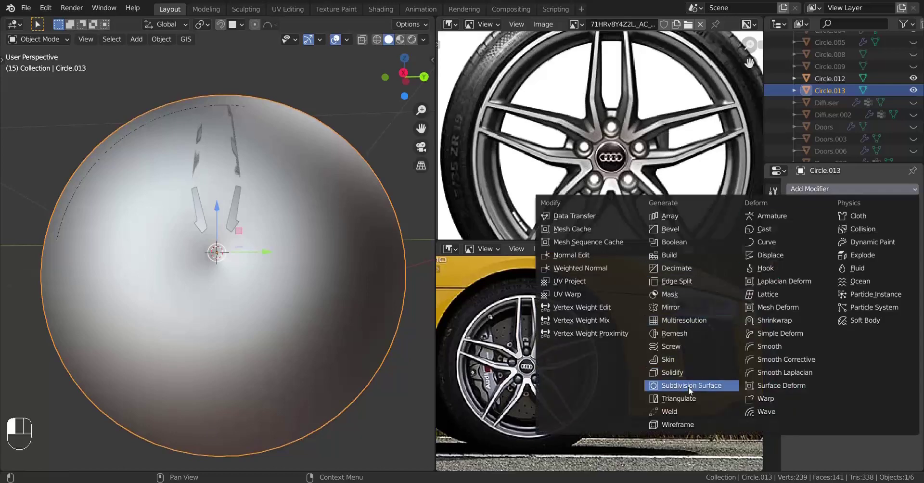
pyautogui.click(687, 376)
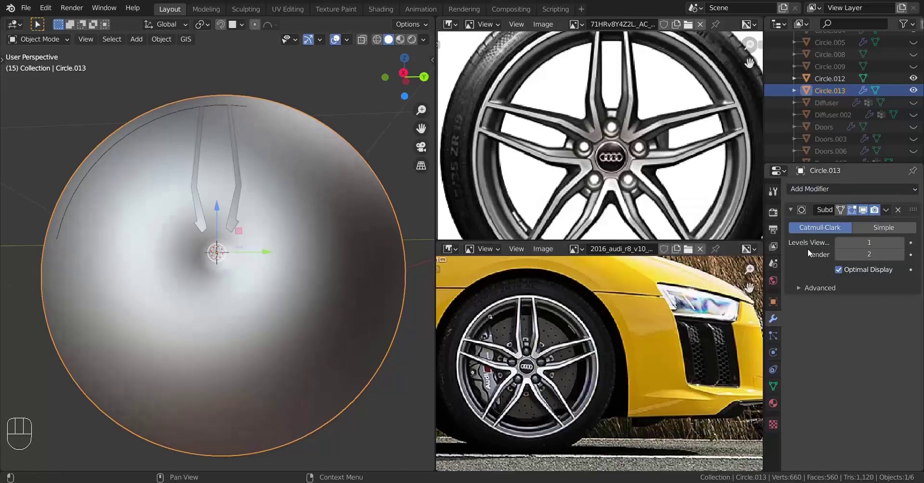
pyautogui.click(900, 242)
# Bevel the disc's edge loop around the hub dish with four segments, about 0.0005 m wide.
pyautogui.press('Tab')
pyautogui.scroll(6, 271, 318)
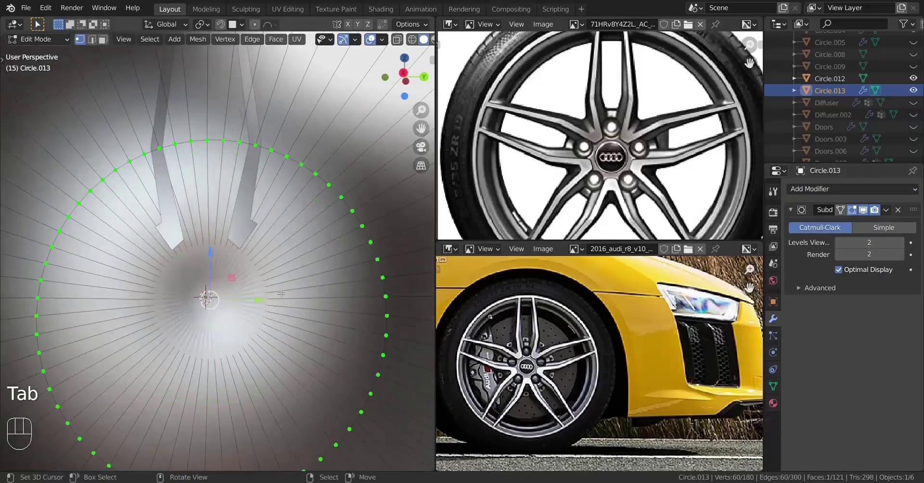
pyautogui.keyDown('alt'); pyautogui.rightClick(328, 187); pyautogui.keyUp('alt')
pyautogui.keyDown('shift'); pyautogui.moveTo(328, 185); pyautogui.dragTo(320, 294, button='middle'); pyautogui.keyUp('shift')
pyautogui.scroll(2, 379, 322)
pyautogui.scroll(4, 206, 299)
pyautogui.scroll(2, 206, 299)
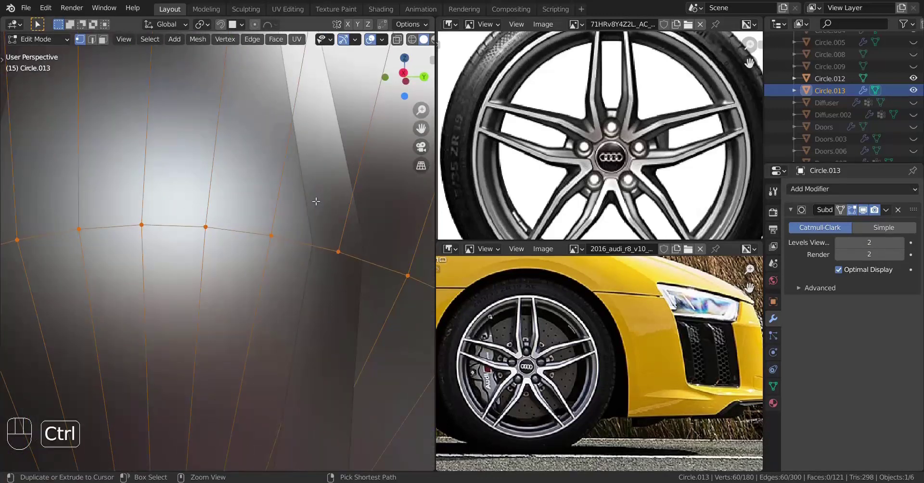
pyautogui.hotkey('ctrl', 'b')
pyautogui.press('shift')
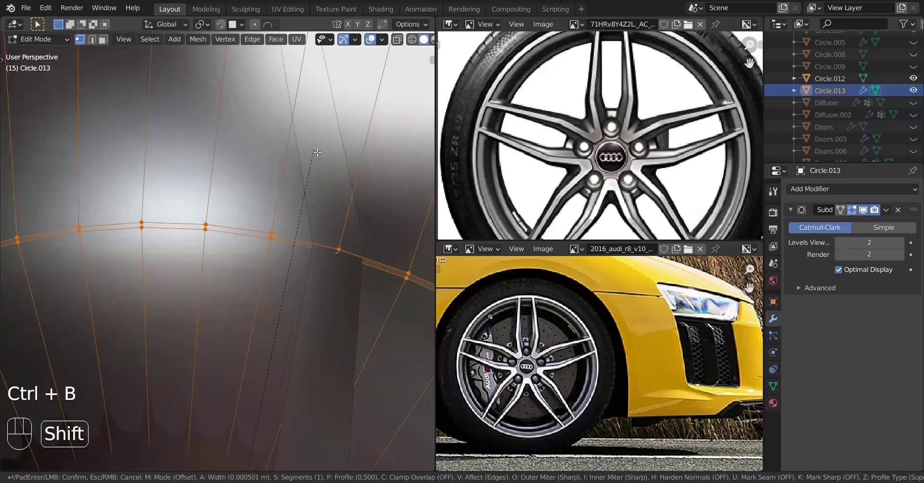
pyautogui.scroll(1, 317, 153)
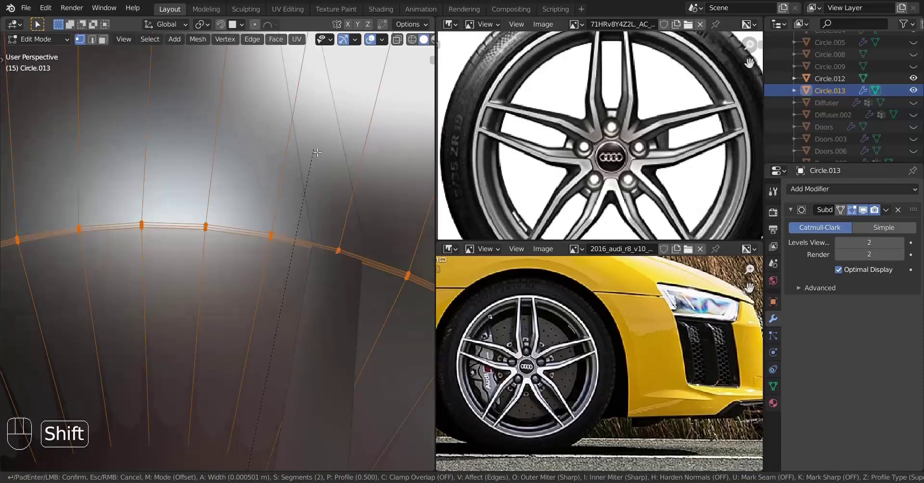
pyautogui.click(317, 153)
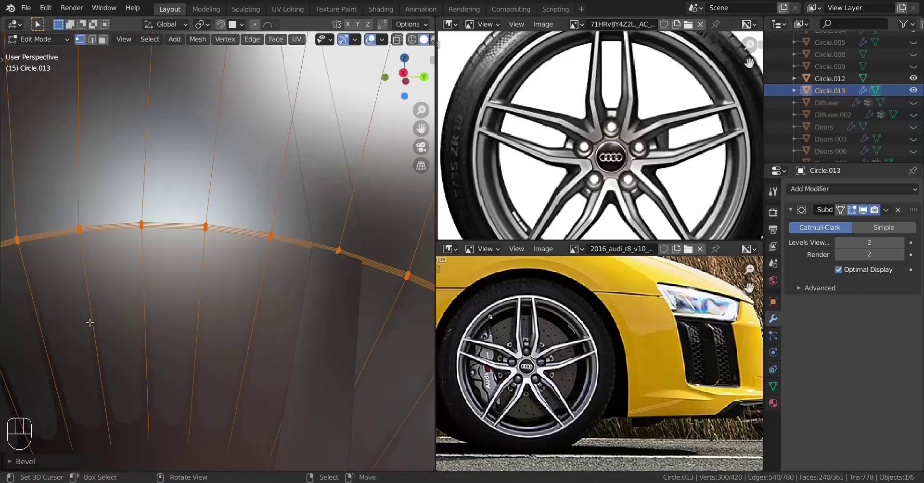
# Set the bevel's Shape to 1.000.
pyautogui.click(13, 461)
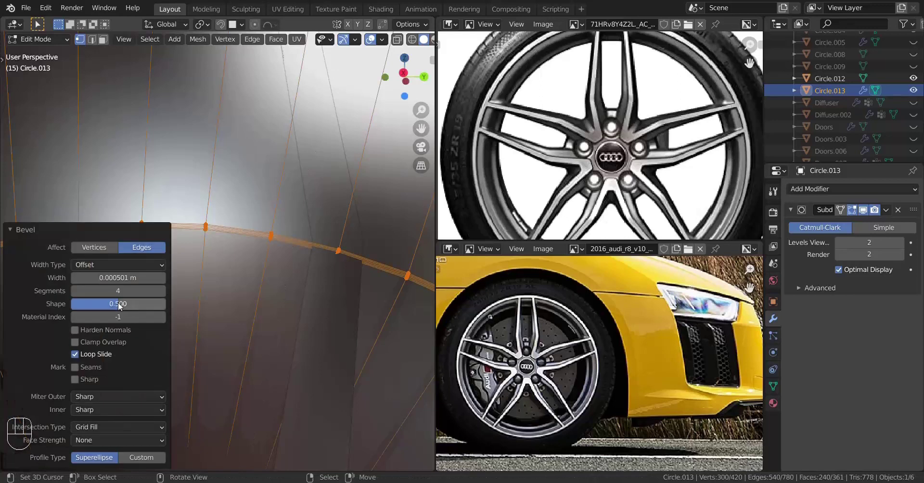
pyautogui.moveTo(119, 306); pyautogui.dragTo(163, 306)
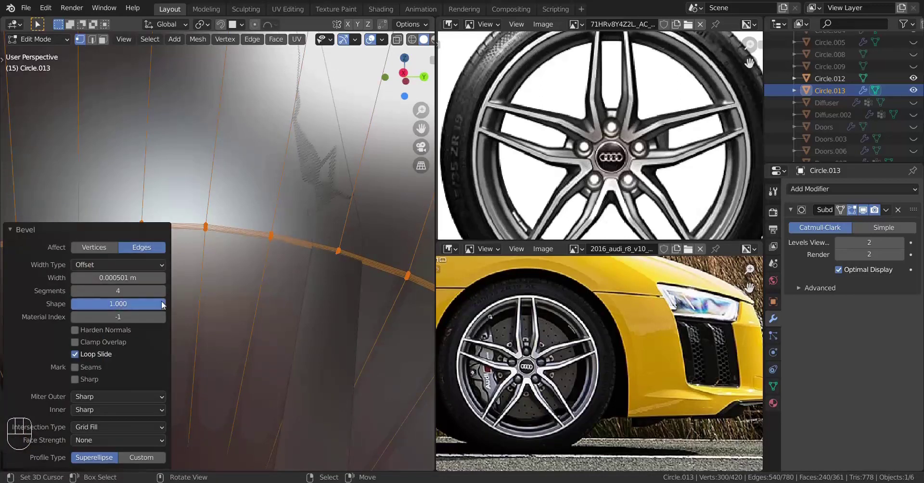
pyautogui.click(11, 230)
# Open the spoke mesh for editing in right view and wireframe, and select the faces below the bend on both arms.
pyautogui.scroll(3, 331, 331)
pyautogui.keyDown('shift'); pyautogui.moveTo(309, 252); pyautogui.dragTo(129, 269, button='middle'); pyautogui.keyUp('shift')
pyautogui.keyDown('shift'); pyautogui.moveTo(130, 269); pyautogui.dragTo(217, 336, button='middle'); pyautogui.keyUp('shift')
pyautogui.scroll(-5, 171, 304)
pyautogui.scroll(-2, 207, 312)
pyautogui.keyDown('shift'); pyautogui.moveTo(190, 277); pyautogui.dragTo(156, 228, button='middle'); pyautogui.keyUp('shift')
pyautogui.press('Tab')
pyautogui.click(158, 294)
pyautogui.press('KP_3')
pyautogui.press('Tab')
pyautogui.press('z')
pyautogui.press('a')
pyautogui.press('a')
pyautogui.press('a')
pyautogui.press('c')
pyautogui.moveTo(179, 315)
pyautogui.mouseDown()
pyautogui.moveTo(138, 242)
pyautogui.moveTo(169, 293)
pyautogui.moveTo(245, 322)
pyautogui.moveTo(248, 257)
pyautogui.mouseUp()
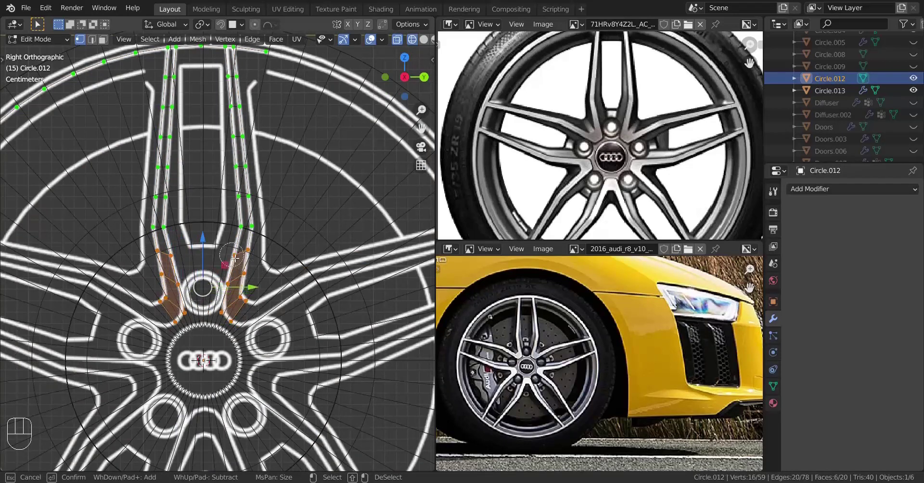
# Project the selected lower arm vertices onto the dished disc by snapping them to its surface in solid view.
pyautogui.press('z')
pyautogui.click(316, 284)
pyautogui.click(238, 27)
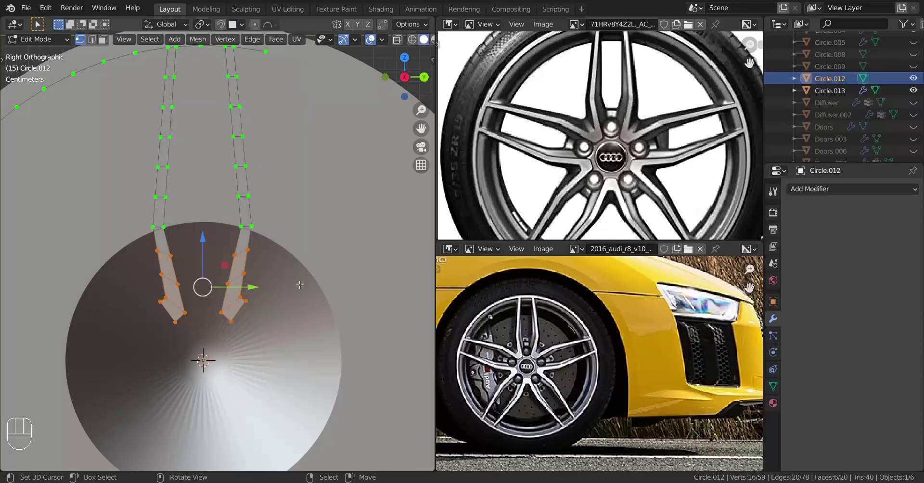
pyautogui.press('g')
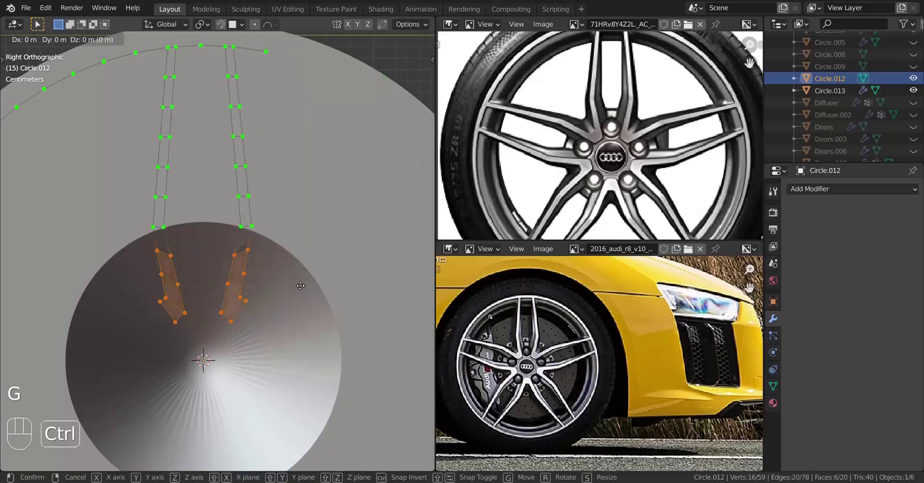
pyautogui.click(300, 285)
# Hide the disc to examine the angle of the projected spoke arms from the side, and show the disc again.
pyautogui.press('Tab')
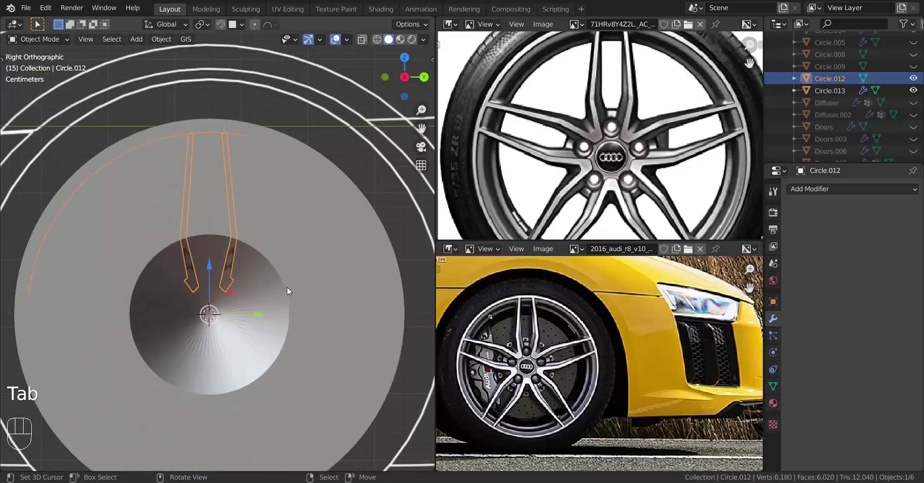
pyautogui.press('h')
pyautogui.scroll(5, 265, 289)
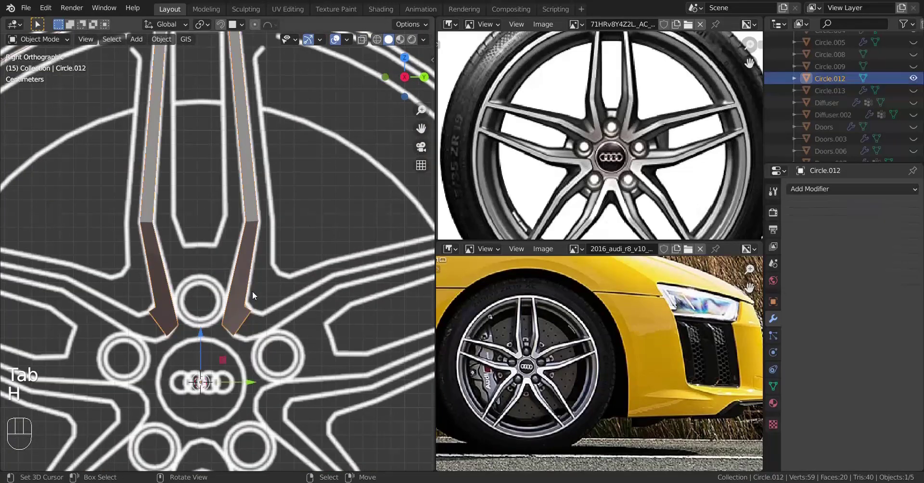
pyautogui.moveTo(252, 290); pyautogui.dragTo(277, 374, button='middle')
pyautogui.scroll(-3, 203, 372)
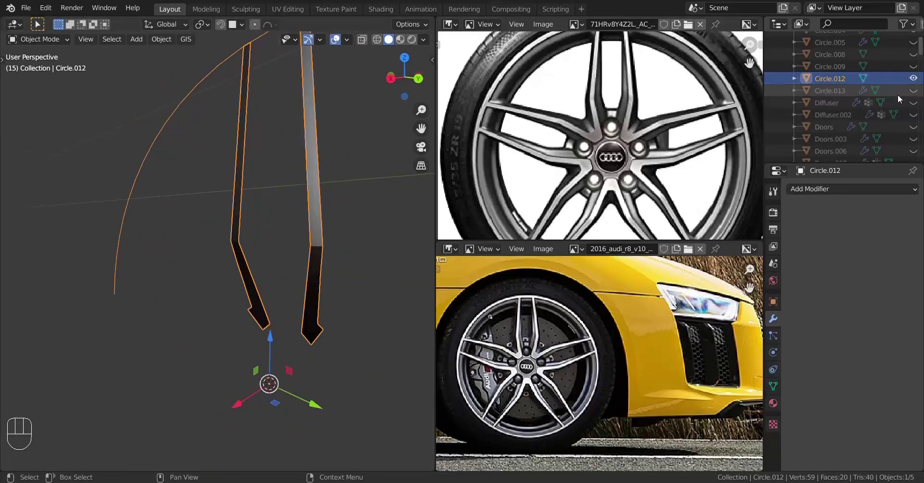
pyautogui.click(913, 91)
pyautogui.scroll(-3, 288, 280)
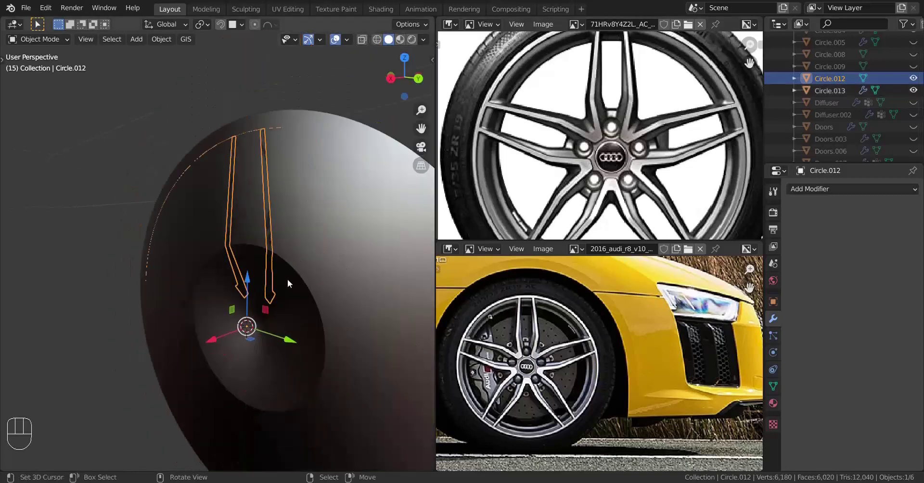
# Select the disc's tiny centre face in wireframe and examine its depth relative to the spoke arms.
pyautogui.rightClick(298, 284)
pyautogui.scroll(4, 305, 329)
pyautogui.press('Tab')
pyautogui.keyDown('shift'); pyautogui.moveTo(305, 328); pyautogui.dragTo(270, 241, button='middle'); pyautogui.keyUp('shift')
pyautogui.moveTo(267, 255)
pyautogui.mouseDown(button='middle')
pyautogui.moveTo(194, 285)
pyautogui.moveTo(324, 313)
pyautogui.mouseUp(button='middle')
pyautogui.press('z')
pyautogui.click(105, 324)
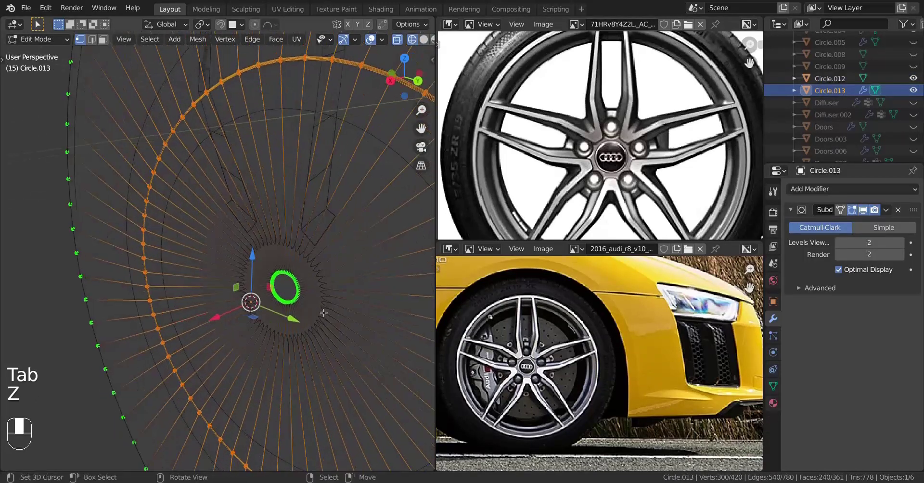
pyautogui.moveTo(242, 239); pyautogui.dragTo(354, 333)
pyautogui.moveTo(295, 369); pyautogui.dragTo(217, 347, button='middle')
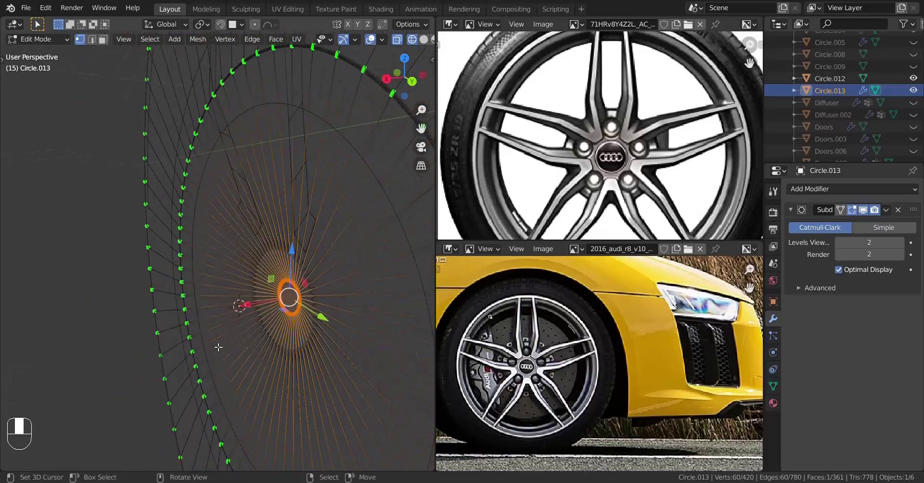
pyautogui.keyDown('shift'); pyautogui.moveTo(248, 309); pyautogui.dragTo(226, 307, button='middle'); pyautogui.keyUp('shift')
# Return the disc to solid shading, hide it, and select the spoke object.
pyautogui.press('z')
pyautogui.click(214, 309)
pyautogui.press('Tab')
pyautogui.press('h')
pyautogui.moveTo(170, 262); pyautogui.dragTo(277, 285, button='middle')
pyautogui.click(248, 316)
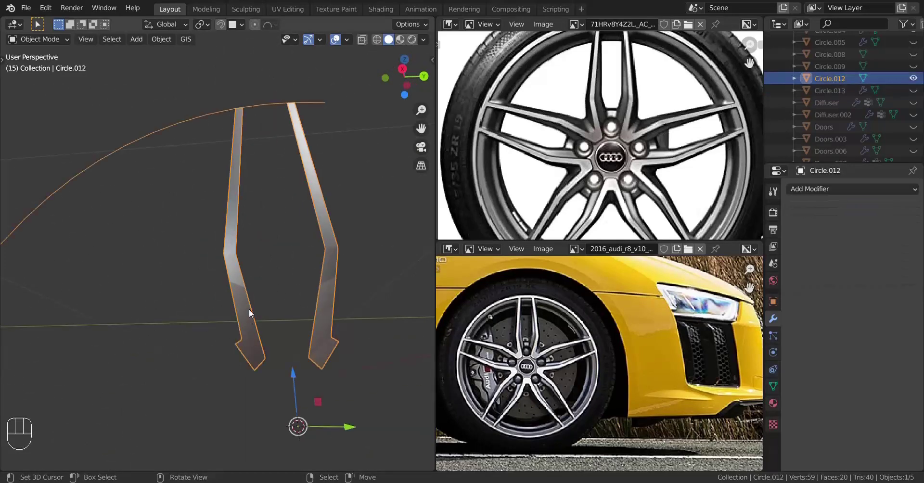
# Examine both spoke arms against the wheel blueprint in right view.
pyautogui.press('KP_3')
pyautogui.scroll(2, 248, 309)
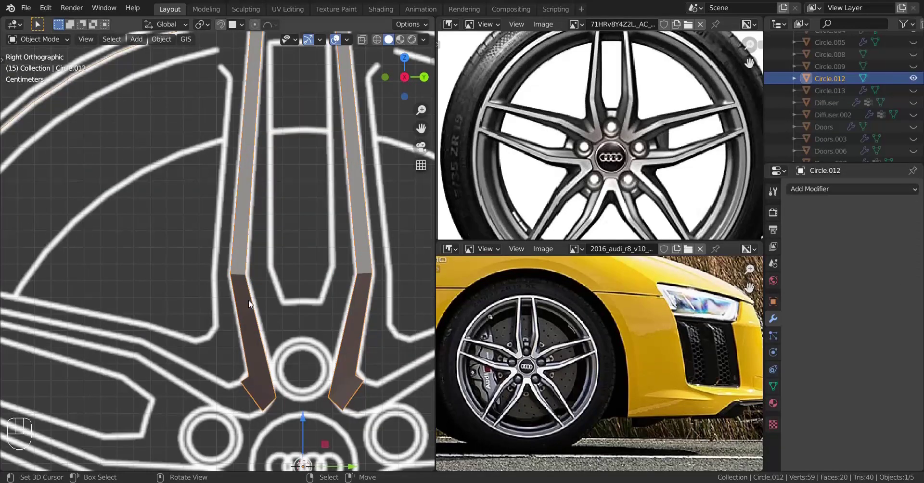
pyautogui.scroll(-3, 250, 305)
pyautogui.keyDown('shift'); pyautogui.moveTo(259, 283); pyautogui.dragTo(281, 287, button='middle'); pyautogui.keyUp('shift')
pyautogui.scroll(2, 283, 306)
pyautogui.scroll(-3, 282, 305)
pyautogui.scroll(3, 281, 284)
pyautogui.scroll(-2, 277, 270)
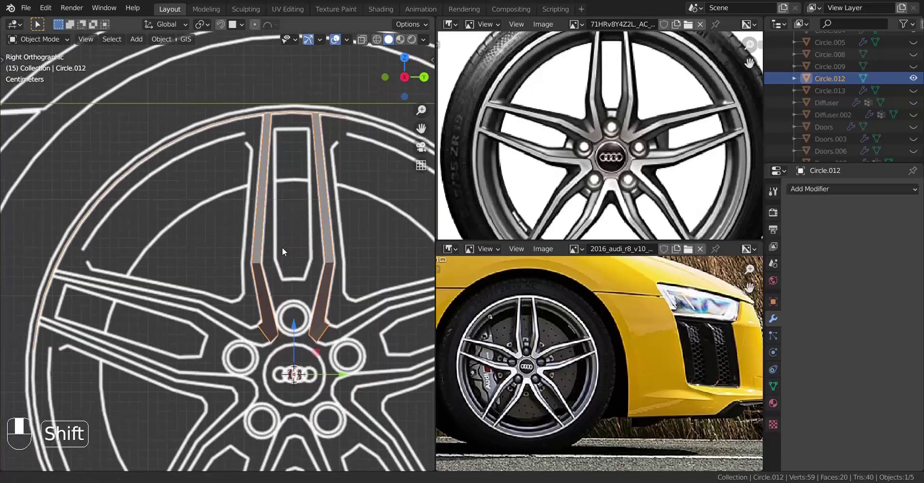
pyautogui.keyDown('shift'); pyautogui.moveTo(282, 247); pyautogui.dragTo(287, 231, button='middle'); pyautogui.keyUp('shift')
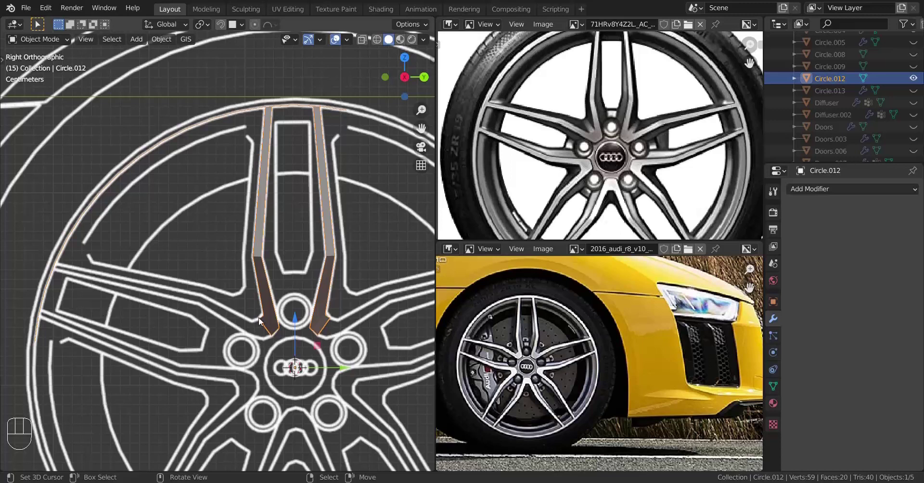
pyautogui.scroll(2, 236, 289)
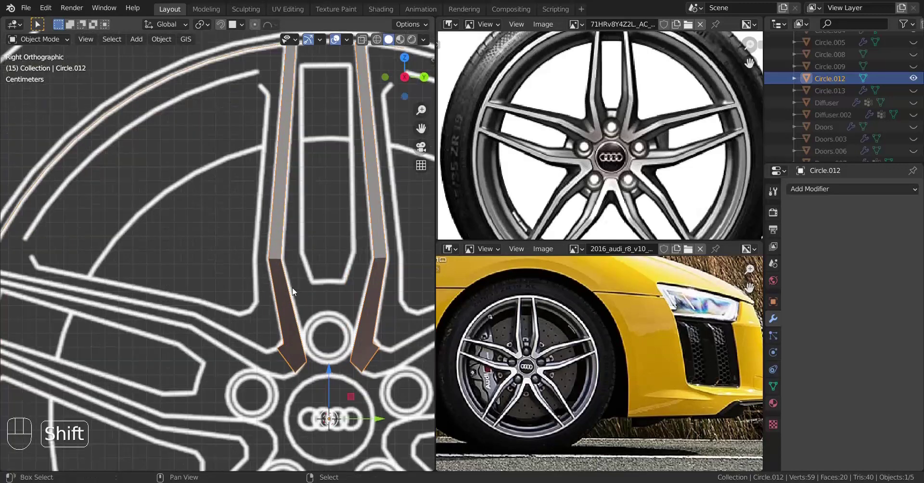
pyautogui.keyDown('shift'); pyautogui.moveTo(292, 287); pyautogui.dragTo(176, 334, button='middle'); pyautogui.keyUp('shift')
# Edit the spoke object in wireframe and select all vertices of its right-hand arm and adjoining rim segment.
pyautogui.scroll(-3, 232, 294)
pyautogui.press('Tab')
pyautogui.press('z')
pyautogui.click(183, 278)
pyautogui.moveTo(210, 122); pyautogui.dragTo(355, 378)
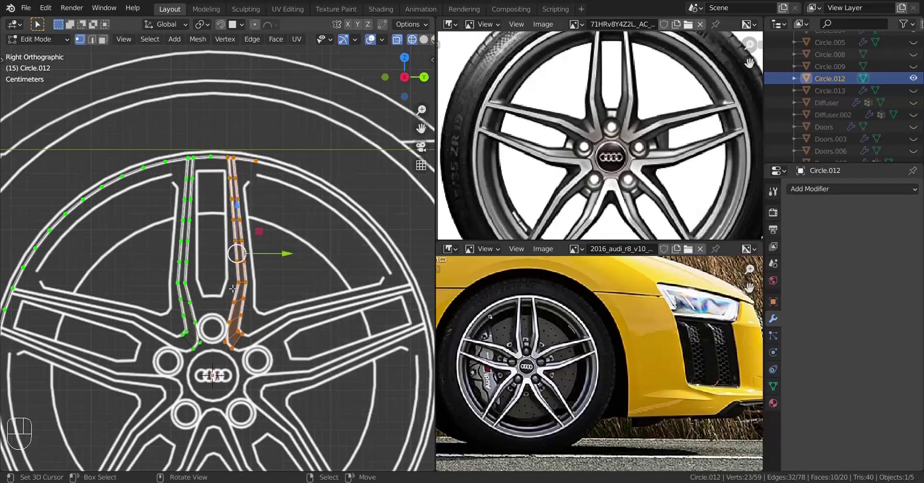
pyautogui.keyDown('shift'); pyautogui.moveTo(233, 288); pyautogui.dragTo(281, 303, button='middle'); pyautogui.keyUp('shift')
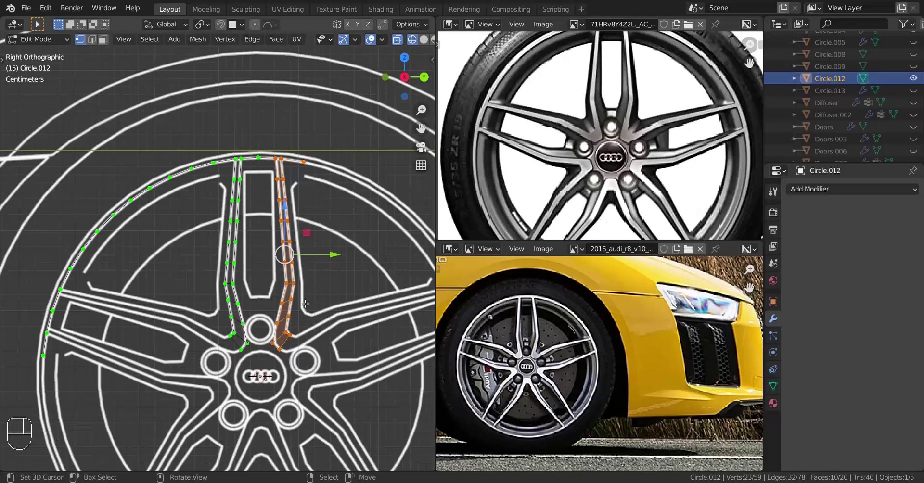
# Try mirroring a duplicate of the selected arm about the hub with a scale of -1 along Y.
pyautogui.scroll(1, 305, 303)
pyautogui.hotkey('shift', 'd')
pyautogui.write('sy')
pyautogui.write('-1')
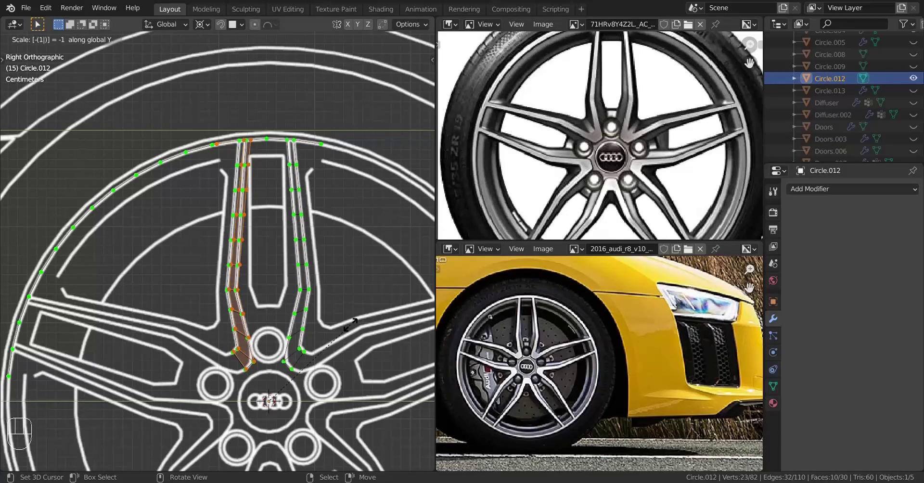
pyautogui.press('Return')
pyautogui.scroll(4, 342, 335)
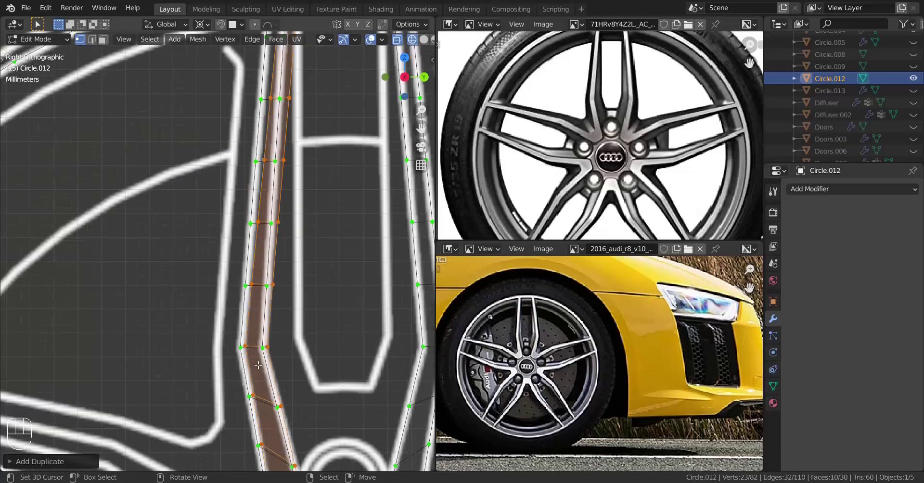
pyautogui.scroll(-2, 255, 351)
pyautogui.keyDown('shift'); pyautogui.scroll(-2, 265, 339); pyautogui.keyUp('shift')
pyautogui.scroll(-3, 265, 339)
pyautogui.hotkey('ctrl', 'z')
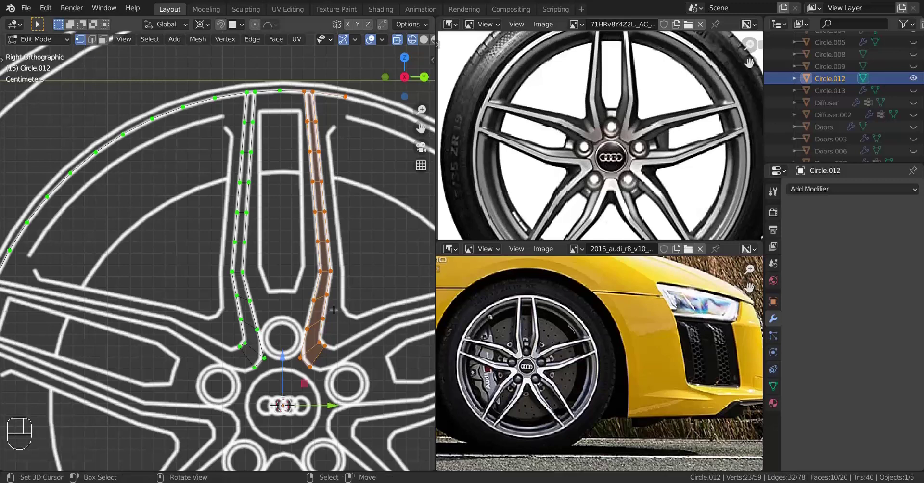
# Duplicate the selected arm, rotate it about 72° around global X onto the neighbouring left spoke, and merge all vertices by distance.
pyautogui.scroll(3, 334, 310)
pyautogui.scroll(-2, 335, 309)
pyautogui.keyDown('shift'); pyautogui.scroll(4, 273, 217); pyautogui.keyUp('shift')
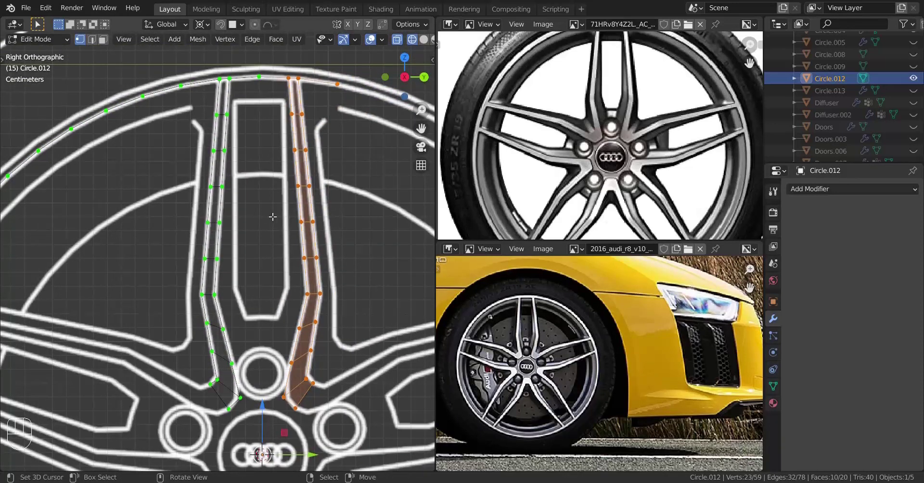
pyautogui.scroll(-3, 276, 217)
pyautogui.keyDown('shift'); pyautogui.moveTo(286, 218); pyautogui.dragTo(321, 210, button='middle'); pyautogui.keyUp('shift')
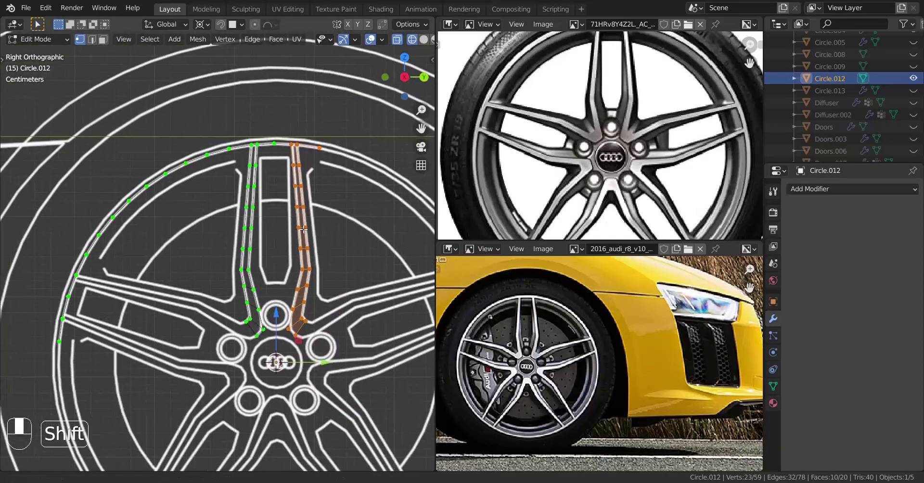
pyautogui.scroll(2, 321, 211)
pyautogui.hotkey('shift', 'd')
pyautogui.rightClick(324, 211)
pyautogui.press('r')
pyautogui.press('x')
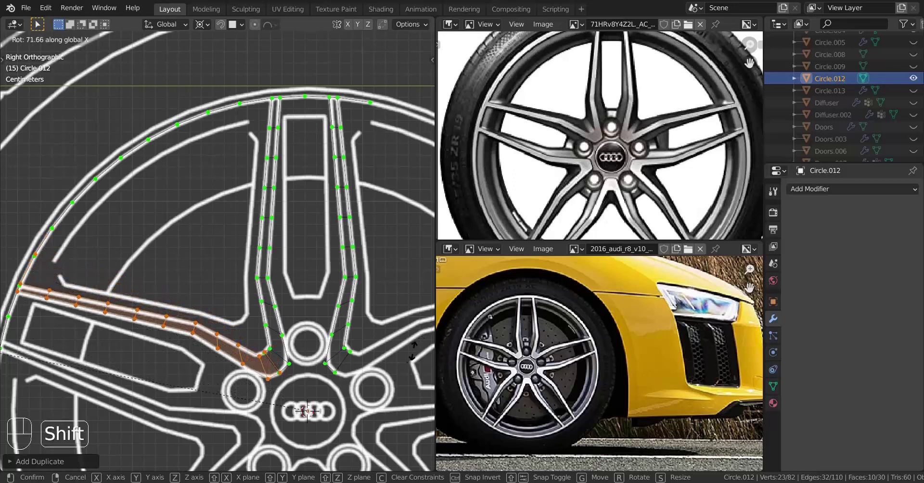
pyautogui.keyDown('shift'); pyautogui.click(396, 369); pyautogui.keyUp('shift')
pyautogui.keyDown('shift'); pyautogui.moveTo(396, 368); pyautogui.dragTo(363, 269, button='middle'); pyautogui.keyUp('shift')
pyautogui.scroll(5, 313, 324)
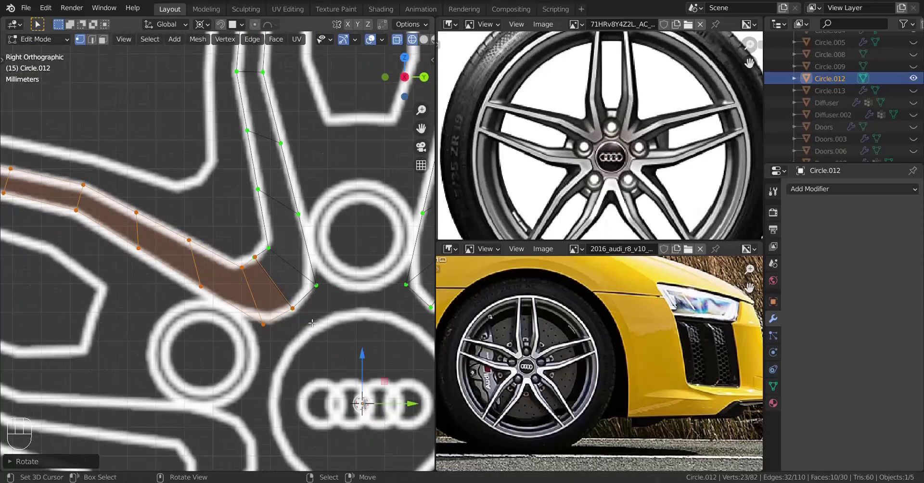
pyautogui.scroll(5, 314, 322)
pyautogui.keyDown('shift'); pyautogui.moveTo(260, 311); pyautogui.dragTo(197, 315, button='middle'); pyautogui.keyUp('shift')
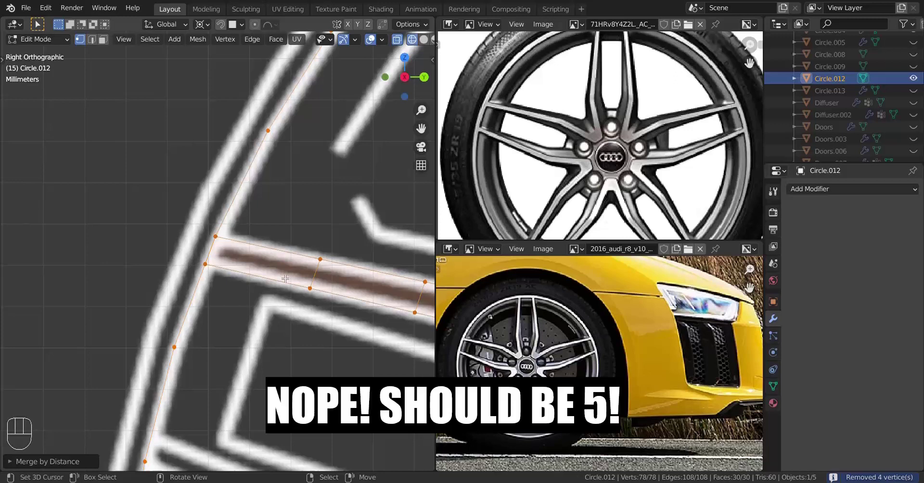
pyautogui.keyDown('shift'); pyautogui.moveTo(250, 202); pyautogui.dragTo(263, 165, button='middle'); pyautogui.keyUp('shift')
pyautogui.hotkey('ctrl', 'r')
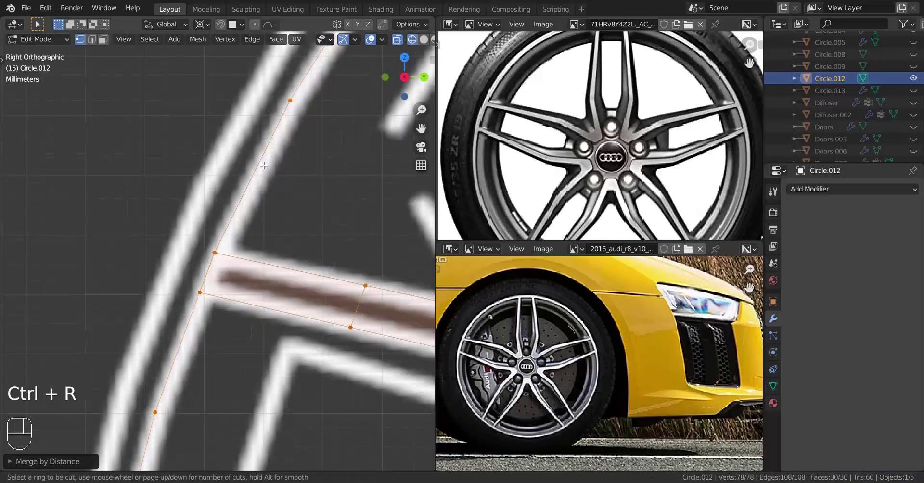
pyautogui.scroll(1, 263, 166)
pyautogui.scroll(-1, 263, 165)
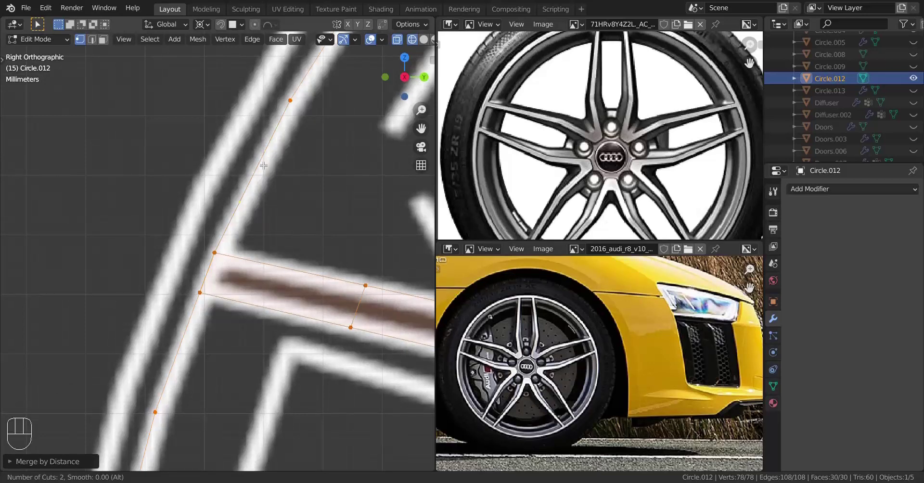
pyautogui.rightClick(264, 165)
pyautogui.scroll(-4, 253, 184)
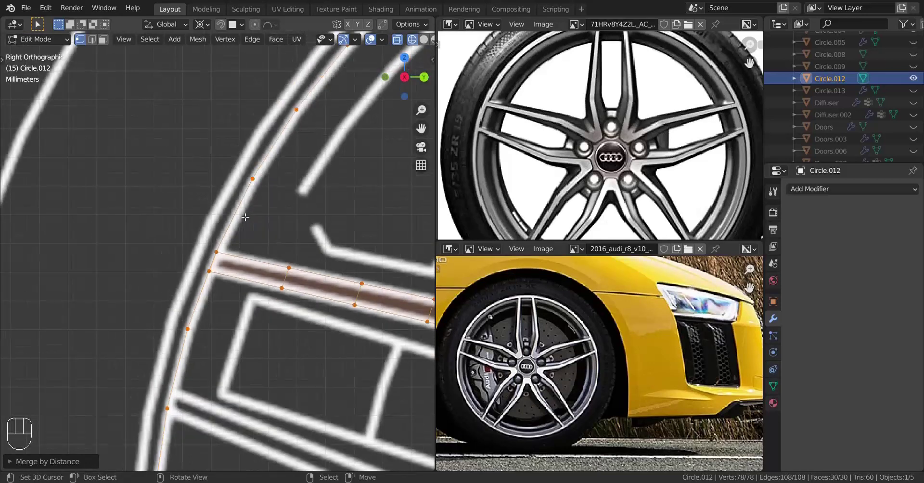
# Try adding vertices with a loop cut to the rim edge just below the left spoke's outer end.
pyautogui.keyDown('shift'); pyautogui.moveTo(246, 215); pyautogui.dragTo(247, 241, button='middle'); pyautogui.keyUp('shift')
pyautogui.scroll(3, 217, 359)
pyautogui.keyDown('shift'); pyautogui.moveTo(217, 362); pyautogui.dragTo(229, 302, button='middle'); pyautogui.keyUp('shift')
pyautogui.hotkey('ctrl', 'r')
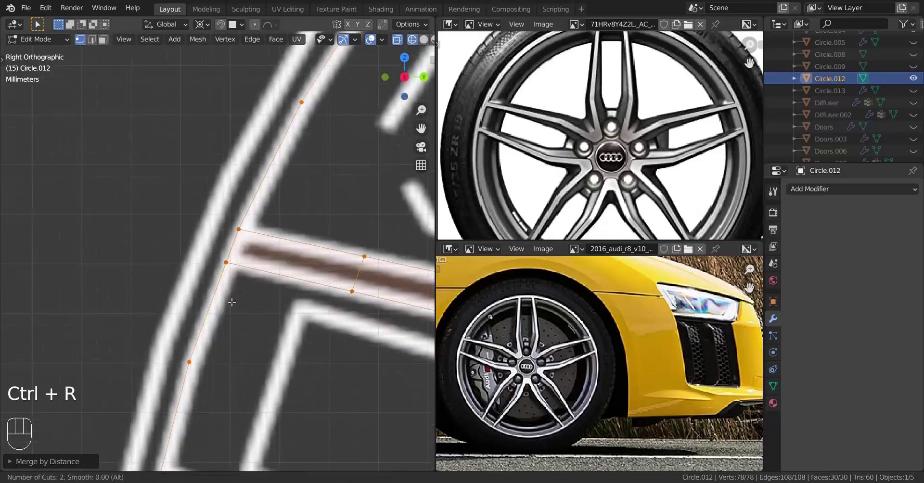
pyautogui.scroll(1, 231, 302)
pyautogui.click(231, 302)
pyautogui.rightClick(231, 302)
pyautogui.keyDown('shift'); pyautogui.rightClick(227, 269); pyautogui.keyUp('shift')
pyautogui.hotkey('ctrl', 'z')
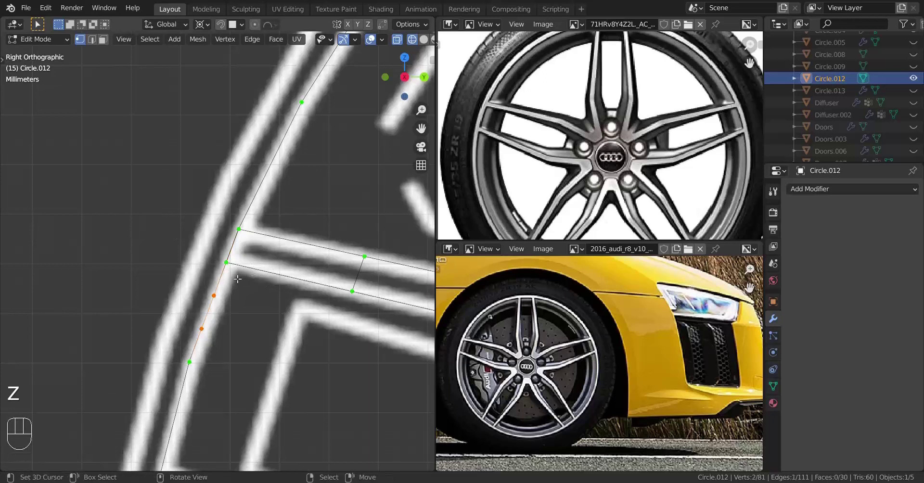
# Dissolve the two selected vertices added on the rim edge and merge the whole mesh by distance.
pyautogui.press('x')
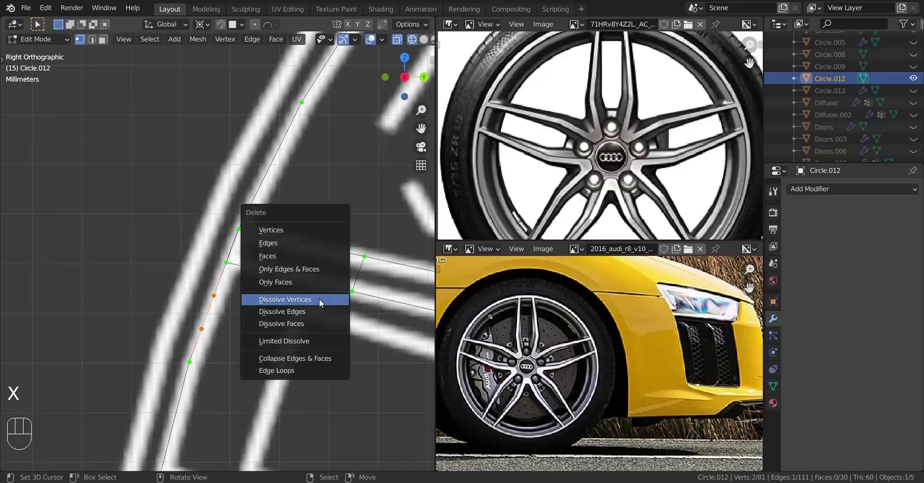
pyautogui.click(321, 301)
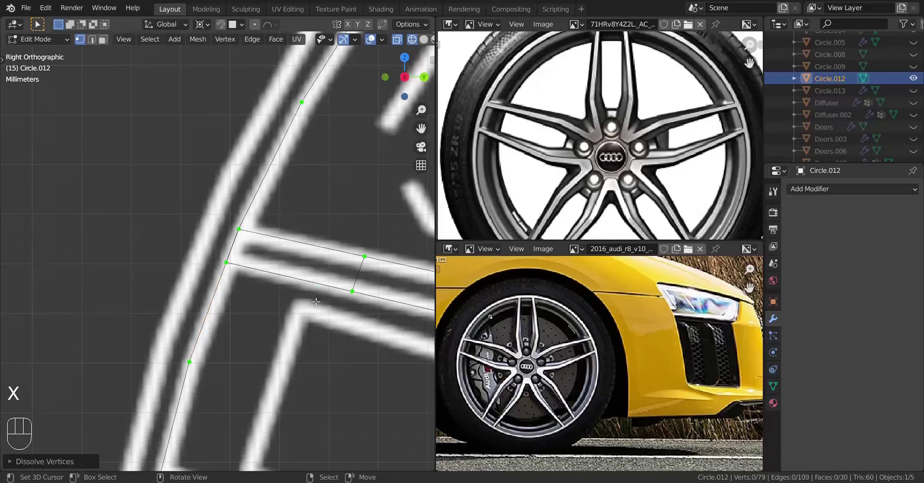
pyautogui.press('a')
pyautogui.press('m')
pyautogui.click(378, 286)
# Examine the merged spoke arms and rim line against the blueprint, from the outer ends to the hub.
pyautogui.scroll(-6, 378, 286)
pyautogui.keyDown('shift'); pyautogui.moveTo(377, 287); pyautogui.dragTo(100, 262, button='middle'); pyautogui.keyUp('shift')
pyautogui.scroll(-1, 345, 347)
pyautogui.keyDown('shift'); pyautogui.moveTo(140, 295); pyautogui.dragTo(335, 314, button='middle'); pyautogui.keyUp('shift')
pyautogui.scroll(-2, 197, 250)
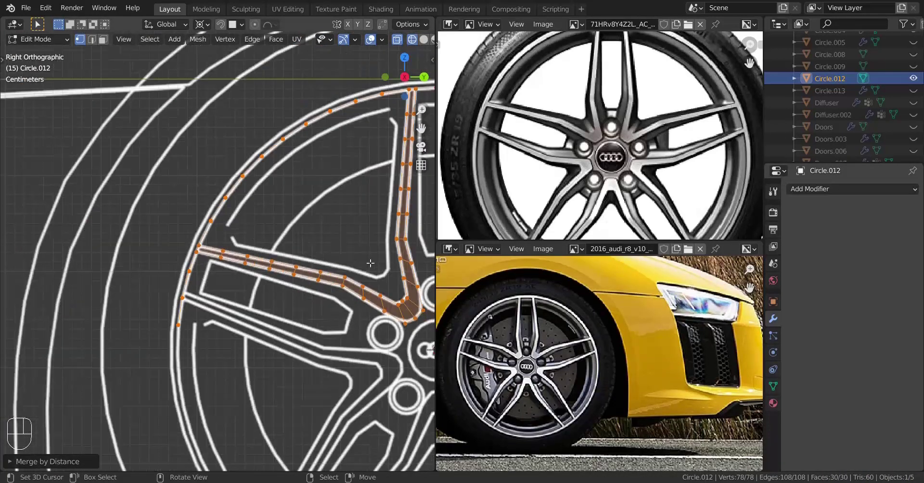
pyautogui.keyDown('shift'); pyautogui.moveTo(345, 261); pyautogui.dragTo(137, 199, button='middle'); pyautogui.keyUp('shift')
pyautogui.scroll(-2, 231, 227)
pyautogui.scroll(4, 142, 211)
pyautogui.keyDown('shift'); pyautogui.moveTo(148, 230); pyautogui.dragTo(268, 272, button='middle'); pyautogui.keyUp('shift')
pyautogui.scroll(4, 268, 273)
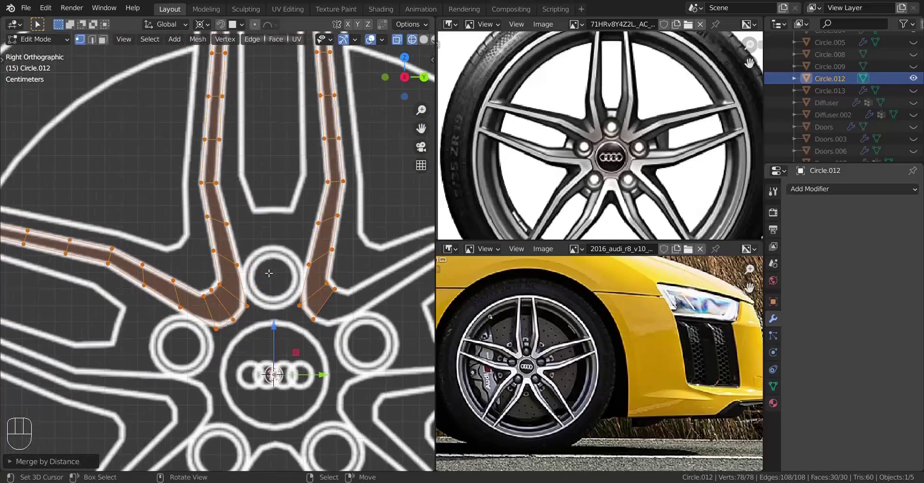
# Slide the two vertices on either side of the inner corner between the joined arms slightly outward to match the blueprint.
pyautogui.keyDown('shift'); pyautogui.moveTo(275, 313); pyautogui.dragTo(313, 214, button='middle'); pyautogui.keyUp('shift')
pyautogui.scroll(4, 308, 221)
pyautogui.click(212, 289)
pyautogui.keyDown('shift'); pyautogui.click(269, 249); pyautogui.keyUp('shift')
pyautogui.press('g')
pyautogui.press('g')
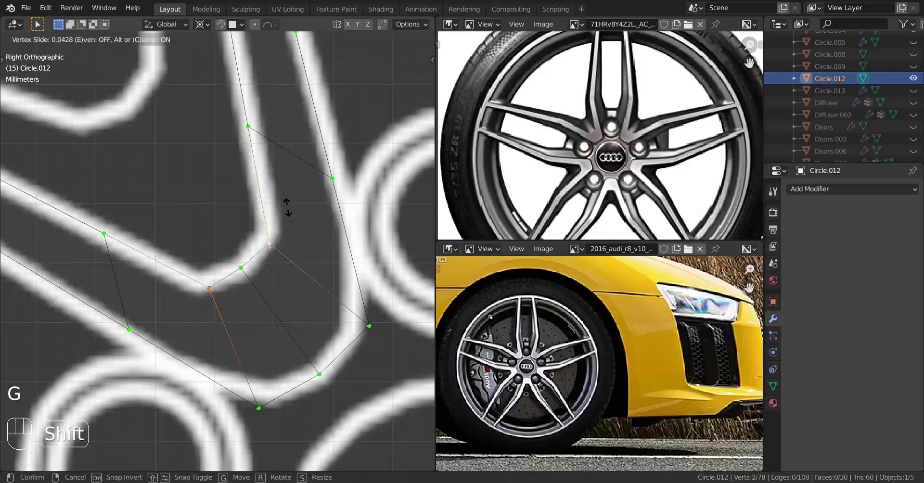
pyautogui.click(286, 202)
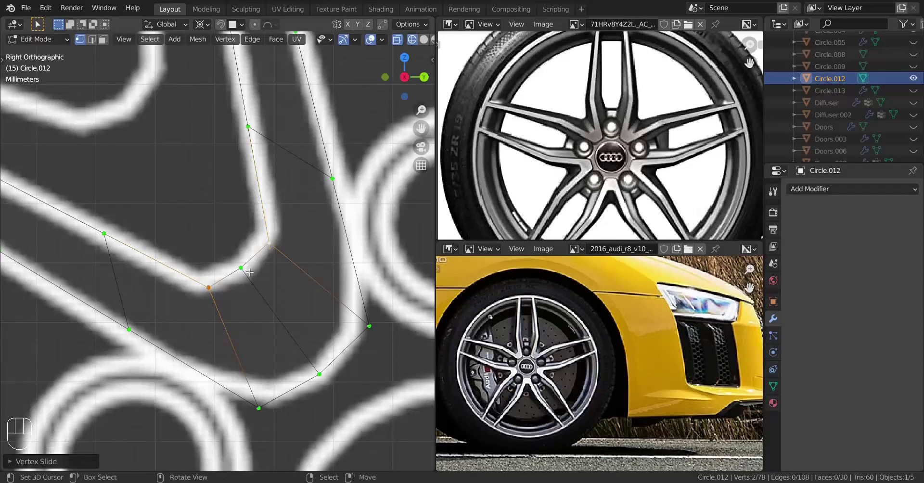
pyautogui.keyDown('shift'); pyautogui.moveTo(281, 303); pyautogui.dragTo(285, 293, button='middle'); pyautogui.keyUp('shift')
pyautogui.scroll(-4, 286, 292)
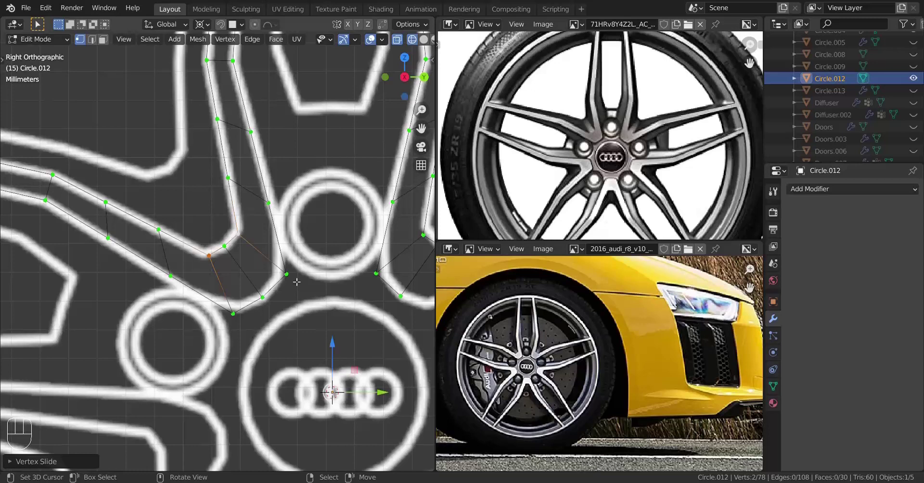
# Delete the right-hand arm and its adjoining rim segment, keeping the two arms joined near the hub.
pyautogui.scroll(-6, 297, 282)
pyautogui.keyDown('shift'); pyautogui.moveTo(255, 225); pyautogui.dragTo(243, 361, button='middle'); pyautogui.keyUp('shift')
pyautogui.press('z')
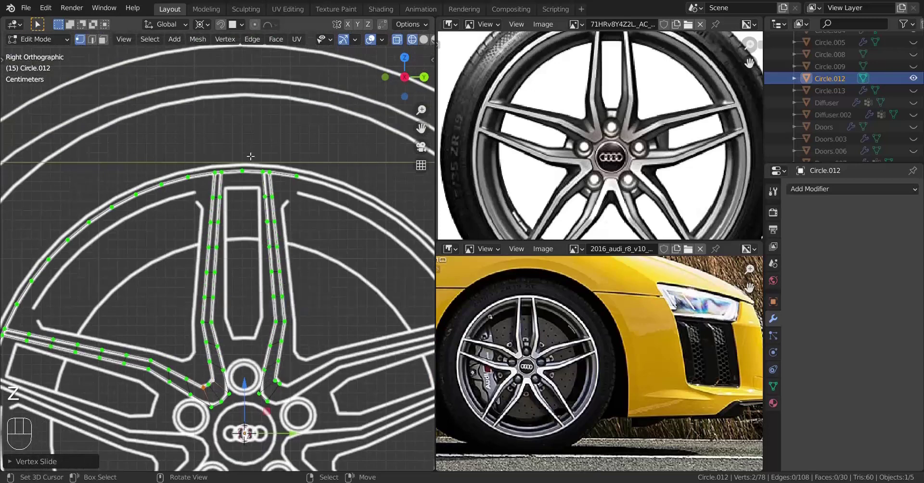
pyautogui.moveTo(248, 152); pyautogui.dragTo(308, 406)
pyautogui.press('x')
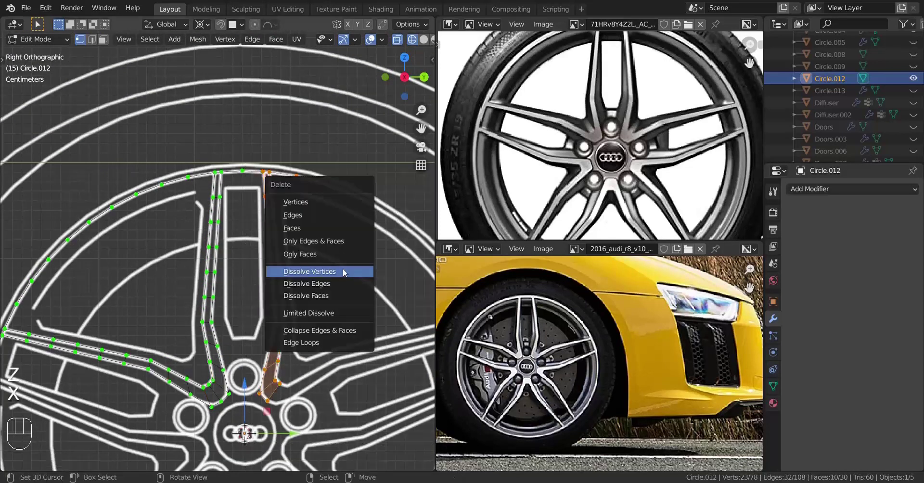
pyautogui.click(313, 214)
pyautogui.keyDown('shift'); pyautogui.moveTo(72, 354); pyautogui.dragTo(140, 335, button='middle'); pyautogui.keyUp('shift')
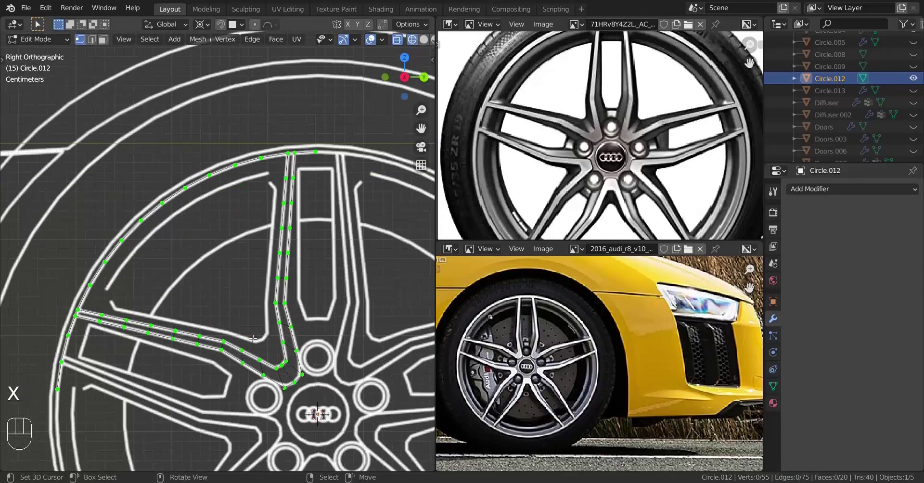
# Duplicate the two rim vertices nearest the arms' outer ends and scale them inward about the 3D cursor toward the inner outline's corners.
pyautogui.press('a')
pyautogui.scroll(-1, 140, 336)
pyautogui.keyDown('shift'); pyautogui.moveTo(277, 310); pyautogui.dragTo(293, 300, button='middle'); pyautogui.keyUp('shift')
pyautogui.scroll(3, 297, 301)
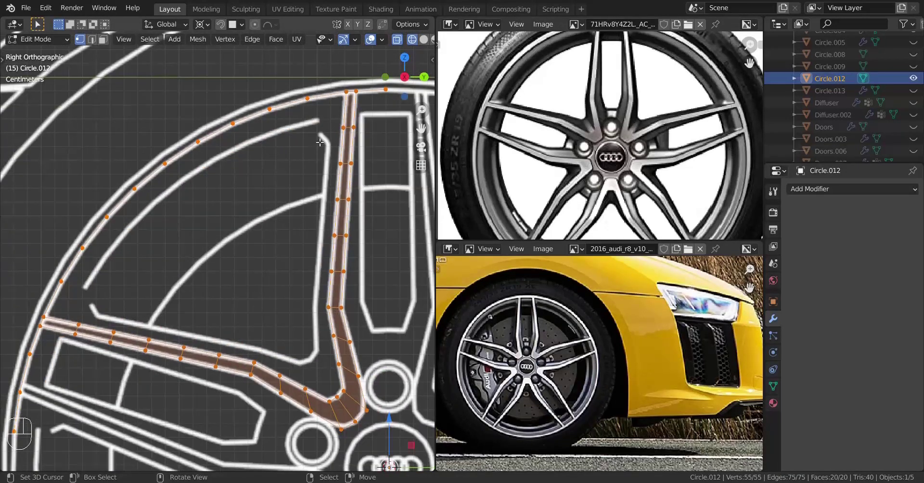
pyautogui.rightClick(307, 98)
pyautogui.keyDown('shift'); pyautogui.rightClick(61, 282); pyautogui.keyUp('shift')
pyautogui.scroll(-2, 267, 252)
pyautogui.keyDown('shift'); pyautogui.moveTo(267, 252); pyautogui.dragTo(264, 268, button='middle'); pyautogui.keyUp('shift')
pyautogui.scroll(2, 264, 268)
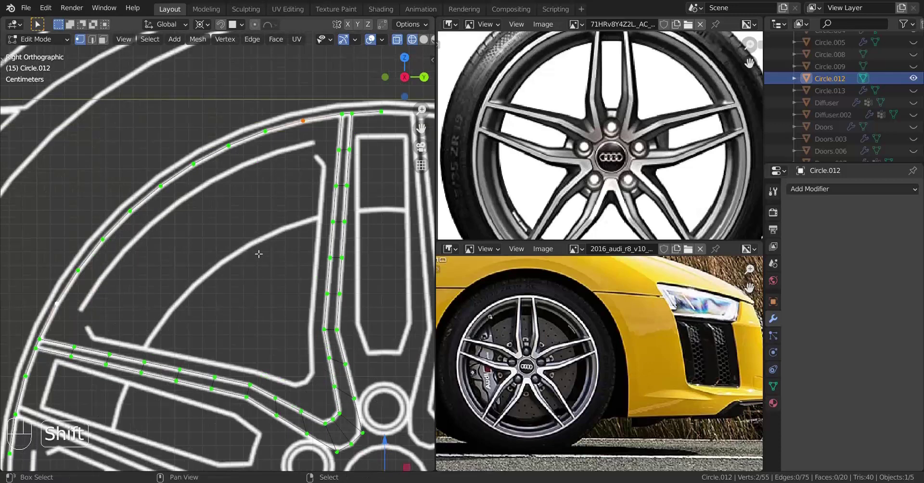
pyautogui.hotkey('shift', 'd')
pyautogui.press('s')
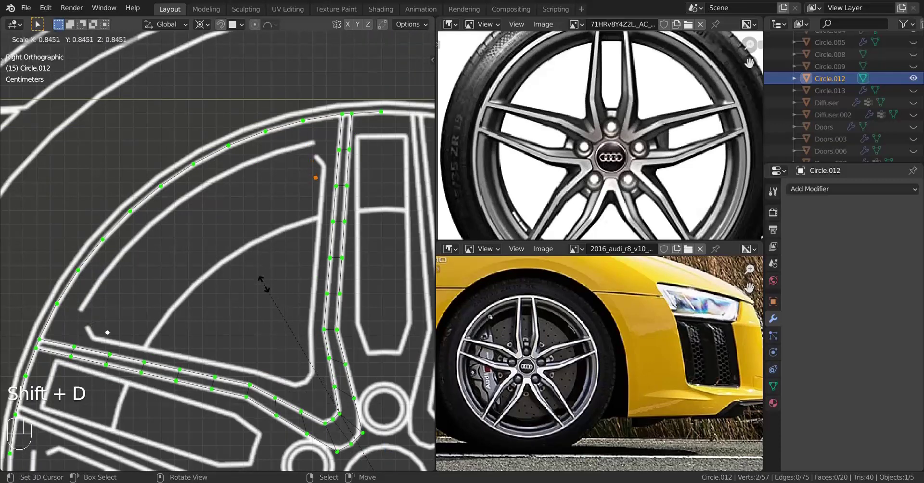
pyautogui.press('shift')
pyautogui.click(243, 207)
# Scale the two duplicated vertices apart about their median point until they sit on the outer corners of the inner spoke outline.
pyautogui.press('.')
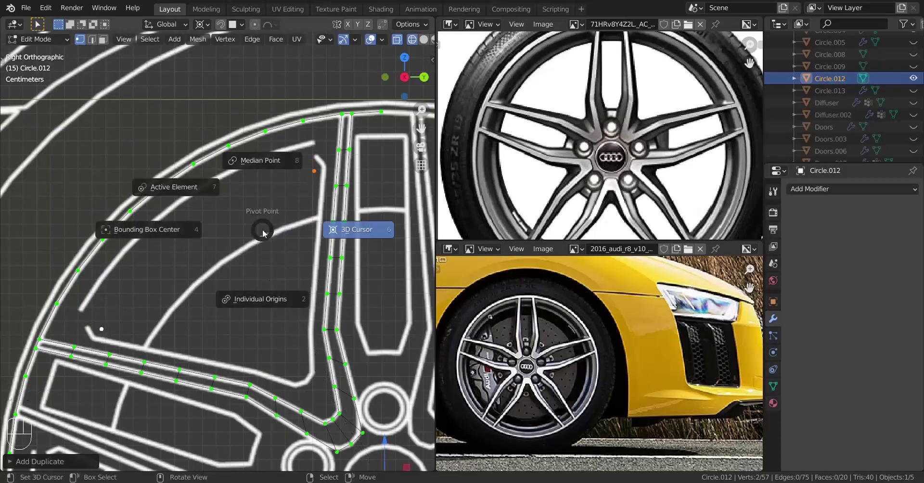
pyautogui.click(288, 161)
pyautogui.press('s')
pyautogui.press('shift')
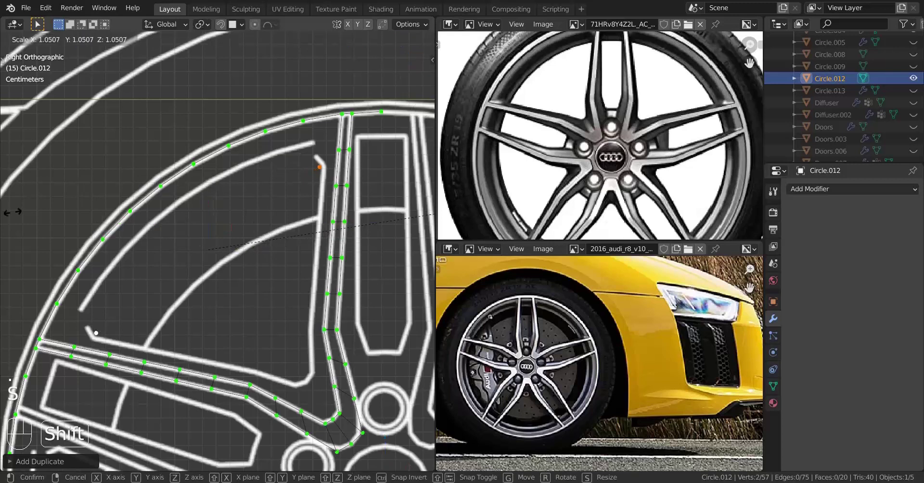
pyautogui.click(69, 200)
# Extrude the two corner vertices toward the hub with the 3D cursor as pivot and slide them along the inner spoke outline.
pyautogui.press('.')
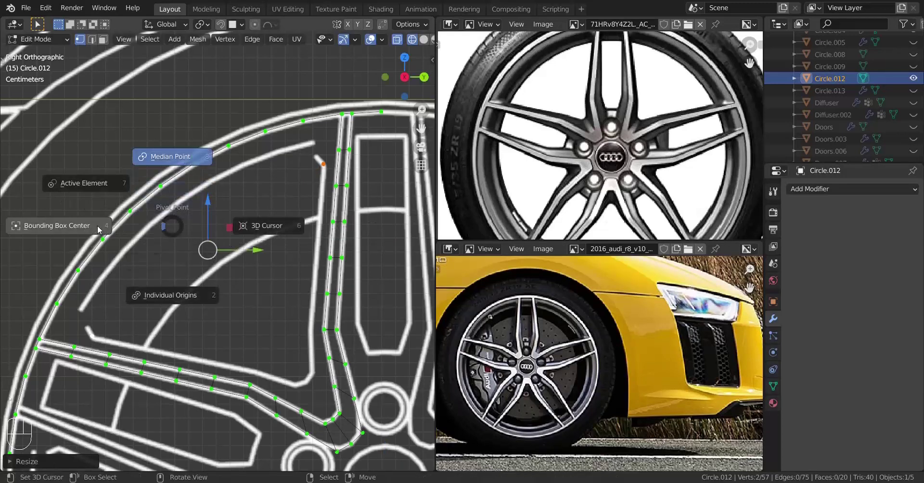
pyautogui.click(266, 225)
pyautogui.press('g')
pyautogui.press('g')
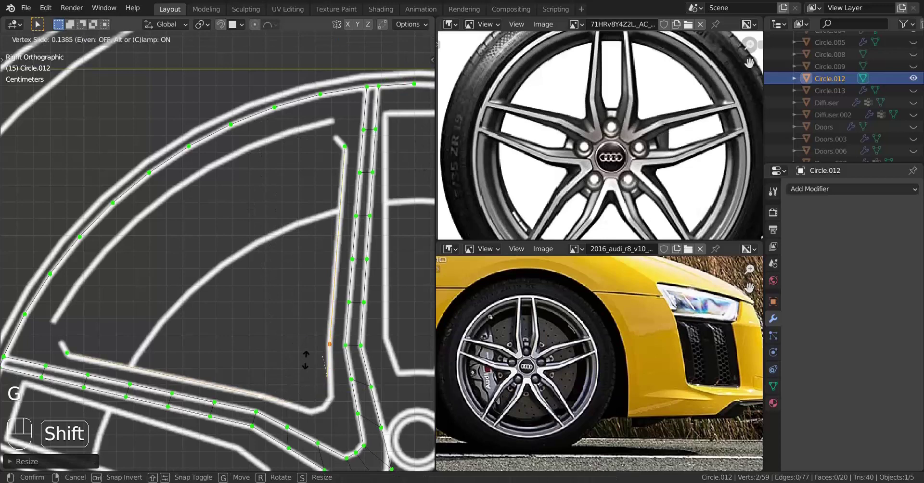
pyautogui.click(306, 362)
# Extrude the two outline vertices closer to the hub about the 3D cursor and scale them together about their median point to about 0.47.
pyautogui.keyDown('shift'); pyautogui.moveTo(306, 362); pyautogui.dragTo(267, 274, button='middle'); pyautogui.keyUp('shift')
pyautogui.press('.')
pyautogui.click(342, 306)
pyautogui.press('e')
pyautogui.press('s')
pyautogui.click(287, 367)
pyautogui.press('.')
pyautogui.click(282, 293)
pyautogui.press('s')
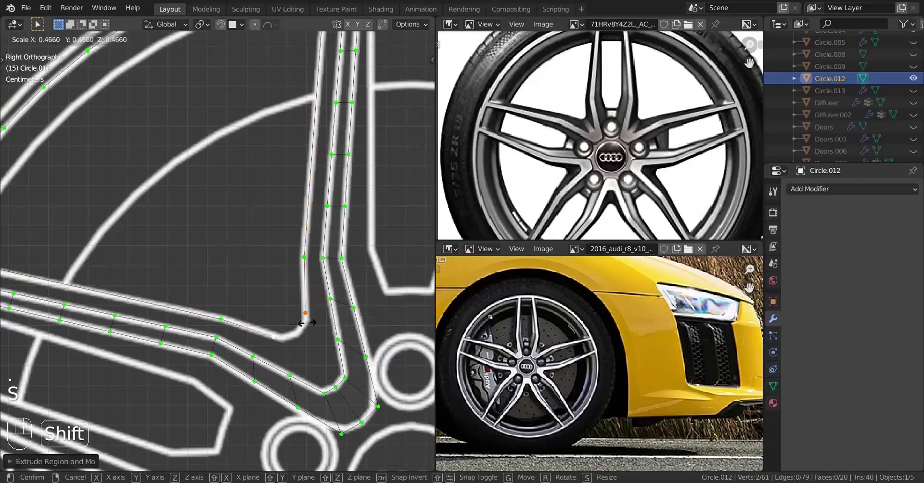
pyautogui.click(305, 316)
# Try sliding the two innermost outline vertices, joining them with an edge and adding a cut at its middle.
pyautogui.press('g')
pyautogui.press('g')
pyautogui.click(246, 292)
pyautogui.press('f')
pyautogui.hotkey('ctrl', 'r')
pyautogui.click(313, 355)
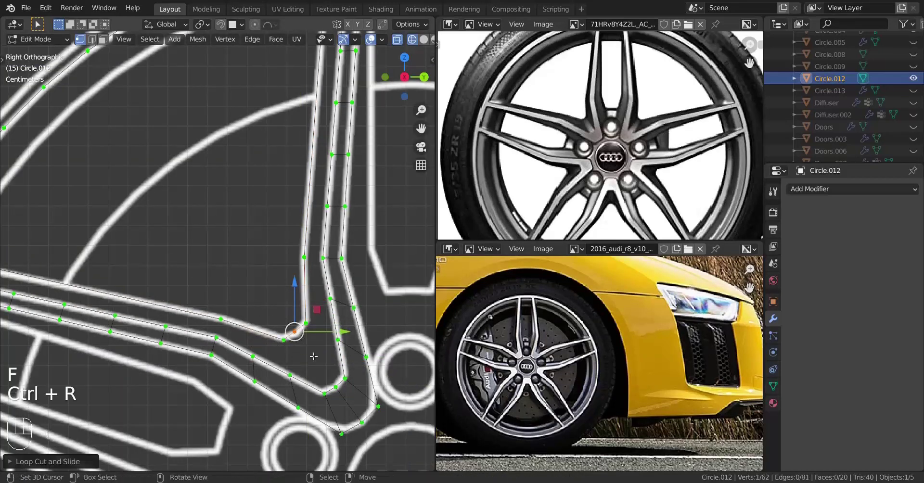
pyautogui.click(282, 354)
pyautogui.hotkey('ctrl', 'z')
pyautogui.hotkey('ctrl', 'z')
pyautogui.hotkey('ctrl', 'z')
pyautogui.hotkey('ctrl', 'z')
pyautogui.hotkey('ctrl', 'z')
# Slide the two vertices at the inner outline's hub corner along their edges and cut the short corner edge at its middle.
pyautogui.press('g')
pyautogui.press('g')
pyautogui.click(329, 365)
pyautogui.hotkey('ctrl', 'r')
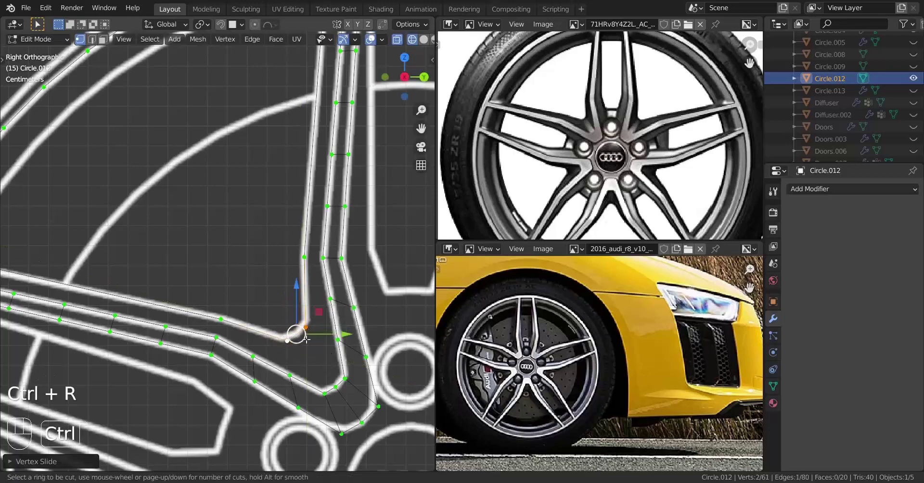
pyautogui.click(295, 332)
pyautogui.scroll(-2, 236, 241)
pyautogui.scroll(2, 229, 269)
# Add two cuts to the short inner outline segment on each side of the rounded hub corner.
pyautogui.hotkey('ctrl', 'r')
pyautogui.click(264, 325)
pyautogui.hotkey('ctrl', 'r')
pyautogui.click(310, 279)
pyautogui.scroll(-2, 312, 277)
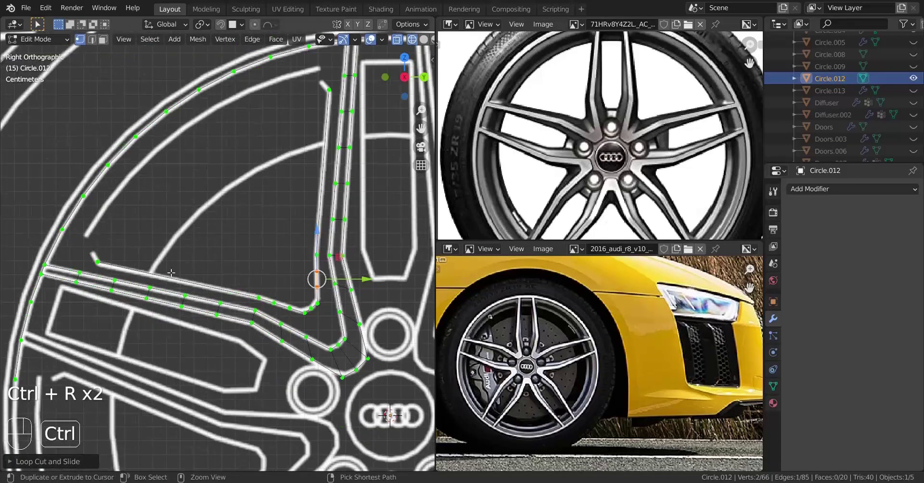
# Slide the two open end vertices of the inner spoke outline along their edges toward the rim.
pyautogui.click(375, 145)
pyautogui.keyDown('shift'); pyautogui.click(148, 320); pyautogui.keyUp('shift')
pyautogui.press('g')
pyautogui.press('g')
pyautogui.click(254, 259)
# Divide both long arms of the inner spoke outline with four evenly spaced cuts each.
pyautogui.scroll(-4, 254, 259)
pyautogui.keyDown('shift'); pyautogui.moveTo(254, 258); pyautogui.dragTo(183, 302, button='middle'); pyautogui.keyUp('shift')
pyautogui.scroll(1, 192, 293)
pyautogui.hotkey('ctrl', 'r')
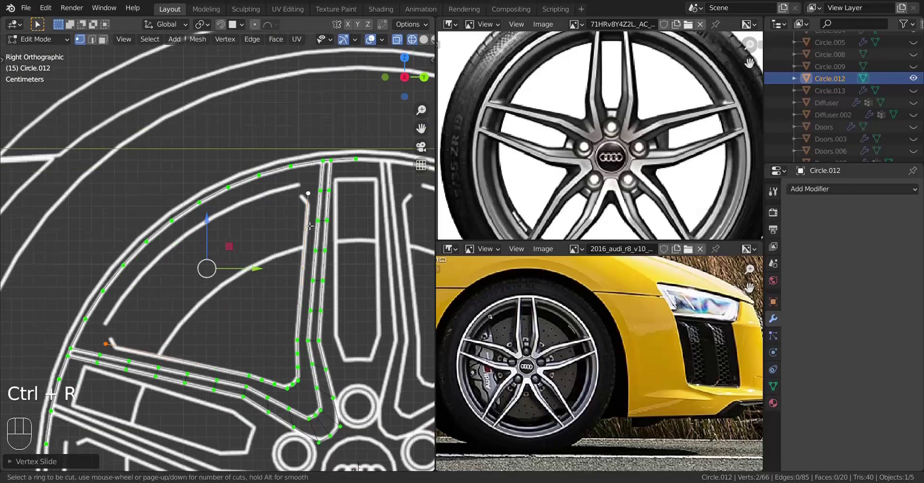
pyautogui.scroll(3, 309, 226)
pyautogui.click(309, 227)
# Duplicate the outer rim arc inward onto the inner arc line and slide the spoke outline's two end vertices along their edges.
pyautogui.hotkey('shift', 'd')
pyautogui.press('g')
pyautogui.press('g')
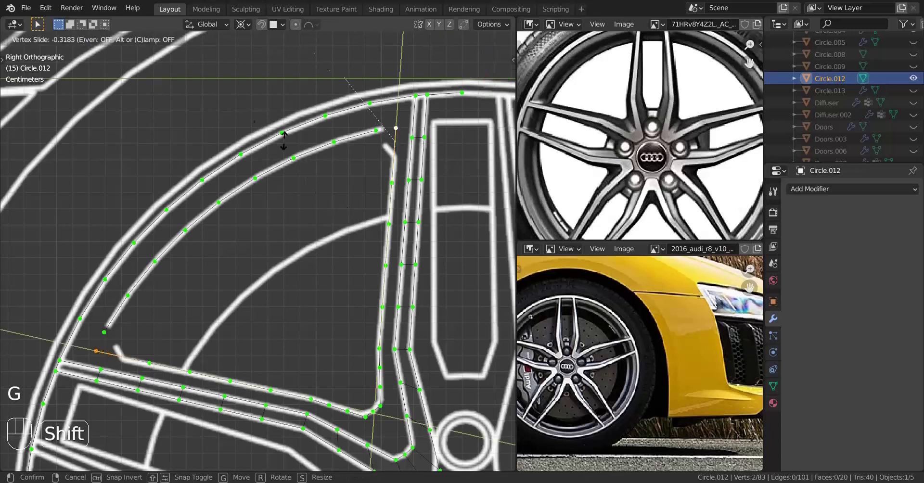
pyautogui.click(249, 115)
# Add one cut to each arm beside its rim end and slide both new vertices closer to the open ends.
pyautogui.hotkey('ctrl', 'r')
pyautogui.click(122, 357)
pyautogui.hotkey('ctrl', 'r')
pyautogui.click(393, 167)
pyautogui.keyDown('shift'); pyautogui.rightClick(122, 357); pyautogui.keyUp('shift')
pyautogui.press('g')
pyautogui.press('g')
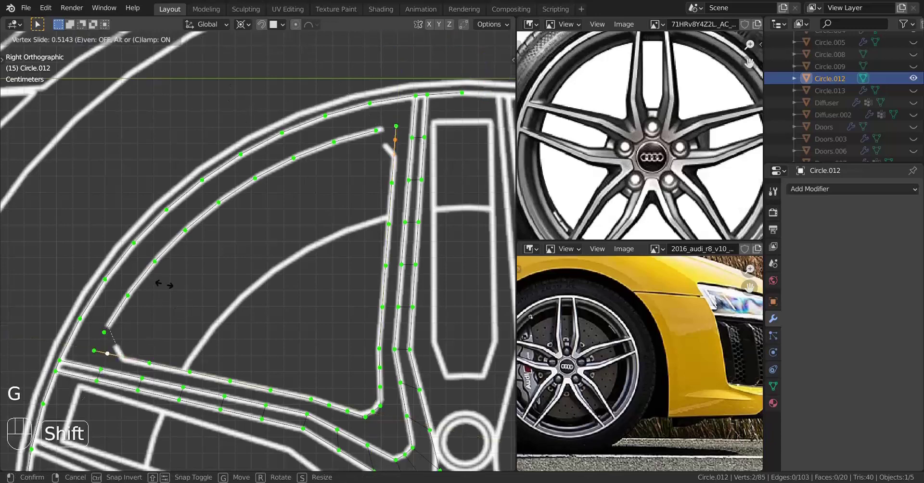
pyautogui.click(163, 283)
# Join both open ends of the spoke outline to the inner arc's ends with edges and select the closed loop.
pyautogui.rightClick(94, 350)
pyautogui.keyDown('shift'); pyautogui.rightClick(104, 332); pyautogui.keyUp('shift')
pyautogui.press('f')
pyautogui.rightClick(375, 130)
pyautogui.press('f')
pyautogui.scroll(-1, 264, 264)
pyautogui.press('a')
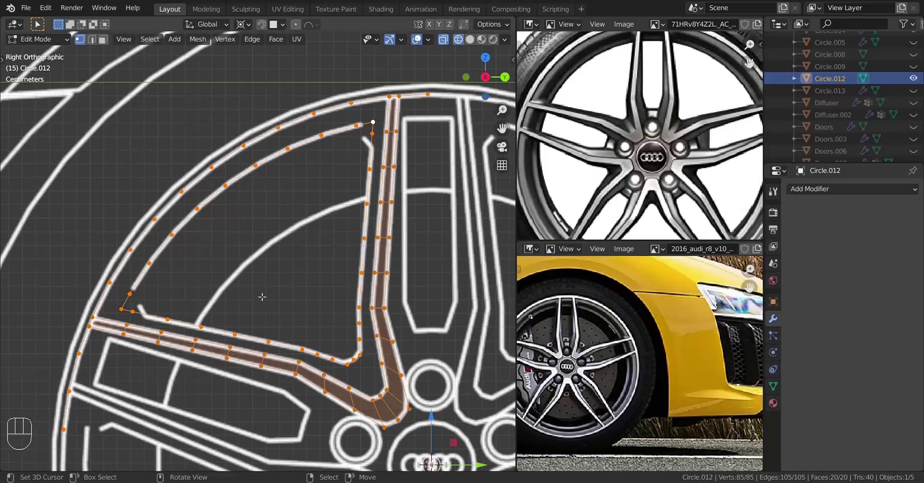
pyautogui.scroll(1, 264, 297)
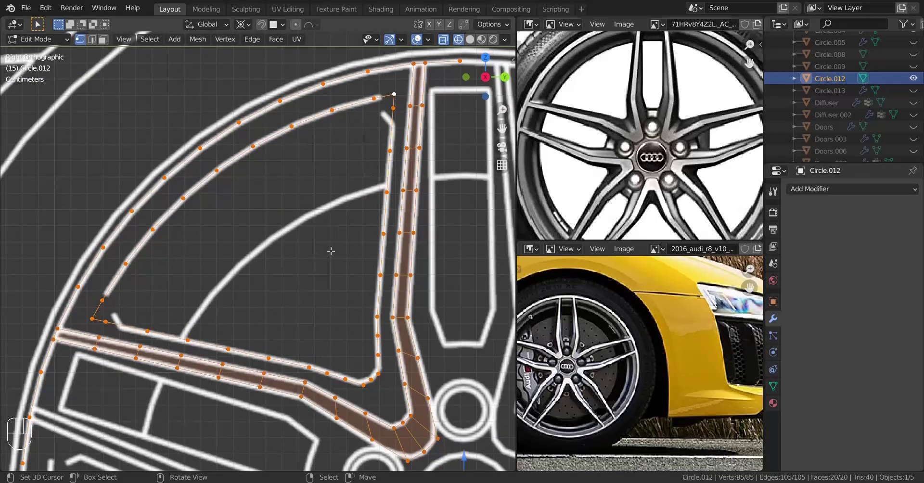
pyautogui.keyDown('alt'); pyautogui.rightClick(379, 278); pyautogui.keyUp('alt')
pyautogui.keyDown('shift'); pyautogui.moveTo(365, 306); pyautogui.dragTo(342, 302, button='middle'); pyautogui.keyUp('shift')
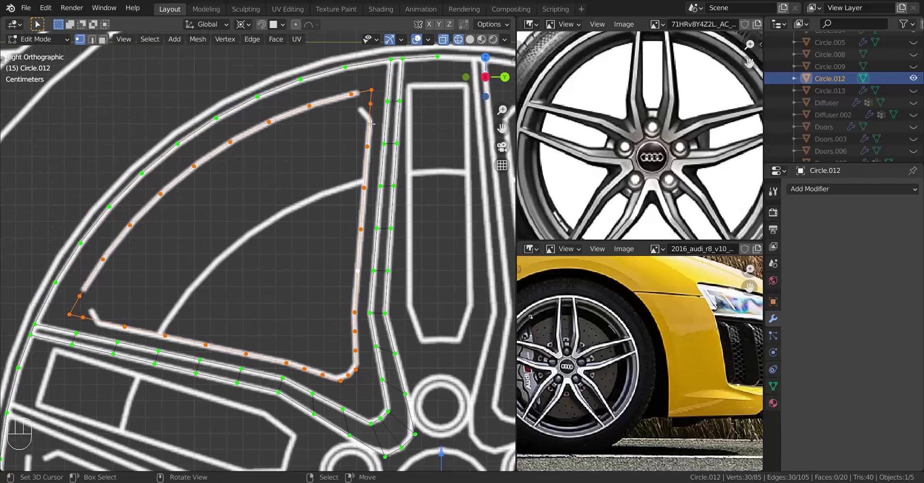
# Create a face between the inner outline's upper corner edge and the top edge of the upright spoke arm.
pyautogui.rightClick(375, 88)
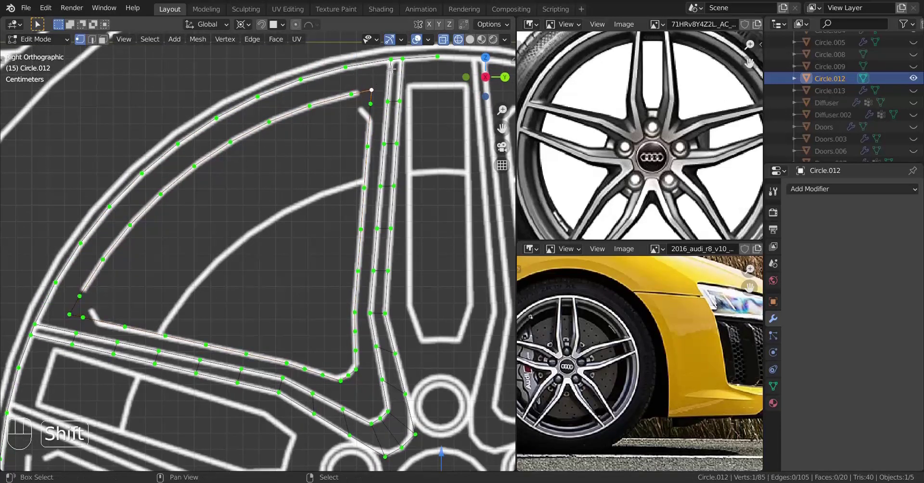
pyautogui.keyDown('shift'); pyautogui.rightClick(390, 62); pyautogui.keyUp('shift')
pyautogui.keyDown('shift'); pyautogui.rightClick(388, 103); pyautogui.keyUp('shift')
pyautogui.keyDown('shift'); pyautogui.rightClick(373, 106); pyautogui.keyUp('shift')
pyautogui.press('f')
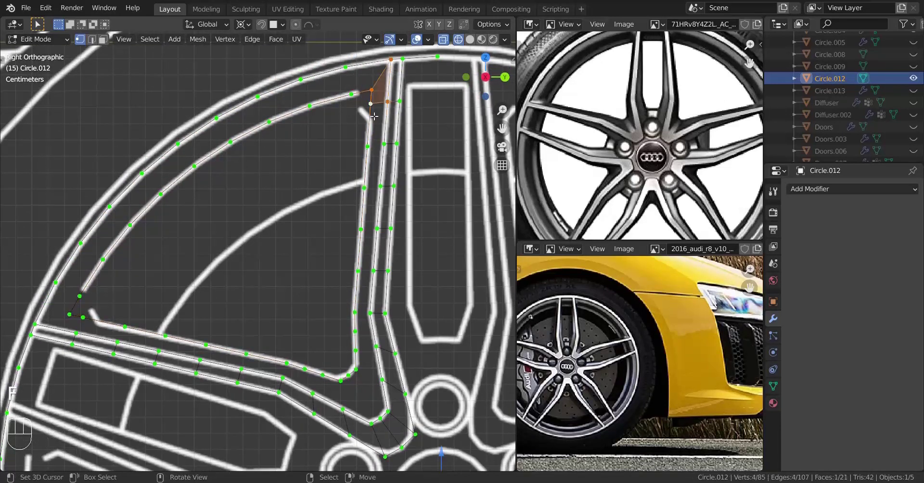
# Fill the remaining gap between the inner outline loop and the spoke arms and rim arc with faces.
pyautogui.press('f')
pyautogui.press('f')
pyautogui.press('f')
pyautogui.press('f')
pyautogui.press('f')
pyautogui.press('f')
pyautogui.press('f')
pyautogui.press('f')
pyautogui.press('f')
pyautogui.press('f')
pyautogui.press('f')
pyautogui.press('f')
pyautogui.press('f')
pyautogui.press('f')
pyautogui.press('f')
pyautogui.press('f')
pyautogui.press('f')
pyautogui.press('f')
pyautogui.press('f')
pyautogui.press('f')
pyautogui.press('z')
pyautogui.scroll(-4, 373, 188)
pyautogui.moveTo(360, 208)
pyautogui.mouseDown(button='middle')
pyautogui.moveTo(381, 192)
pyautogui.moveTo(354, 171)
pyautogui.moveTo(315, 190)
pyautogui.moveTo(360, 202)
pyautogui.mouseUp(button='middle')
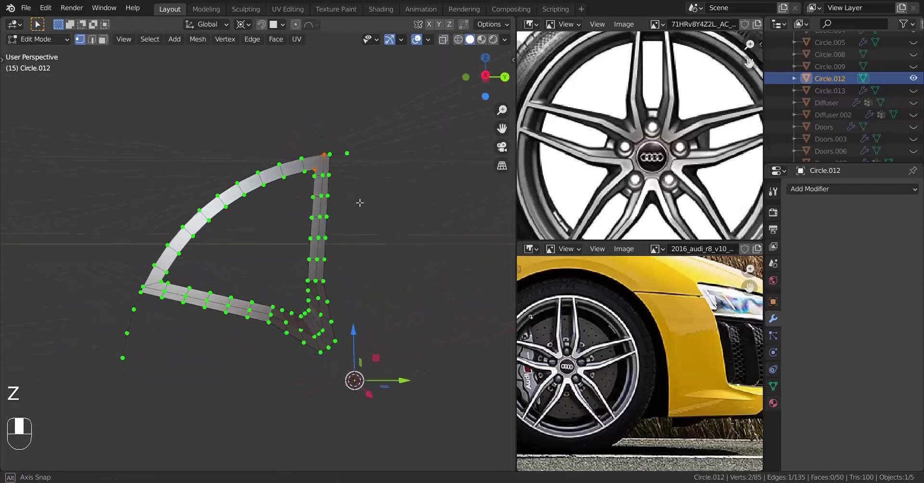
# Move the inner outline loop back behind the front face of the rim in the front view.
pyautogui.keyDown('alt'); pyautogui.click(255, 291); pyautogui.keyUp('alt')
pyautogui.keyDown('alt'); pyautogui.click(254, 291); pyautogui.keyUp('alt')
pyautogui.press('KP_1')
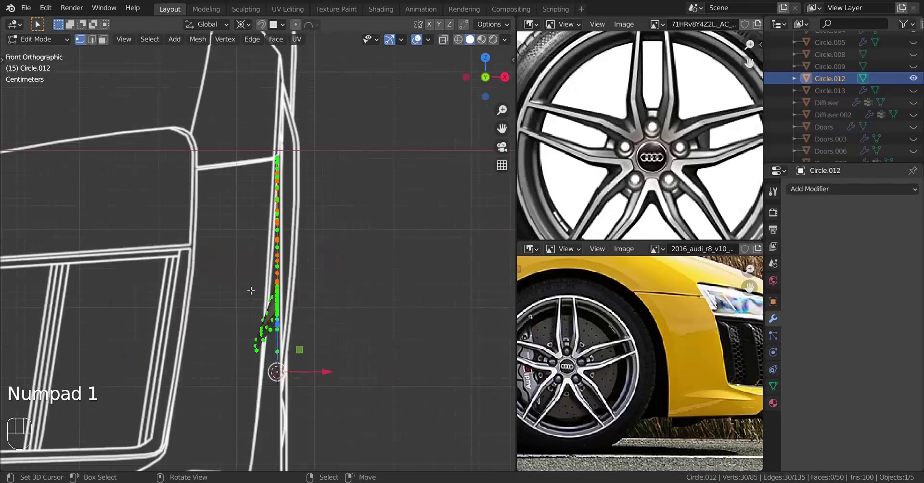
pyautogui.scroll(2, 243, 286)
pyautogui.press('KP_1')
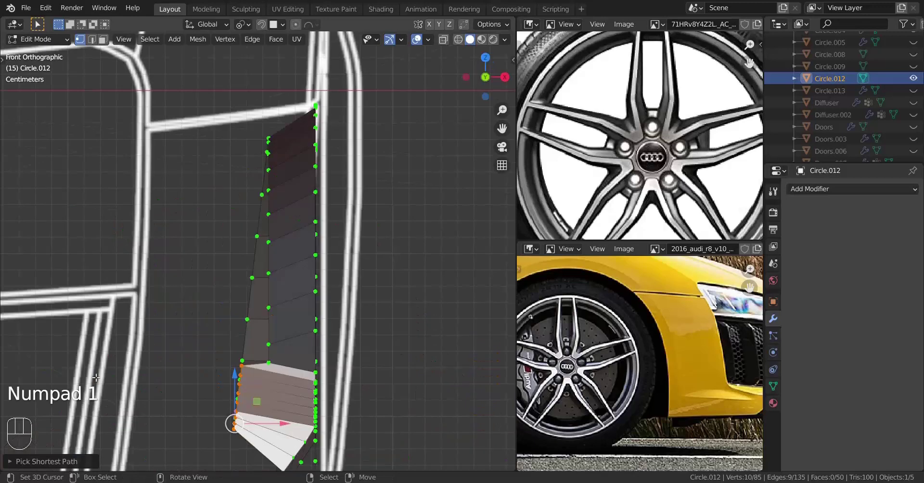
# Shear the inner loop's vertices near the hub to adjust their slope in front view, and extrude the whole inner loop.
pyautogui.scroll(3, 147, 364)
pyautogui.press('z')
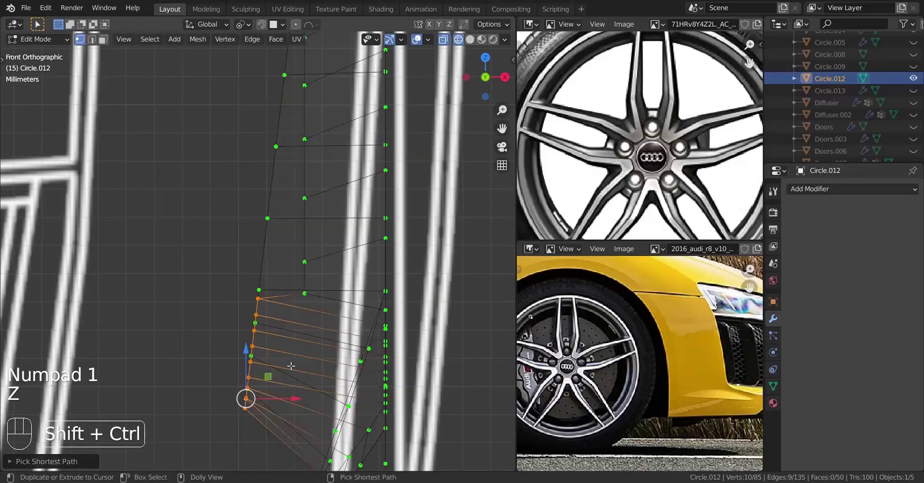
pyautogui.hotkey('shift', 'ctrl', 'alt', 's')
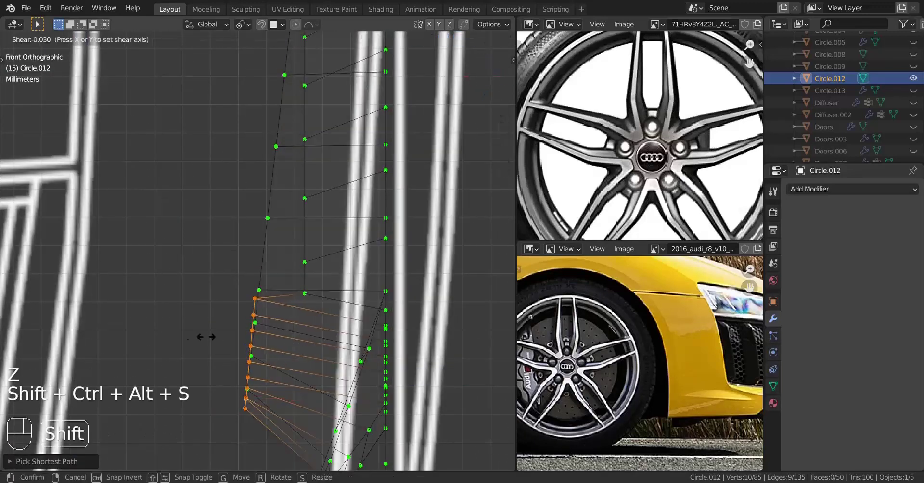
pyautogui.click(38, 335)
pyautogui.moveTo(247, 387)
pyautogui.mouseDown(button='middle')
pyautogui.moveTo(298, 353)
pyautogui.moveTo(267, 294)
pyautogui.mouseUp(button='middle')
pyautogui.press('z')
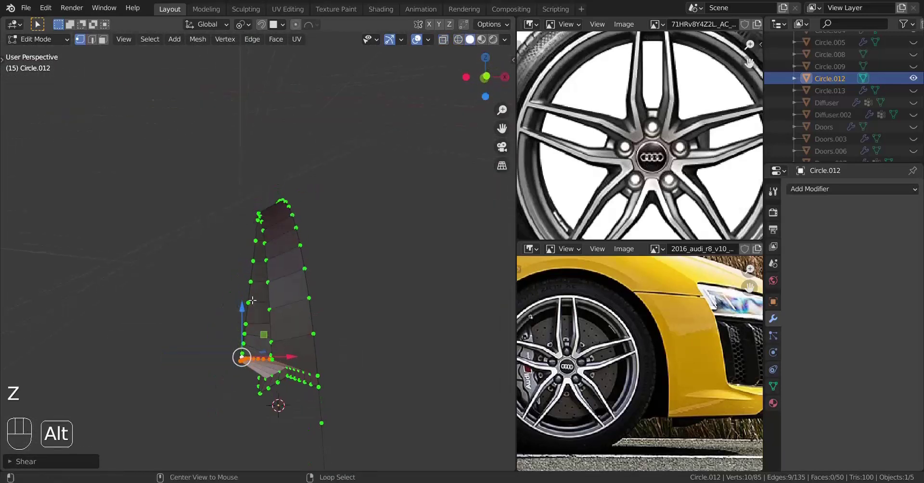
pyautogui.keyDown('alt'); pyautogui.rightClick(252, 300); pyautogui.keyUp('alt')
pyautogui.keyDown('shift'); pyautogui.moveTo(303, 306); pyautogui.dragTo(299, 306); pyautogui.keyUp('shift')
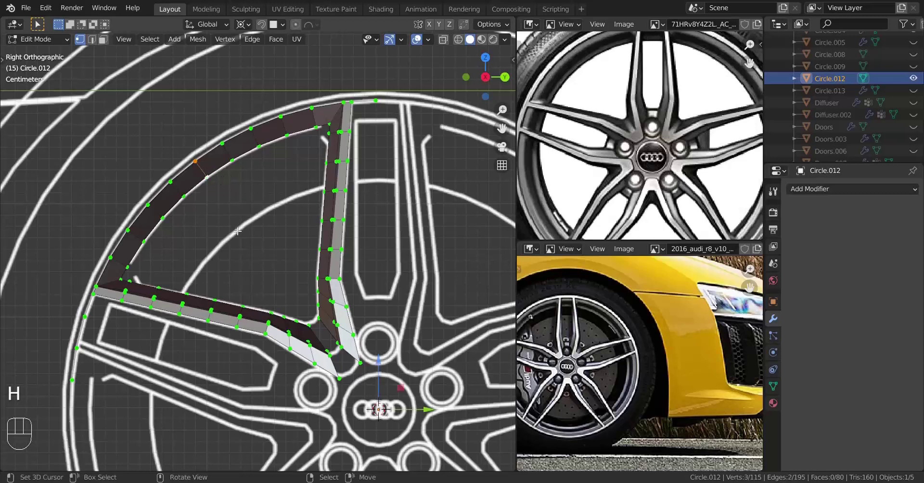
# Isolate and select the lower half of the spoke section by temporarily hiding the vertices at the middle of the rim arc.
pyautogui.press('h')
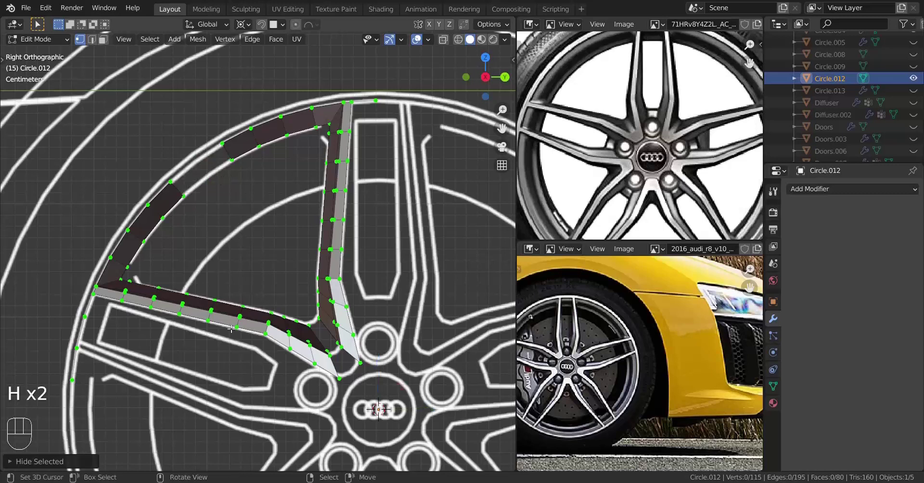
pyautogui.press('l')
pyautogui.hotkey('alt', 'h')
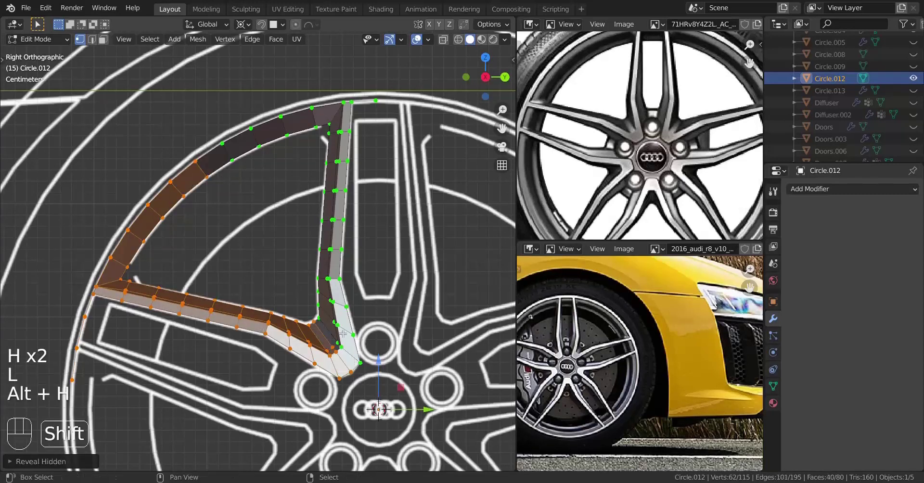
pyautogui.keyDown('shift'); pyautogui.moveTo(264, 333); pyautogui.dragTo(224, 306, button='middle'); pyautogui.keyUp('shift')
# Duplicate the selected spoke half and rotate the copy about the hub onto the neighbouring upright arm of the blueprint.
pyautogui.hotkey('shift', 'd')
pyautogui.press('r')
pyautogui.click(375, 256)
pyautogui.scroll(6, 380, 252)
pyautogui.scroll(3, 340, 365)
pyautogui.keyDown('shift'); pyautogui.moveTo(385, 248); pyautogui.dragTo(272, 375, button='middle'); pyautogui.keyUp('shift')
pyautogui.scroll(2, 288, 373)
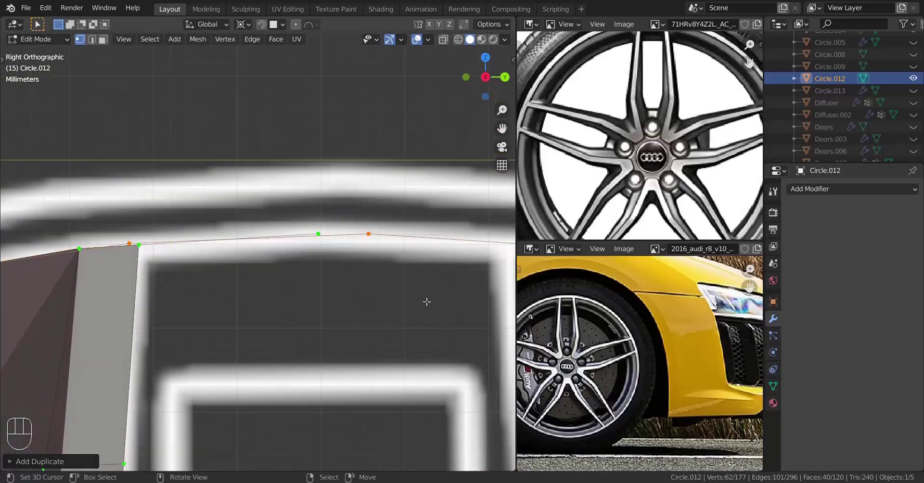
pyautogui.press('r')
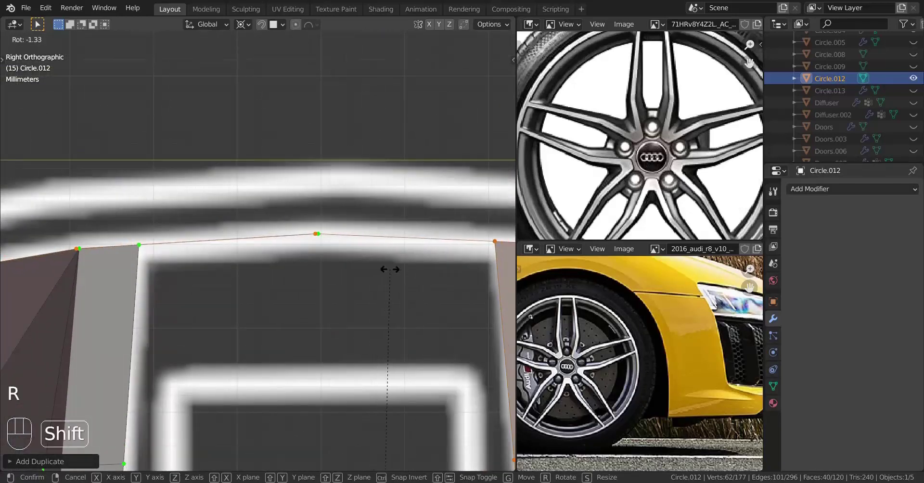
pyautogui.click(458, 268)
# Fine-tune the copy's rotation about the hub until its rim vertex coincides exactly with the original arc's end vertex.
pyautogui.scroll(5, 398, 279)
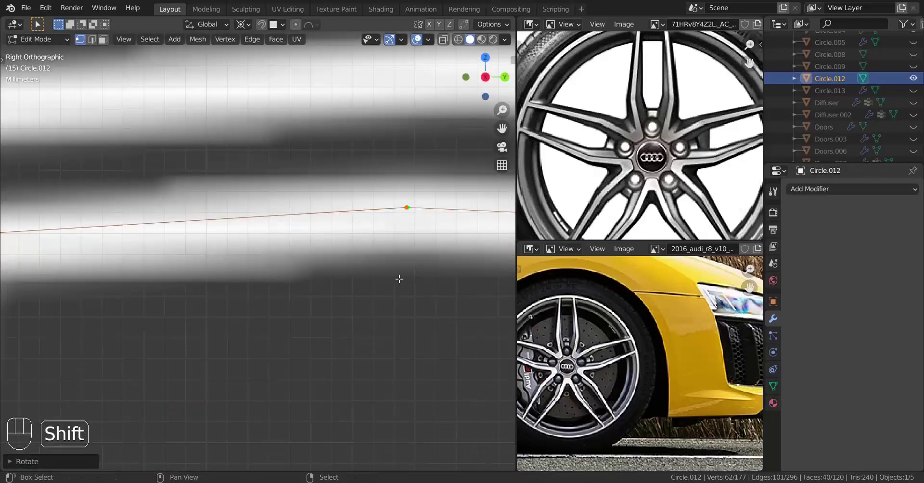
pyautogui.scroll(3, 296, 344)
pyautogui.keyDown('shift'); pyautogui.moveTo(380, 340); pyautogui.dragTo(231, 314, button='middle'); pyautogui.keyUp('shift')
pyautogui.scroll(7, 258, 322)
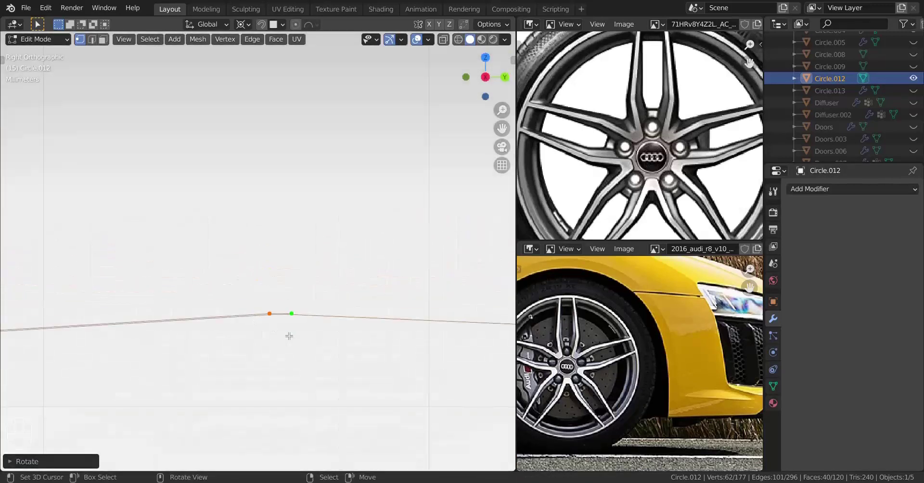
pyautogui.press('r')
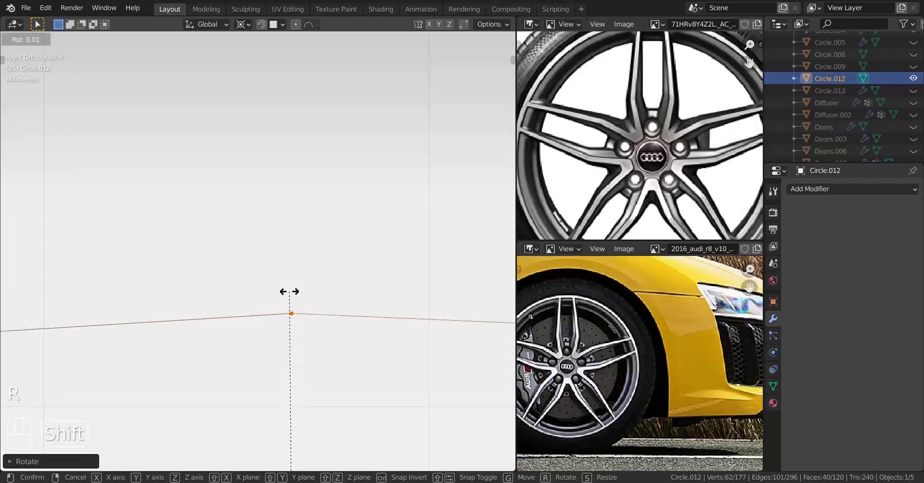
pyautogui.click(289, 286)
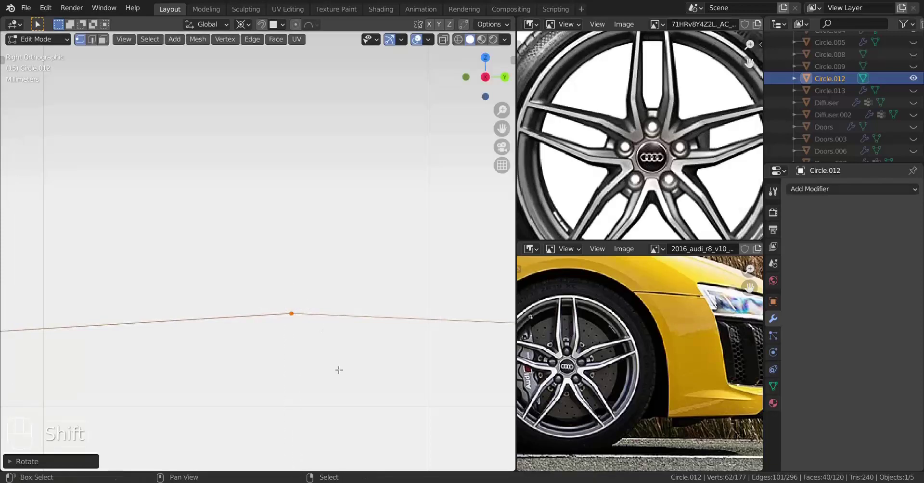
pyautogui.keyDown('shift'); pyautogui.moveTo(333, 334); pyautogui.dragTo(328, 314, button='middle'); pyautogui.keyUp('shift')
pyautogui.scroll(-10, 270, 293)
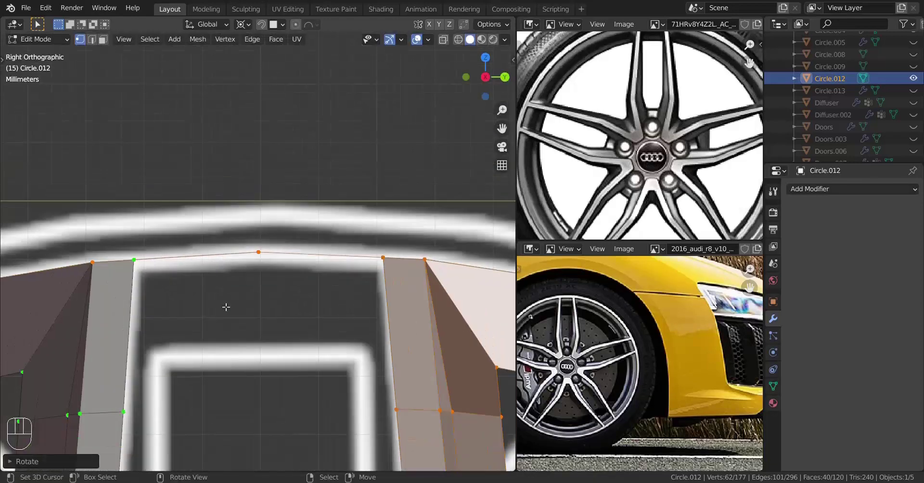
# Trace the narrow window outline between the two upright spoke arms and scale its two lower corner vertices together to fit the blueprint.
pyautogui.scroll(-8, 221, 311)
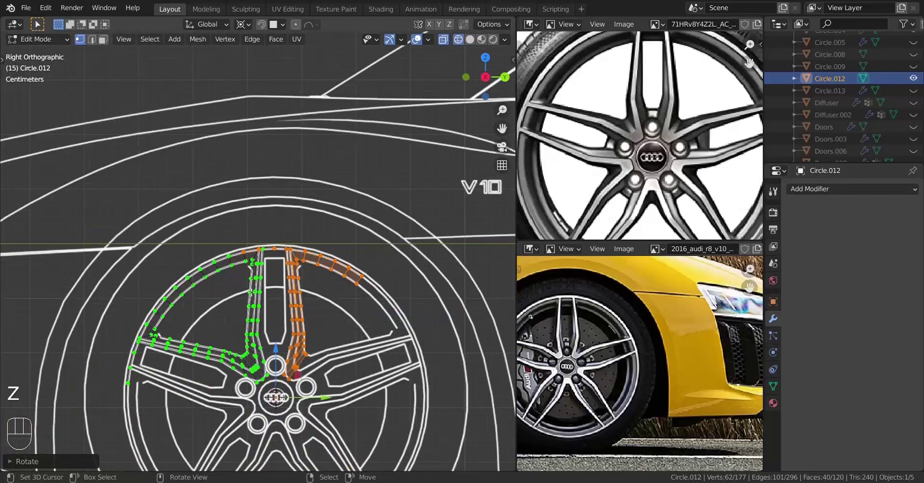
pyautogui.keyDown('ctrl'); pyautogui.moveTo(268, 235); pyautogui.dragTo(422, 448); pyautogui.keyUp('ctrl')
pyautogui.scroll(6, 346, 247)
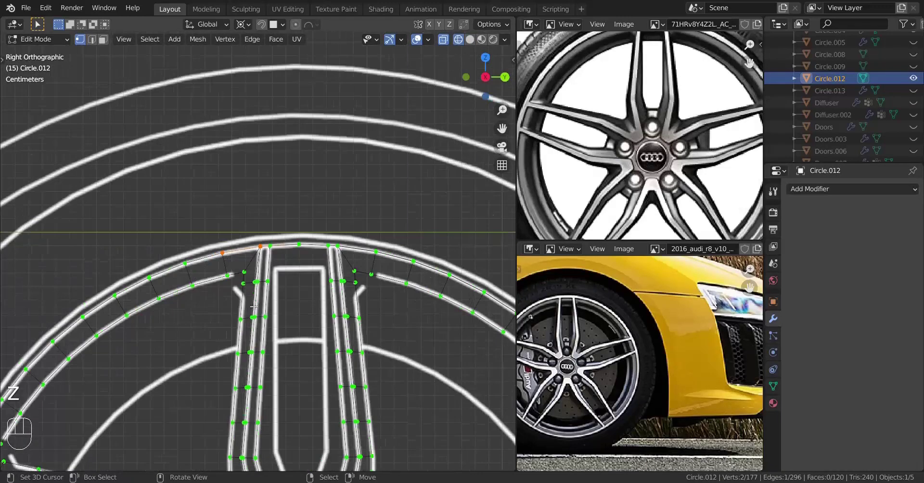
pyautogui.scroll(-5, 332, 298)
pyautogui.keyDown('shift'); pyautogui.moveTo(338, 319); pyautogui.dragTo(317, 268, button='middle'); pyautogui.keyUp('shift')
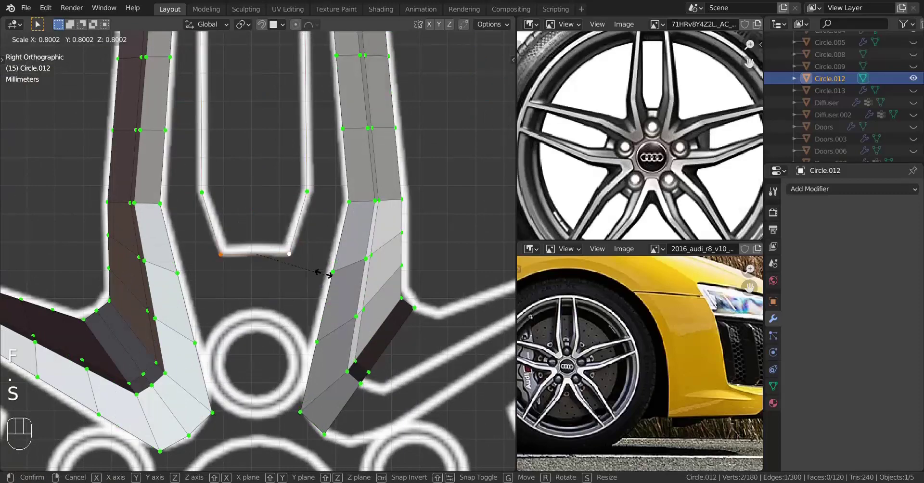
pyautogui.click(314, 245)
# Add evenly spaced cuts along the window outline's long sides and a middle cut in its short bottom edge.
pyautogui.scroll(-4, 315, 240)
pyautogui.keyDown('shift'); pyautogui.moveTo(315, 236); pyautogui.dragTo(281, 290, button='middle'); pyautogui.keyUp('shift')
pyautogui.scroll(2, 245, 254)
pyautogui.hotkey('ctrl', 'r')
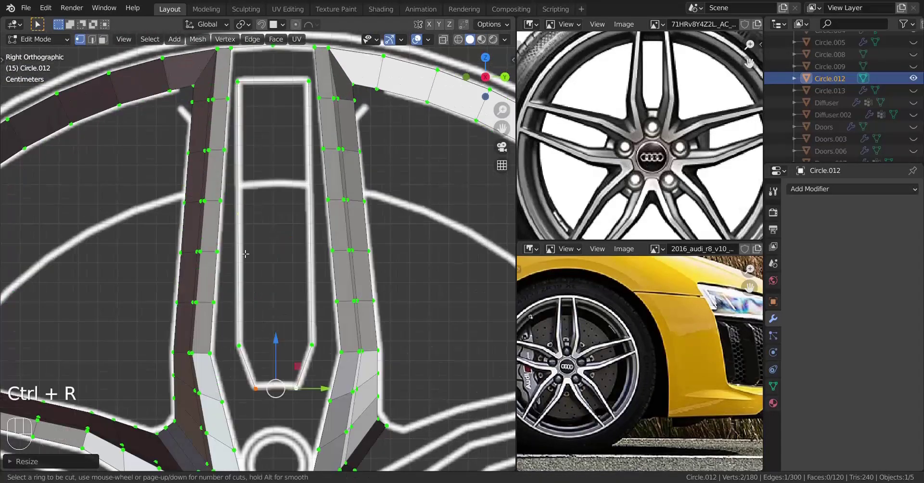
# Snap the 3D cursor to the midpoint between the two facing spoke vertices beside the upper bolt hole.
pyautogui.click(183, 253)
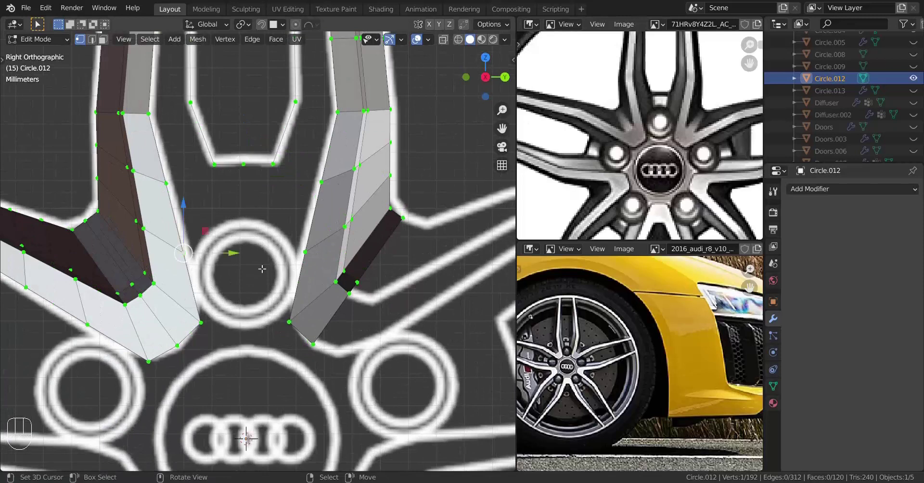
pyautogui.keyDown('shift'); pyautogui.click(305, 252); pyautogui.keyUp('shift')
pyautogui.hotkey('shift', 's')
pyautogui.click(367, 326)
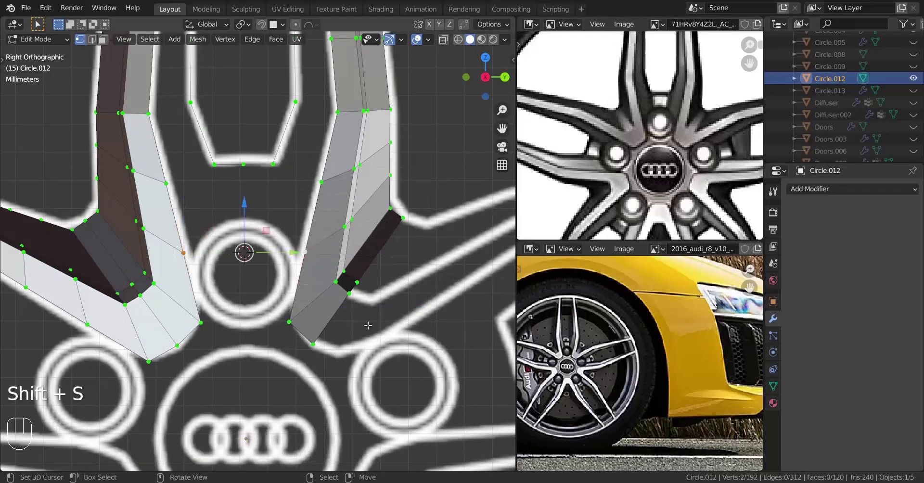
pyautogui.scroll(-2, 332, 293)
pyautogui.scroll(1, 330, 290)
pyautogui.hotkey('ctrl', 'z')
# Add a 10-vertex circle at the 3D cursor, rotate it, and scale it down around the upper bolt hole.
pyautogui.scroll(-3, 329, 277)
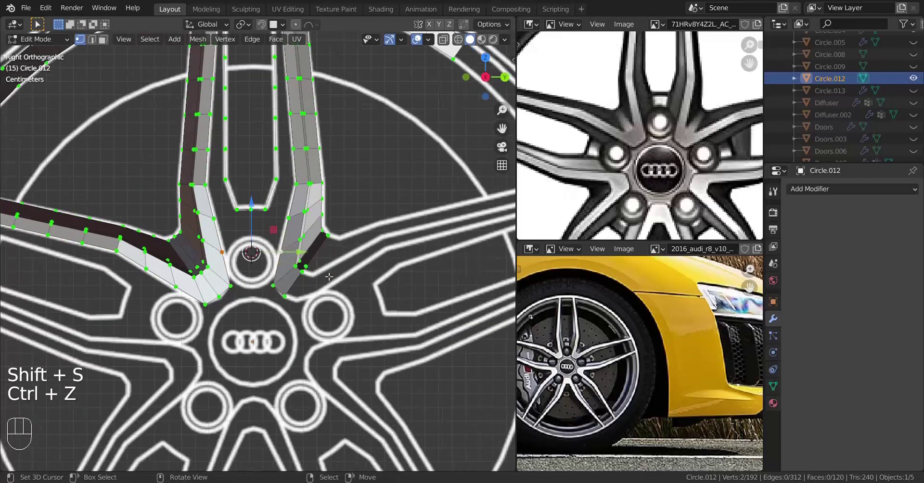
pyautogui.press('Tab')
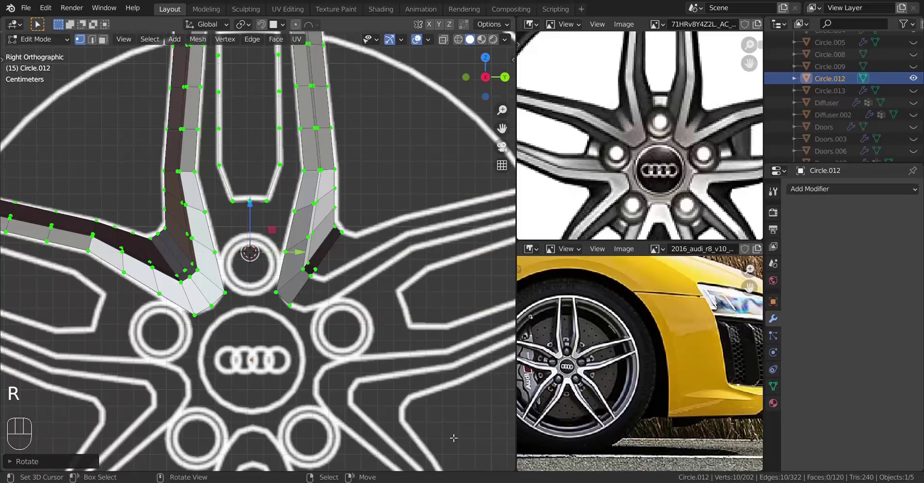
pyautogui.press('s')
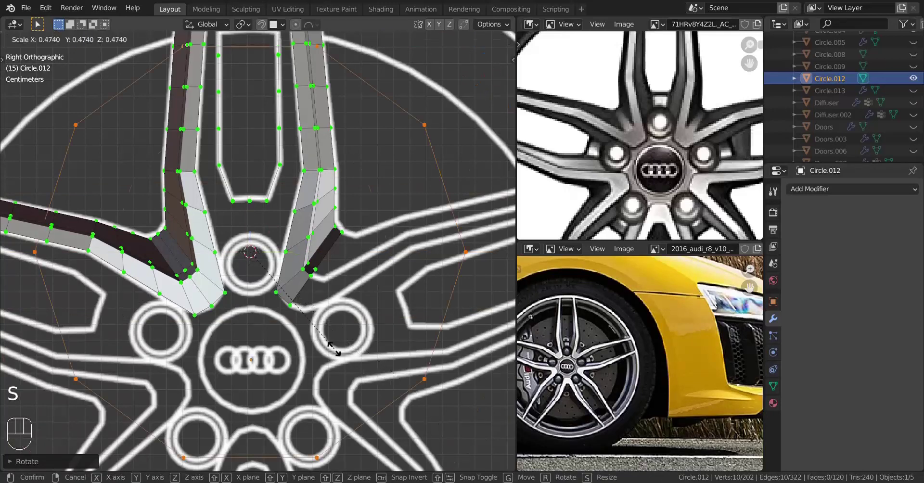
pyautogui.click(273, 279)
pyautogui.scroll(5, 375, 328)
pyautogui.press('s')
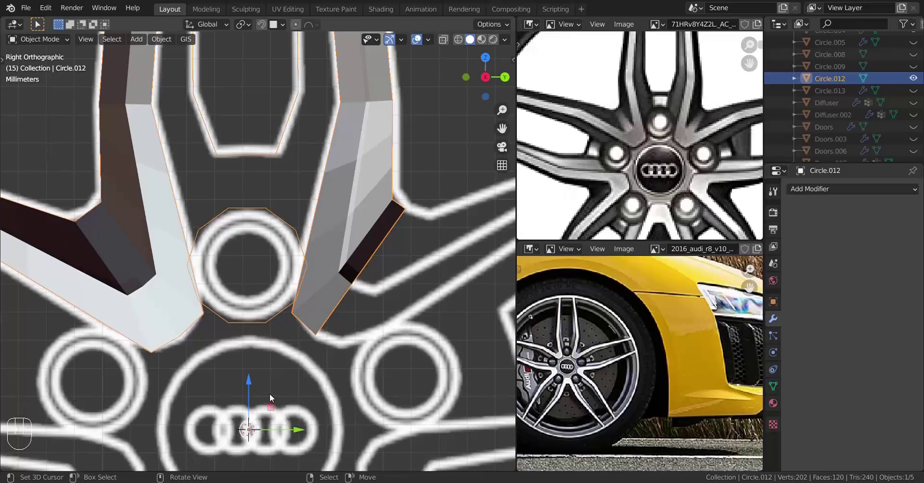
# Fine-scale the circle about its own centre until its side vertices meet the facing spoke edges.
pyautogui.scroll(3, 269, 394)
pyautogui.press('Tab')
pyautogui.scroll(3, 288, 354)
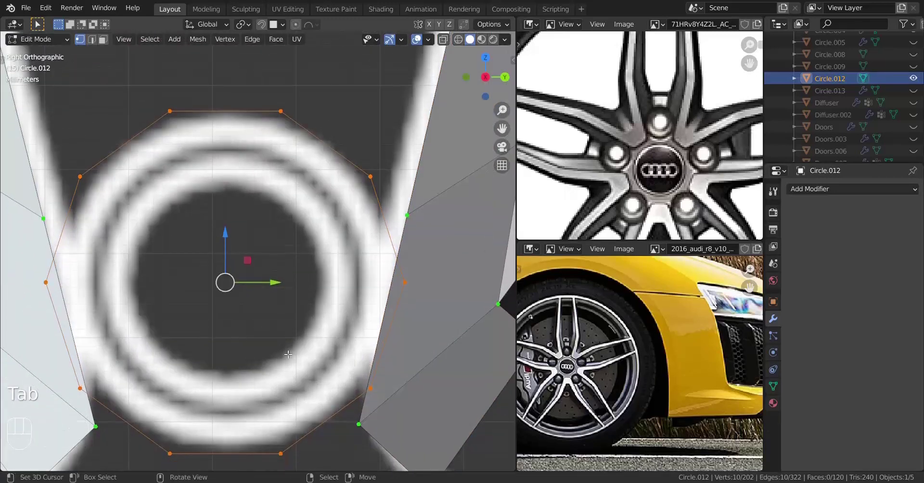
pyautogui.press('.')
pyautogui.press('Escape')
pyautogui.press('s')
pyautogui.click(394, 285)
pyautogui.keyDown('shift'); pyautogui.moveTo(394, 285); pyautogui.dragTo(397, 273, button='middle'); pyautogui.keyUp('shift')
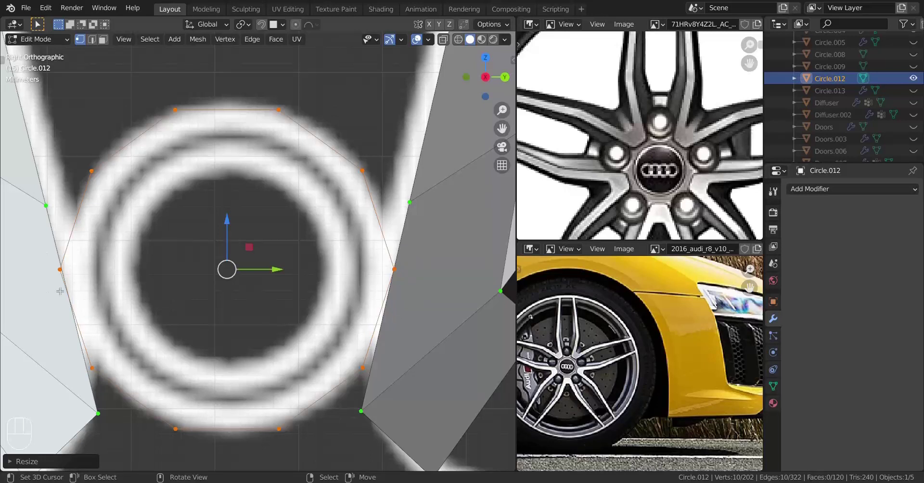
# Rotate the circle slightly about the 3D cursor at the hub, and scale it slightly down about its own centre.
pyautogui.press('.')
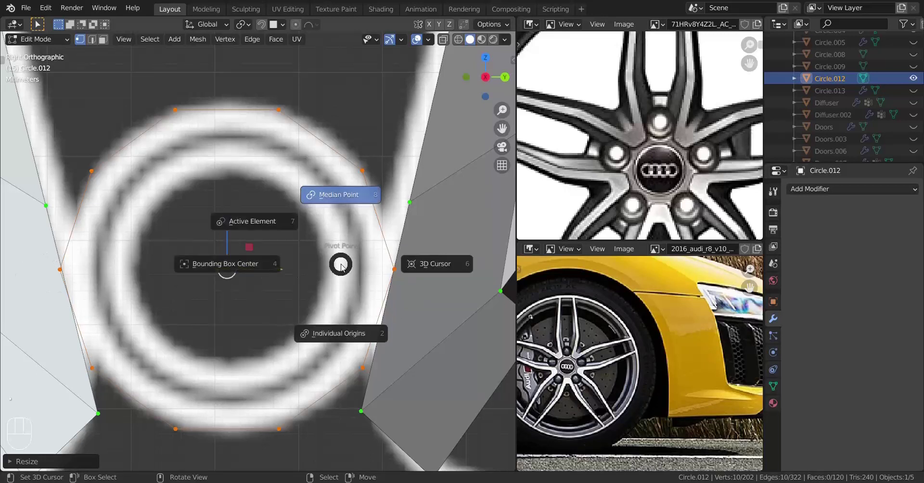
pyautogui.click(431, 264)
pyautogui.press('r')
pyautogui.click(428, 248)
pyautogui.press('.')
pyautogui.click(435, 261)
pyautogui.press('s')
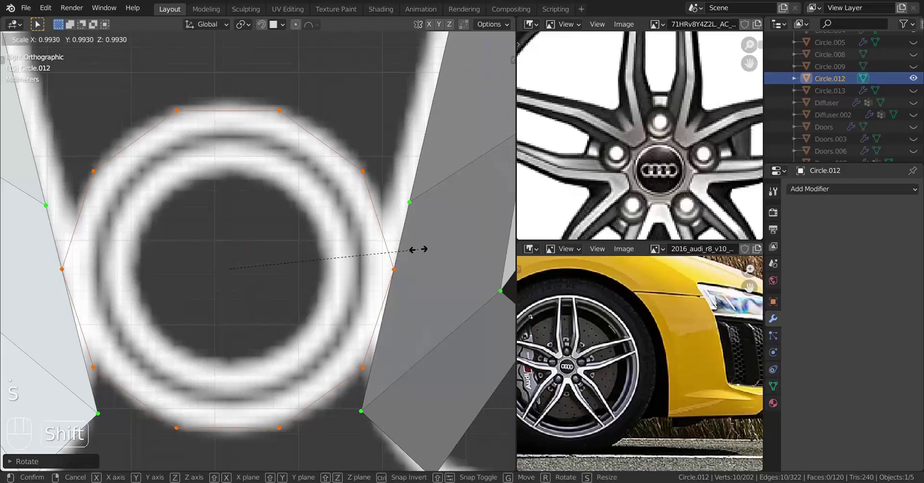
pyautogui.click(417, 249)
# Examine up close how the circle's two side vertices meet the neighbouring spoke edges.
pyautogui.keyDown('shift'); pyautogui.moveTo(399, 308); pyautogui.dragTo(285, 290, button='middle'); pyautogui.keyUp('shift')
pyautogui.scroll(9, 271, 289)
pyautogui.scroll(6, 286, 289)
pyautogui.scroll(6, 244, 324)
pyautogui.keyDown('shift'); pyautogui.moveTo(307, 258); pyautogui.dragTo(251, 322, button='middle'); pyautogui.keyUp('shift')
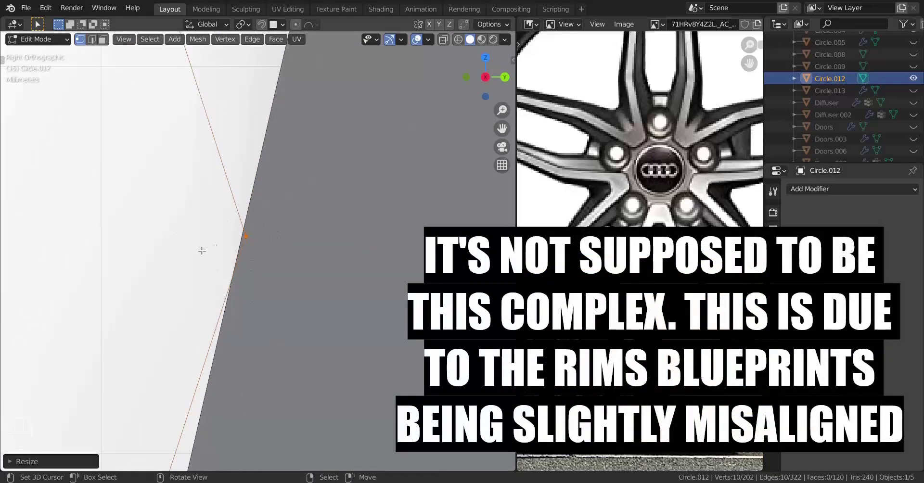
pyautogui.scroll(-20, 202, 250)
pyautogui.keyDown('shift'); pyautogui.moveTo(203, 251); pyautogui.dragTo(499, 234, button='middle'); pyautogui.keyUp('shift')
pyautogui.keyDown('shift'); pyautogui.moveTo(298, 242); pyautogui.dragTo(357, 256, button='middle'); pyautogui.keyUp('shift')
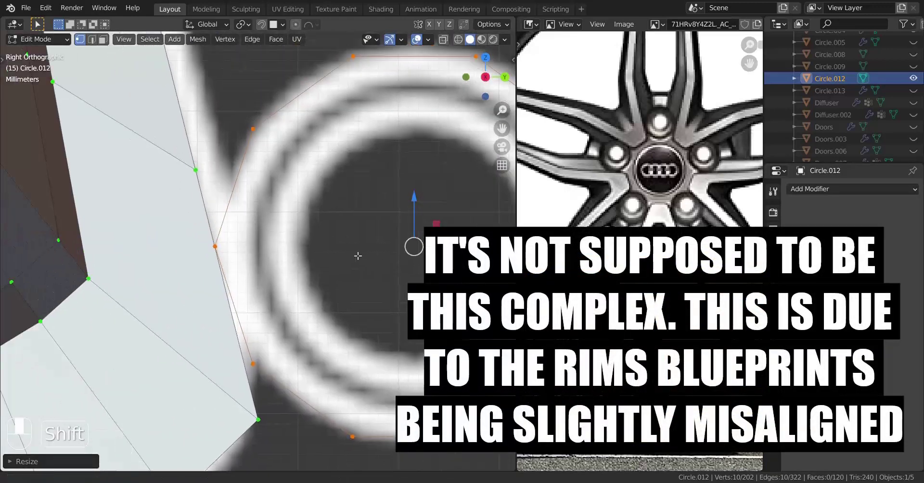
pyautogui.scroll(7, 357, 256)
pyautogui.keyDown('shift'); pyautogui.moveTo(138, 258); pyautogui.dragTo(192, 279, button='middle'); pyautogui.keyUp('shift')
pyautogui.scroll(2, 250, 305)
pyautogui.keyDown('shift'); pyautogui.moveTo(72, 248); pyautogui.dragTo(200, 264, button='middle'); pyautogui.keyUp('shift')
pyautogui.scroll(8, 201, 265)
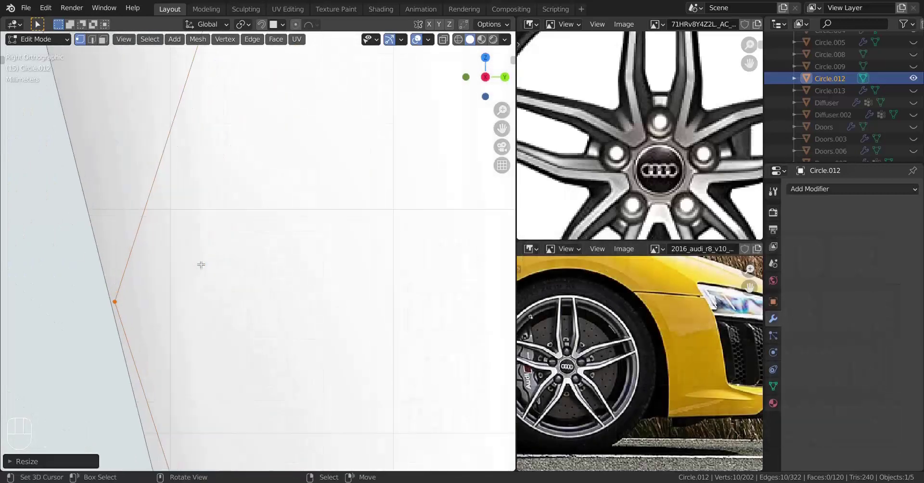
pyautogui.scroll(1, 201, 264)
pyautogui.keyDown('shift'); pyautogui.moveTo(119, 330); pyautogui.dragTo(221, 302, button='middle'); pyautogui.keyUp('shift')
pyautogui.scroll(2, 255, 279)
# Nudge the circle's rotation about the 3D cursor and scale it about its centre so its side vertex lands on the spoke edge.
pyautogui.press('.')
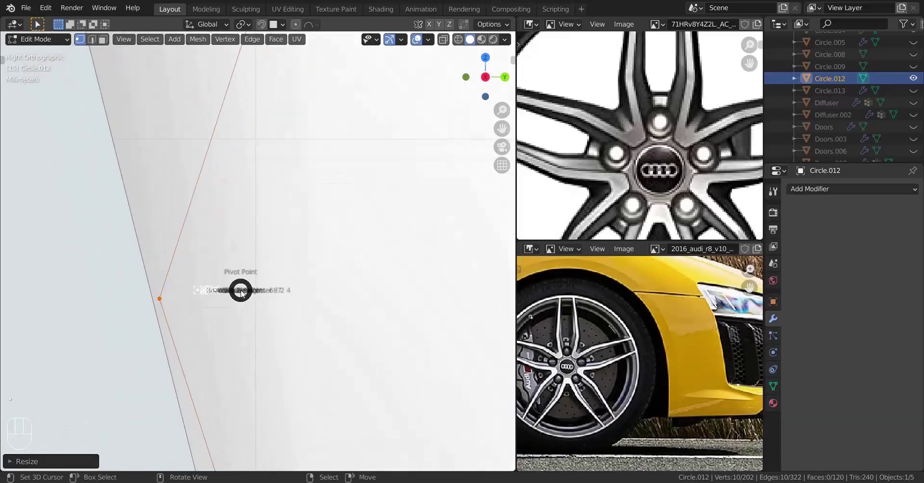
pyautogui.click(366, 294)
pyautogui.press('r')
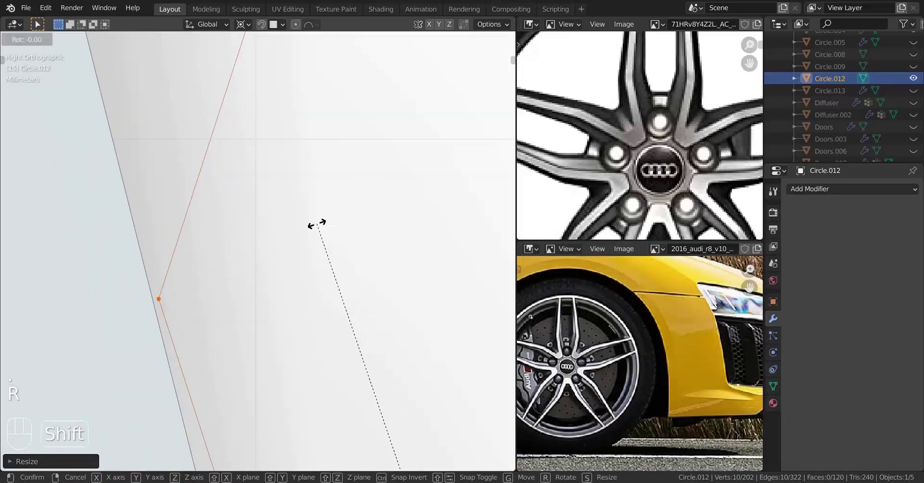
pyautogui.click(291, 224)
pyautogui.press('.')
pyautogui.click(195, 150)
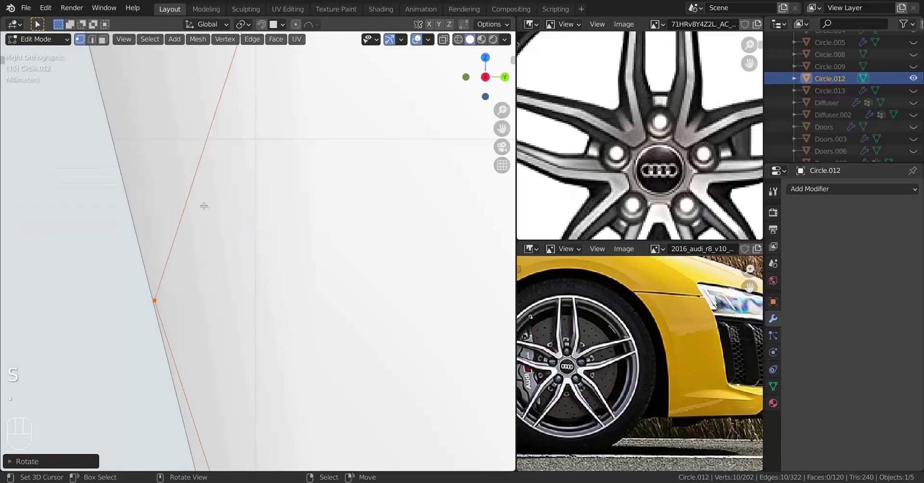
pyautogui.press('s')
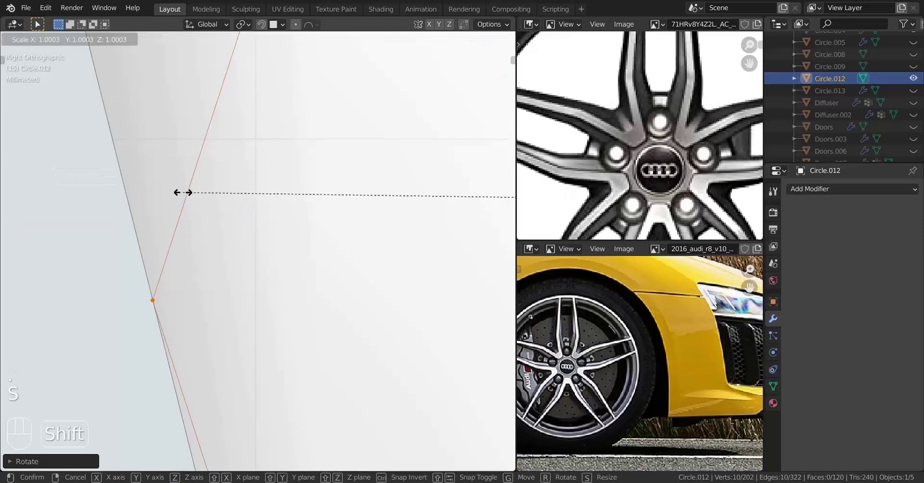
pyautogui.click(186, 195)
pyautogui.scroll(-10, 326, 273)
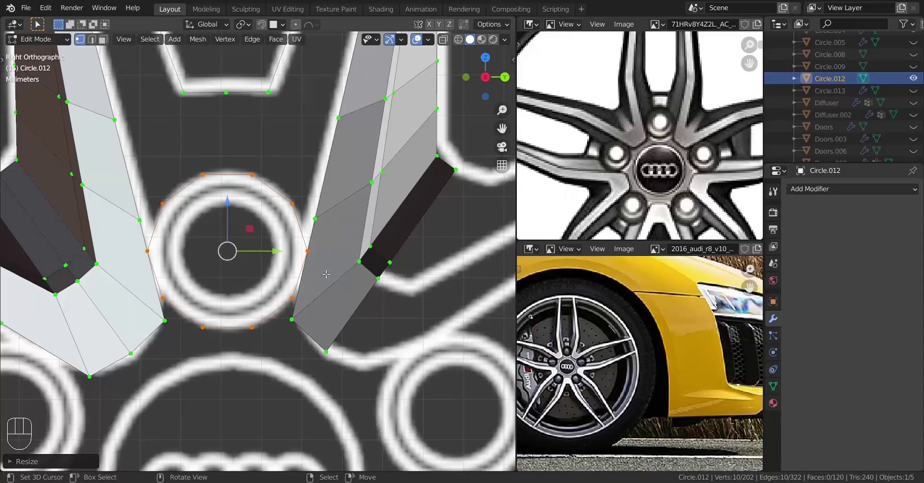
pyautogui.scroll(-3, 276, 249)
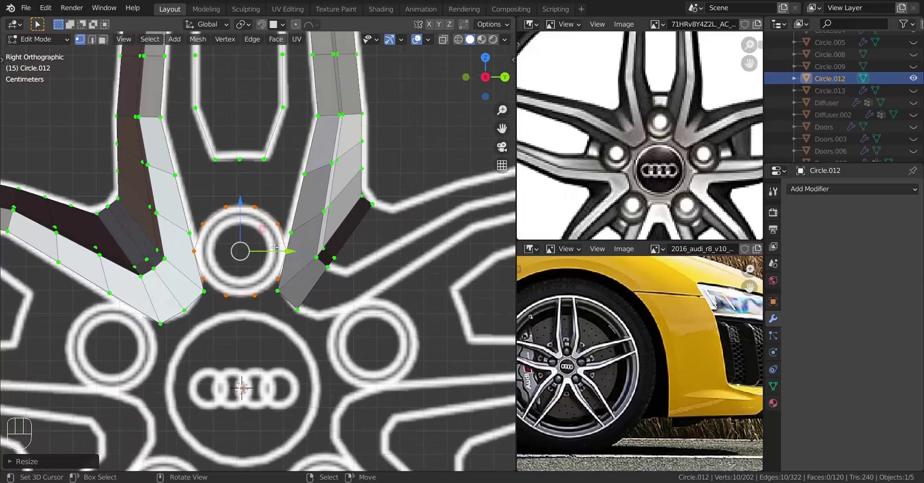
pyautogui.scroll(4, 275, 247)
pyautogui.scroll(-3, 274, 248)
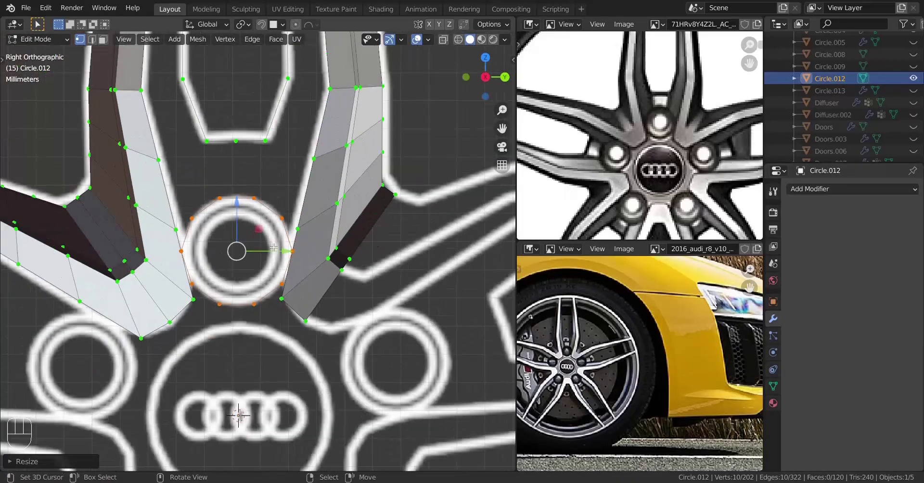
# Move the bolt-hole circle in depth toward the spoke ends, and show it in wireframe from the front.
pyautogui.moveTo(275, 247); pyautogui.dragTo(365, 264, button='middle')
pyautogui.keyDown('shift'); pyautogui.moveTo(222, 279); pyautogui.dragTo(158, 251); pyautogui.keyUp('shift')
pyautogui.press('KP_1')
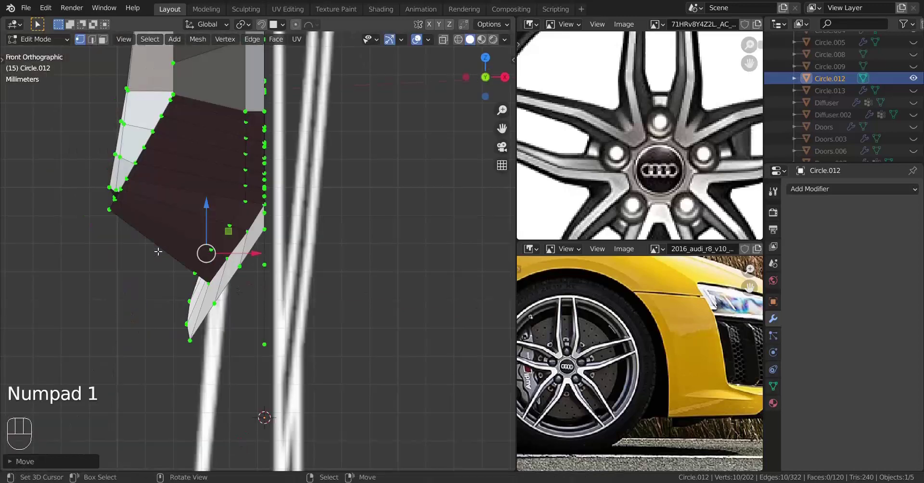
pyautogui.scroll(2, 136, 231)
pyautogui.press('z')
pyautogui.scroll(3, 107, 291)
pyautogui.keyDown('shift'); pyautogui.moveTo(117, 291); pyautogui.dragTo(167, 290, button='middle'); pyautogui.keyUp('shift')
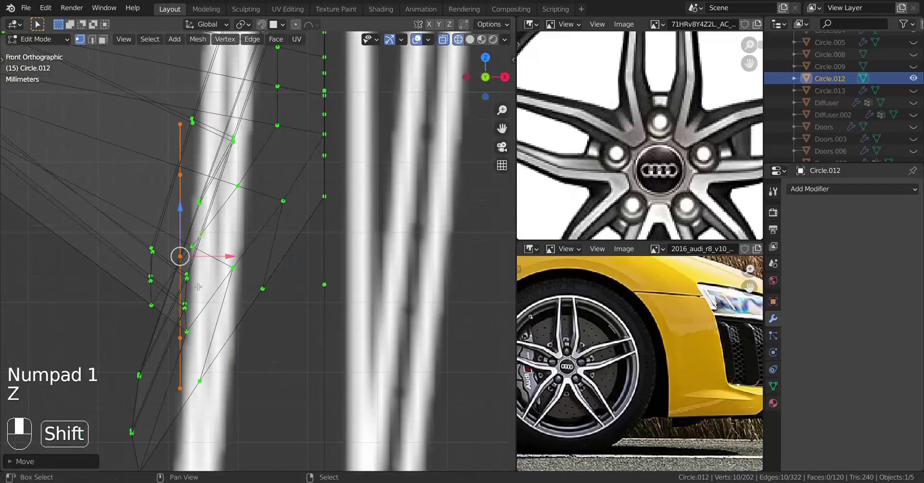
# Select the lower half of the bolt-hole circle and shear it in the front view so it slants.
pyautogui.scroll(2, 192, 279)
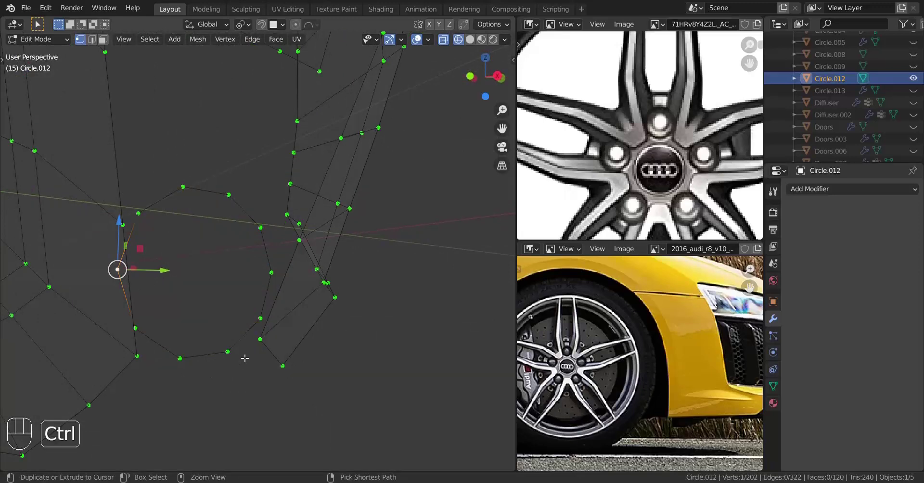
pyautogui.keyDown('ctrl'); pyautogui.click(225, 353); pyautogui.keyUp('ctrl')
pyautogui.keyDown('ctrl'); pyautogui.click(254, 290); pyautogui.keyUp('ctrl')
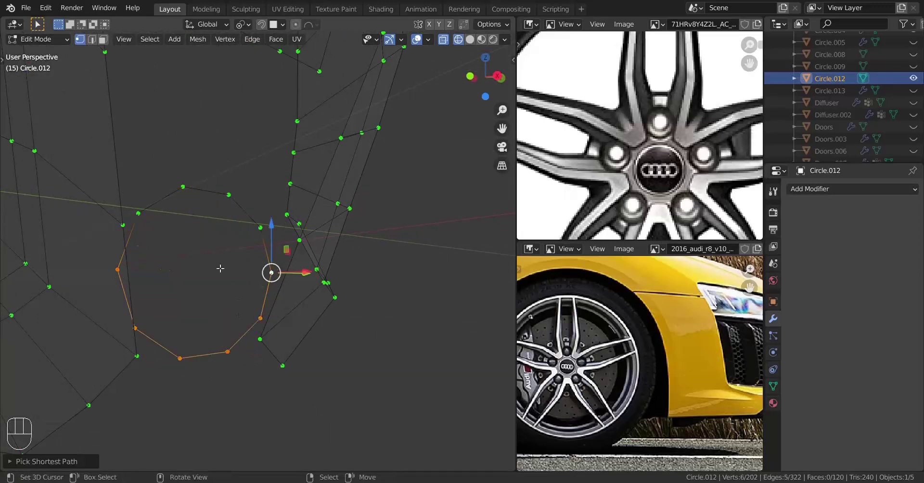
pyautogui.press('KP_1')
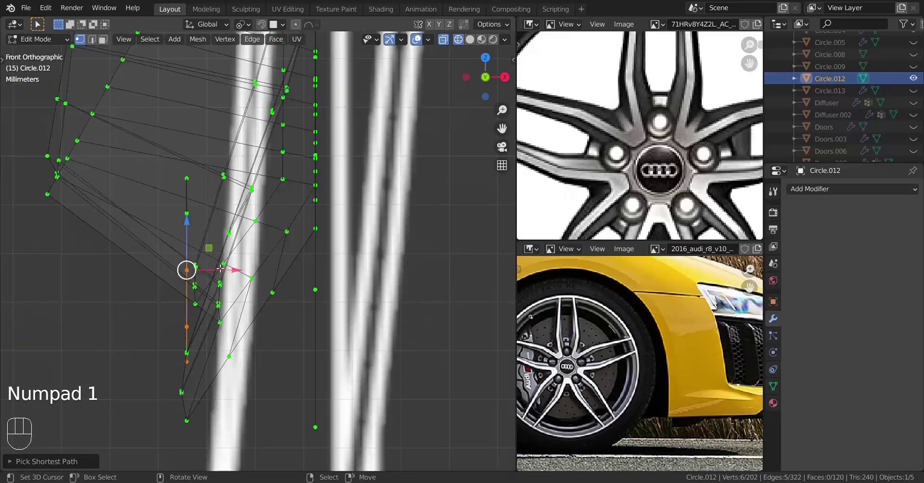
pyautogui.hotkey('shift', 'ctrl', 'alt', 's')
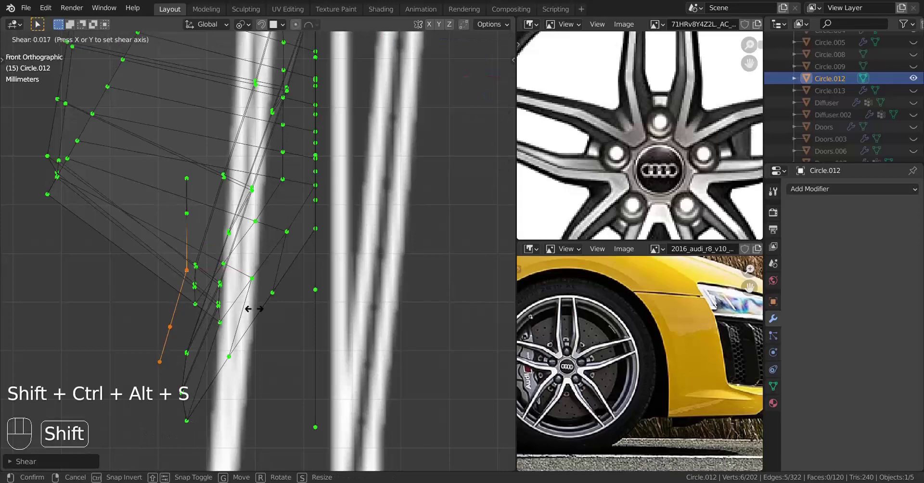
pyautogui.keyDown('shift'); pyautogui.click(161, 327); pyautogui.keyUp('shift')
pyautogui.scroll(-1, 161, 328)
pyautogui.moveTo(175, 337)
pyautogui.mouseDown(button='middle')
pyautogui.moveTo(117, 339)
pyautogui.moveTo(187, 324)
pyautogui.moveTo(178, 290)
pyautogui.moveTo(272, 289)
pyautogui.moveTo(260, 330)
pyautogui.moveTo(174, 342)
pyautogui.moveTo(128, 383)
pyautogui.moveTo(139, 382)
pyautogui.mouseUp(button='middle')
# Select the whole bolt-hole circle and shift it along the X axis relative to the inner spoke ends.
pyautogui.press('z')
pyautogui.keyDown('alt'); pyautogui.click(265, 305); pyautogui.keyUp('alt')
pyautogui.press('g')
pyautogui.press('x')
pyautogui.click(288, 313)
pyautogui.scroll(-4, 212, 337)
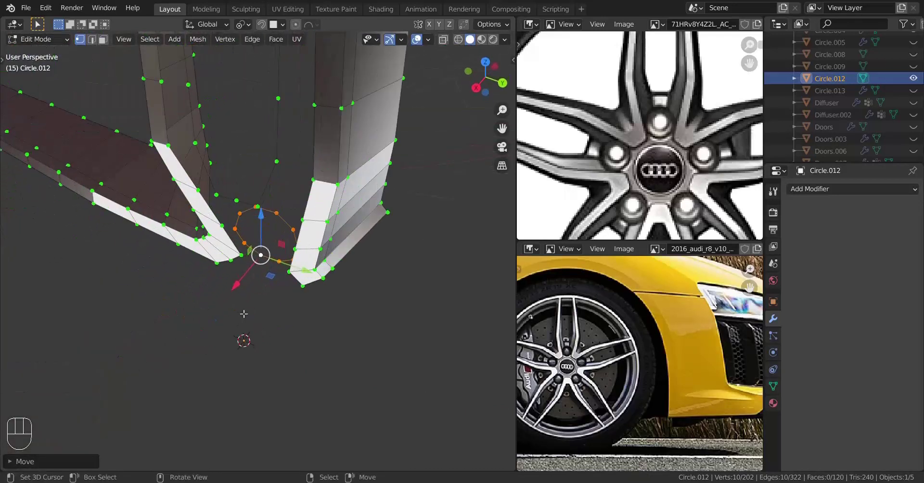
pyautogui.press('g')
pyautogui.press('x')
pyautogui.click(237, 301)
pyautogui.scroll(-2, 237, 293)
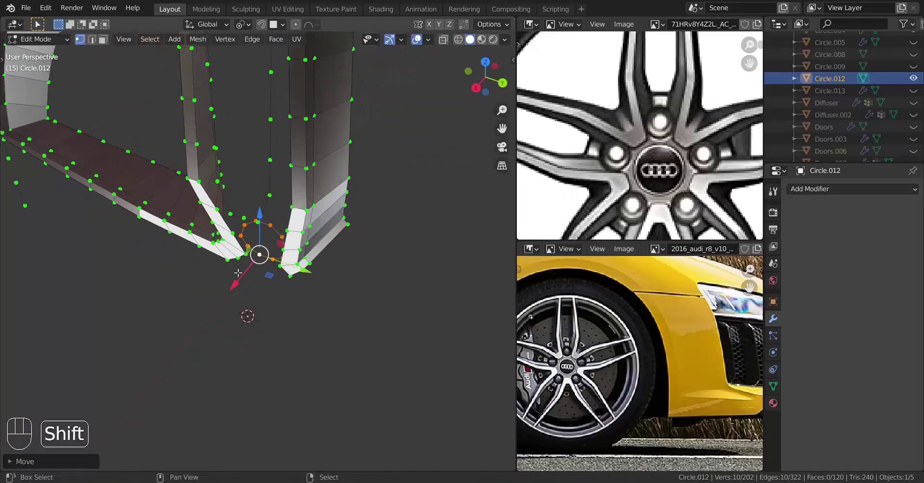
# Select the window outline between the spoke arms and shear it in the front view to follow the spokes' slope.
pyautogui.moveTo(237, 255)
pyautogui.keyDown('shift'); pyautogui.mouseDown(button='middle')
pyautogui.moveTo(259, 352)
pyautogui.moveTo(264, 288)
pyautogui.mouseUp(button='middle'); pyautogui.keyUp('shift')
pyautogui.keyDown('alt'); pyautogui.rightClick(303, 262); pyautogui.keyUp('alt')
pyautogui.press('KP_3')
pyautogui.press('KP_1')
pyautogui.press('z')
pyautogui.moveTo(417, 311); pyautogui.dragTo(298, 256)
pyautogui.scroll(-3, 298, 255)
pyautogui.scroll(2, 289, 363)
pyautogui.keyDown('shift'); pyautogui.moveTo(308, 279); pyautogui.dragTo(314, 337, button='middle'); pyautogui.keyUp('shift')
pyautogui.hotkey('shift', 'ctrl', 'alt', 's')
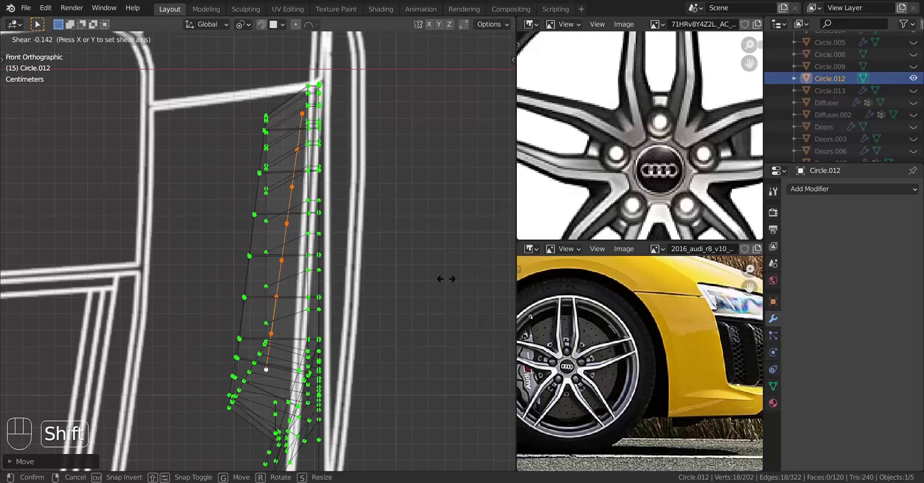
pyautogui.click(446, 279)
# Move the window outline along X onto the spoke arms' slanted edge and refine its shear to match.
pyautogui.press('g')
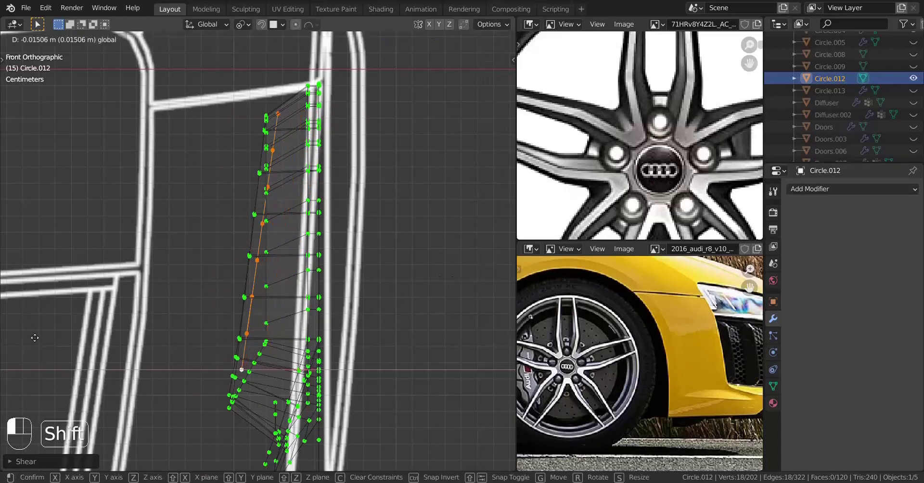
pyautogui.keyDown('shift'); pyautogui.moveTo(35, 338); pyautogui.dragTo(11, 323); pyautogui.keyUp('shift')
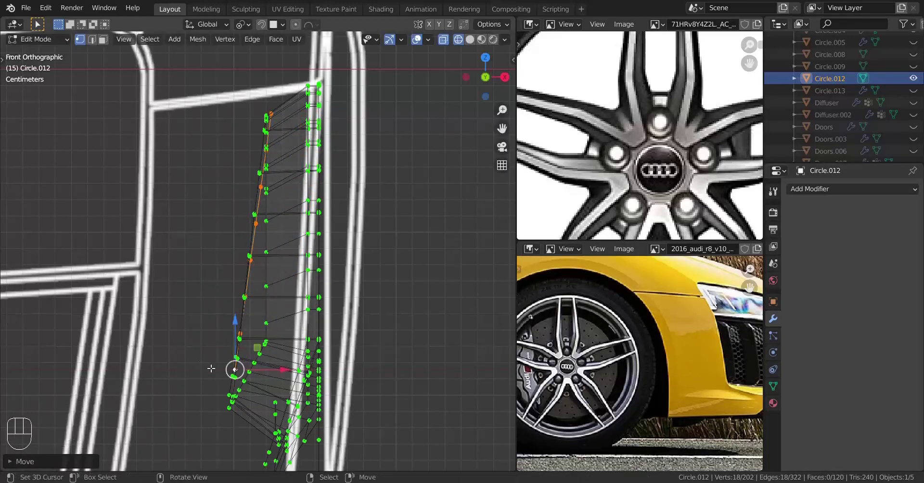
pyautogui.hotkey('shift', 'ctrl', 'alt', 's')
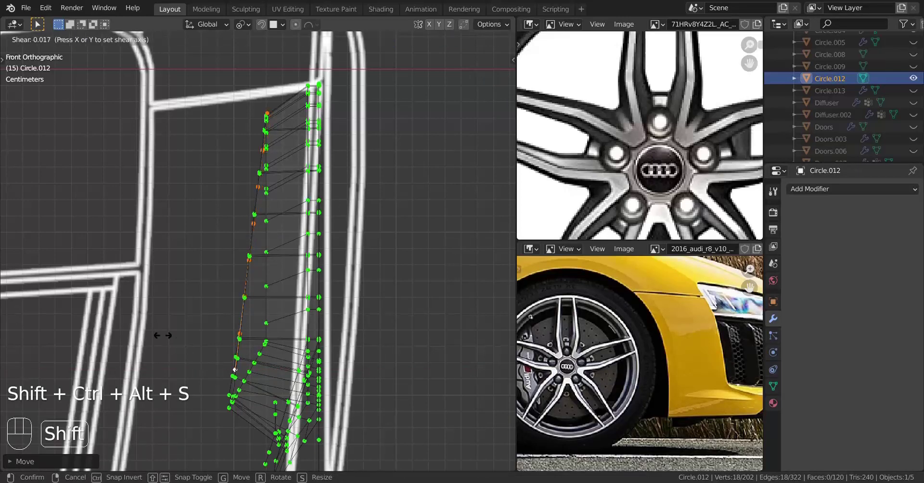
pyautogui.click(163, 335)
pyautogui.moveTo(223, 334); pyautogui.dragTo(264, 329, button='middle')
# Fill the gap between the rim's edge and the window outline's top edge with two faces.
pyautogui.rightClick(297, 134)
pyautogui.keyDown('shift'); pyautogui.rightClick(276, 136); pyautogui.keyUp('shift')
pyautogui.keyDown('shift'); pyautogui.rightClick(258, 95); pyautogui.keyUp('shift')
pyautogui.keyDown('shift'); pyautogui.rightClick(287, 85); pyautogui.keyUp('shift')
pyautogui.moveTo(290, 88); pyautogui.dragTo(321, 99, button='middle')
pyautogui.press('f')
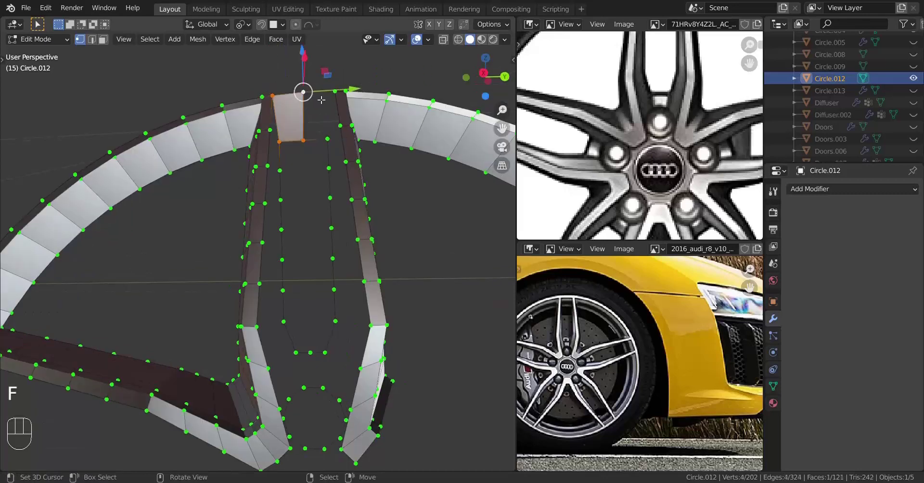
pyautogui.keyDown('shift'); pyautogui.rightClick(308, 136); pyautogui.keyUp('shift')
pyautogui.moveTo(378, 195); pyautogui.dragTo(396, 208, button='middle')
pyautogui.press('f')
pyautogui.press('f')
pyautogui.press('f')
pyautogui.press('f')
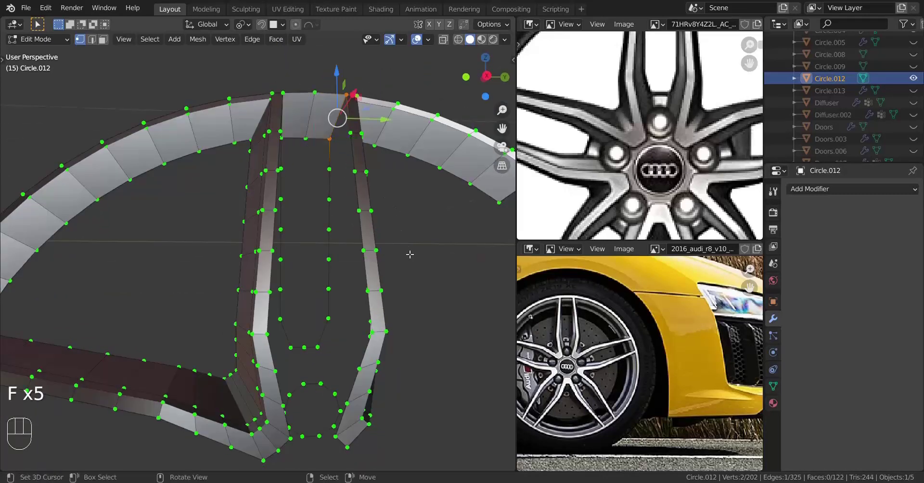
# Fill a strip of faces between the window outline's long side and the adjacent upright spoke arm, working downward from the rim.
pyautogui.keyDown('shift'); pyautogui.rightClick(351, 134); pyautogui.keyUp('shift')
pyautogui.keyDown('shift'); pyautogui.rightClick(324, 181); pyautogui.keyUp('shift')
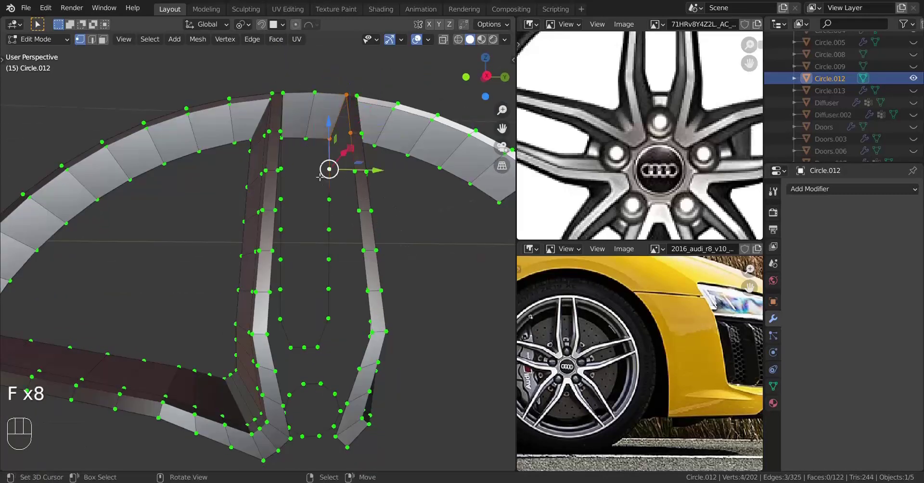
pyautogui.press('f')
pyautogui.rightClick(330, 164)
pyautogui.keyDown('shift'); pyautogui.rightClick(351, 133); pyautogui.keyUp('shift')
pyautogui.press('f')
pyautogui.press('f')
pyautogui.press('f')
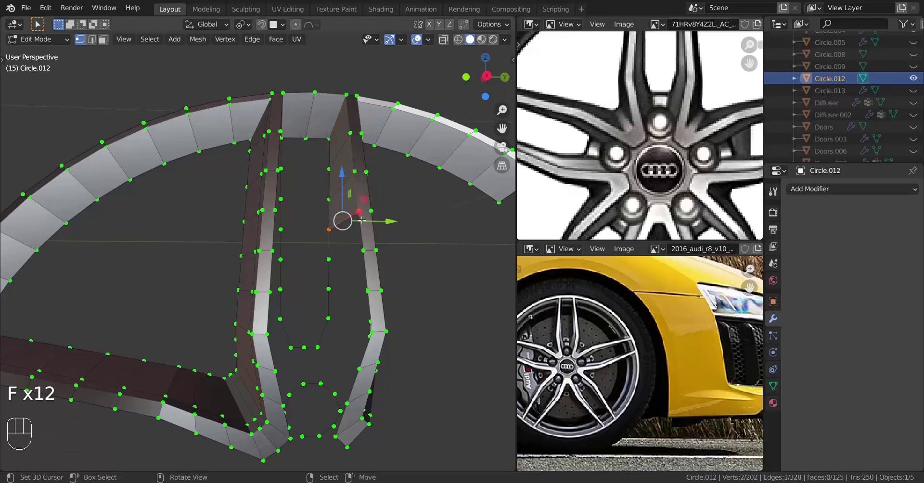
pyautogui.press('f')
pyautogui.press('f')
pyautogui.press('f')
pyautogui.press('f')
pyautogui.press('f')
pyautogui.press('f')
pyautogui.moveTo(396, 341); pyautogui.dragTo(260, 102, button='middle')
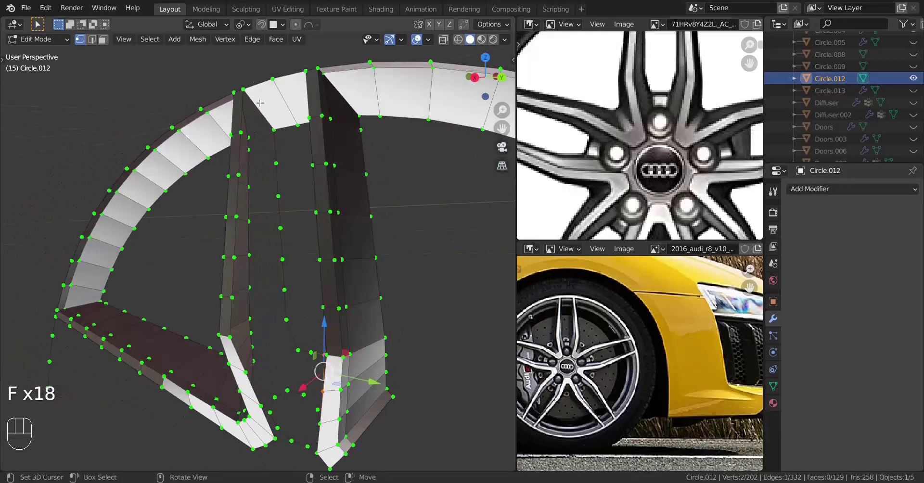
# Fill a strip of faces between the window outline's other long side and the facing spoke arm, working downward from the rim.
pyautogui.rightClick(246, 94)
pyautogui.keyDown('shift'); pyautogui.rightClick(273, 131); pyautogui.keyUp('shift')
pyautogui.keyDown('shift'); pyautogui.rightClick(274, 185); pyautogui.keyUp('shift')
pyautogui.hotkey('ctrl', 'z')
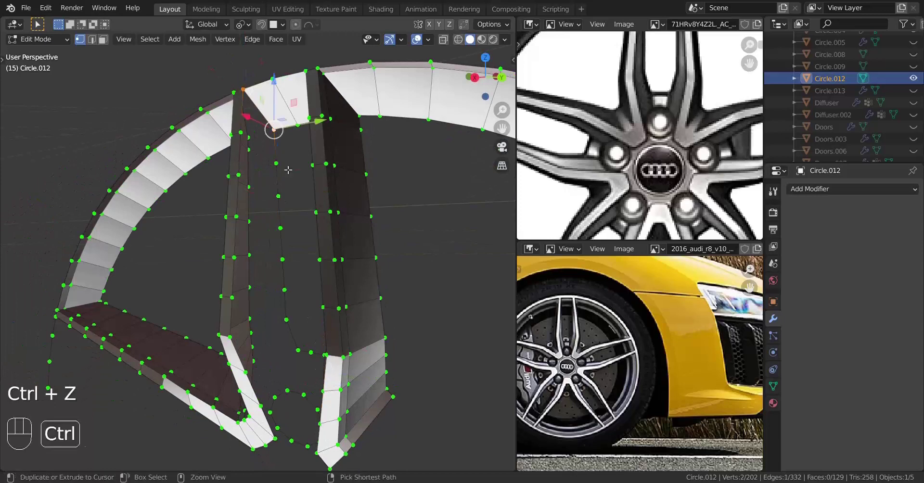
pyautogui.keyDown('shift'); pyautogui.rightClick(278, 164); pyautogui.keyUp('shift')
pyautogui.rightClick(242, 134)
pyautogui.press('f')
pyautogui.keyDown('shift'); pyautogui.rightClick(283, 166); pyautogui.keyUp('shift')
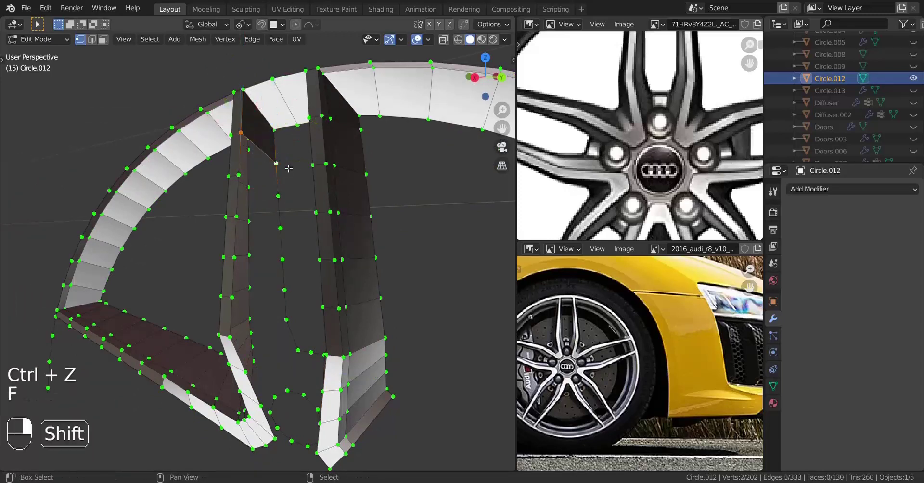
pyautogui.press('f')
pyautogui.press('f')
pyautogui.press('f')
pyautogui.press('f')
pyautogui.press('f')
pyautogui.press('f')
pyautogui.press('f')
pyautogui.press('f')
pyautogui.press('f')
pyautogui.scroll(-4, 270, 347)
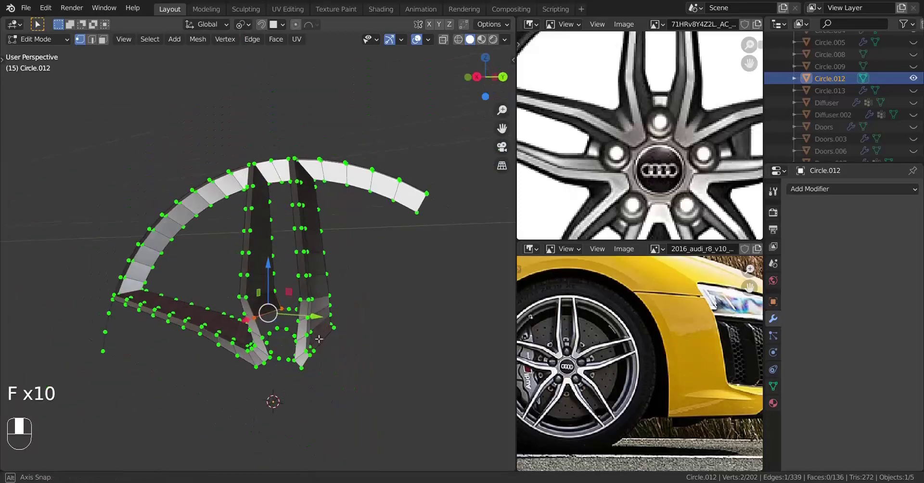
# Recalculate the whole mesh's normals and add a midpoint vertex on the bolt-hole circle's top edge with a loop cut.
pyautogui.scroll(4, 302, 313)
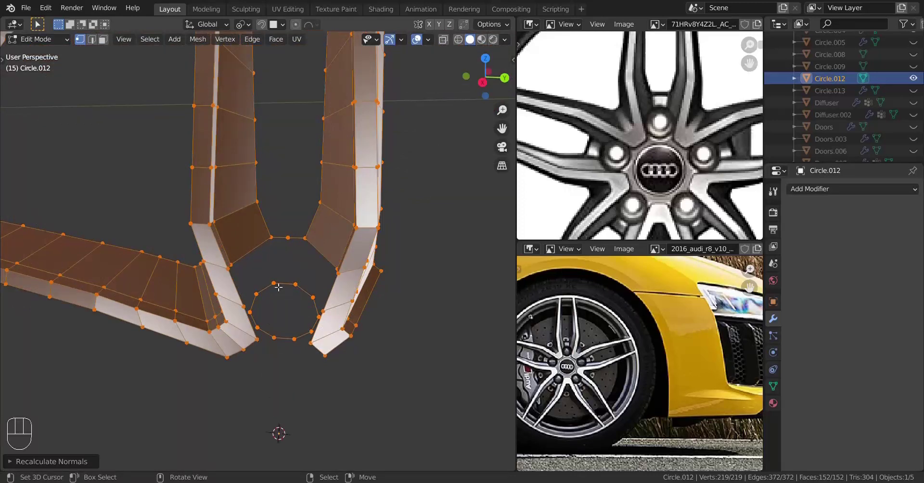
pyautogui.scroll(3, 278, 287)
pyautogui.hotkey('ctrl', 'r')
pyautogui.click(296, 299)
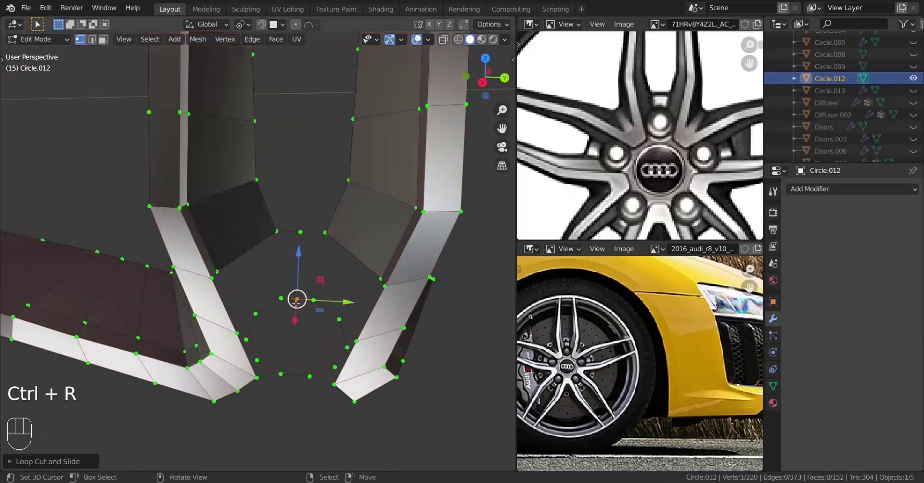
# Fill two faces between the window outline's bottom edge and the top of the bolt-hole circle.
pyautogui.rightClick(281, 296)
pyautogui.keyDown('shift'); pyautogui.rightClick(281, 224); pyautogui.keyUp('shift')
pyautogui.keyDown('shift'); pyautogui.rightClick(300, 230); pyautogui.keyUp('shift')
pyautogui.keyDown('shift'); pyautogui.rightClick(299, 292); pyautogui.keyUp('shift')
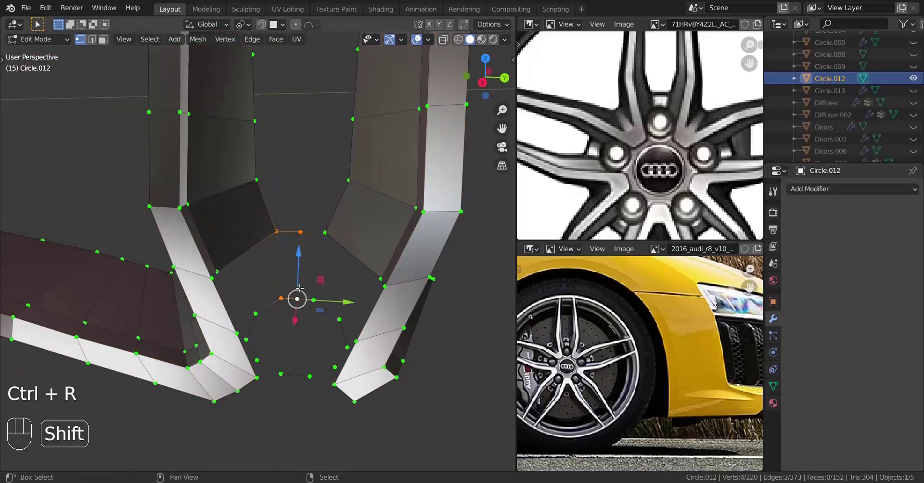
pyautogui.press('f')
pyautogui.rightClick(300, 237)
pyautogui.keyDown('shift'); pyautogui.rightClick(298, 310); pyautogui.keyUp('shift')
pyautogui.press('f')
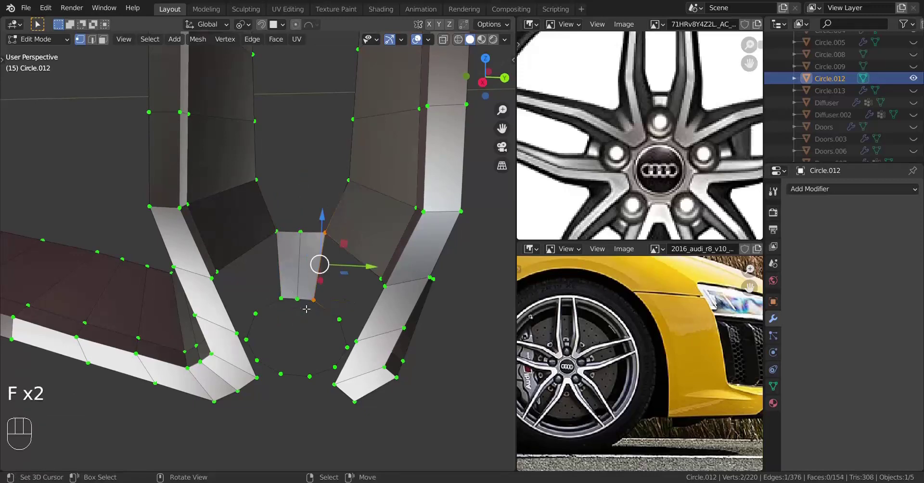
# Fill one face on each side between the bolt-hole circle and the lower inner edge of the neighbouring spoke arm.
pyautogui.moveTo(306, 309); pyautogui.dragTo(385, 352, button='middle')
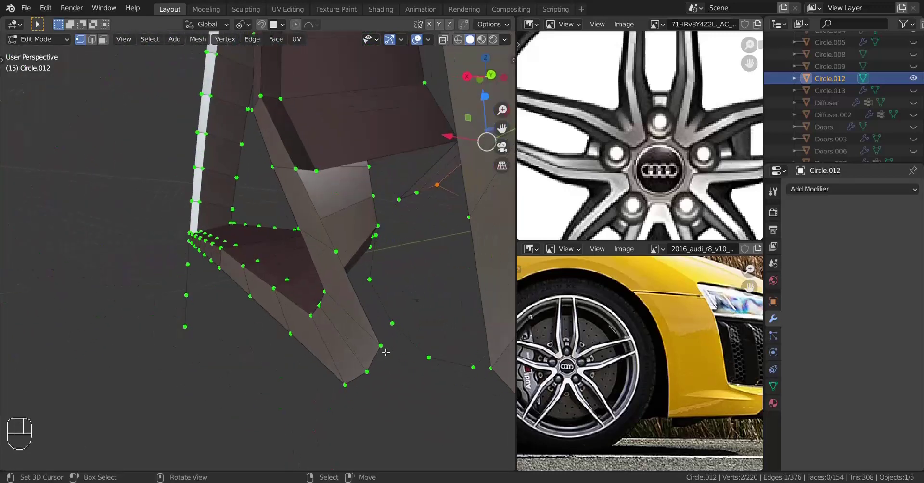
pyautogui.click(383, 349)
pyautogui.keyDown('shift'); pyautogui.click(392, 323); pyautogui.keyUp('shift')
pyautogui.keyDown('shift'); pyautogui.click(368, 279); pyautogui.keyUp('shift')
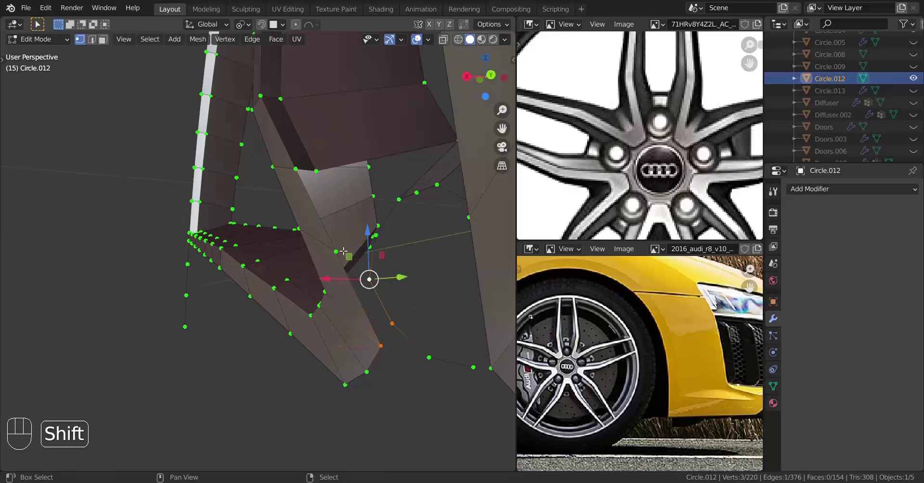
pyautogui.keyDown('shift'); pyautogui.click(335, 251); pyautogui.keyUp('shift')
pyautogui.press('f')
pyautogui.moveTo(331, 330); pyautogui.dragTo(472, 340, button='middle')
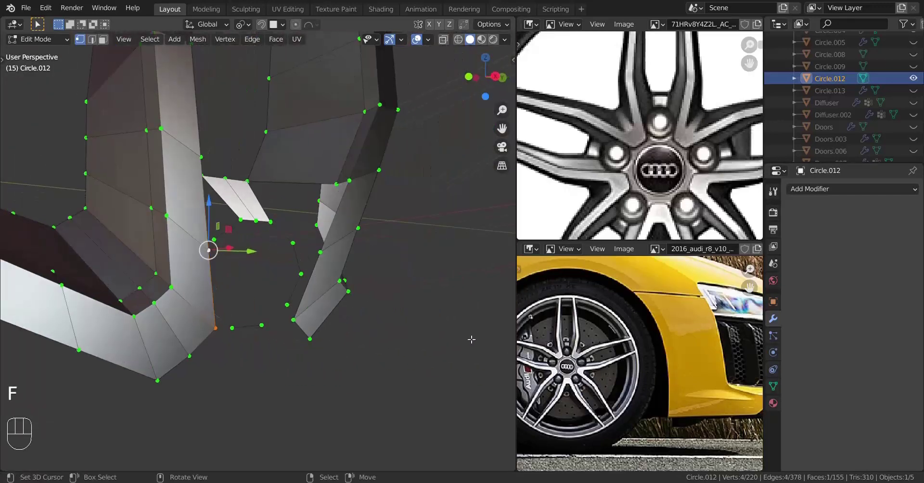
pyautogui.click(283, 306)
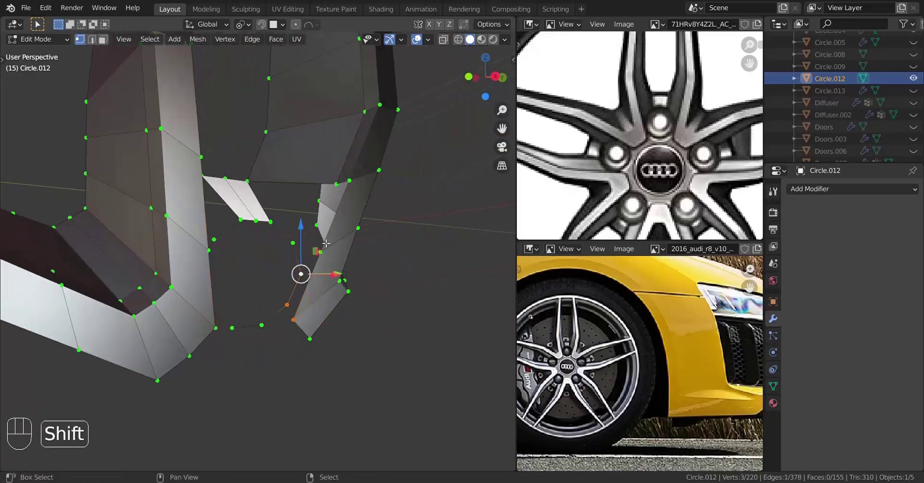
pyautogui.press('f')
pyautogui.moveTo(319, 249); pyautogui.dragTo(283, 353, button='middle')
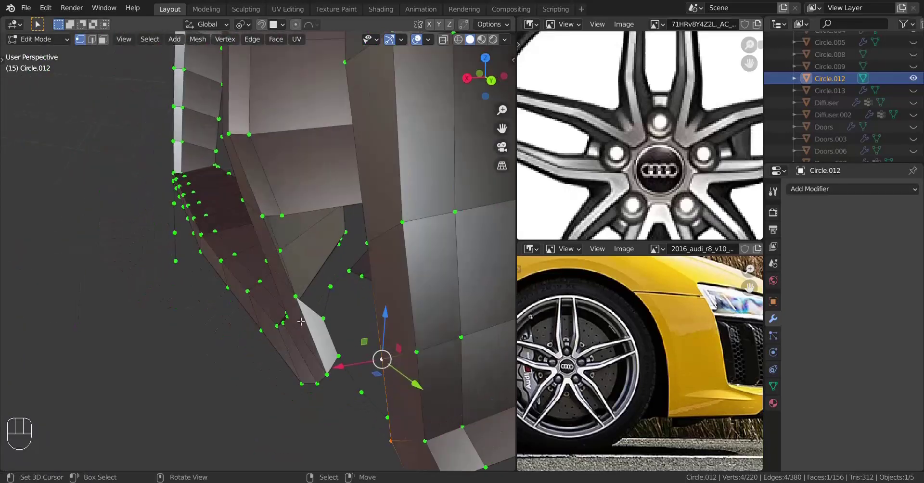
pyautogui.moveTo(301, 302); pyautogui.dragTo(390, 262, button='middle')
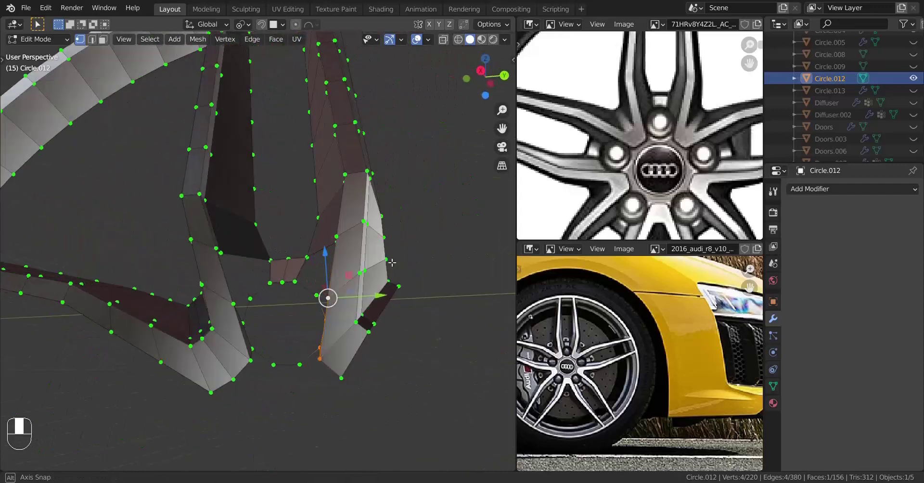
pyautogui.scroll(-1, 269, 298)
pyautogui.keyDown('shift'); pyautogui.moveTo(206, 322); pyautogui.dragTo(427, 305, button='middle'); pyautogui.keyUp('shift')
pyautogui.keyDown('alt'); pyautogui.click(407, 351); pyautogui.keyUp('alt')
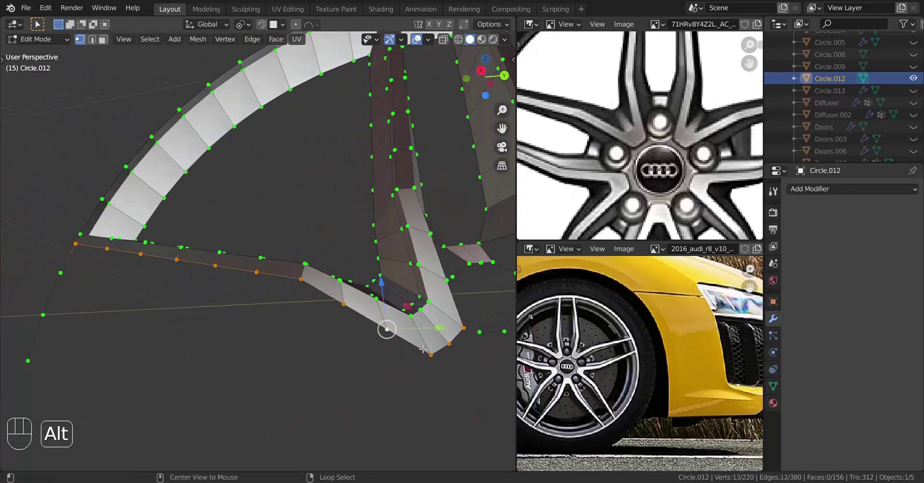
pyautogui.moveTo(407, 352); pyautogui.dragTo(297, 343, button='middle')
pyautogui.keyDown('shift'); pyautogui.moveTo(352, 306); pyautogui.dragTo(279, 291, button='middle'); pyautogui.keyUp('shift')
pyautogui.moveTo(368, 293); pyautogui.dragTo(344, 293, button='middle')
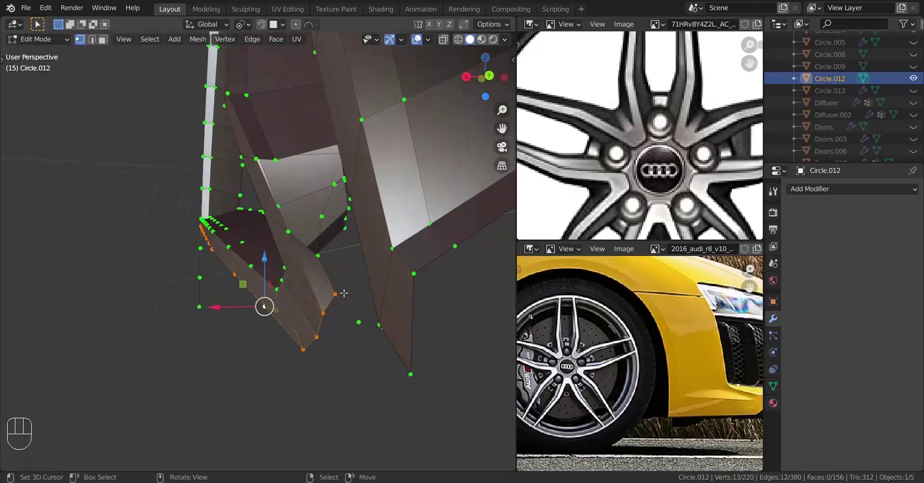
pyautogui.press('e')
pyautogui.press('x')
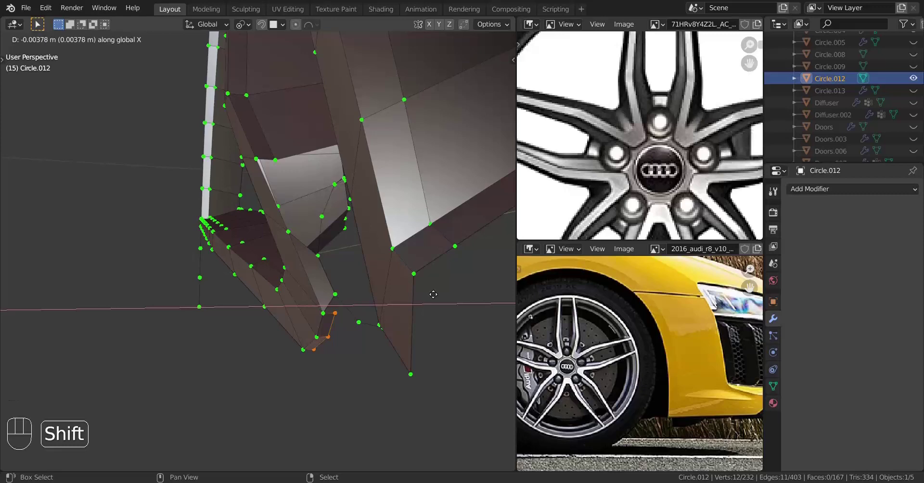
pyautogui.click(443, 291)
pyautogui.moveTo(443, 291); pyautogui.dragTo(369, 258, button='middle')
pyautogui.press('x')
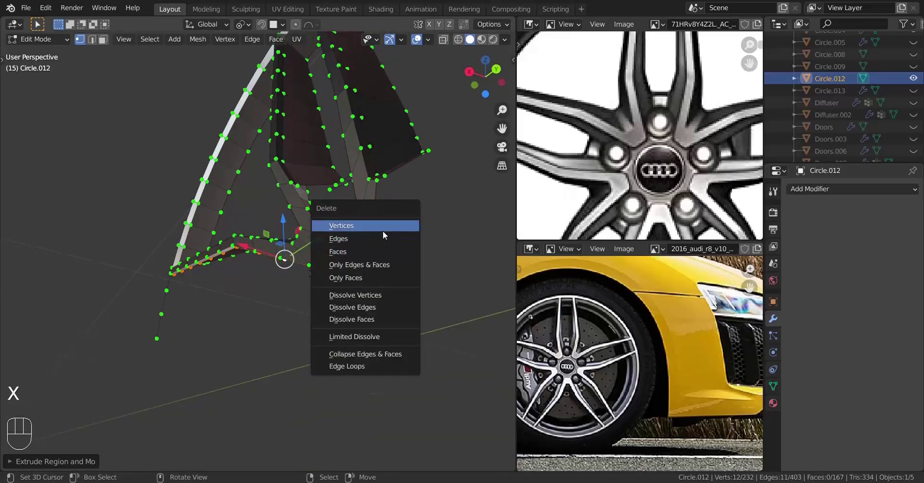
pyautogui.click(382, 230)
pyautogui.moveTo(11, 245); pyautogui.dragTo(271, 318, button='middle')
pyautogui.scroll(2, 315, 279)
pyautogui.hotkey('ctrl', 'z')
# Extrude the lower outer edges of the spokes on both sides of the bolt hole along X and adjust the extrusion's depth.
pyautogui.keyDown('shift'); pyautogui.moveTo(284, 291); pyautogui.dragTo(263, 318, button='middle'); pyautogui.keyUp('shift')
pyautogui.scroll(2, 263, 318)
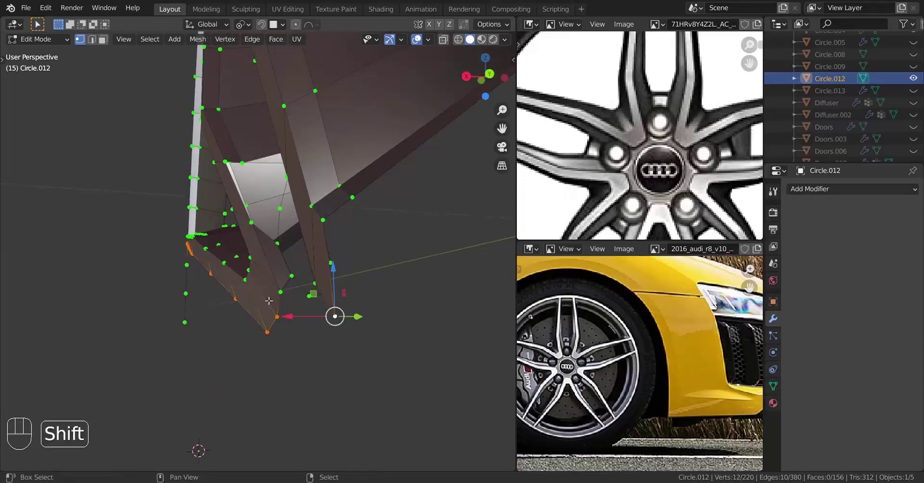
pyautogui.keyDown('shift'); pyautogui.moveTo(266, 295); pyautogui.dragTo(272, 276, button='middle'); pyautogui.keyUp('shift')
pyautogui.scroll(2, 273, 276)
pyautogui.press('e')
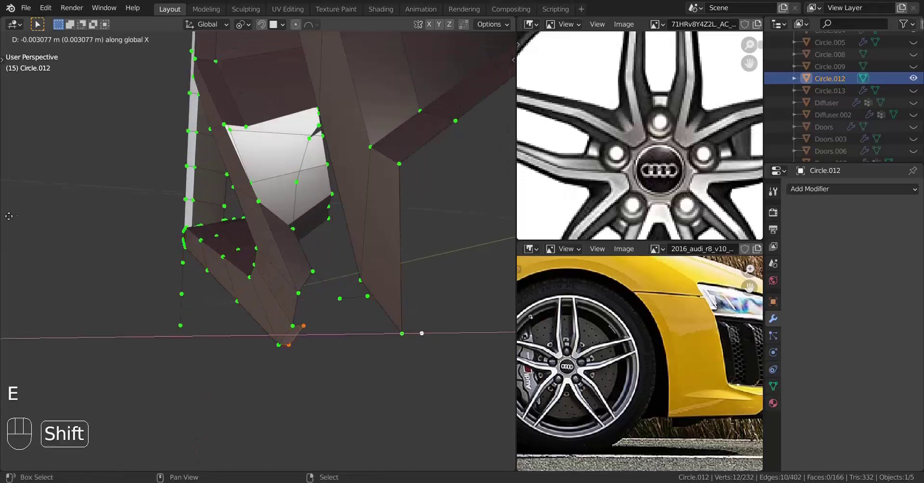
pyautogui.click(63, 198)
pyautogui.moveTo(94, 232); pyautogui.dragTo(59, 229, button='middle')
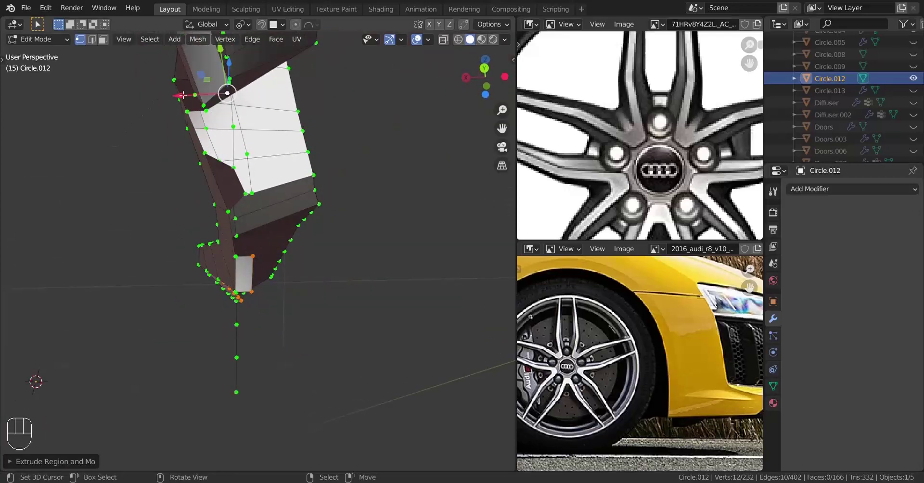
pyautogui.keyDown('shift'); pyautogui.moveTo(183, 95); pyautogui.dragTo(195, 128); pyautogui.keyUp('shift')
pyautogui.rightClick(195, 129)
pyautogui.keyDown('shift'); pyautogui.moveTo(182, 97); pyautogui.dragTo(208, 103); pyautogui.keyUp('shift')
pyautogui.moveTo(207, 103); pyautogui.dragTo(291, 251, button='middle')
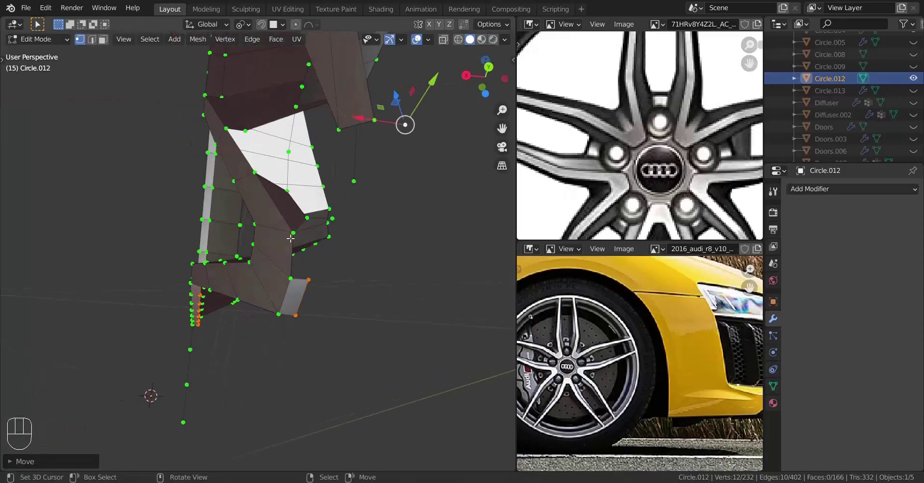
# Fill a face on each side joining the extruded spoke edge to the face beside the bolt-hole circle.
pyautogui.click(290, 237)
pyautogui.keyDown('shift'); pyautogui.click(290, 277); pyautogui.keyUp('shift')
pyautogui.press('f')
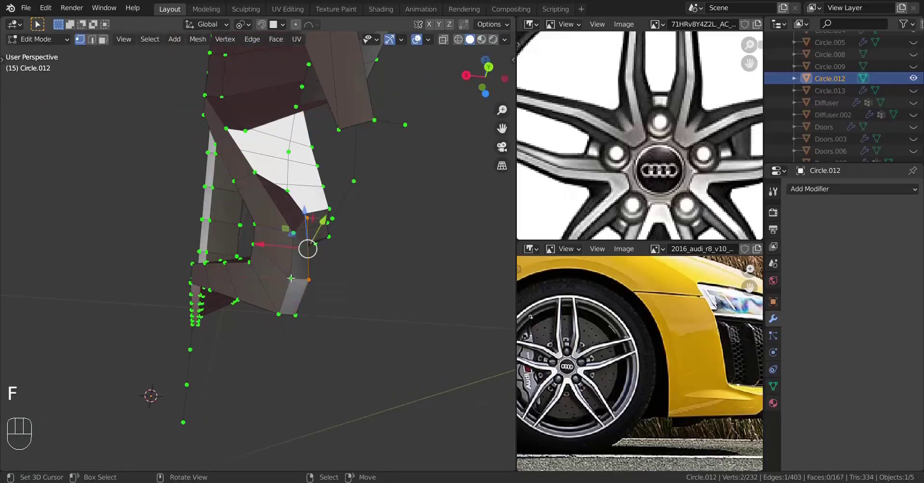
pyautogui.moveTo(291, 277); pyautogui.dragTo(174, 317, button='middle')
pyautogui.keyDown('shift'); pyautogui.click(368, 375); pyautogui.keyUp('shift')
pyautogui.press('f')
# Extrude the spoke-edge vertex on each side of the bolt-hole circle along X.
pyautogui.scroll(2, 174, 317)
pyautogui.keyDown('shift'); pyautogui.moveTo(180, 317); pyautogui.dragTo(219, 317, button='middle'); pyautogui.keyUp('shift')
pyautogui.hotkey('ctrl', 'z')
pyautogui.keyDown('shift'); pyautogui.rightClick(393, 309); pyautogui.keyUp('shift')
pyautogui.press('e')
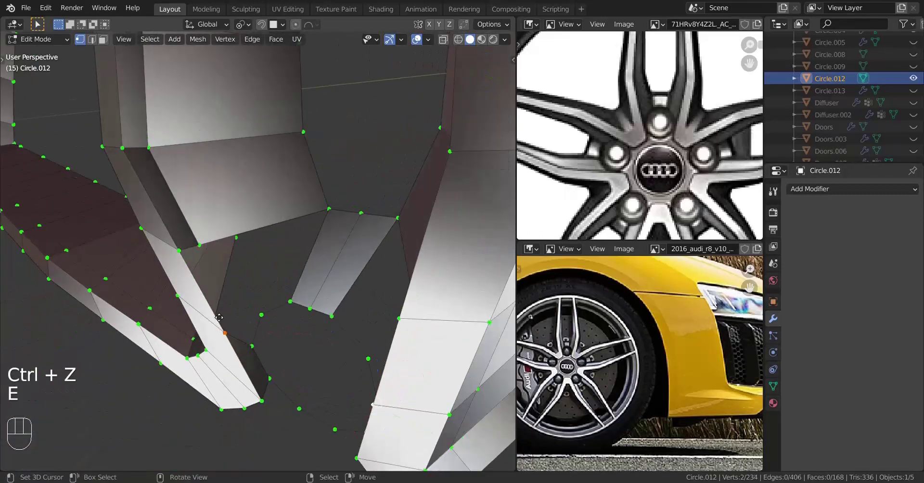
pyautogui.press('x')
pyautogui.keyDown('shift'); pyautogui.click(407, 216); pyautogui.keyUp('shift')
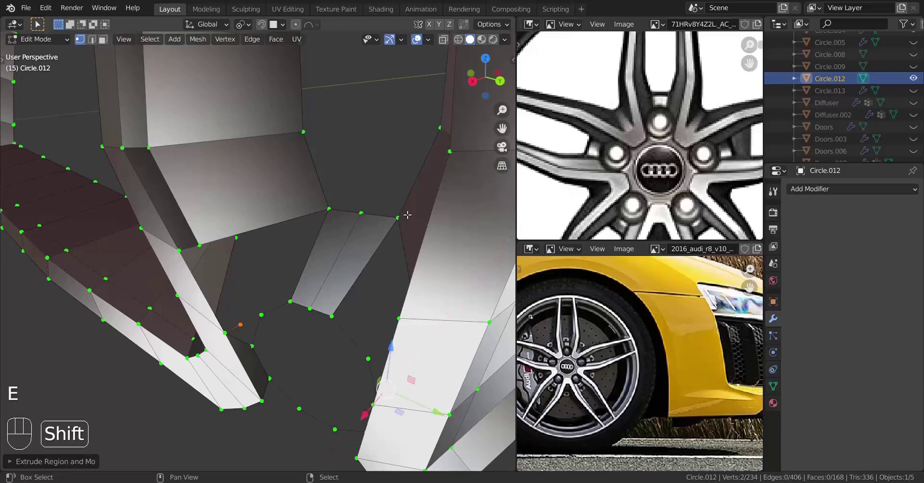
# Fill a side face on each spoke arm from the newly extruded vertex up to the window strip's lower corner.
pyautogui.rightClick(185, 238)
pyautogui.keyDown('shift'); pyautogui.rightClick(225, 332); pyautogui.keyUp('shift')
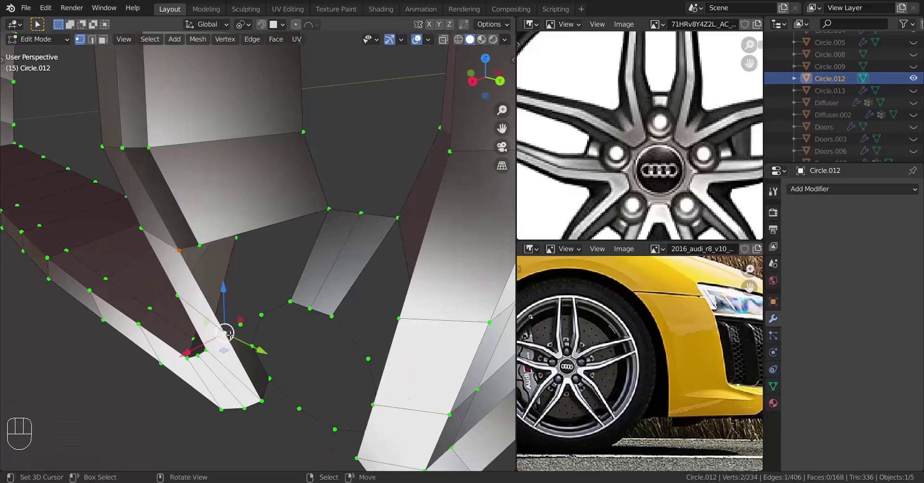
pyautogui.press('f')
pyautogui.moveTo(226, 332); pyautogui.dragTo(315, 300, button='middle')
pyautogui.keyDown('shift'); pyautogui.rightClick(392, 305); pyautogui.keyUp('shift')
pyautogui.press('f')
pyautogui.press('f')
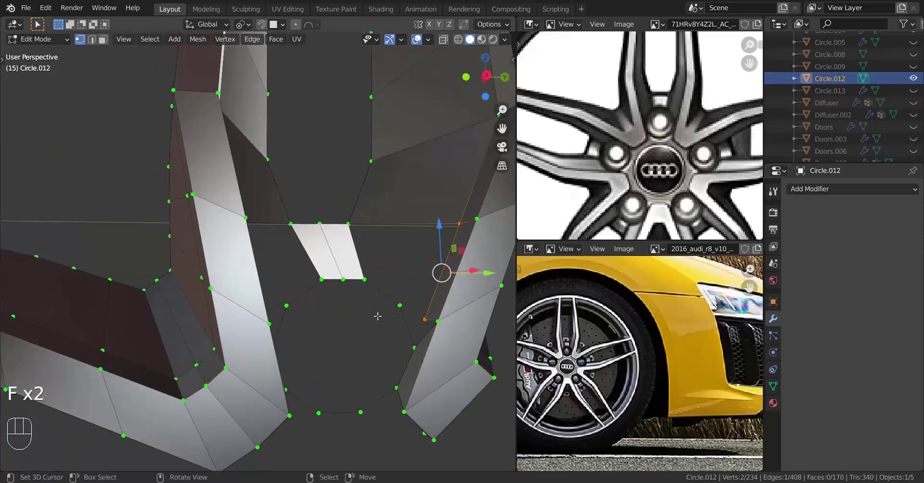
# Fill the small gap on each side between the extruded vertex, the spoke edge and the bolt-hole circle.
pyautogui.keyDown('shift'); pyautogui.rightClick(425, 319); pyautogui.keyUp('shift')
pyautogui.keyDown('shift'); pyautogui.rightClick(414, 347); pyautogui.keyUp('shift')
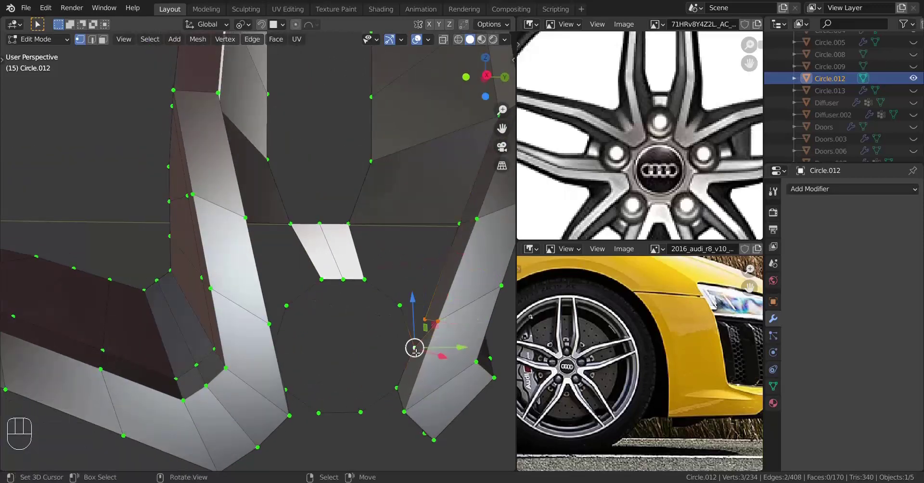
pyautogui.moveTo(301, 330); pyautogui.dragTo(231, 380, button='middle')
pyautogui.keyDown('shift'); pyautogui.rightClick(249, 352); pyautogui.keyUp('shift')
pyautogui.press('f')
# Add two centred loop cuts running lengthwise along the face strips between the window outline and the spoke arms.
pyautogui.scroll(-4, 284, 344)
pyautogui.scroll(3, 318, 327)
pyautogui.press('a')
pyautogui.press('a')
pyautogui.press('a')
pyautogui.moveTo(249, 290); pyautogui.dragTo(271, 303, button='middle')
pyautogui.hotkey('ctrl', 'r')
pyautogui.scroll(1, 234, 279)
pyautogui.click(235, 279)
pyautogui.rightClick(235, 279)
# Add two centred horizontal loop cuts across the faces between the window outline and the bolt-hole circle.
pyautogui.scroll(2, 289, 315)
pyautogui.hotkey('ctrl', 'r')
pyautogui.scroll(1, 307, 329)
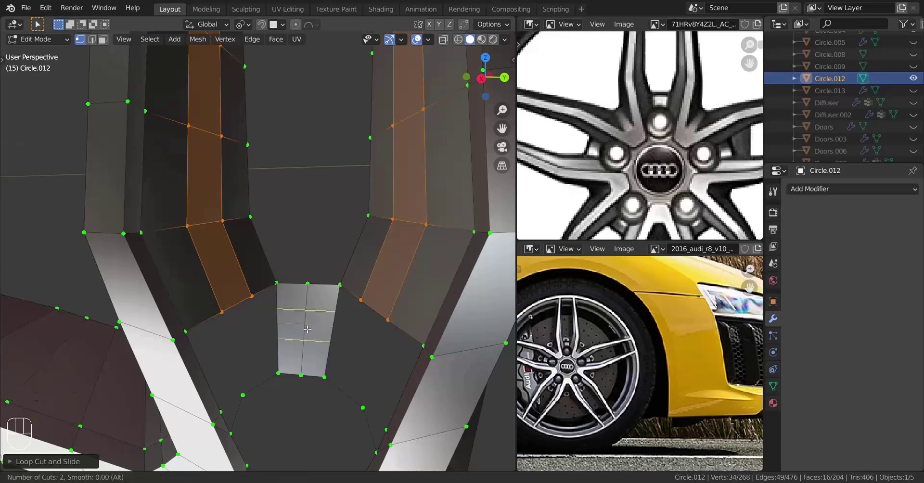
pyautogui.click(306, 329)
pyautogui.rightClick(307, 329)
# Fill a face on each side linking the window strip's middle bottom segment to the middle segment of the panel above the bolt hole.
pyautogui.moveTo(214, 313); pyautogui.dragTo(178, 299, button='middle')
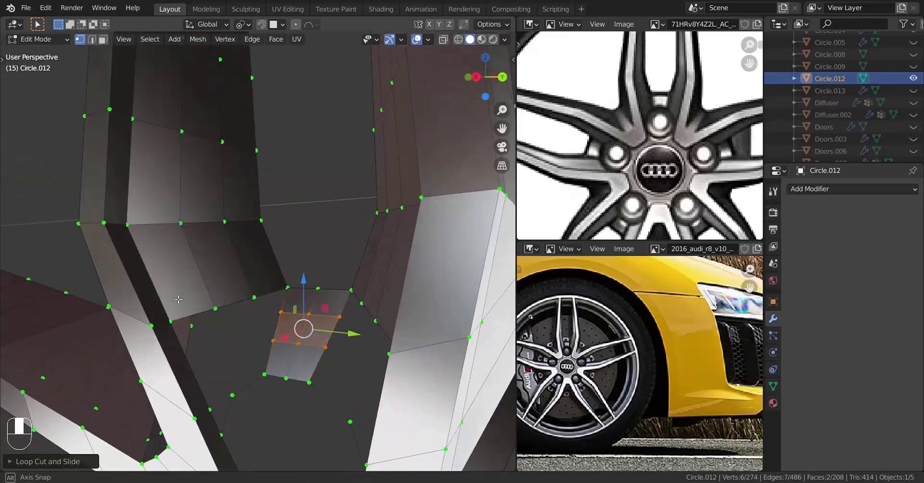
pyautogui.click(254, 298)
pyautogui.keyDown('shift'); pyautogui.click(215, 308); pyautogui.keyUp('shift')
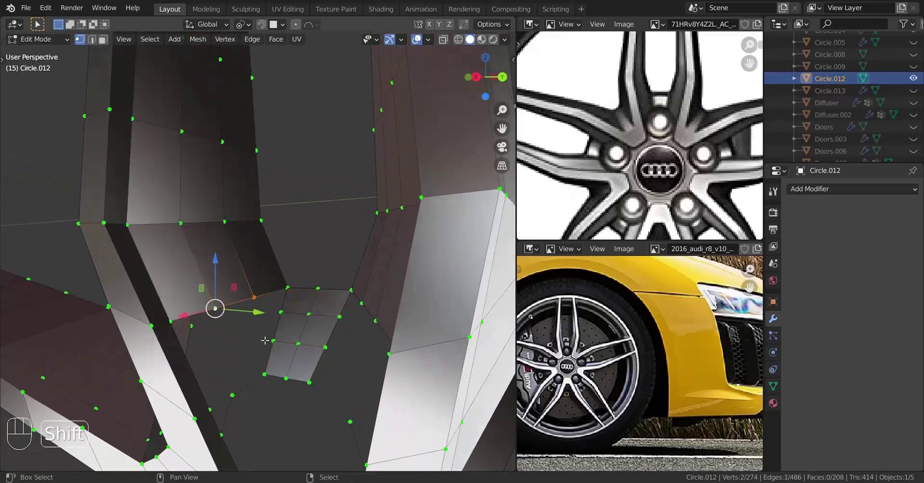
pyautogui.keyDown('shift'); pyautogui.click(280, 314); pyautogui.keyUp('shift')
pyautogui.press('f')
pyautogui.moveTo(284, 314); pyautogui.dragTo(334, 317, button='middle')
pyautogui.click(351, 295)
pyautogui.keyDown('shift'); pyautogui.click(388, 306); pyautogui.keyUp('shift')
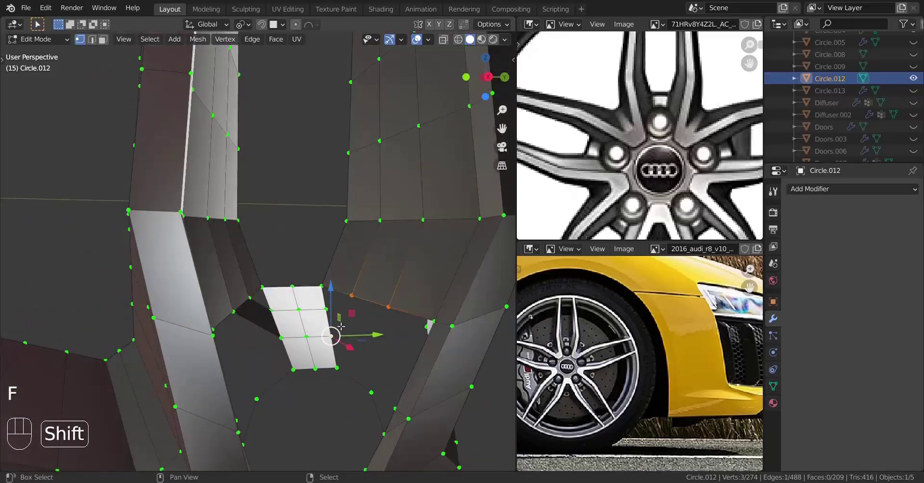
pyautogui.keyDown('shift'); pyautogui.click(326, 309); pyautogui.keyUp('shift')
pyautogui.press('f')
# Fill the corner triangle on each side where the window strip meets the top of the panel above the bolt hole.
pyautogui.click(326, 308)
pyautogui.keyDown('shift'); pyautogui.click(350, 298); pyautogui.keyUp('shift')
pyautogui.keyDown('shift'); pyautogui.rightClick(321, 287); pyautogui.keyUp('shift')
pyautogui.press('f')
pyautogui.press('f')
pyautogui.rightClick(299, 262)
# Fill a face between one window strip's outer bottom segment and the lowest side segment of the panel above the bolt hole.
pyautogui.moveTo(332, 300); pyautogui.dragTo(272, 276, button='middle')
pyautogui.scroll(1, 266, 320)
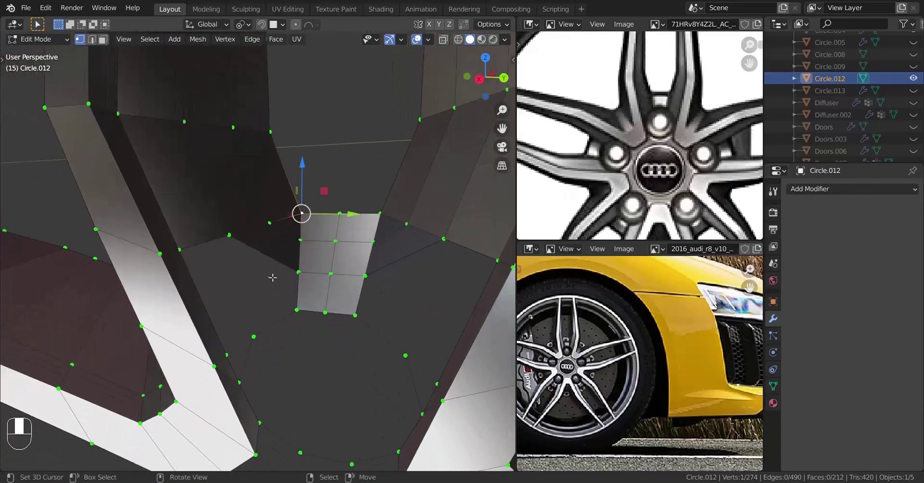
pyautogui.scroll(-1, 260, 303)
pyautogui.moveTo(224, 317)
pyautogui.mouseDown(button='middle')
pyautogui.moveTo(218, 308)
pyautogui.moveTo(227, 306)
pyautogui.mouseUp(button='middle')
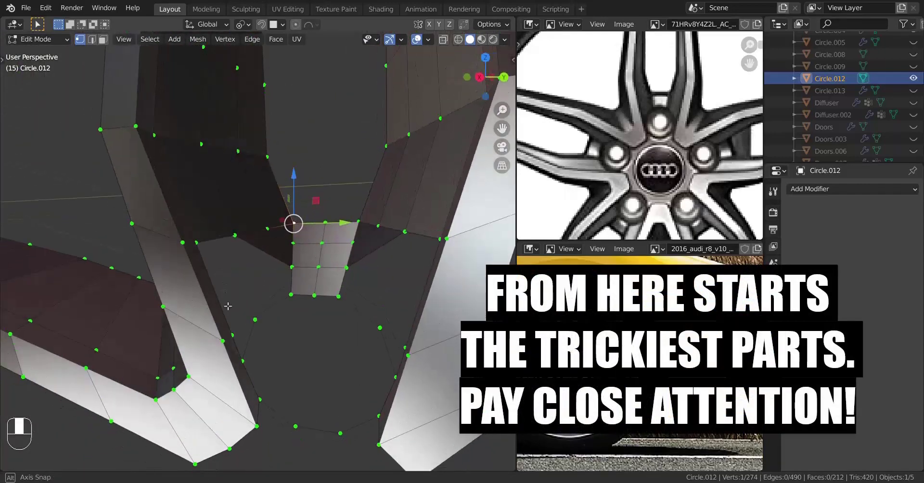
pyautogui.keyDown('shift'); pyautogui.rightClick(236, 238); pyautogui.keyUp('shift')
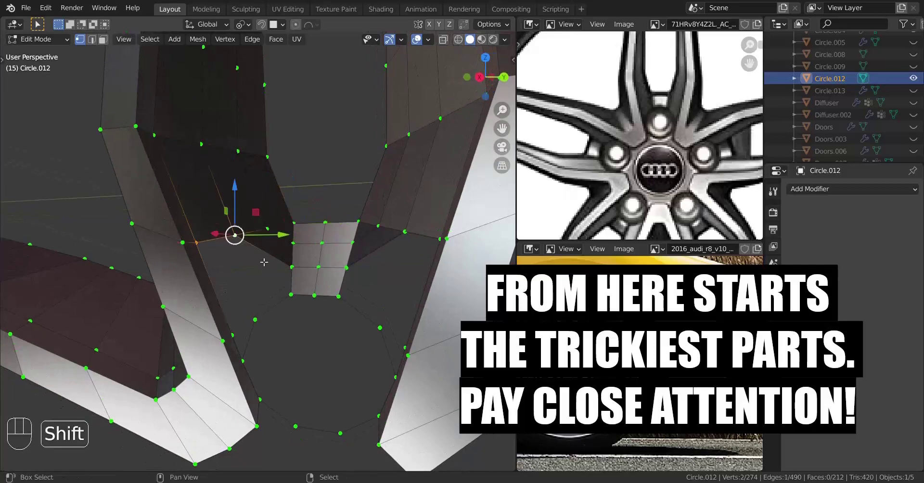
pyautogui.keyDown('shift'); pyautogui.rightClick(289, 270); pyautogui.keyUp('shift')
pyautogui.keyDown('shift'); pyautogui.rightClick(291, 294); pyautogui.keyUp('shift')
pyautogui.press('f')
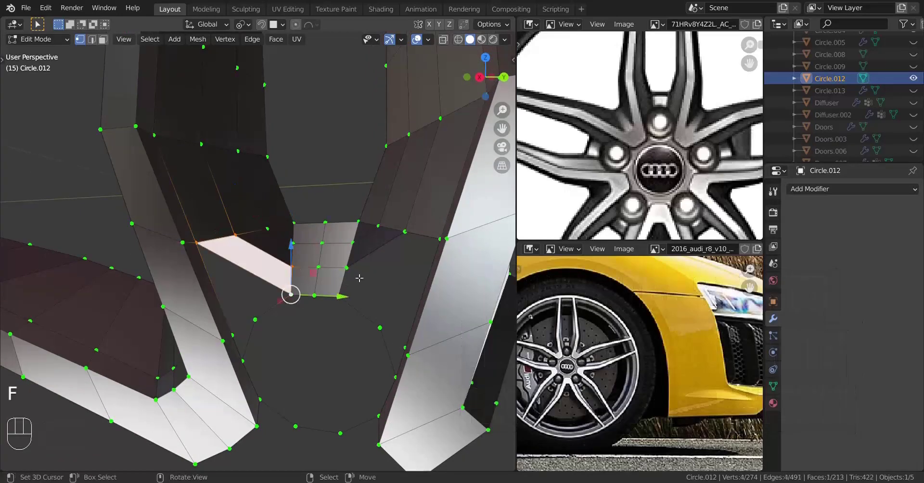
# Fill the matching face on the panel's other side and close the gaps between the bolt-hole circle and the two spoke arms.
pyautogui.moveTo(343, 272); pyautogui.dragTo(369, 295, button='middle')
pyautogui.press('f')
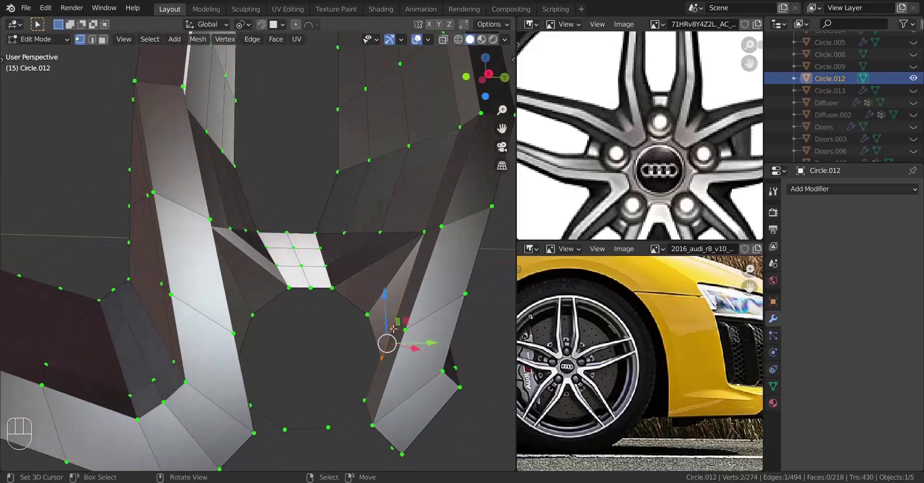
pyautogui.moveTo(307, 320); pyautogui.dragTo(226, 327, button='middle')
pyautogui.rightClick(219, 329)
pyautogui.keyDown('shift'); pyautogui.rightClick(242, 313); pyautogui.keyUp('shift')
pyautogui.press('j')
# Try to slide the window strip's bottom vertices along their edges beside the panel above the bolt hole.
pyautogui.rightClick(222, 229)
pyautogui.keyDown('shift'); pyautogui.rightClick(248, 231); pyautogui.keyUp('shift')
pyautogui.moveTo(246, 235); pyautogui.dragTo(161, 226, button='middle')
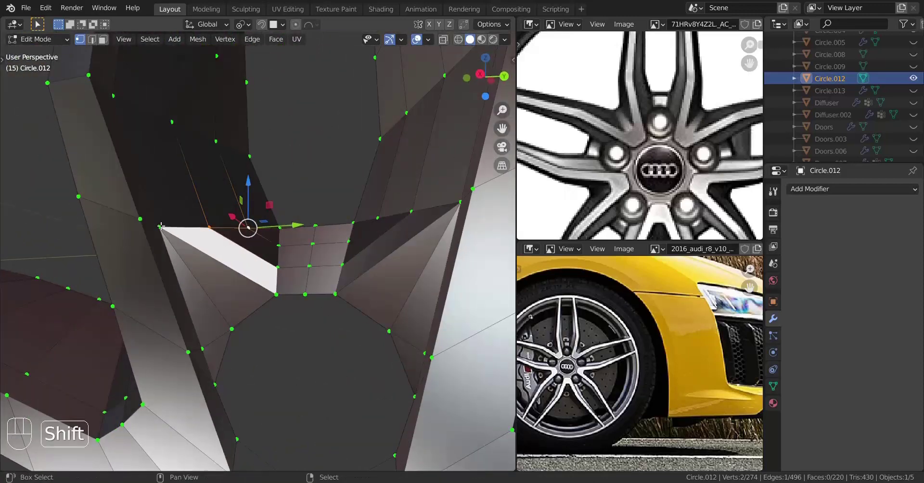
pyautogui.press('g')
pyautogui.press('g')
pyautogui.click(231, 245)
pyautogui.moveTo(231, 245); pyautogui.dragTo(274, 263, button='middle')
pyautogui.hotkey('ctrl', 'z')
pyautogui.hotkey('ctrl', 'z')
pyautogui.hotkey('ctrl', 'z')
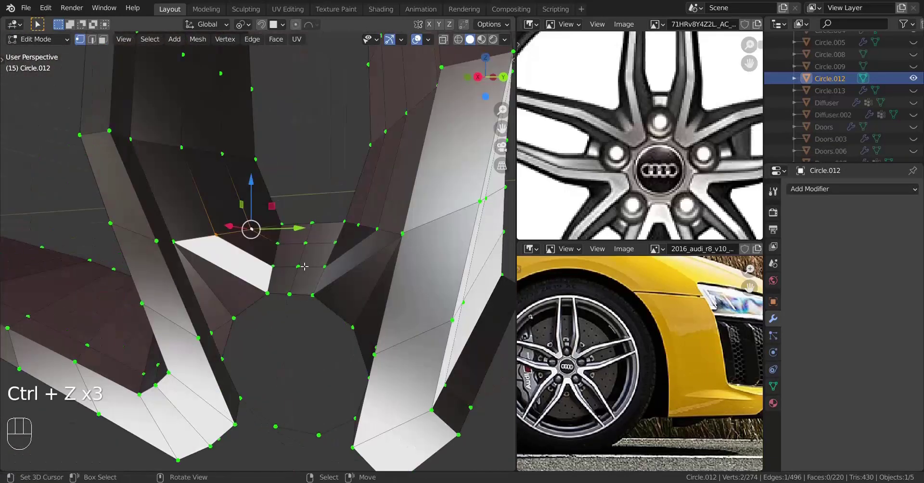
# Select the vertex loop around the bolt hole, leaving out the connected spoke-arm edges.
pyautogui.keyDown('alt'); pyautogui.rightClick(335, 317); pyautogui.keyUp('alt')
pyautogui.scroll(-3, 308, 337)
pyautogui.keyDown('shift'); pyautogui.moveTo(260, 467); pyautogui.dragTo(200, 333, button='middle'); pyautogui.keyUp('shift')
pyautogui.scroll(3, 313, 365)
pyautogui.keyDown('alt'); pyautogui.keyDown('shift'); pyautogui.rightClick(278, 356); pyautogui.keyUp('shift'); pyautogui.keyUp('alt')
pyautogui.keyDown('ctrl'); pyautogui.moveTo(127, 263); pyautogui.dragTo(216, 338); pyautogui.keyUp('ctrl')
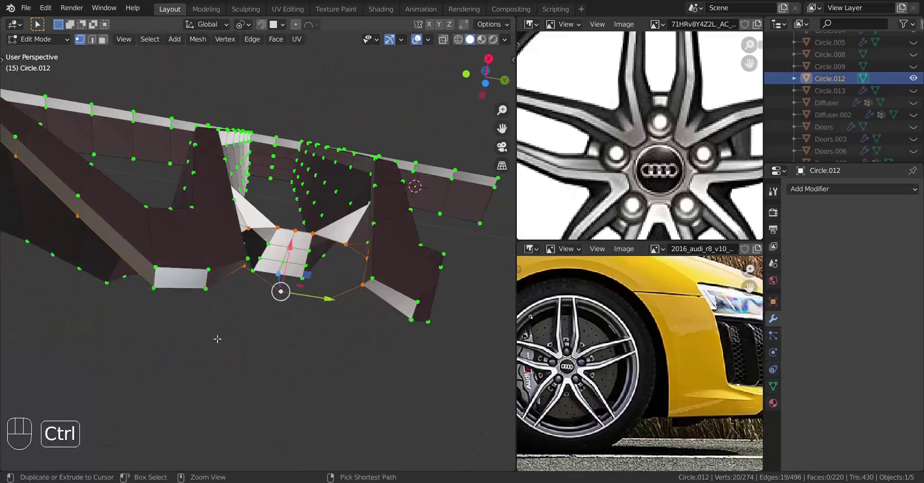
pyautogui.moveTo(216, 338); pyautogui.dragTo(181, 352, button='middle')
pyautogui.press('z')
pyautogui.scroll(-2, 121, 270)
pyautogui.keyDown('ctrl'); pyautogui.moveTo(79, 209); pyautogui.dragTo(237, 363); pyautogui.keyUp('ctrl')
pyautogui.press('z')
pyautogui.scroll(2, 360, 300)
# Fill the selected bolt-hole outline with a face and inset it to follow the blueprint's bolt-hole ring.
pyautogui.press('KP_3')
pyautogui.scroll(5, 359, 300)
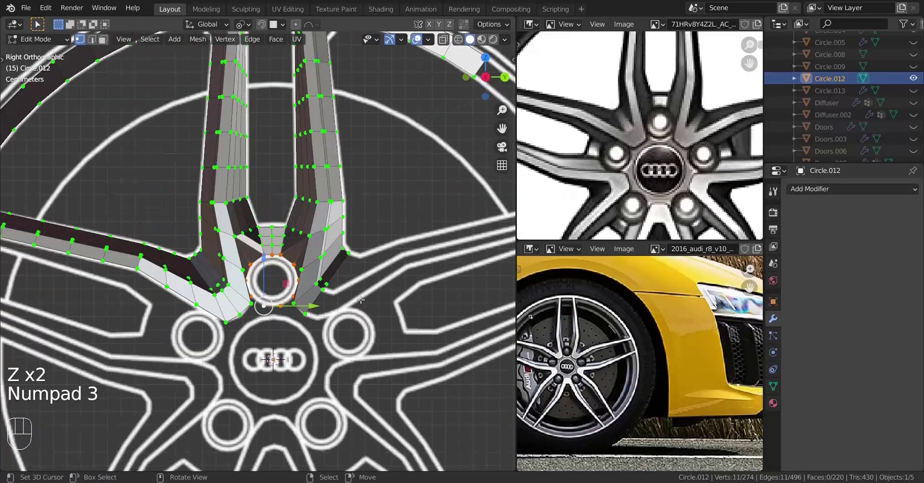
pyautogui.press('f')
pyautogui.press('i')
pyautogui.click(331, 379)
pyautogui.press('z')
pyautogui.press('z')
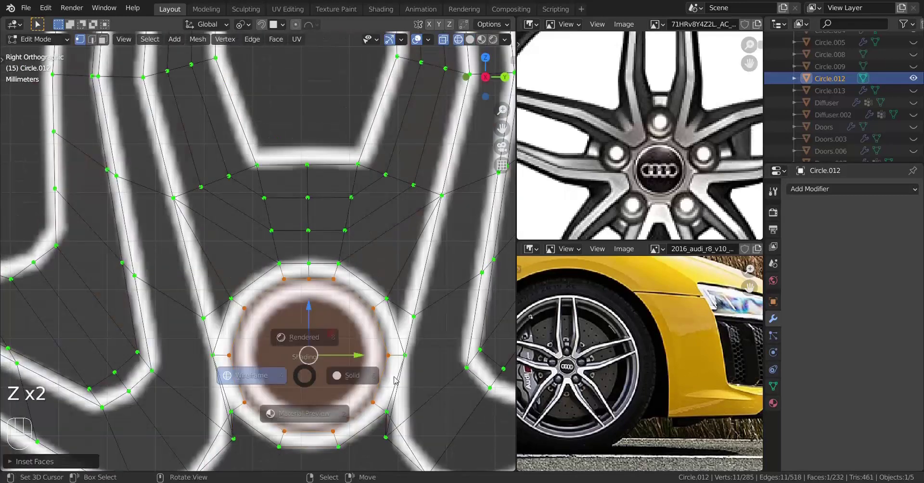
# Delete the inset's inner face to open the bolt hole, and recalculate the normals of the whole mesh.
pyautogui.press('x')
pyautogui.click(400, 360)
pyautogui.press('z')
pyautogui.moveTo(394, 368)
pyautogui.mouseDown(button='middle')
pyautogui.moveTo(347, 385)
pyautogui.moveTo(308, 366)
pyautogui.mouseUp(button='middle')
pyautogui.press('a')
pyautogui.moveTo(288, 353)
pyautogui.mouseDown(button='middle')
pyautogui.moveTo(262, 340)
pyautogui.moveTo(298, 384)
pyautogui.moveTo(268, 384)
pyautogui.moveTo(285, 352)
pyautogui.moveTo(335, 345)
pyautogui.moveTo(346, 293)
pyautogui.moveTo(329, 324)
pyautogui.moveTo(273, 352)
pyautogui.mouseUp(button='middle')
pyautogui.scroll(2, 287, 351)
pyautogui.hotkey('shift', 'n')
pyautogui.press('Tab')
pyautogui.press('Tab')
# Try sliding the vertices beside the panel along their edges toward the bolt-hole ring on one side.
pyautogui.click(162, 278)
pyautogui.press('g')
pyautogui.press('g')
pyautogui.click(181, 390)
pyautogui.moveTo(181, 391); pyautogui.dragTo(263, 243, button='middle')
pyautogui.click(247, 260)
pyautogui.keyDown('shift'); pyautogui.click(290, 253); pyautogui.keyUp('shift')
pyautogui.press('g')
pyautogui.press('g')
pyautogui.click(308, 236)
pyautogui.press('g')
pyautogui.press('g')
pyautogui.click(327, 284)
pyautogui.moveTo(300, 300); pyautogui.dragTo(288, 332, button='middle')
pyautogui.hotkey('ctrl', 'z')
pyautogui.hotkey('ctrl', 'z')
pyautogui.hotkey('ctrl', 'z')
# Remove the two vertices along one window strip's bottom edge and connect the strip's upper vertex to the bolt-hole ring's top corner.
pyautogui.press('x')
pyautogui.click(345, 344)
pyautogui.rightClick(198, 143)
pyautogui.keyDown('shift'); pyautogui.rightClick(317, 350); pyautogui.keyUp('shift')
pyautogui.press('j')
# Try to slide the panel's lower side vertex down to the corner of the bolt-hole ring.
pyautogui.rightClick(327, 307)
pyautogui.press('g')
pyautogui.press('g')
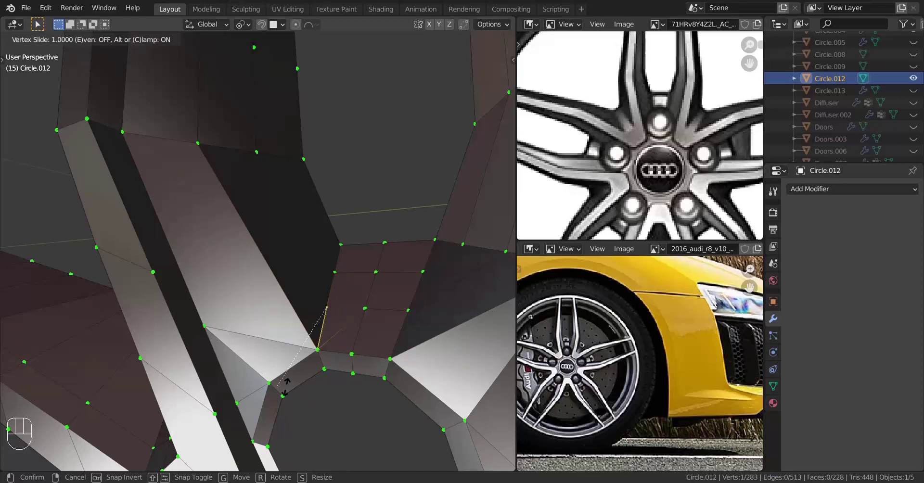
pyautogui.click(284, 387)
pyautogui.moveTo(284, 386); pyautogui.dragTo(304, 351, button='middle')
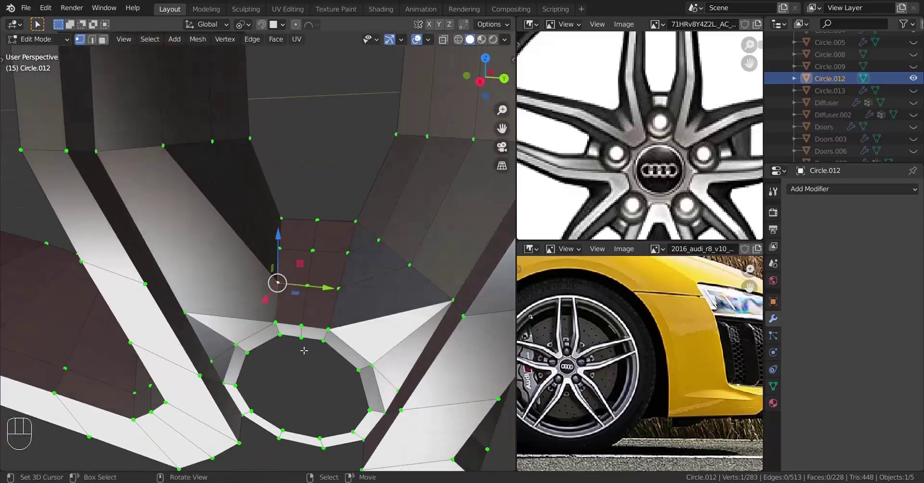
# Merge the panel's lowest row of inner vertices into the vertices along the top of the bolt-hole ring.
pyautogui.keyDown('shift'); pyautogui.rightClick(332, 326); pyautogui.keyUp('shift')
pyautogui.press('m')
pyautogui.click(294, 275)
pyautogui.rightClick(281, 283)
pyautogui.keyDown('shift'); pyautogui.rightClick(279, 320); pyautogui.keyUp('shift')
pyautogui.press('m')
pyautogui.click(288, 314)
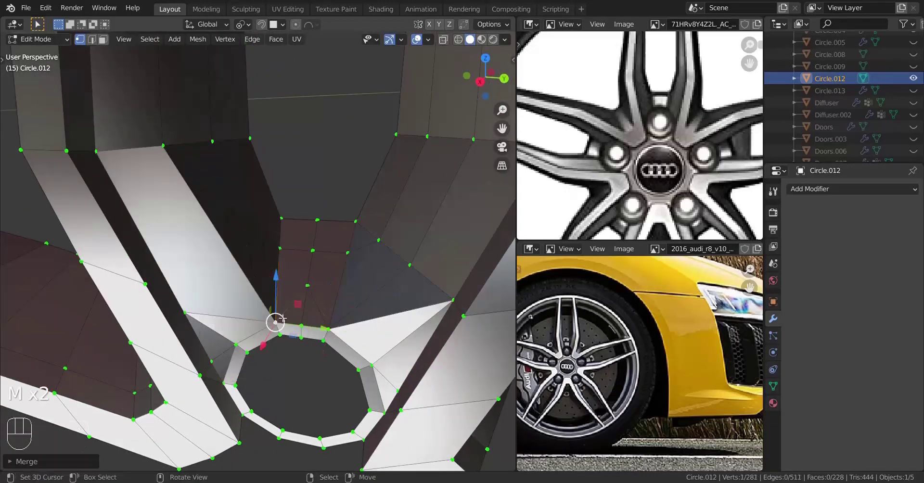
pyautogui.rightClick(308, 287)
pyautogui.press('m')
pyautogui.click(307, 319)
# Examine the shading and topology around the bolt hole from several angles.
pyautogui.press('a')
pyautogui.moveTo(307, 319); pyautogui.dragTo(347, 348, button='middle')
pyautogui.scroll(-2, 357, 332)
pyautogui.scroll(-2, 337, 361)
pyautogui.press('a')
pyautogui.press('a')
pyautogui.press('a')
pyautogui.press('Tab')
pyautogui.moveTo(298, 390); pyautogui.dragTo(206, 331, button='middle')
# Connect the spoke-side vertex beside the bolt hole to the panel's side vertex with a cut across the adjoining faces.
pyautogui.press('Tab')
pyautogui.scroll(4, 269, 353)
pyautogui.scroll(3, 264, 352)
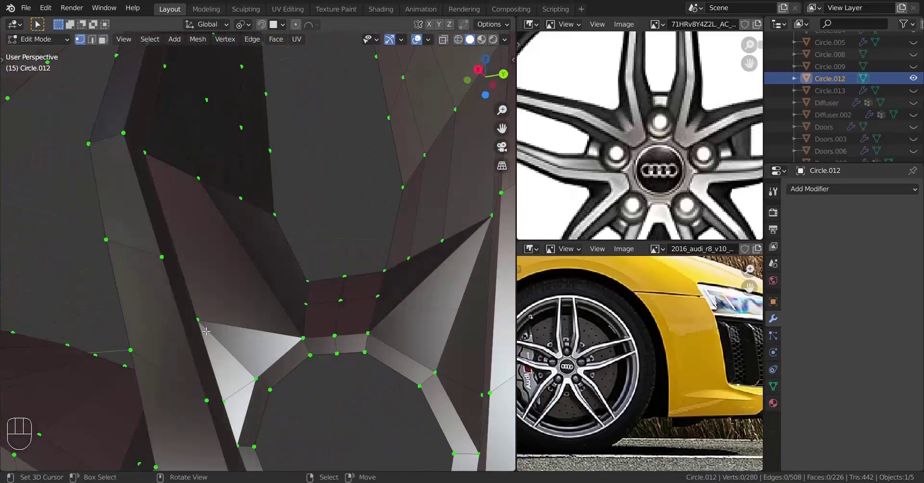
pyautogui.rightClick(205, 328)
pyautogui.keyDown('shift'); pyautogui.rightClick(306, 288); pyautogui.keyUp('shift')
pyautogui.press('j')
pyautogui.moveTo(306, 337); pyautogui.dragTo(342, 370, button='middle')
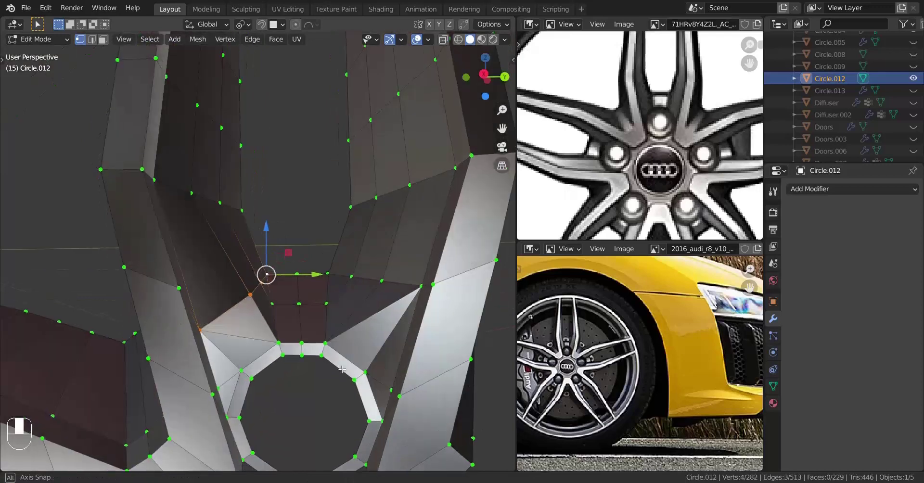
# Add a centred loop cut across the bottom segment of the bolt-hole ring.
pyautogui.scroll(-4, 340, 366)
pyautogui.scroll(1, 338, 361)
pyautogui.hotkey('ctrl', 'r')
pyautogui.click(288, 360)
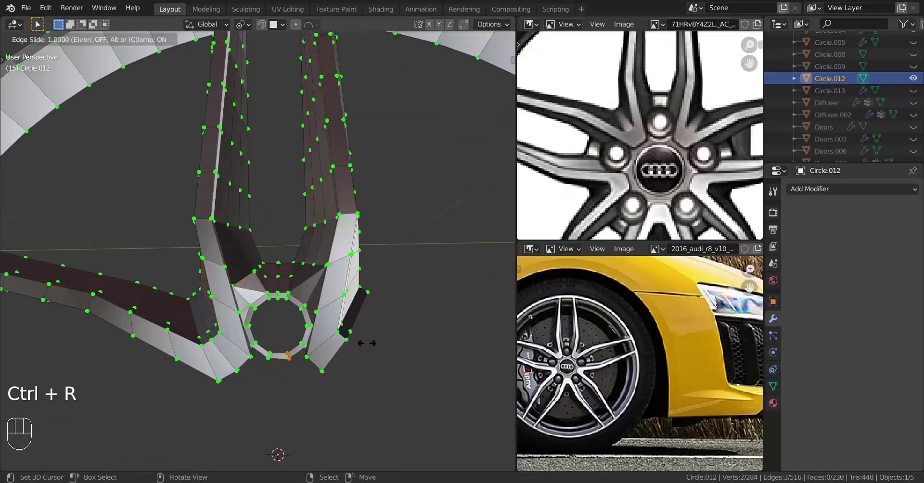
pyautogui.rightClick(367, 340)
# Slide the middle vertex of the new cut beside the panel along its edge to even out the surrounding faces.
pyautogui.scroll(6, 308, 312)
pyautogui.moveTo(248, 294); pyautogui.dragTo(242, 267, button='middle')
pyautogui.rightClick(244, 274)
pyautogui.press('g')
pyautogui.press('g')
pyautogui.click(274, 307)
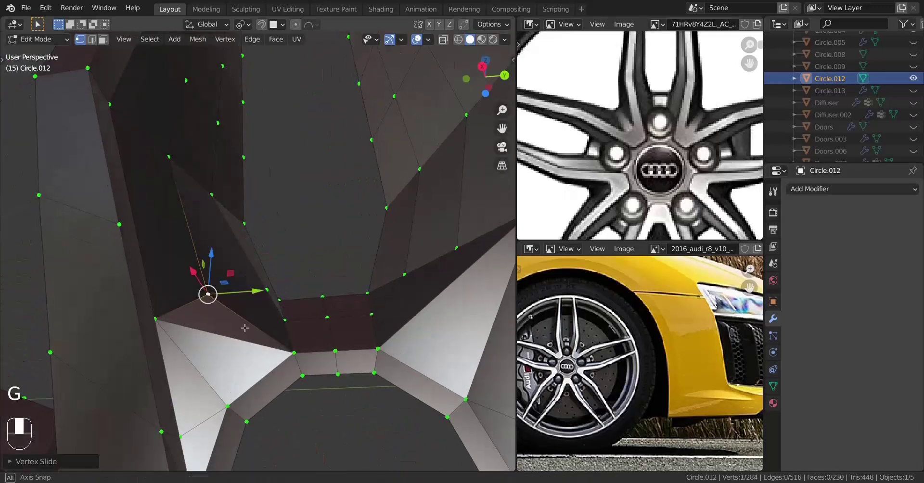
pyautogui.press('g')
pyautogui.press('g')
pyautogui.moveTo(244, 325); pyautogui.dragTo(271, 362, button='middle')
pyautogui.click(274, 358)
# Check the reshaped faces between the spoke arm and the panel in both object and edit mode.
pyautogui.press('a')
pyautogui.press('a')
pyautogui.press('a')
pyautogui.press('a')
pyautogui.press('Tab')
pyautogui.press('Tab')
pyautogui.press('a')
pyautogui.press('a')
pyautogui.press('a')
pyautogui.press('Tab')
pyautogui.scroll(3, 303, 281)
# Join the two triangles beside the bolt hole into one face and split it along the other diagonal, from ring vertex to slid vertex.
pyautogui.press('Tab')
pyautogui.click(270, 361)
pyautogui.keyDown('shift'); pyautogui.click(268, 273); pyautogui.keyUp('shift')
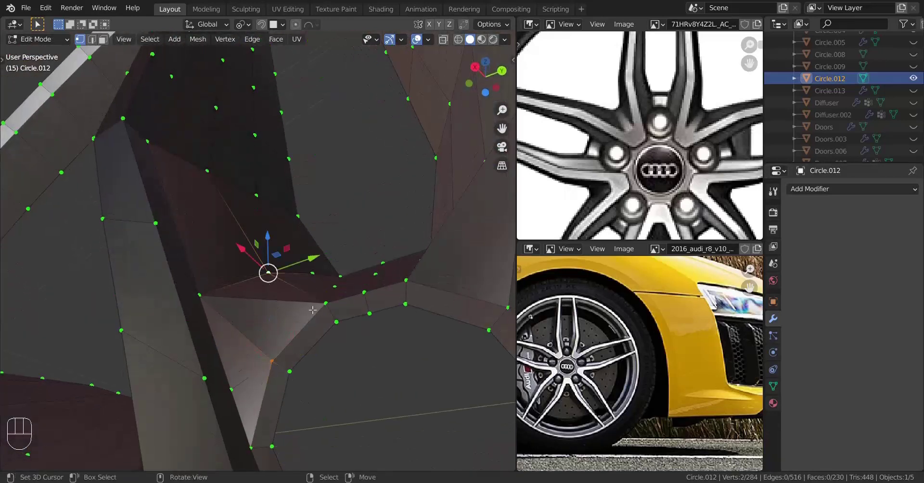
pyautogui.keyDown('shift'); pyautogui.rightClick(324, 304); pyautogui.keyUp('shift')
pyautogui.keyDown('shift'); pyautogui.rightClick(201, 296); pyautogui.keyUp('shift')
pyautogui.press('f')
pyautogui.rightClick(272, 360)
pyautogui.keyDown('shift'); pyautogui.rightClick(269, 274); pyautogui.keyUp('shift')
pyautogui.press('j')
pyautogui.moveTo(284, 308)
pyautogui.mouseDown(button='middle')
pyautogui.moveTo(305, 341)
pyautogui.moveTo(364, 377)
pyautogui.moveTo(305, 359)
pyautogui.moveTo(310, 402)
pyautogui.moveTo(305, 336)
pyautogui.moveTo(195, 254)
pyautogui.moveTo(295, 310)
pyautogui.mouseUp(button='middle')
pyautogui.hotkey('ctrl', 'z')
pyautogui.hotkey('ctrl', 'shift', 'z')
# Examine the topology between the window strips, the panel and the bolt-hole ring with the mesh selected and deselected.
pyautogui.press('a')
pyautogui.press('a')
pyautogui.press('a')
pyautogui.press('a')
pyautogui.press('a')
pyautogui.press('a')
pyautogui.press('a')
pyautogui.scroll(-8, 253, 331)
pyautogui.scroll(6, 255, 327)
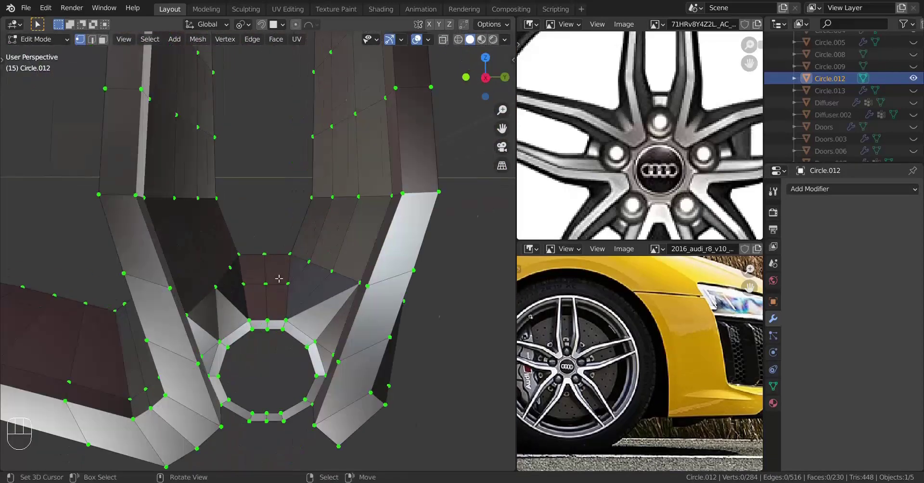
pyautogui.scroll(2, 279, 278)
pyautogui.keyDown('shift'); pyautogui.moveTo(268, 339); pyautogui.dragTo(275, 274, button='middle'); pyautogui.keyUp('shift')
pyautogui.rightClick(264, 212)
pyautogui.moveTo(274, 308); pyautogui.dragTo(311, 319, button='middle')
pyautogui.press('a')
pyautogui.scroll(-6, 314, 305)
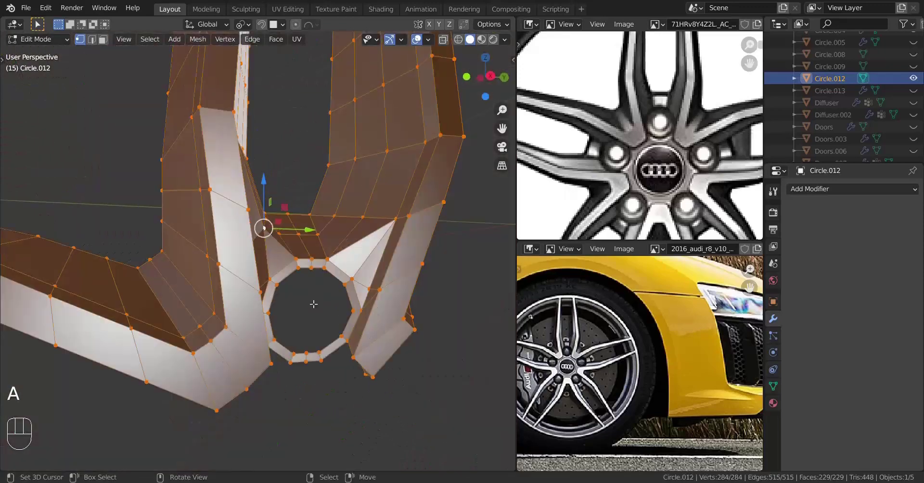
# Examine the spoke mesh and lug hole from several angles in both Object Mode and Edit Mode.
pyautogui.press('a')
pyautogui.press('a')
pyautogui.press('a')
pyautogui.press('Tab')
pyautogui.scroll(4, 285, 278)
pyautogui.scroll(-4, 273, 292)
pyautogui.moveTo(251, 339); pyautogui.dragTo(277, 232, button='middle')
pyautogui.scroll(2, 277, 232)
pyautogui.keyDown('shift'); pyautogui.moveTo(276, 232); pyautogui.dragTo(276, 258, button='middle'); pyautogui.keyUp('shift')
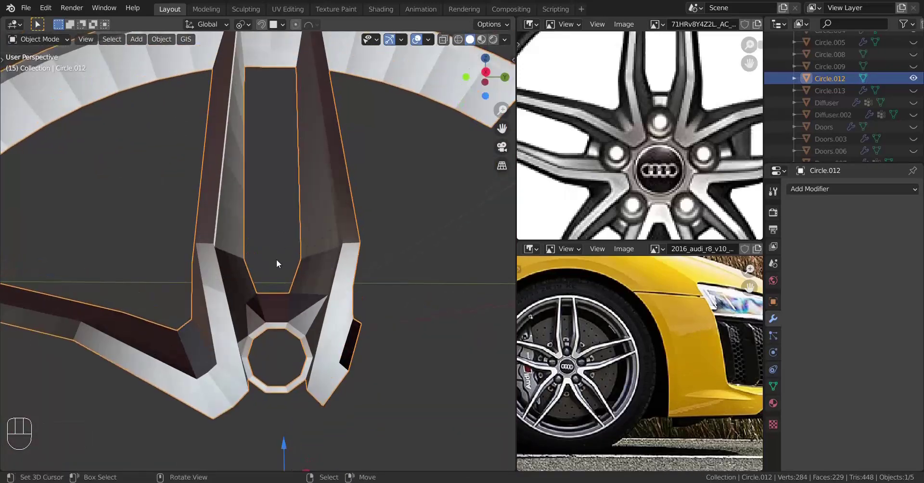
pyautogui.scroll(-4, 276, 259)
pyautogui.scroll(5, 268, 292)
pyautogui.press('Tab')
pyautogui.moveTo(269, 317); pyautogui.dragTo(330, 310, button='middle')
pyautogui.scroll(-2, 309, 237)
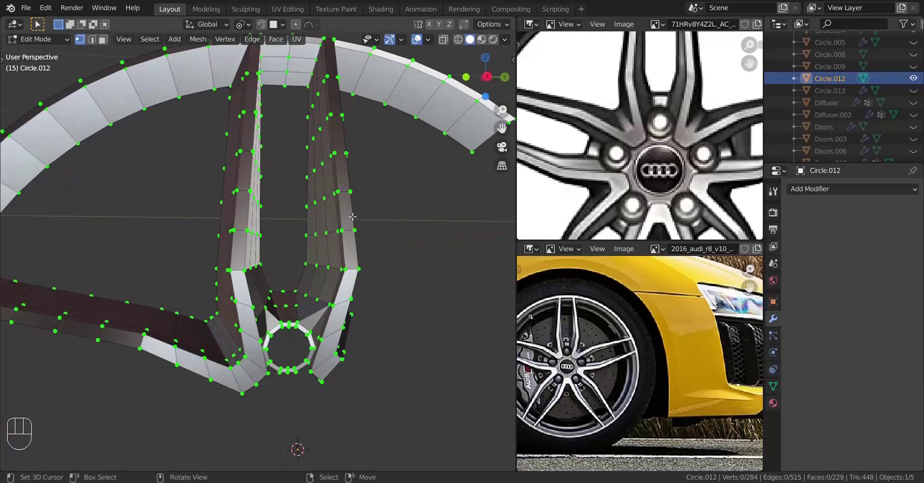
# Delete the vertices of the linked spoke half on the +Y side in right orthographic view, keeping the centre edge loop.
pyautogui.press('KP_3')
pyautogui.press('h')
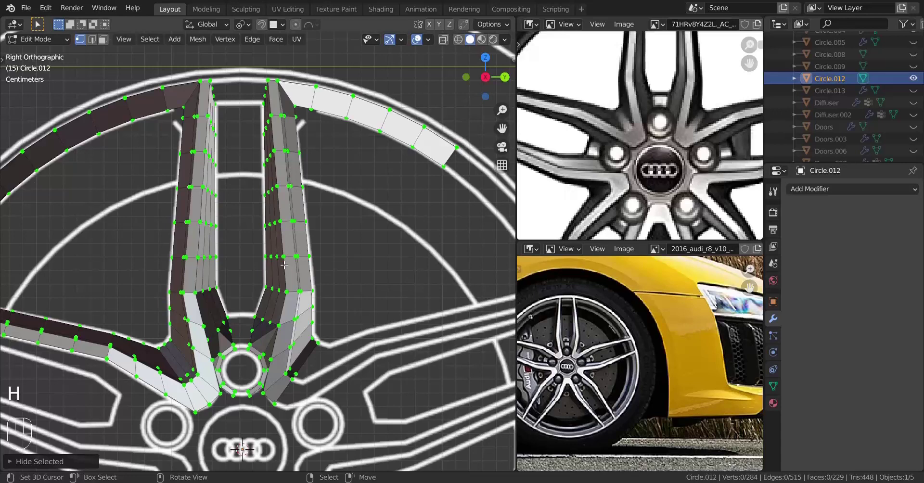
pyautogui.press('l')
pyautogui.press('x')
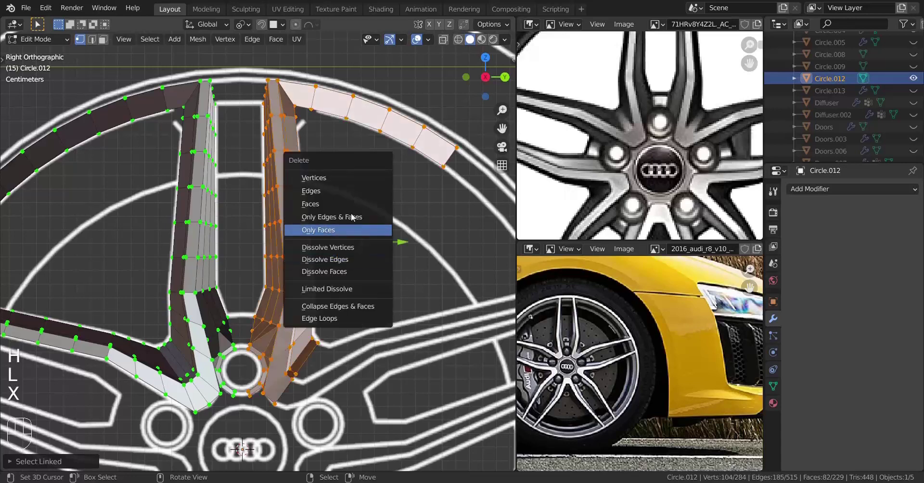
pyautogui.click(349, 176)
pyautogui.hotkey('alt', 'h')
pyautogui.scroll(-2, 334, 228)
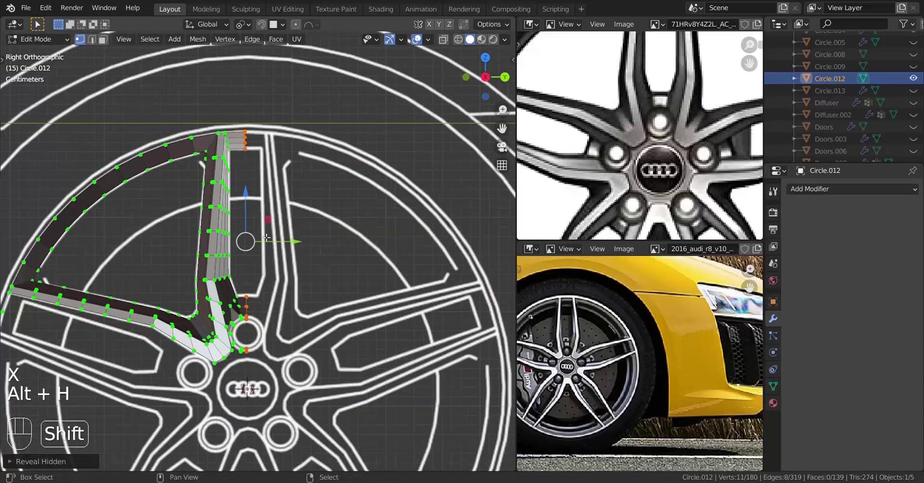
# Isolate and select the upright spoke half with its adjoining rim section, using the spoke-junction and rim-midpoint edge loops as boundaries.
pyautogui.keyDown('shift'); pyautogui.moveTo(267, 347); pyautogui.dragTo(357, 316, button='middle'); pyautogui.keyUp('shift')
pyautogui.scroll(5, 356, 316)
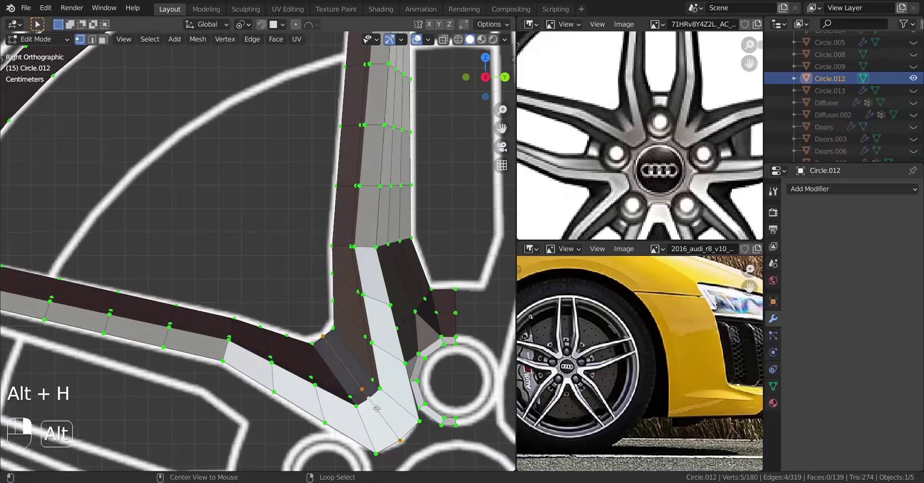
pyautogui.keyDown('alt'); pyautogui.click(377, 407); pyautogui.keyUp('alt')
pyautogui.scroll(-4, 352, 315)
pyautogui.press('h')
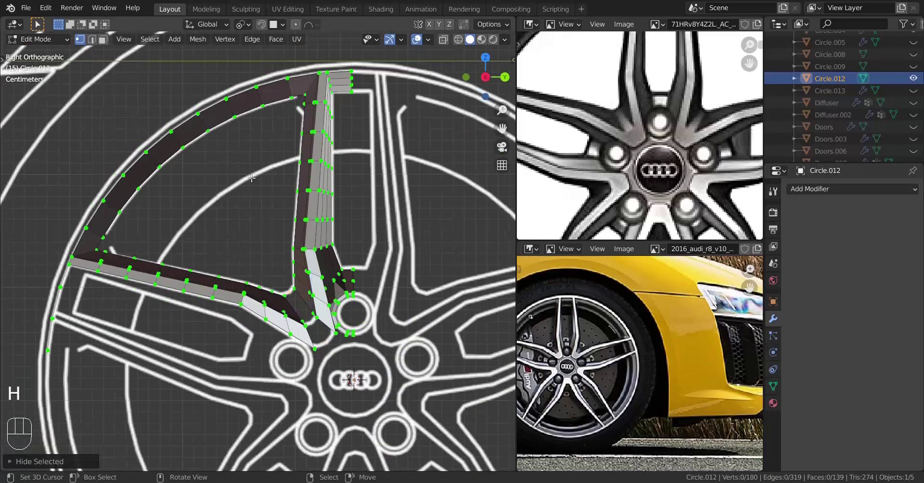
pyautogui.keyDown('alt'); pyautogui.click(209, 124); pyautogui.keyUp('alt')
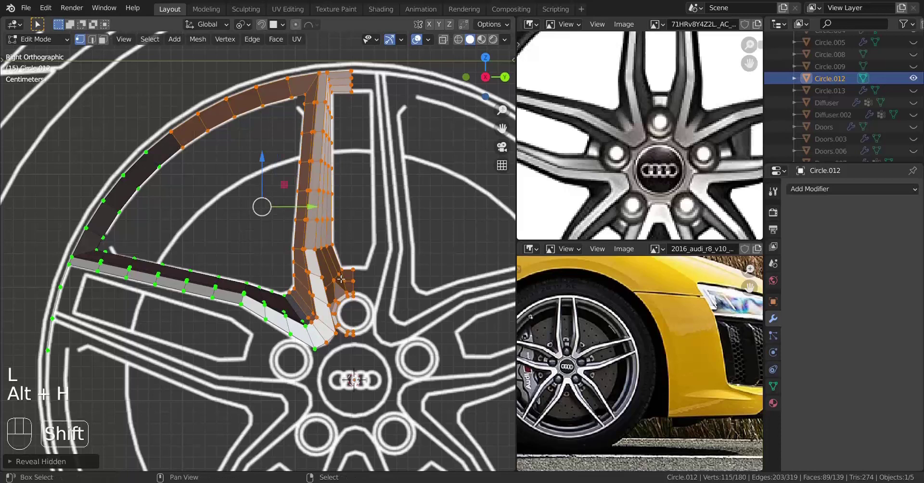
# Try to mirror a duplicate of the selected spoke half along Y about the current pivot, and undo it.
pyautogui.hotkey('shift', 'd')
pyautogui.press('s')
pyautogui.press('y')
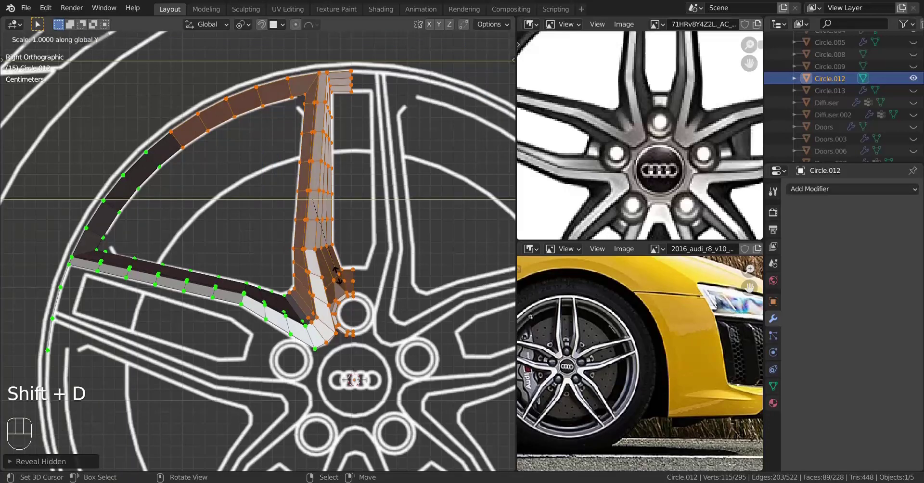
pyautogui.press('-')
pyautogui.press('Return')
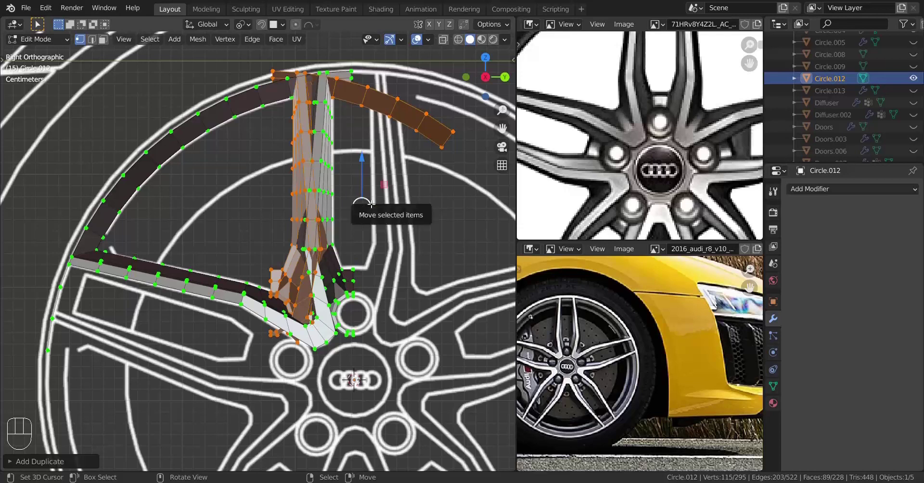
pyautogui.scroll(-2, 365, 212)
pyautogui.hotkey('ctrl', 'z')
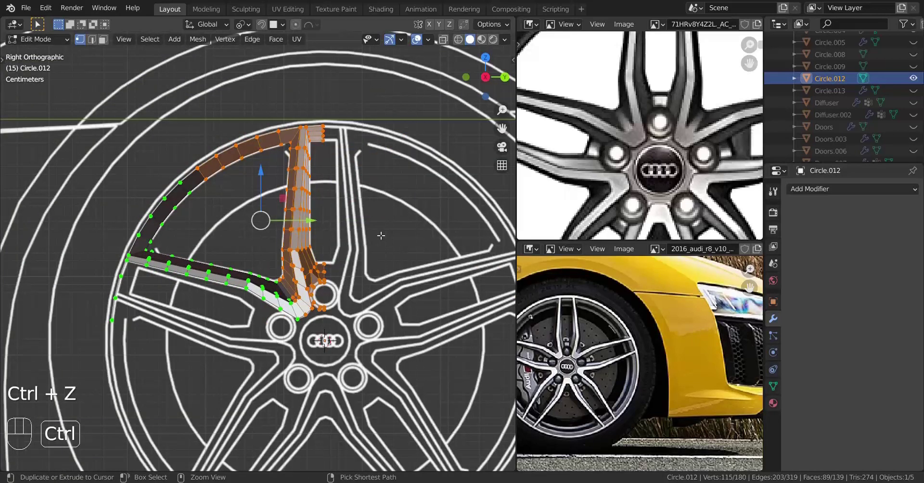
# Set the pivot point to the 3D Cursor and mirror a duplicate of the selected spoke half with a Y scale of -1.
pyautogui.press('.')
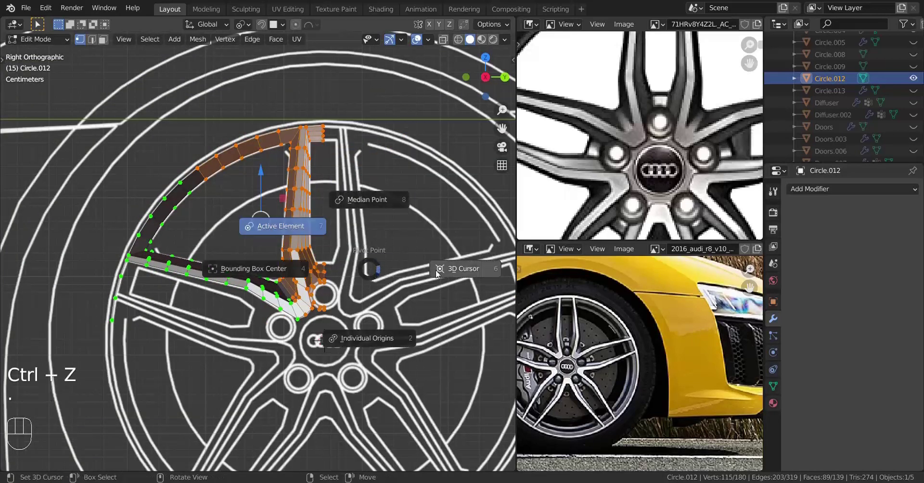
pyautogui.click(459, 270)
pyautogui.press('g')
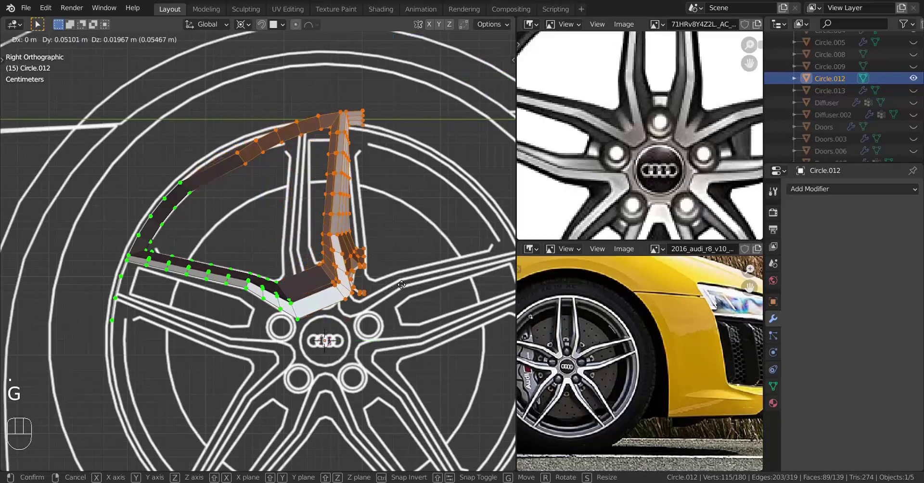
pyautogui.press('Escape')
pyautogui.scroll(2, 350, 299)
pyautogui.hotkey('shift', 'd')
pyautogui.press('s')
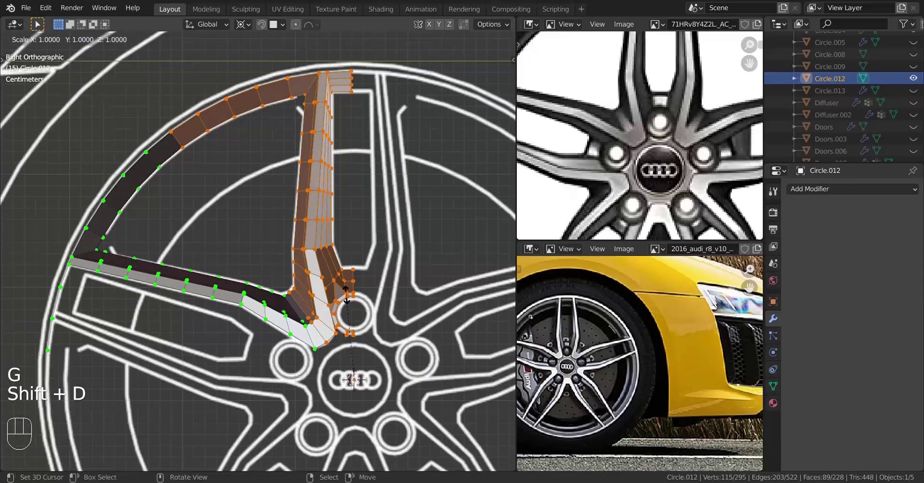
pyautogui.write('y')
pyautogui.write('-1')
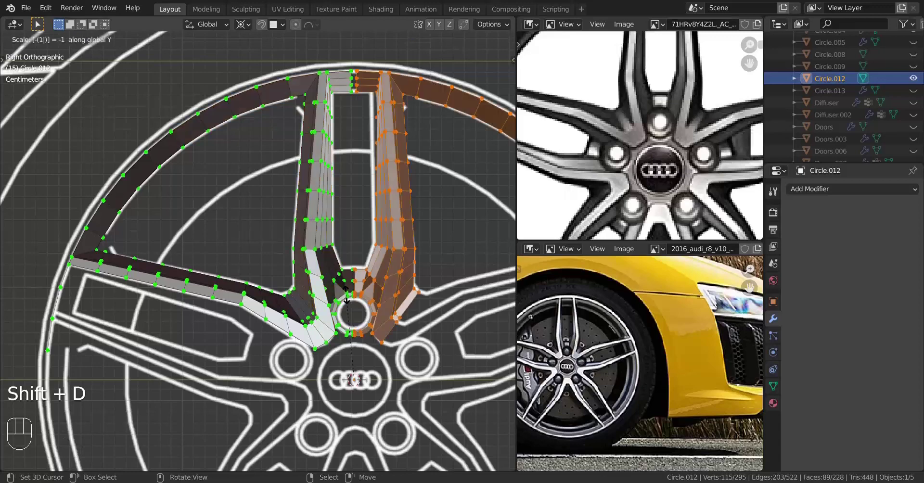
pyautogui.press('Return')
# Rotate the mirrored half around the 3D Cursor to close the gap at the top of the centre seam.
pyautogui.keyDown('shift'); pyautogui.moveTo(363, 218); pyautogui.dragTo(318, 292, button='middle'); pyautogui.keyUp('shift')
pyautogui.scroll(4, 362, 217)
pyautogui.scroll(4, 319, 292)
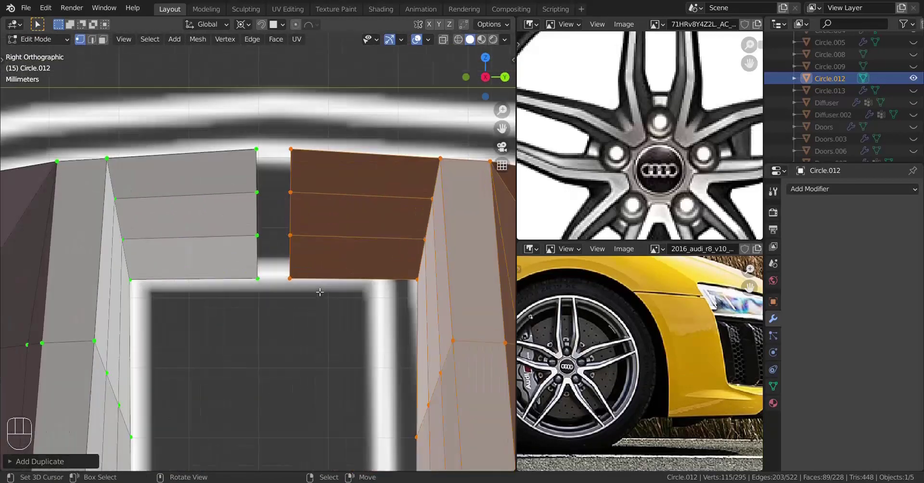
pyautogui.press('r')
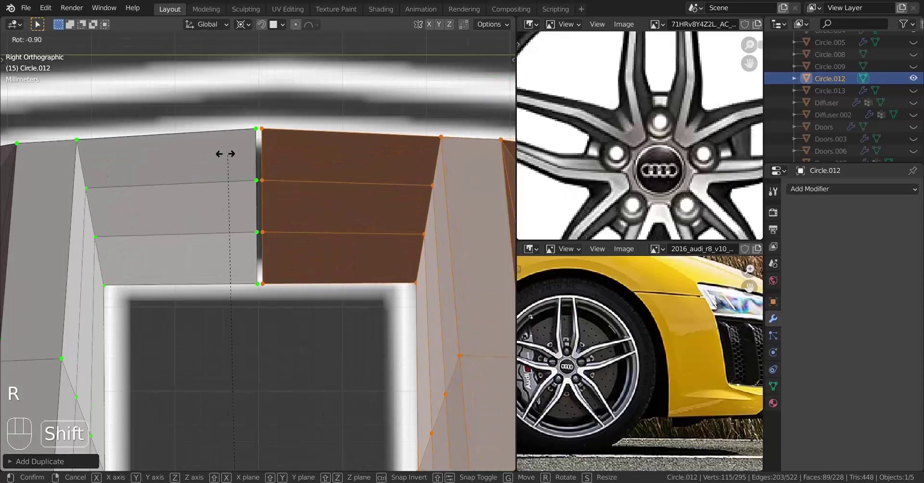
pyautogui.click(68, 106)
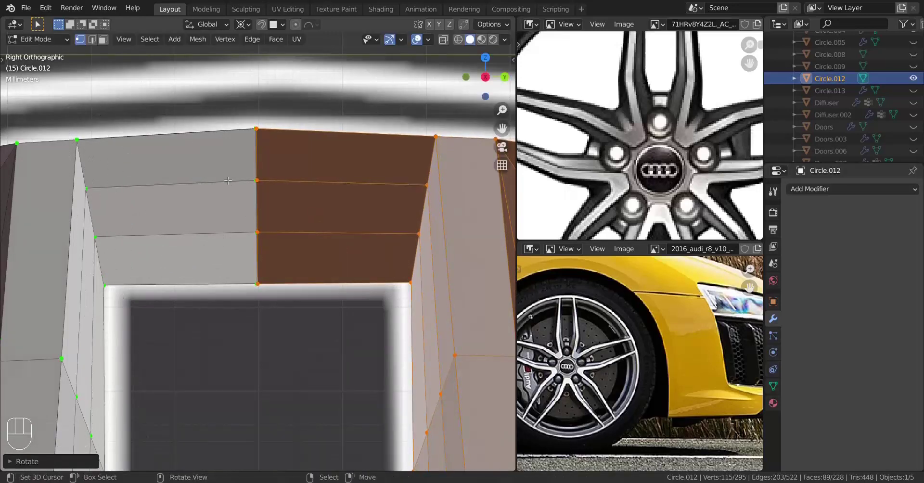
pyautogui.keyDown('shift'); pyautogui.moveTo(284, 184); pyautogui.dragTo(295, 311, button='middle'); pyautogui.keyUp('shift')
pyautogui.scroll(7, 295, 311)
pyautogui.keyDown('shift'); pyautogui.moveTo(363, 336); pyautogui.dragTo(325, 305, button='middle'); pyautogui.keyUp('shift')
pyautogui.scroll(9, 324, 305)
pyautogui.scroll(5, 386, 252)
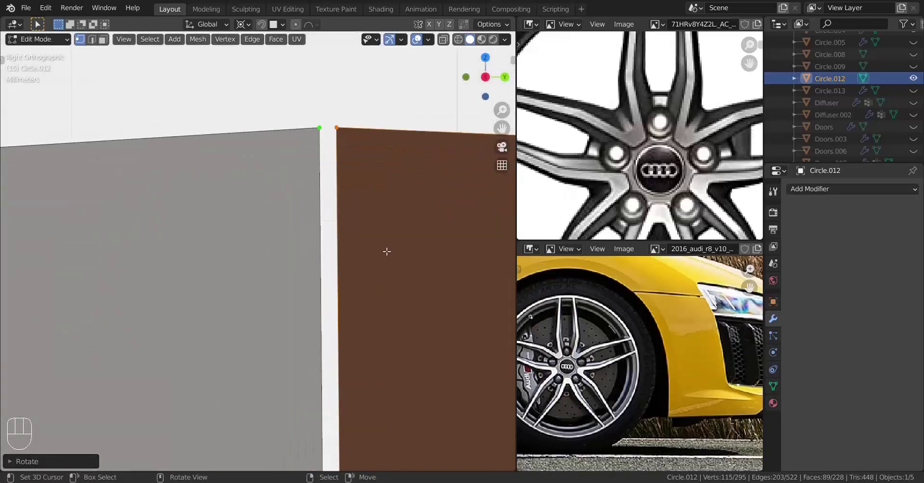
pyautogui.press('r')
pyautogui.keyDown('shift'); pyautogui.click(283, 181); pyautogui.keyUp('shift')
pyautogui.keyDown('shift'); pyautogui.moveTo(283, 182); pyautogui.dragTo(243, 294, button='middle'); pyautogui.keyUp('shift')
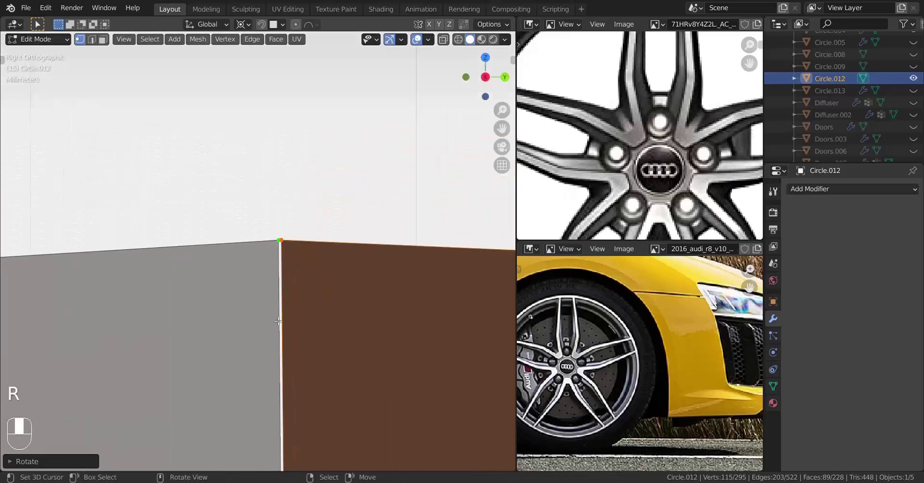
pyautogui.press('e')
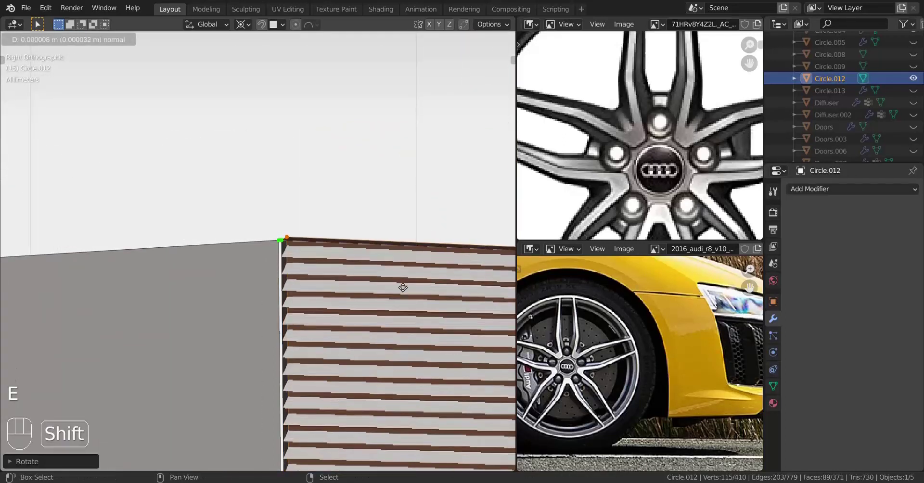
pyautogui.click(391, 287)
pyautogui.hotkey('ctrl', 'z')
pyautogui.hotkey('ctrl', 'z')
# Fine-tune the mirrored half's rotation to meet the centre seam, and merge all vertices by distance.
pyautogui.press('r')
pyautogui.keyDown('shift'); pyautogui.click(346, 289); pyautogui.keyUp('shift')
pyautogui.scroll(-15, 308, 299)
pyautogui.keyDown('shift'); pyautogui.moveTo(293, 414); pyautogui.dragTo(288, 312, button='middle'); pyautogui.keyUp('shift')
pyautogui.press('a')
pyautogui.scroll(3, 288, 312)
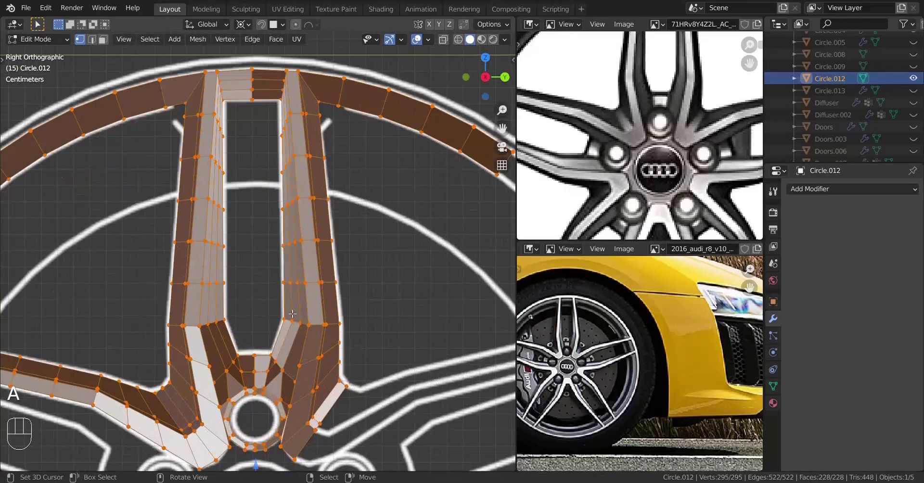
pyautogui.press('m')
pyautogui.click(264, 355)
# Examine the centre seam above and below the lug hole for vertex pairs that still need merging.
pyautogui.scroll(-4, 264, 355)
pyautogui.scroll(4, 289, 346)
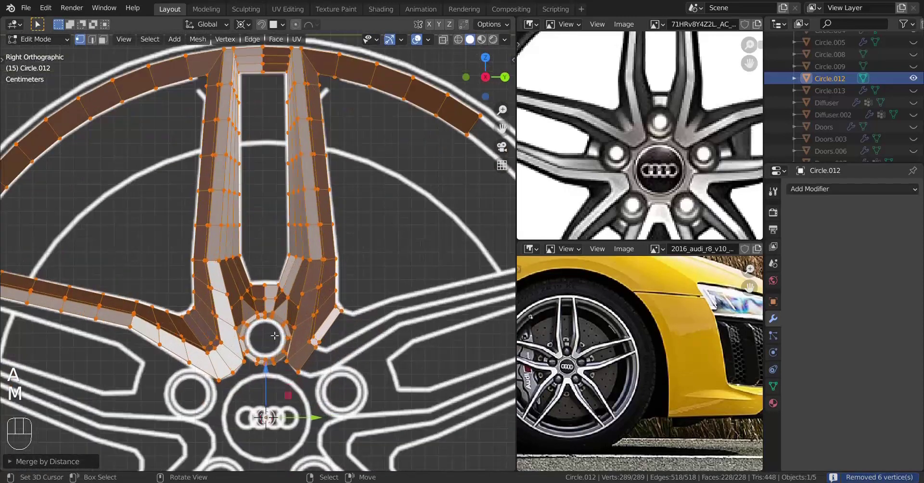
pyautogui.keyDown('shift'); pyautogui.moveTo(311, 354); pyautogui.dragTo(307, 353, button='middle'); pyautogui.keyUp('shift')
pyautogui.scroll(-1, 293, 327)
pyautogui.keyDown('shift'); pyautogui.moveTo(287, 311); pyautogui.dragTo(310, 298, button='middle'); pyautogui.keyUp('shift')
pyautogui.scroll(5, 310, 310)
pyautogui.scroll(8, 312, 317)
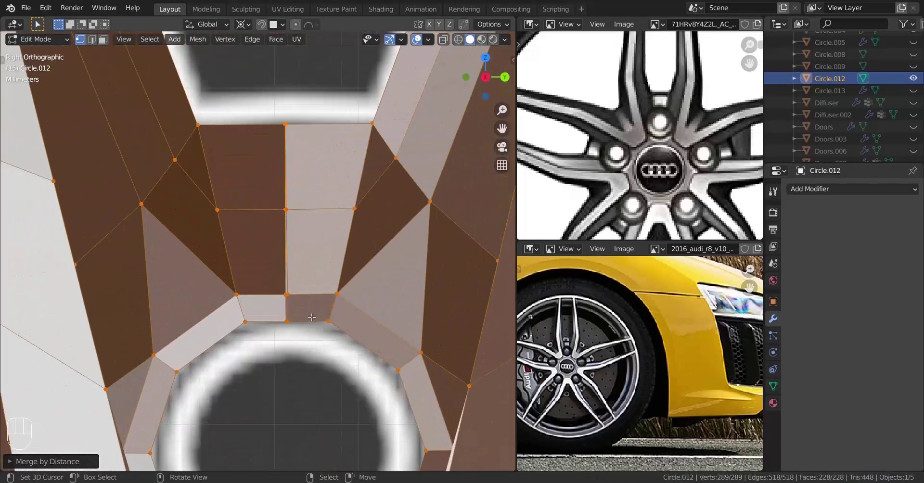
pyautogui.scroll(-6, 312, 319)
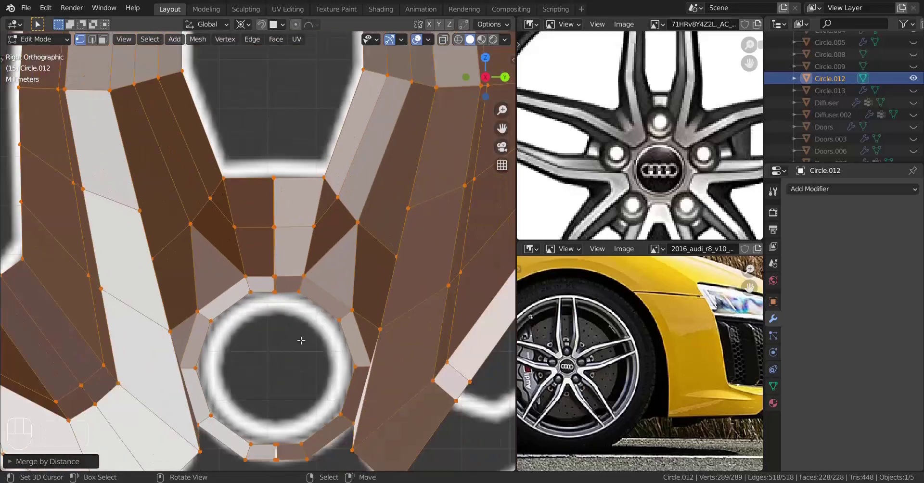
pyautogui.keyDown('shift'); pyautogui.moveTo(301, 339); pyautogui.dragTo(299, 185, button='middle'); pyautogui.keyUp('shift')
pyautogui.scroll(5, 299, 159)
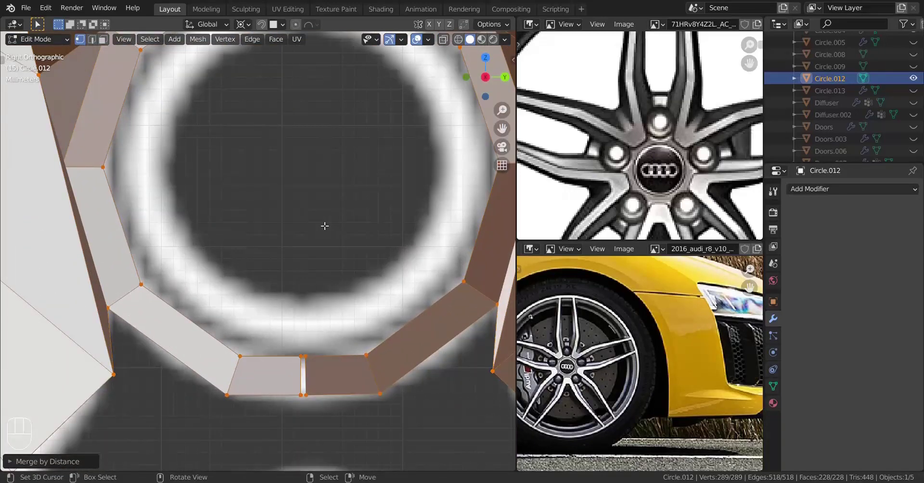
pyautogui.scroll(-5, 325, 226)
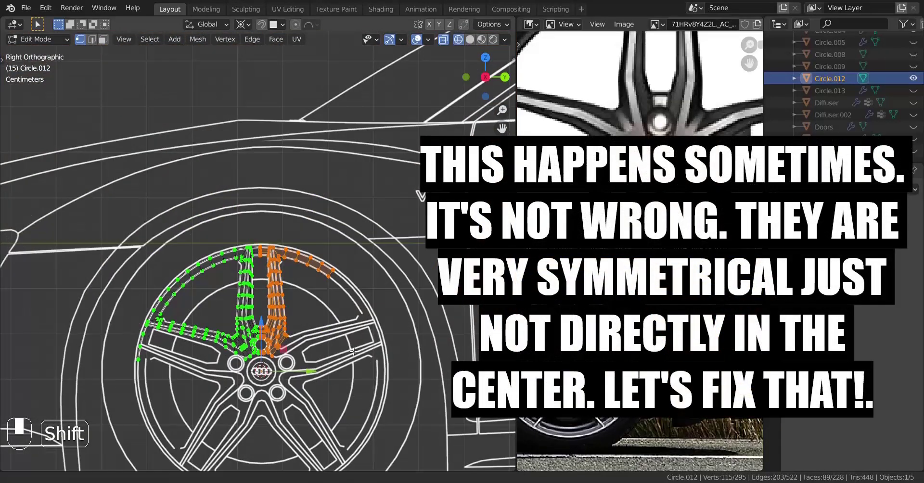
# Merge the seam vertex pairs between the spoke opening and the lug hole's upper inner edge, each at center.
pyautogui.scroll(8, 355, 351)
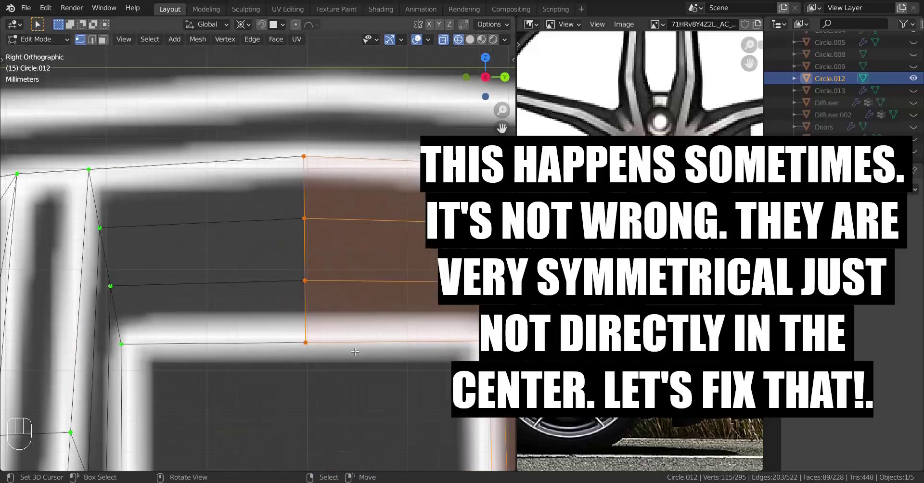
pyautogui.scroll(6, 337, 376)
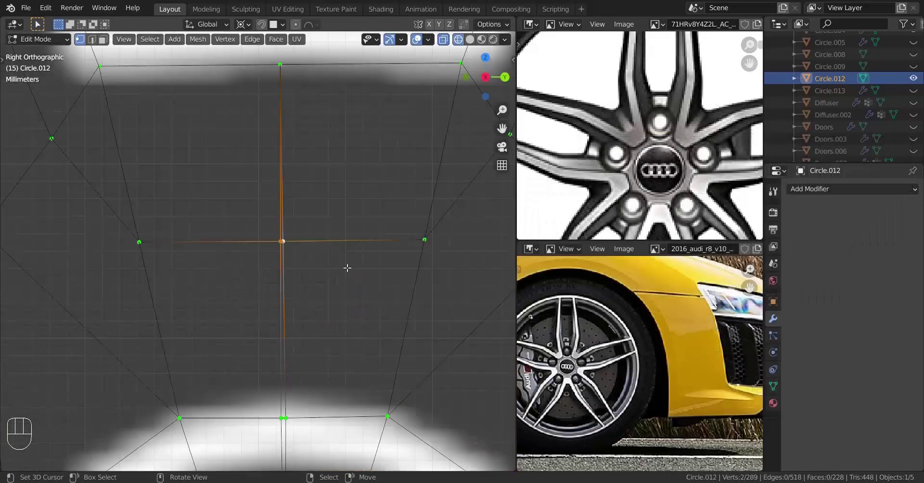
pyautogui.press('m')
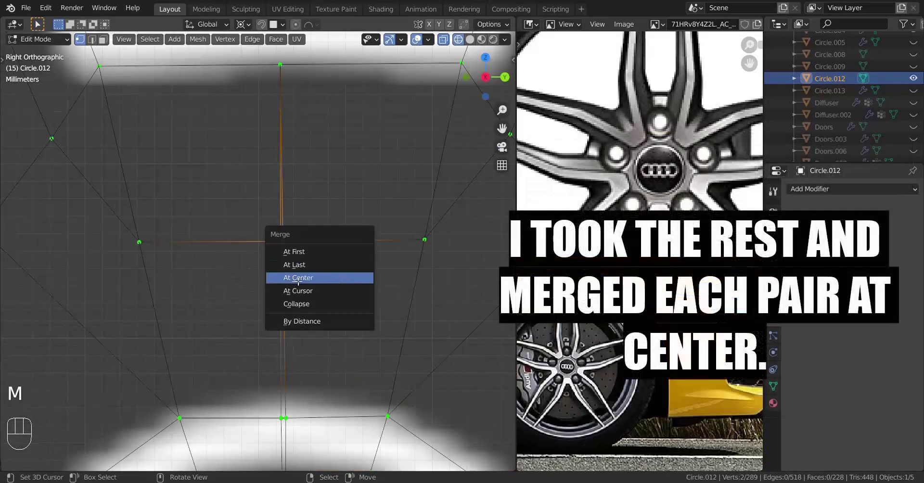
pyautogui.click(298, 278)
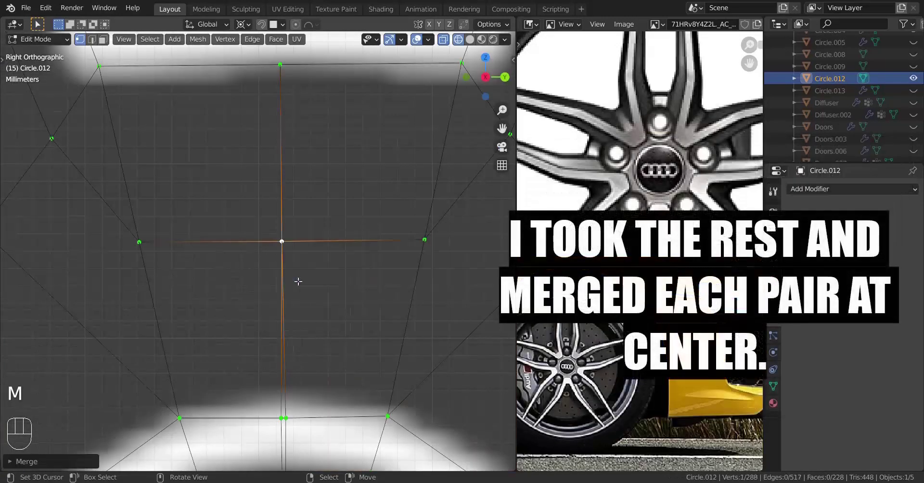
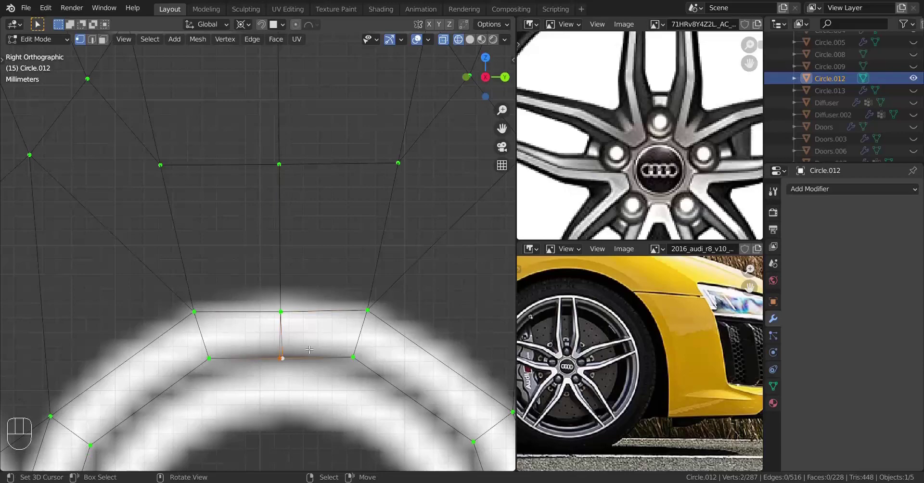
pyautogui.press('m')
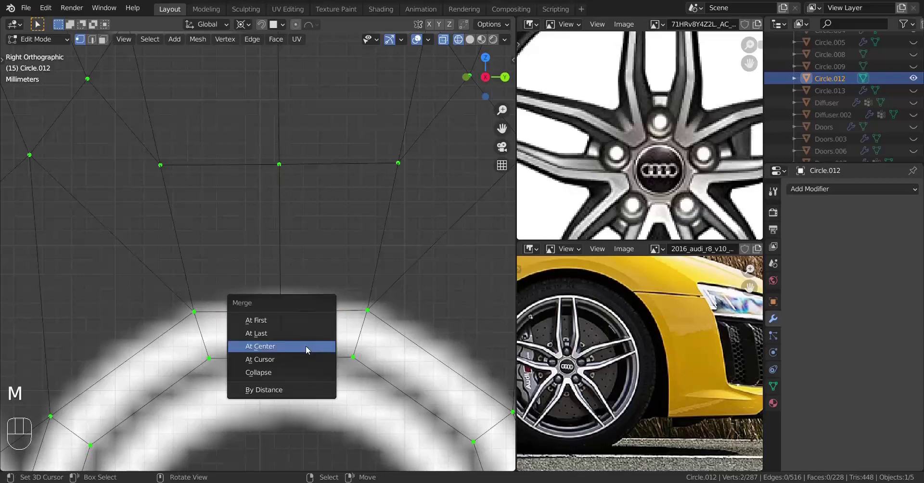
pyautogui.click(305, 345)
# Merge the two seam vertices on the inner edge at the bottom of the lug hole at center.
pyautogui.scroll(-8, 305, 348)
pyautogui.scroll(10, 304, 348)
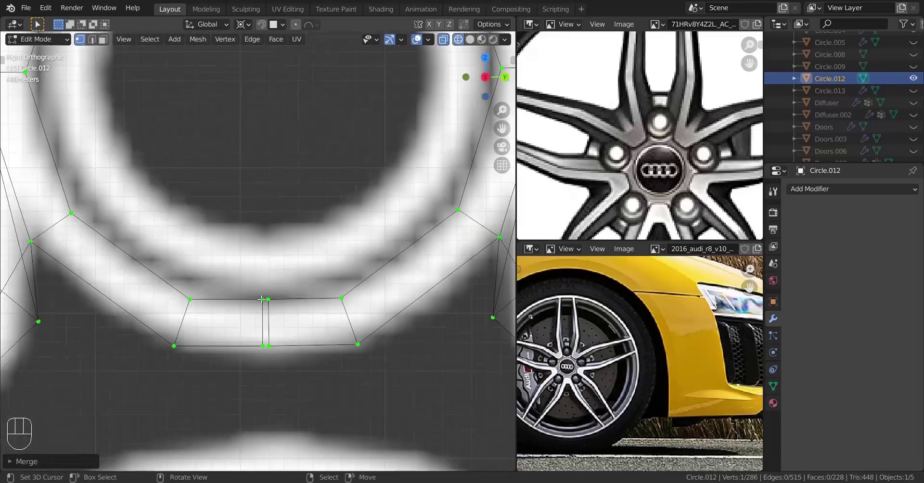
pyautogui.keyDown('shift'); pyautogui.click(268, 299); pyautogui.keyUp('shift')
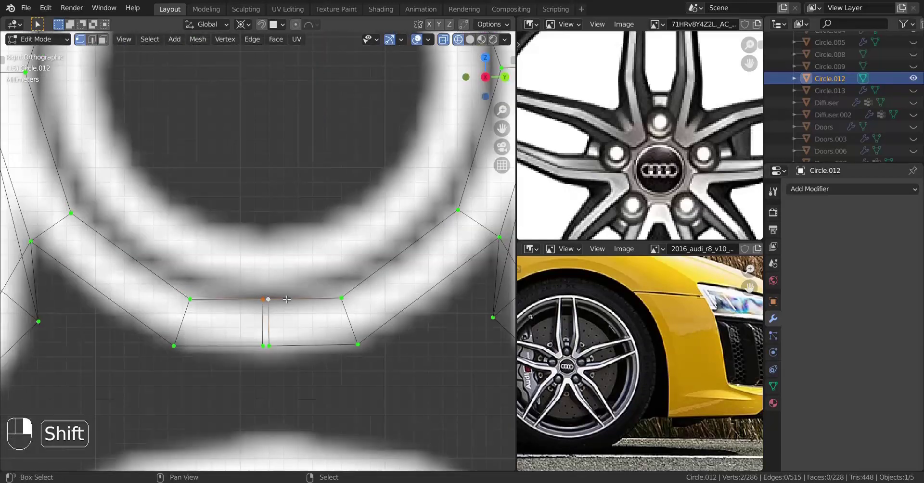
pyautogui.press('m')
pyautogui.click(326, 285)
pyautogui.scroll(-3, 327, 289)
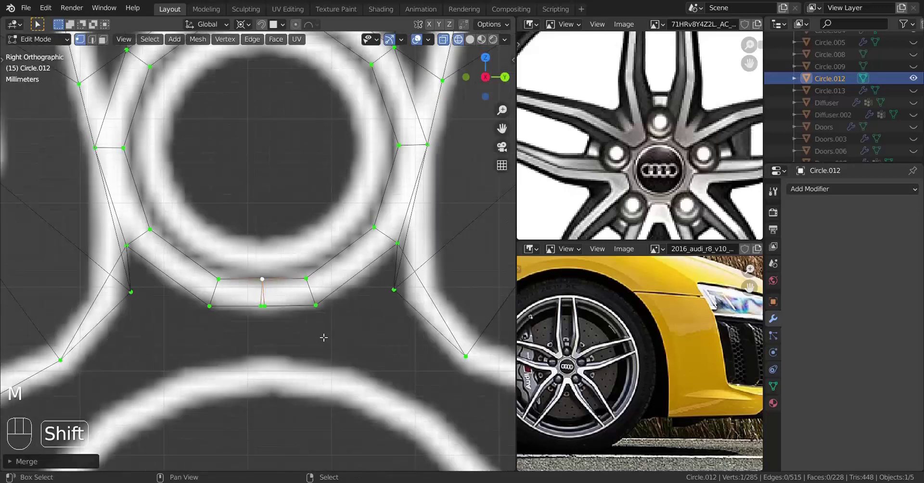
# Merge the two seam vertices on the outer edge below the lug hole at center.
pyautogui.scroll(2, 329, 300)
pyautogui.click(268, 291)
pyautogui.keyDown('shift'); pyautogui.click(274, 291); pyautogui.keyUp('shift')
pyautogui.scroll(4, 330, 298)
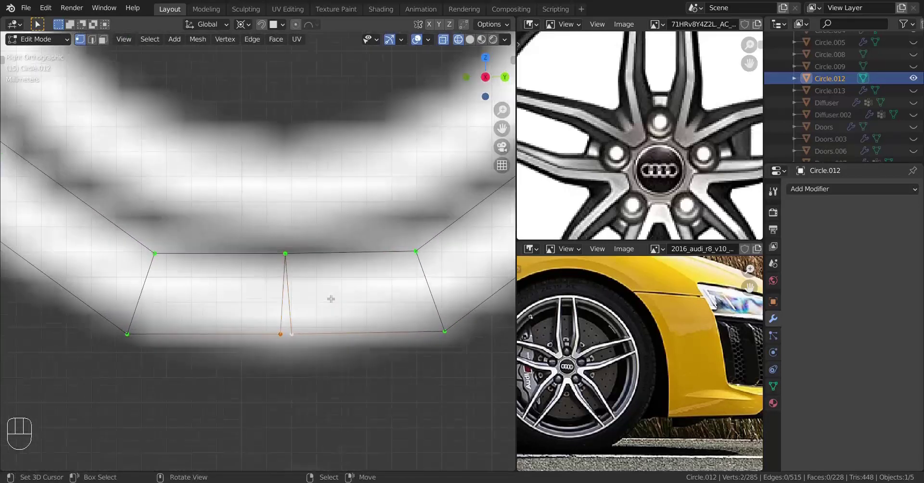
pyautogui.press('m')
pyautogui.click(355, 292)
pyautogui.scroll(-6, 354, 292)
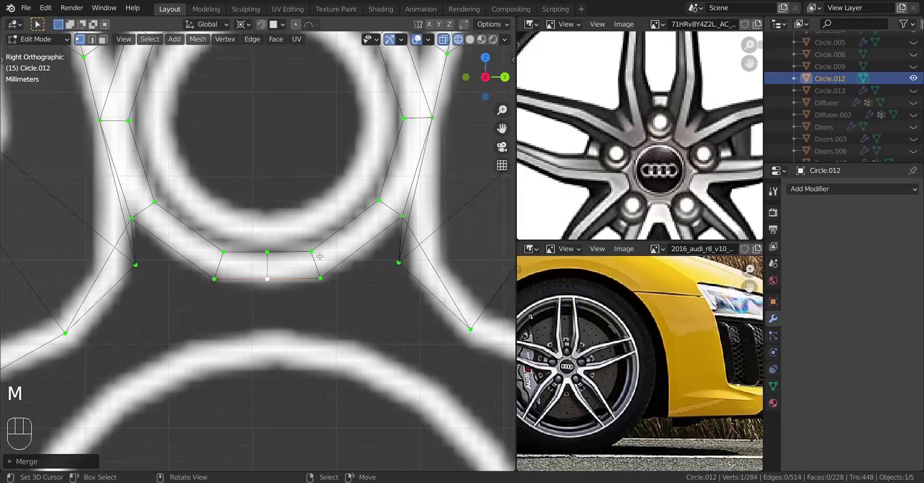
# Examine the joined spoke and lug-hole surfaces in solid shading from an angle and from the right view.
pyautogui.keyDown('shift'); pyautogui.moveTo(302, 237); pyautogui.dragTo(303, 296, button='middle'); pyautogui.keyUp('shift')
pyautogui.press('a')
pyautogui.press('z')
pyautogui.scroll(2, 318, 308)
pyautogui.scroll(-3, 323, 312)
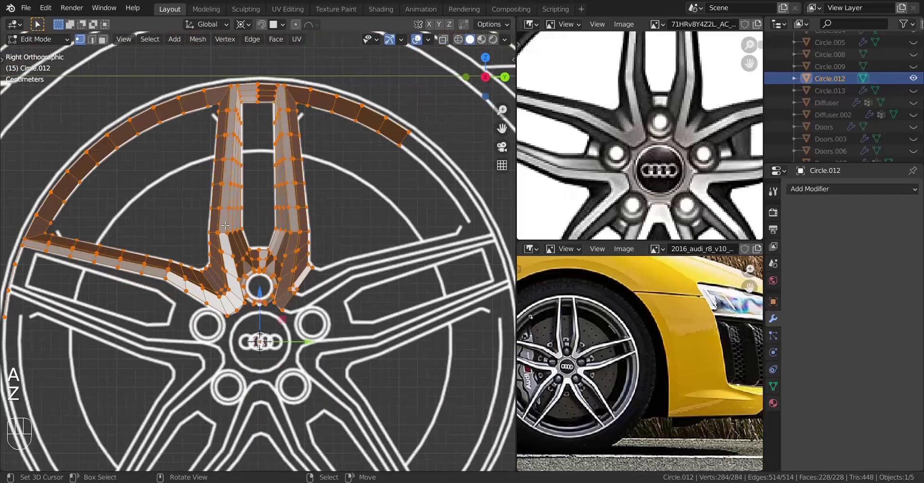
pyautogui.scroll(3, 331, 321)
pyautogui.moveTo(331, 321)
pyautogui.mouseDown(button='middle')
pyautogui.moveTo(316, 301)
pyautogui.moveTo(266, 288)
pyautogui.mouseUp(button='middle')
pyautogui.scroll(-6, 298, 300)
pyautogui.moveTo(264, 288); pyautogui.dragTo(246, 292, button='middle')
pyautogui.scroll(5, 246, 292)
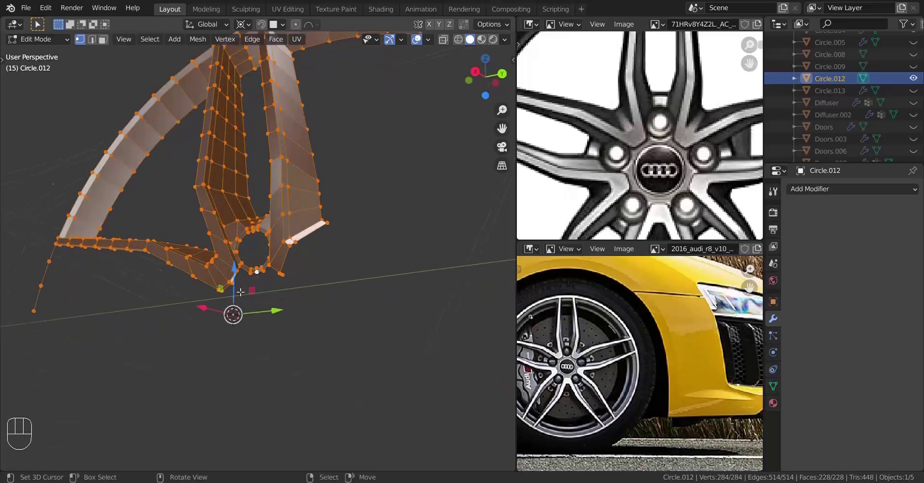
pyautogui.press('KP_3')
pyautogui.scroll(6, 355, 351)
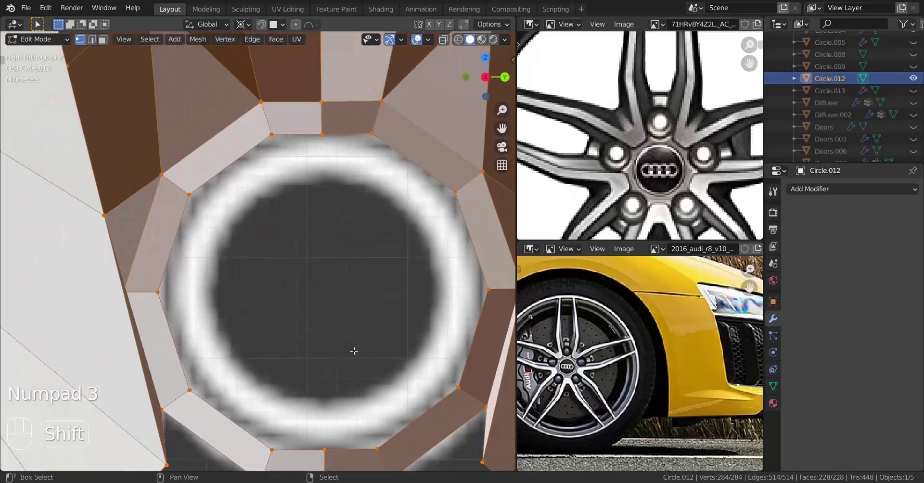
# In wireframe, slide the two lower outer lug-hole vertices down towards the spoke corners with clamping off, by a factor of about -0.4.
pyautogui.keyDown('shift'); pyautogui.moveTo(355, 350); pyautogui.dragTo(315, 202, button='middle'); pyautogui.keyUp('shift')
pyautogui.press('z')
pyautogui.click(281, 205)
pyautogui.rightClick(325, 242)
pyautogui.scroll(-3, 259, 245)
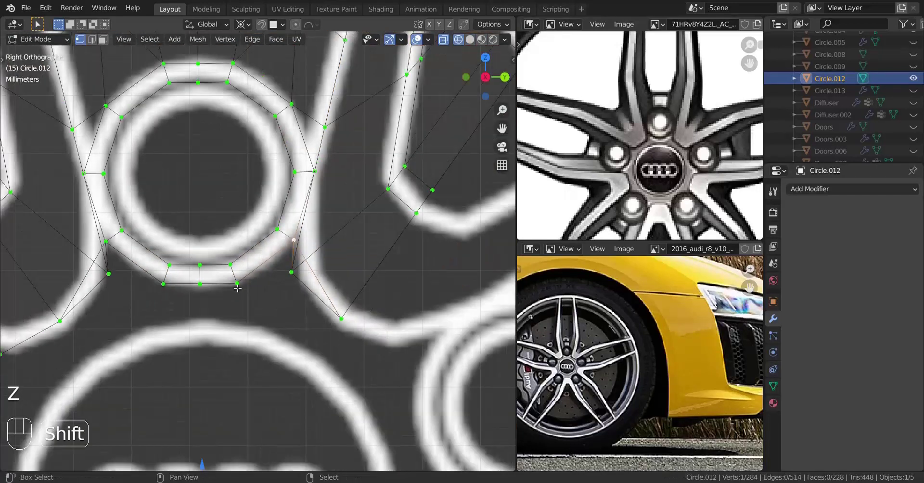
pyautogui.scroll(1, 336, 289)
pyautogui.keyDown('shift'); pyautogui.moveTo(227, 280); pyautogui.dragTo(300, 315, button='middle'); pyautogui.keyUp('shift')
pyautogui.scroll(2, 336, 288)
pyautogui.keyDown('shift'); pyautogui.rightClick(162, 235); pyautogui.keyUp('shift')
pyautogui.scroll(-3, 251, 269)
pyautogui.press('g')
pyautogui.press('g')
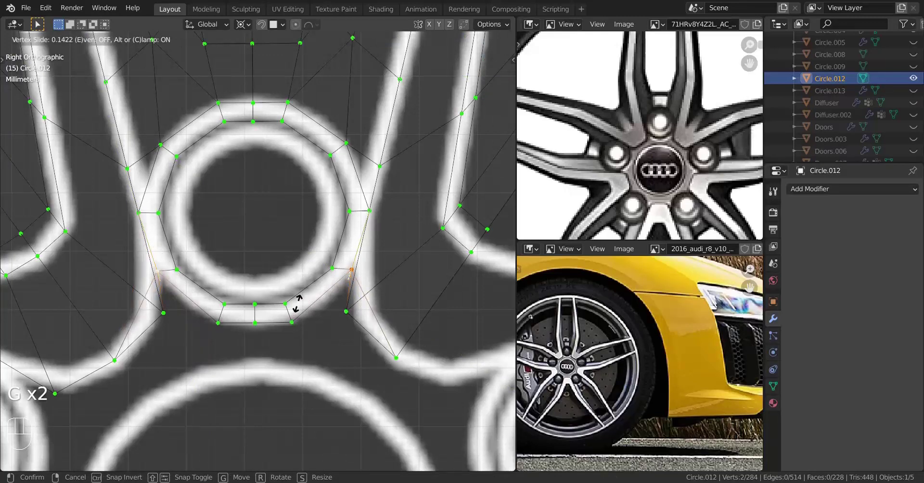
pyautogui.press('g')
pyautogui.press('g')
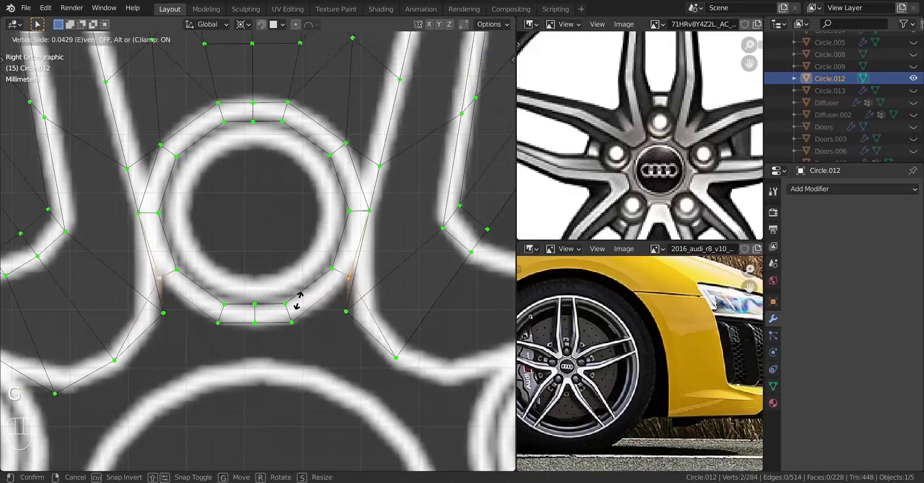
pyautogui.press('c')
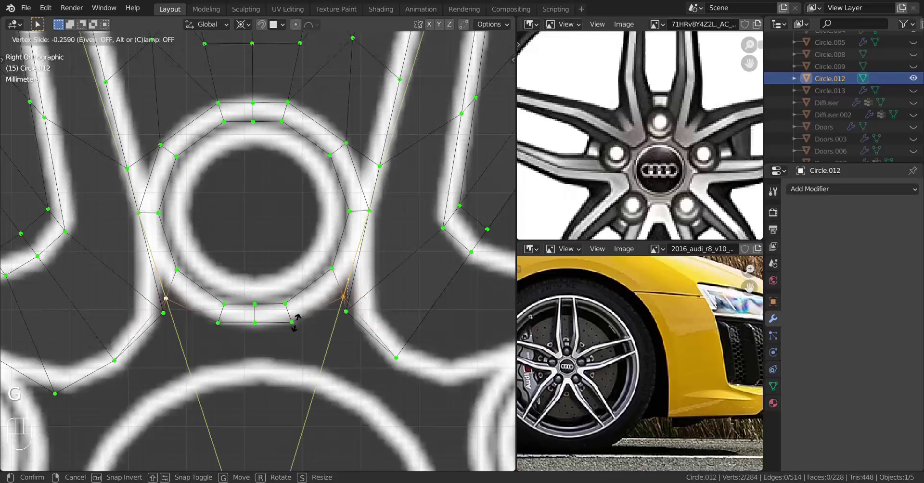
pyautogui.press('shift')
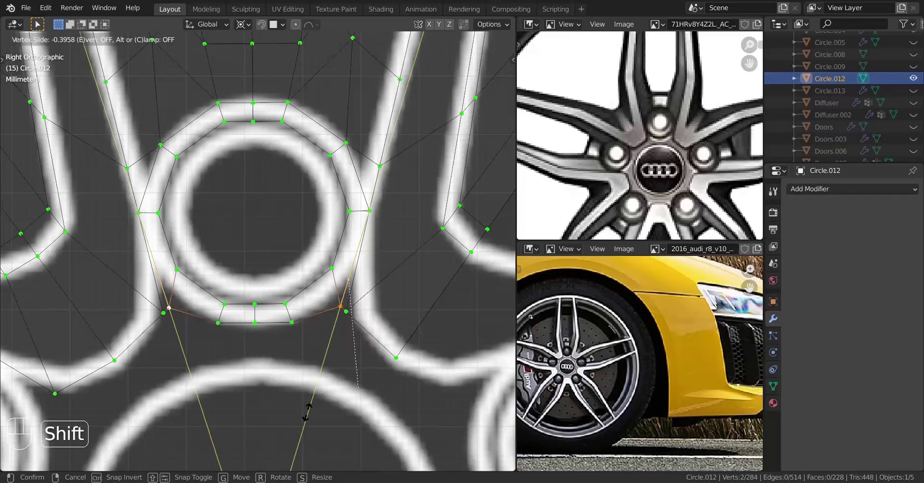
pyautogui.click(306, 412)
# Slide each lower outer lug-hole vertex fully onto its neighbouring spoke corner vertex, and return to solid shading.
pyautogui.scroll(4, 338, 275)
pyautogui.press('g')
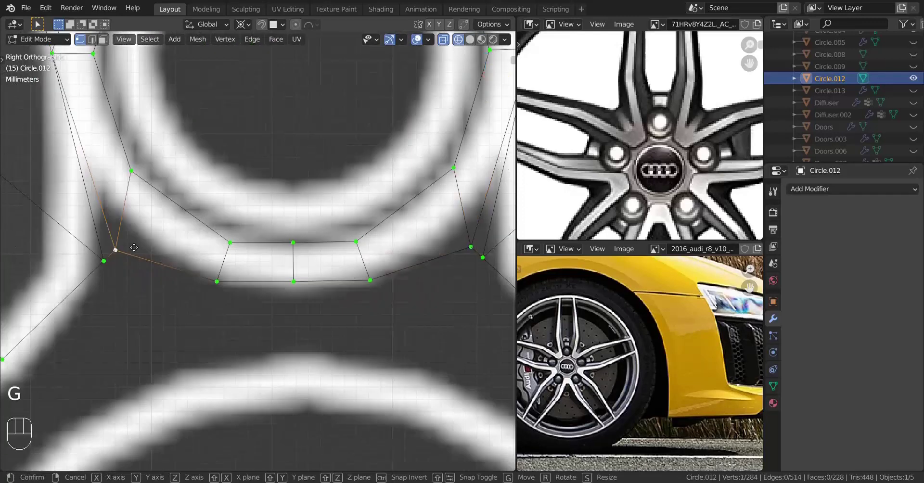
pyautogui.press('g')
pyautogui.press('shift')
pyautogui.click(26, 380)
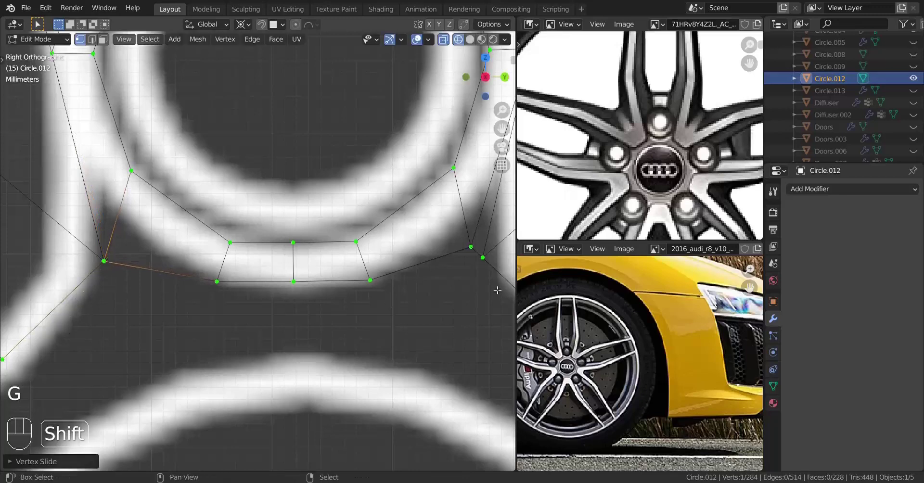
pyautogui.keyDown('shift'); pyautogui.moveTo(498, 290); pyautogui.dragTo(376, 307, button='middle'); pyautogui.keyUp('shift')
pyautogui.click(355, 271)
pyautogui.press('g')
pyautogui.press('g')
pyautogui.press('shift')
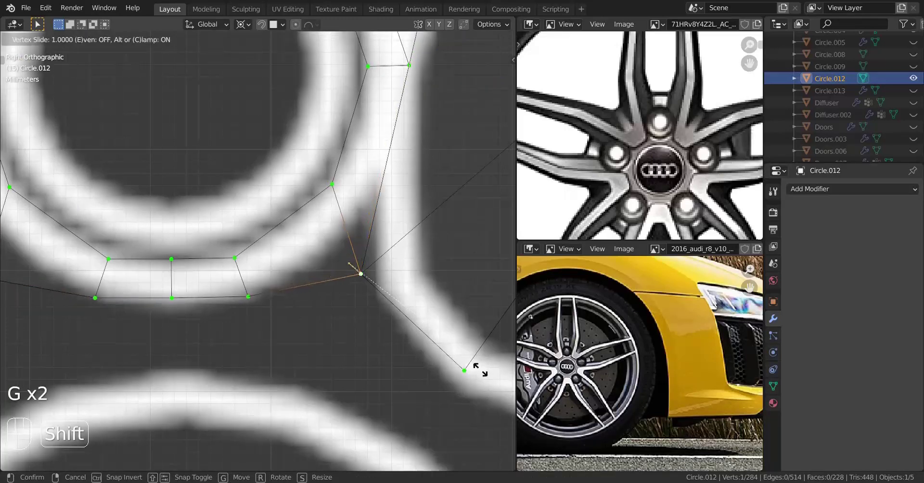
pyautogui.click(481, 370)
pyautogui.scroll(-6, 337, 250)
pyautogui.keyDown('shift'); pyautogui.moveTo(332, 245); pyautogui.dragTo(324, 304, button='middle'); pyautogui.keyUp('shift')
pyautogui.scroll(-3, 322, 304)
pyautogui.press('z')
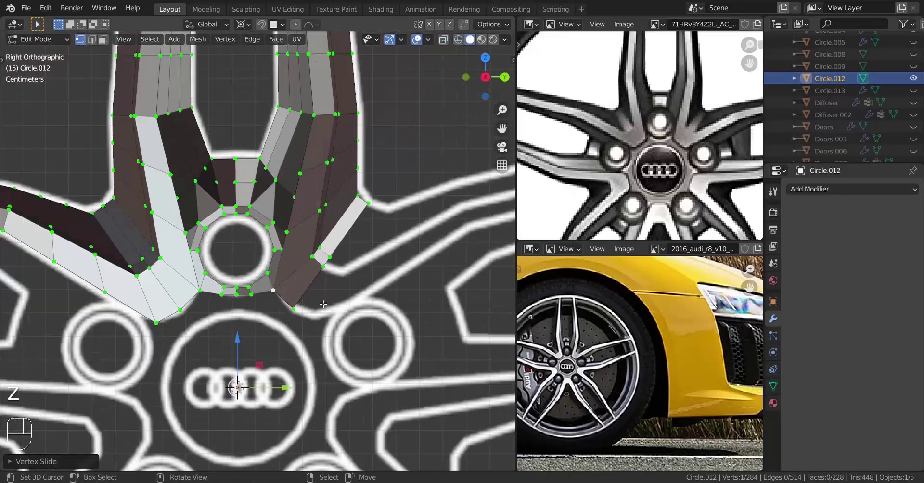
# Try to merge the left outer lug-hole vertex with the vertex above it on the spoke edge.
pyautogui.scroll(7, 185, 235)
pyautogui.moveTo(217, 255); pyautogui.dragTo(194, 255, button='middle')
pyautogui.rightClick(207, 288)
pyautogui.keyDown('shift'); pyautogui.rightClick(182, 237); pyautogui.keyUp('shift')
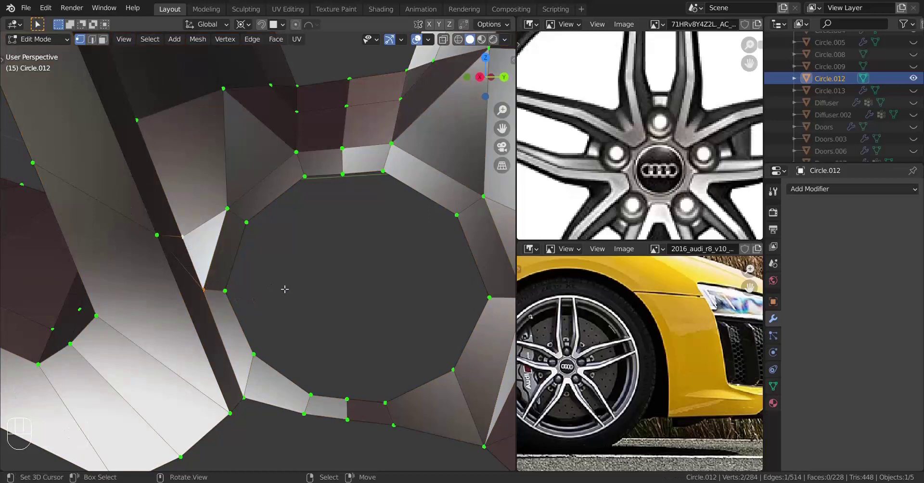
pyautogui.press('m')
pyautogui.click(274, 277)
pyautogui.scroll(-4, 280, 280)
pyautogui.moveTo(281, 280); pyautogui.dragTo(314, 285, button='middle')
pyautogui.hotkey('ctrl', 'z')
pyautogui.press('a')
pyautogui.press('a')
pyautogui.press('a')
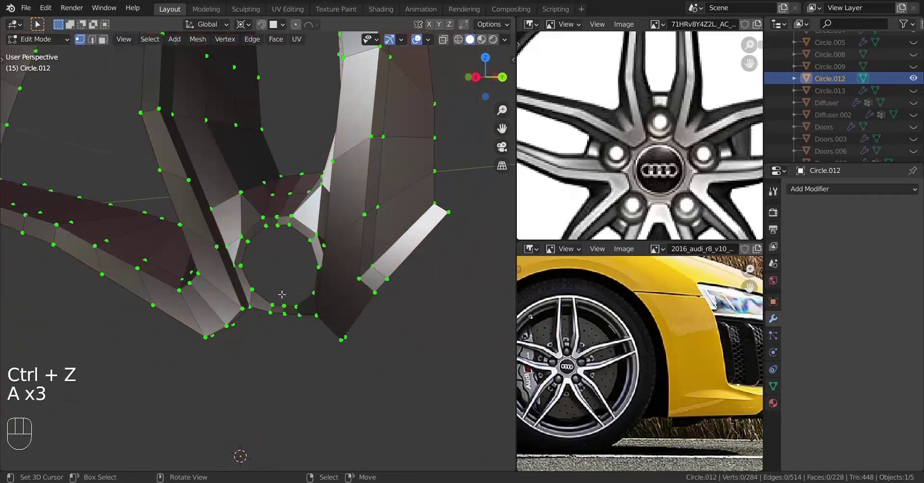
# Merge the left spoke-edge vertex into the outer lug-hole vertex below it, using At Last.
pyautogui.scroll(5, 248, 289)
pyautogui.scroll(-5, 244, 288)
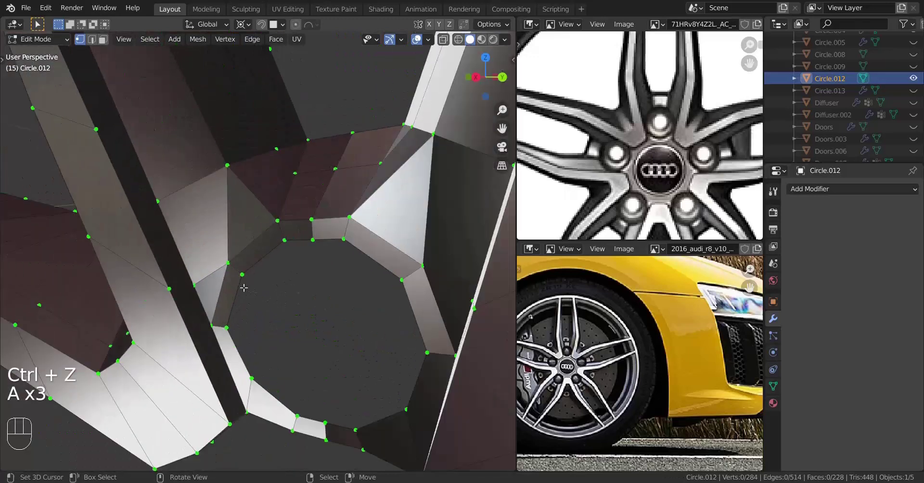
pyautogui.scroll(1, 244, 288)
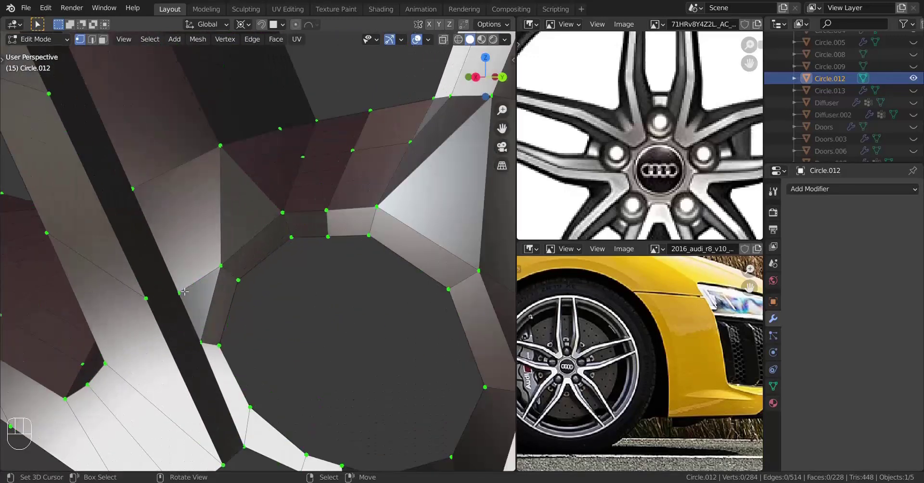
pyautogui.click(179, 292)
pyautogui.keyDown('shift'); pyautogui.click(201, 343); pyautogui.keyUp('shift')
pyautogui.press('m')
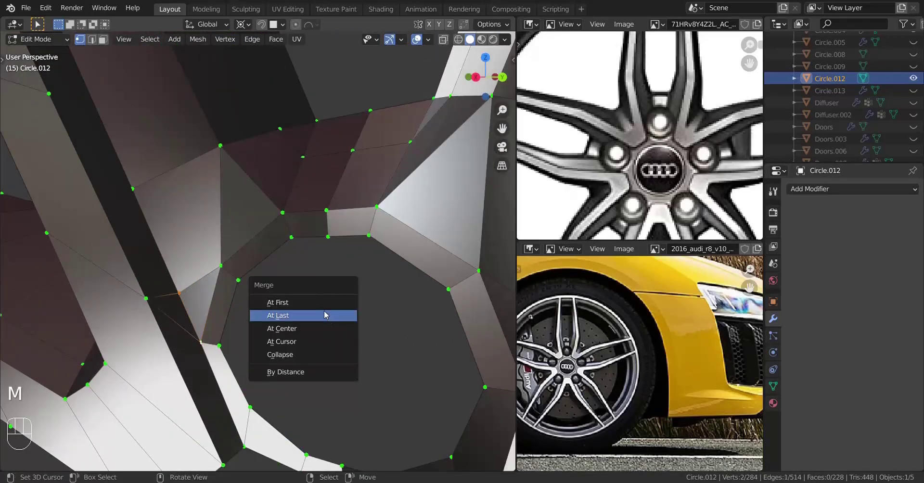
pyautogui.click(326, 315)
# Merge the matching vertex pair on the right side of the lug hole, and return to the right orthographic view.
pyautogui.scroll(-2, 317, 317)
pyautogui.scroll(3, 308, 318)
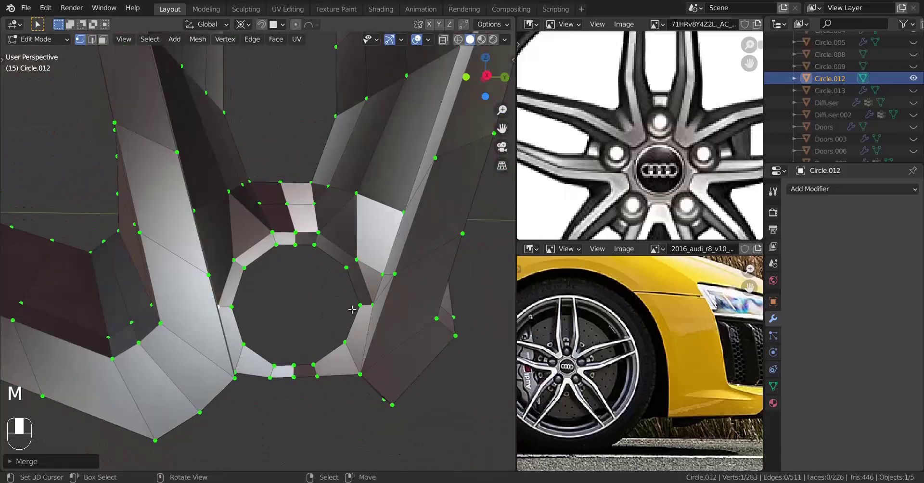
pyautogui.scroll(1, 385, 303)
pyautogui.keyDown('shift'); pyautogui.click(410, 324); pyautogui.keyUp('shift')
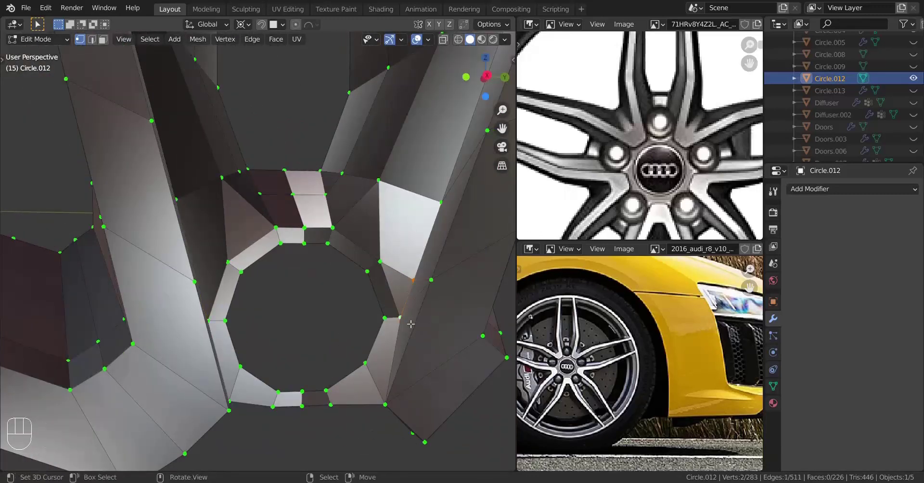
pyautogui.press('m')
pyautogui.click(409, 320)
pyautogui.press('a')
pyautogui.moveTo(408, 320); pyautogui.dragTo(301, 300, button='middle')
pyautogui.press('KP_3')
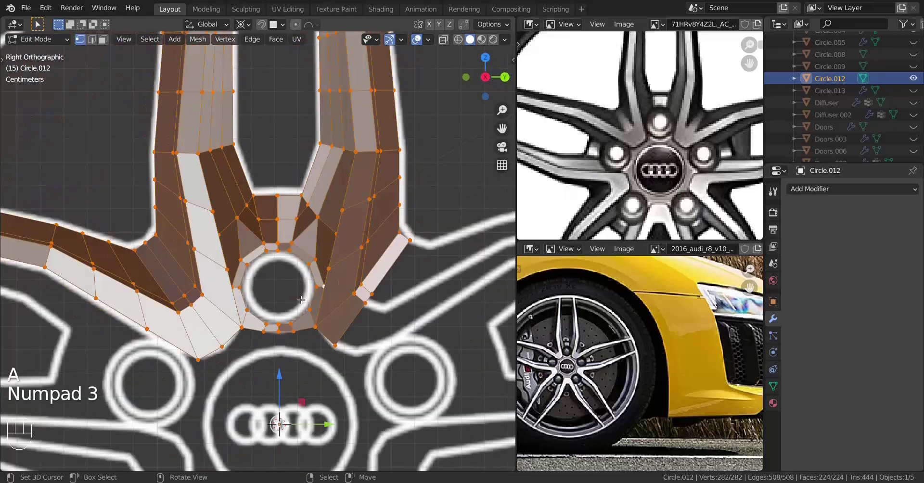
# Delete the newly added circle at the wheel's centre.
pyautogui.moveTo(328, 345); pyautogui.dragTo(288, 330, button='middle')
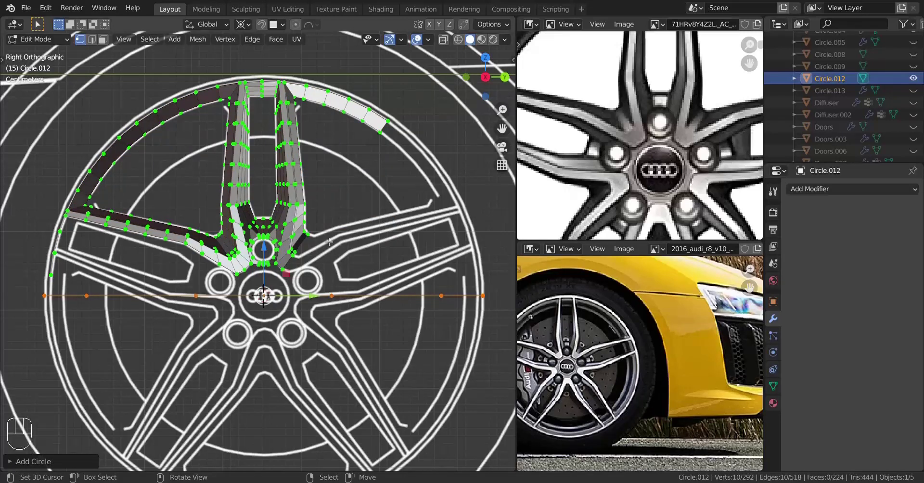
pyautogui.press('x')
pyautogui.click(336, 198)
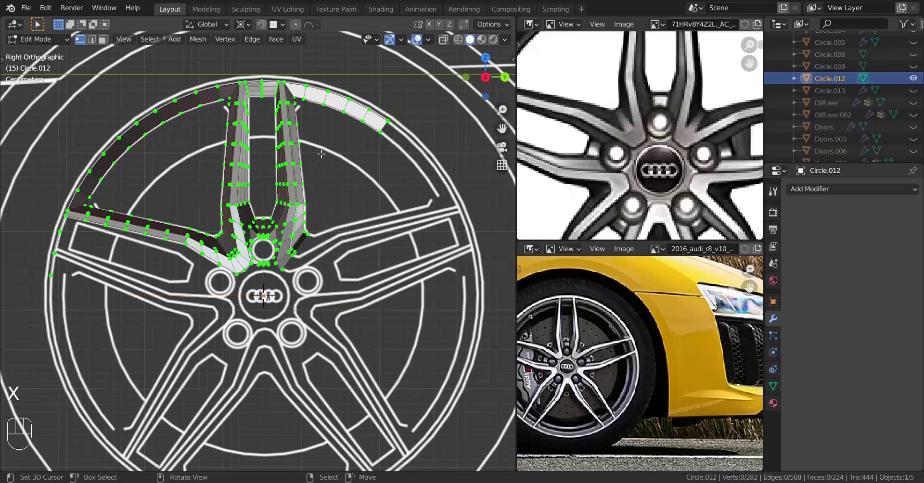
# Duplicate the outer rim's edge loop and scale it to about 0.11 so it follows the ring around the Audi logo.
pyautogui.keyDown('alt'); pyautogui.click(284, 75); pyautogui.keyUp('alt')
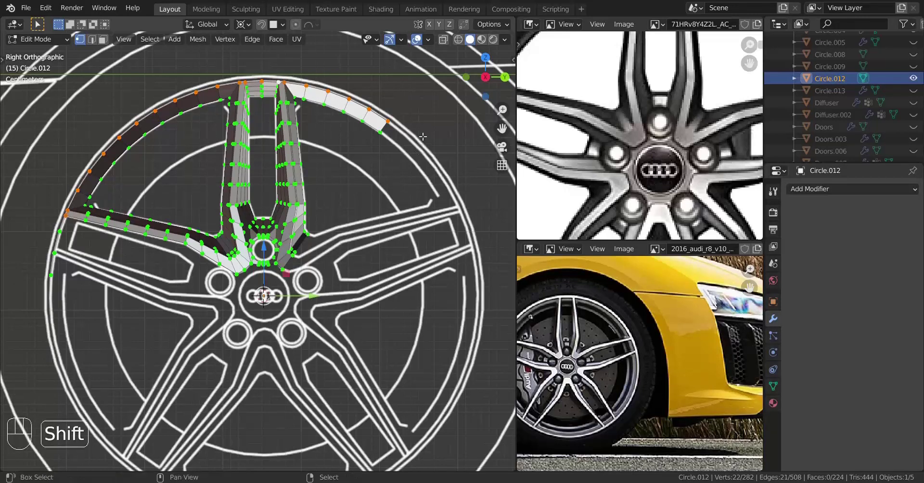
pyautogui.hotkey('shift', 'd')
pyautogui.press('s')
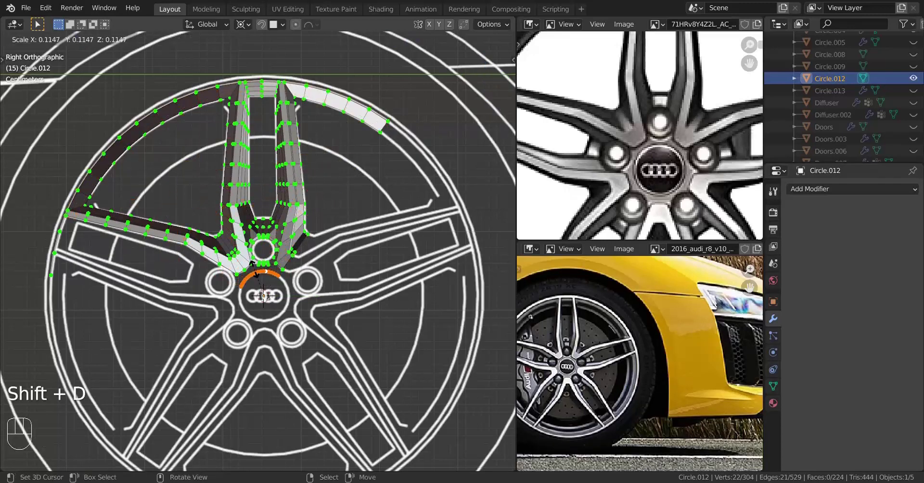
pyautogui.click(255, 253)
pyautogui.scroll(8, 257, 252)
pyautogui.scroll(5, 344, 330)
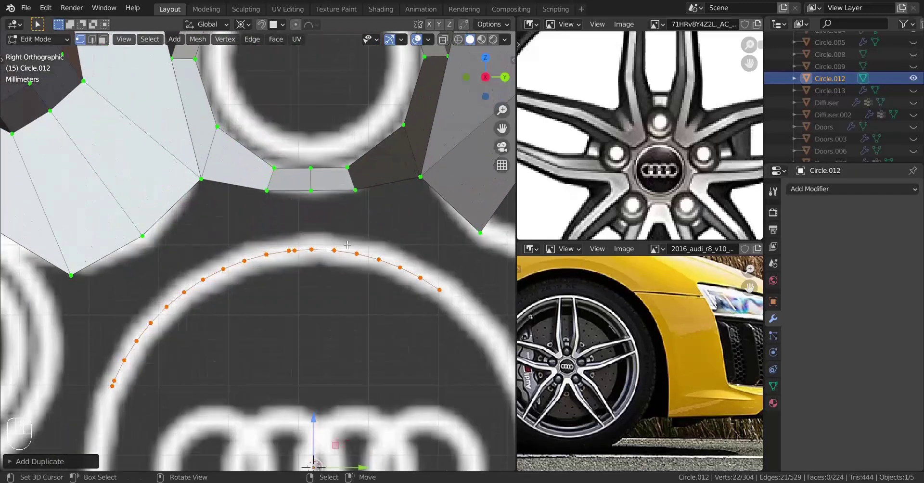
# Show the mesh in wireframe and delete the six vertices at the left end of the duplicated arc around the Audi logo.
pyautogui.scroll(-8, 333, 256)
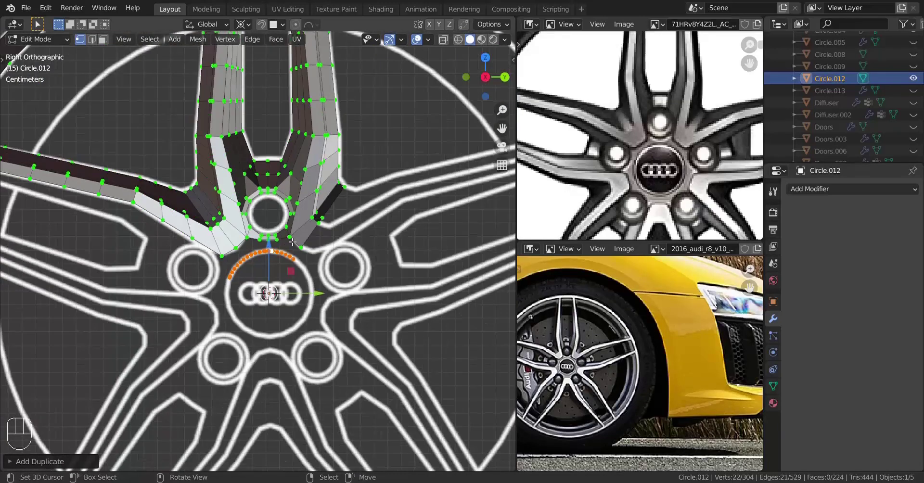
pyautogui.keyDown('shift'); pyautogui.moveTo(265, 246); pyautogui.dragTo(249, 262, button='middle'); pyautogui.keyUp('shift')
pyautogui.scroll(4, 248, 264)
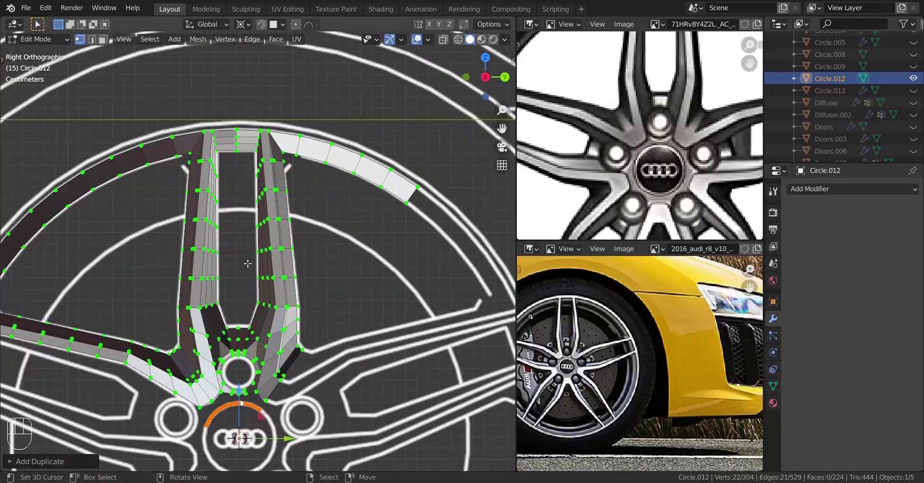
pyautogui.press('z')
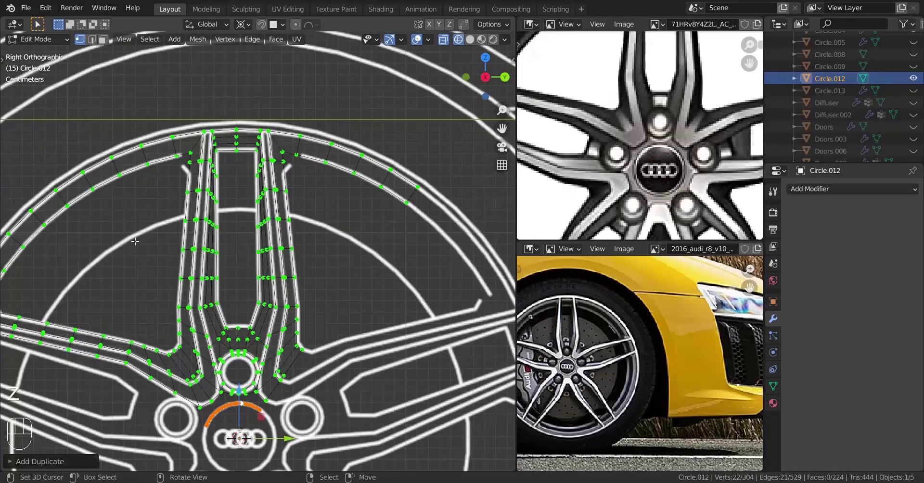
pyautogui.keyDown('shift'); pyautogui.moveTo(165, 202); pyautogui.dragTo(171, 222, button='middle'); pyautogui.keyUp('shift')
pyautogui.scroll(4, 201, 183)
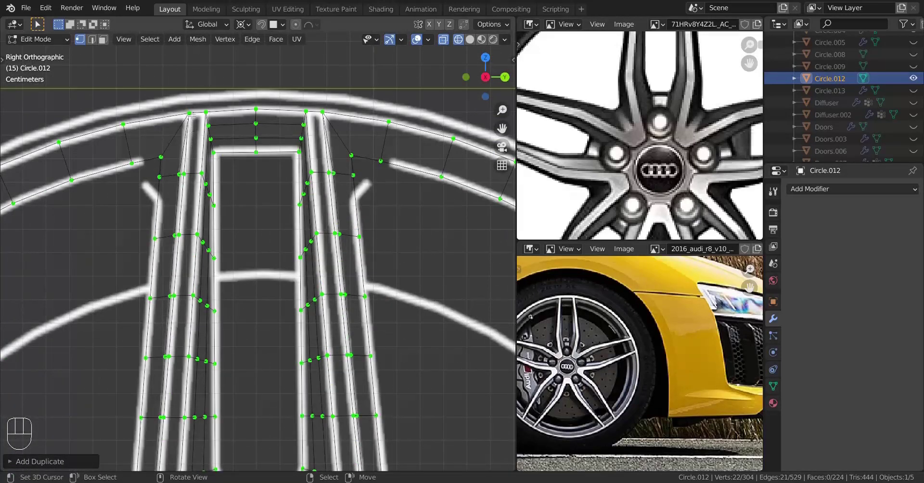
pyautogui.press('x')
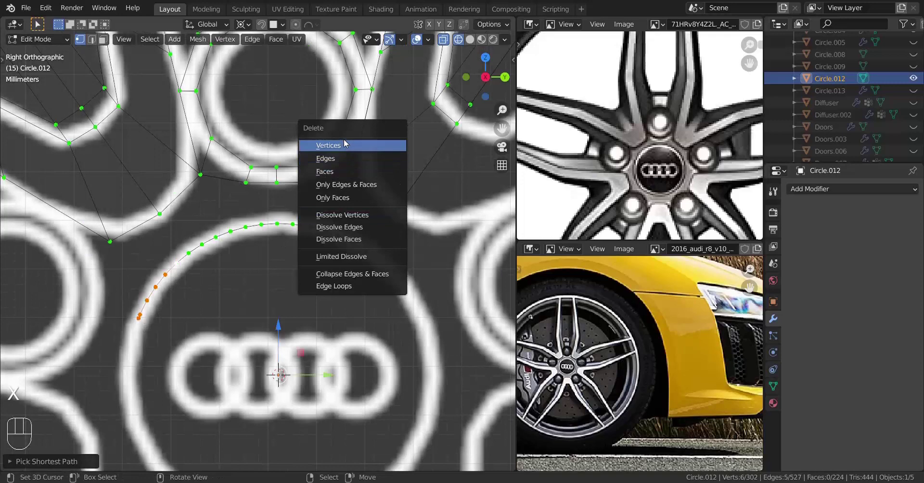
pyautogui.click(351, 146)
# Thin the arc above the Audi logo by removing every other vertex.
pyautogui.press('a')
pyautogui.keyDown('shift'); pyautogui.moveTo(227, 255); pyautogui.dragTo(203, 338, button='middle'); pyautogui.keyUp('shift')
pyautogui.scroll(2, 202, 338)
pyautogui.click(214, 314)
pyautogui.hotkey('ctrl', 'l')
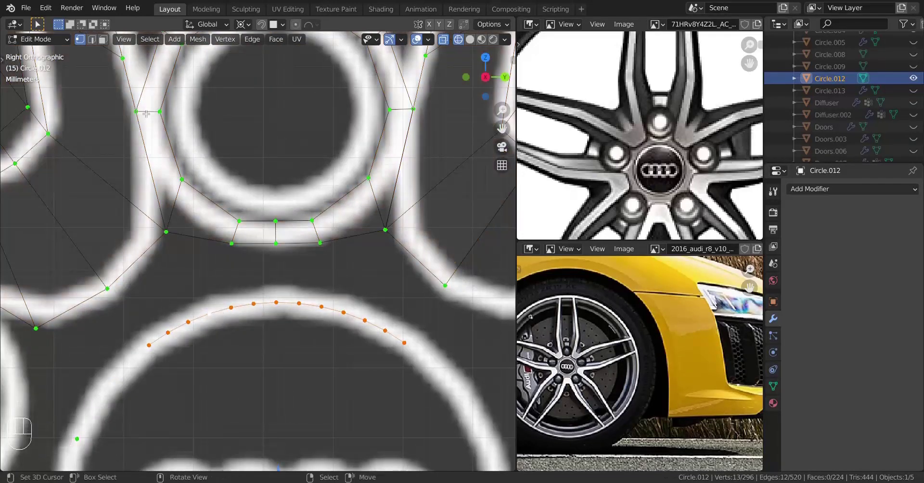
pyautogui.click(143, 41)
pyautogui.click(166, 126)
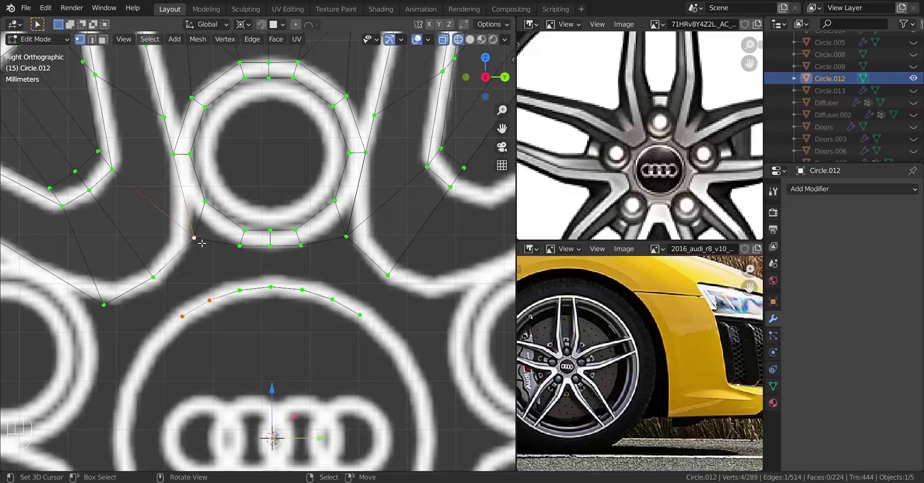
# Fill a face between the left spoke's base edge and the first segment of the centre arc.
pyautogui.press('f')
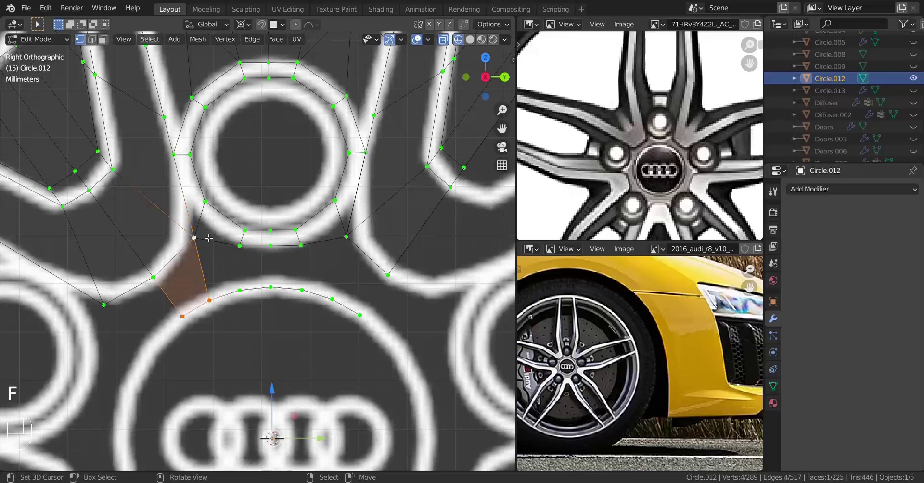
pyautogui.rightClick(195, 240)
pyautogui.keyDown('shift'); pyautogui.rightClick(210, 302); pyautogui.keyUp('shift')
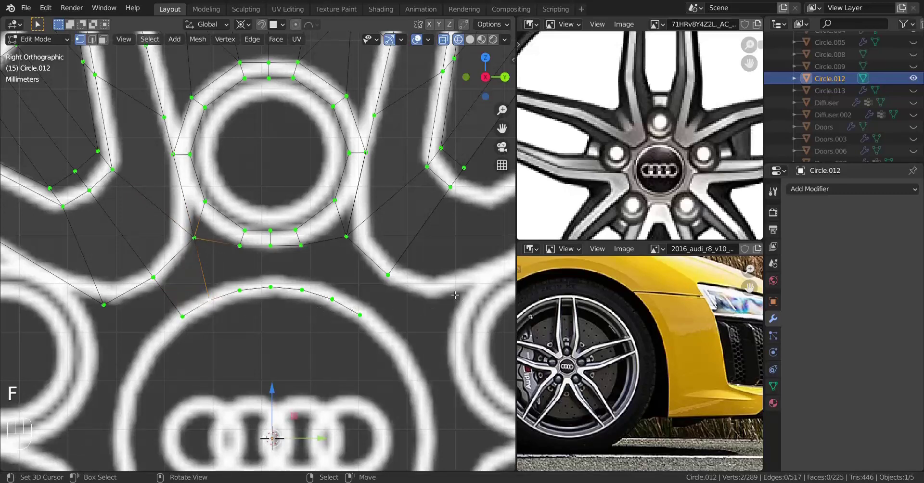
# Try to fill the remaining gap between the lug-hole ring and the centre arc with consecutive faces.
pyautogui.press('f')
pyautogui.press('f')
pyautogui.press('f')
pyautogui.press('f')
pyautogui.press('f')
pyautogui.press('f')
pyautogui.press('f')
# Undo the last face fills between the lug-hole ring and the centre arc.
pyautogui.hotkey('ctrl', 'z')
pyautogui.hotkey('ctrl', 'z')
pyautogui.hotkey('ctrl', 'z')
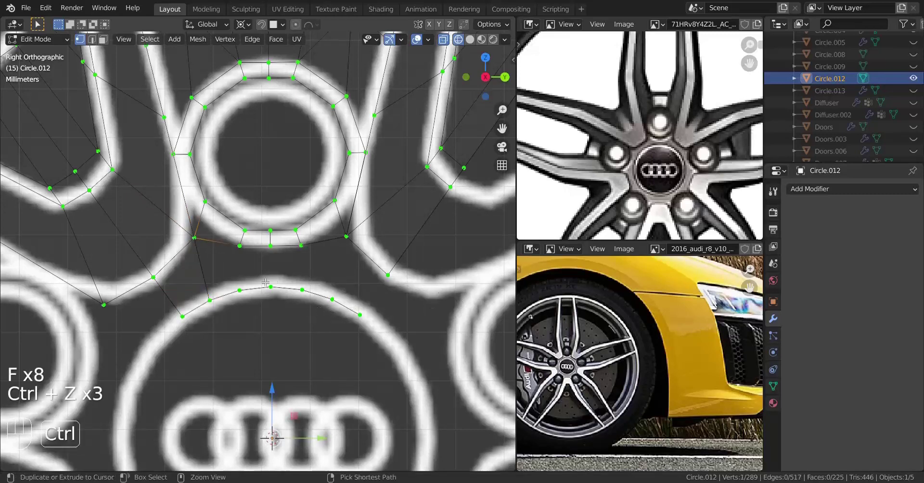
pyautogui.hotkey('ctrl', 'z')
pyautogui.hotkey('ctrl', 'z')
pyautogui.hotkey('ctrl', 'z')
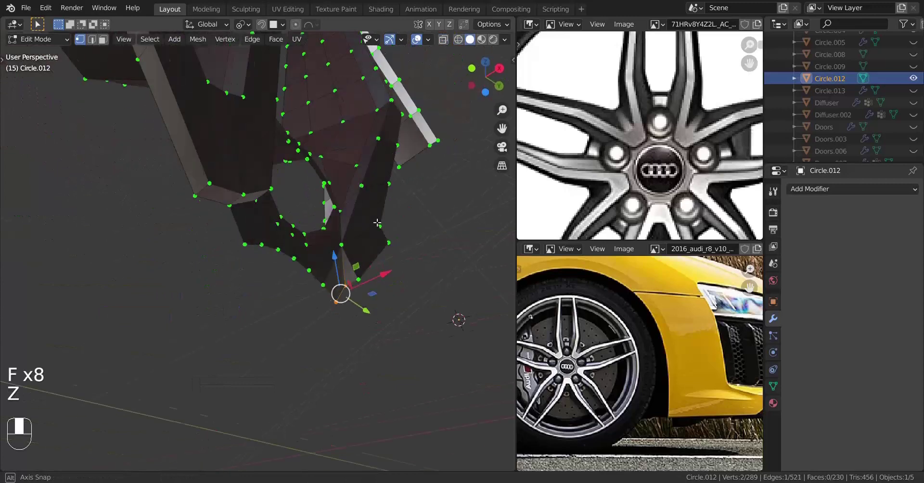
pyautogui.moveTo(385, 219)
pyautogui.mouseDown(button='middle')
pyautogui.moveTo(421, 241)
pyautogui.moveTo(403, 239)
pyautogui.mouseUp(button='middle')
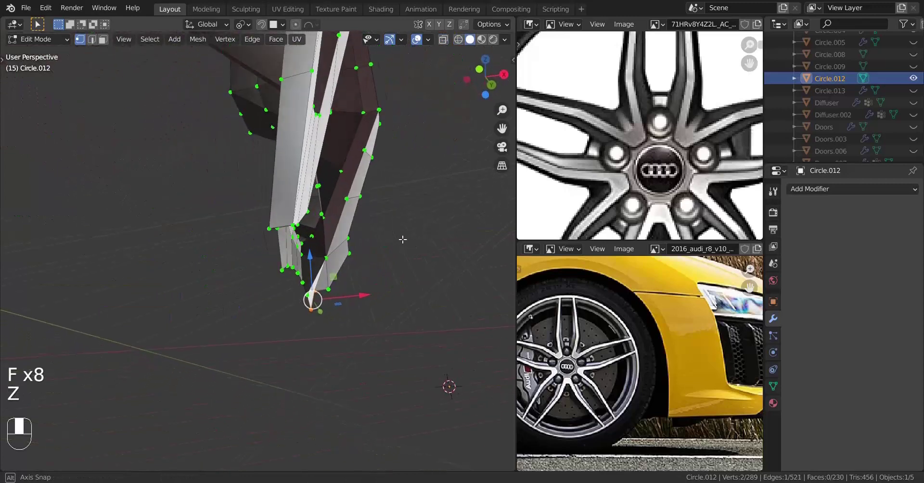
pyautogui.hotkey('ctrl', 'z')
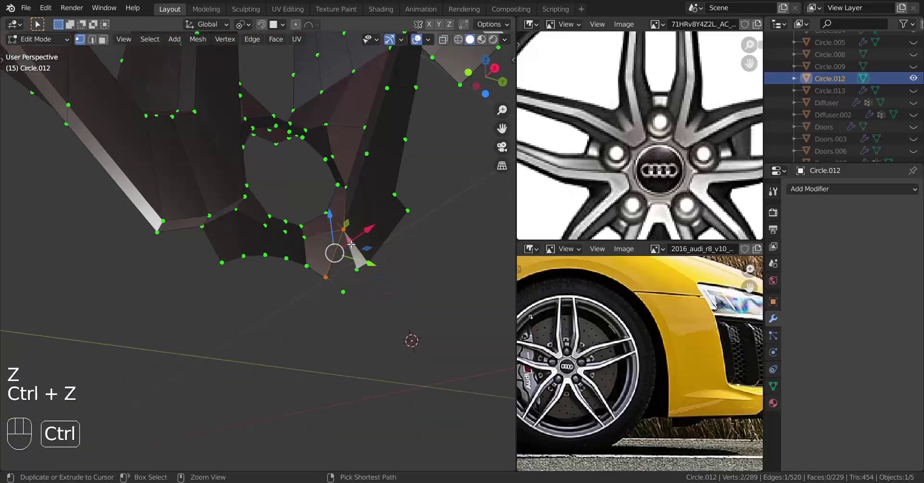
pyautogui.hotkey('ctrl', 'z')
pyautogui.hotkey('ctrl', 'z')
pyautogui.hotkey('ctrl', 'z')
pyautogui.hotkey('ctrl', 'z')
pyautogui.hotkey('ctrl', 'z')
# Reposition the spoke-base corner vertex beside the lug hole and align it with the neighbouring ring vertex by scaling to 0 along X.
pyautogui.keyDown('shift'); pyautogui.moveTo(288, 270); pyautogui.dragTo(295, 307, button='middle'); pyautogui.keyUp('shift')
pyautogui.scroll(4, 260, 280)
pyautogui.click(259, 266)
pyautogui.press('g')
pyautogui.click(291, 336)
pyautogui.keyDown('shift'); pyautogui.rightClick(185, 332); pyautogui.keyUp('shift')
pyautogui.moveTo(188, 334); pyautogui.dragTo(257, 357, button='middle')
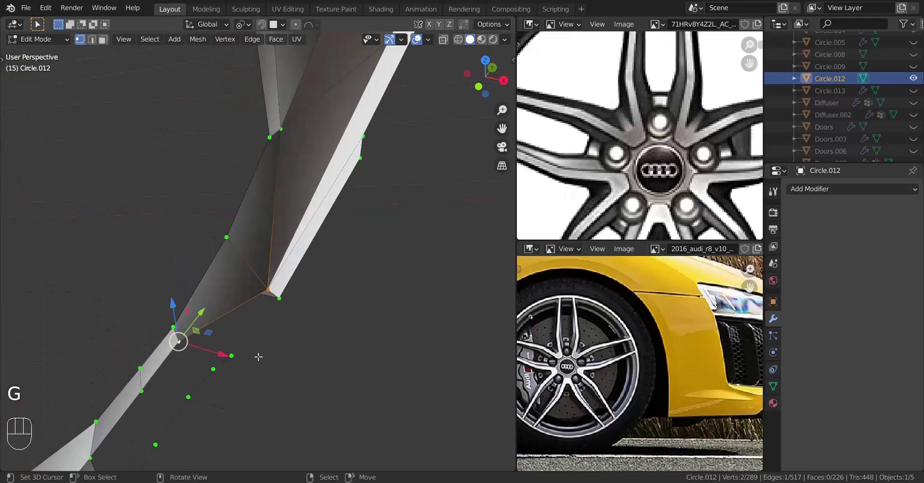
pyautogui.press('s')
pyautogui.press('x')
pyautogui.press('0')
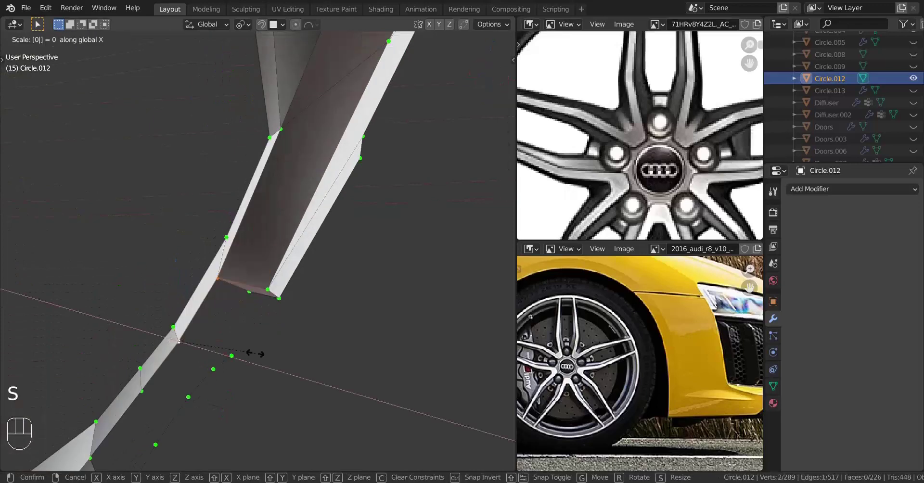
pyautogui.press('Return')
pyautogui.moveTo(276, 297); pyautogui.dragTo(211, 246, button='middle')
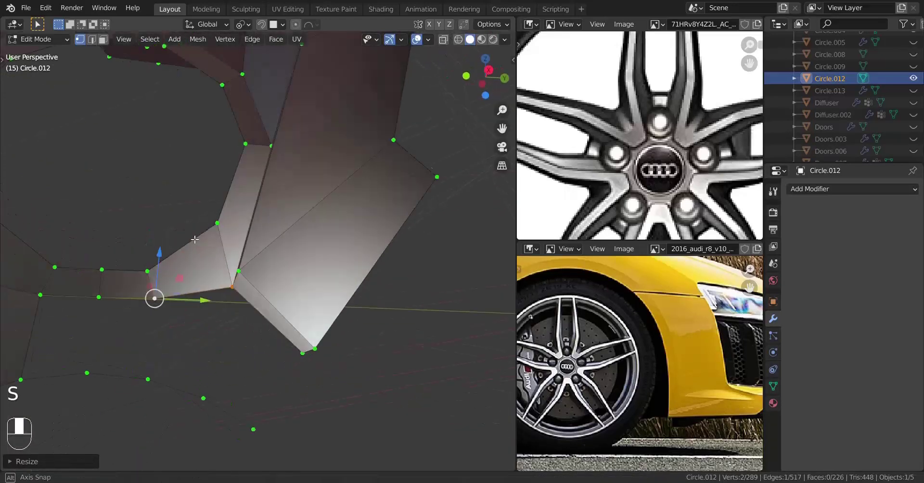
# Fill the gap between the outer edge of the lug-hole ring and the centre arc with a row of faces.
pyautogui.keyDown('shift'); pyautogui.moveTo(192, 308); pyautogui.dragTo(239, 325, button='middle'); pyautogui.keyUp('shift')
pyautogui.moveTo(239, 325); pyautogui.dragTo(231, 260, button='middle')
pyautogui.keyDown('shift'); pyautogui.click(268, 321); pyautogui.keyUp('shift')
pyautogui.press('f')
pyautogui.press('f')
pyautogui.press('f')
pyautogui.press('f')
pyautogui.press('f')
pyautogui.press('f')
# Select the face strip below the lug hole together with the adjoining spoke-base corners, and scale them along the X axis.
pyautogui.keyDown('alt'); pyautogui.click(284, 321); pyautogui.keyUp('alt')
pyautogui.keyDown('alt'); pyautogui.keyDown('shift'); pyautogui.click(285, 274); pyautogui.keyUp('shift'); pyautogui.keyUp('alt')
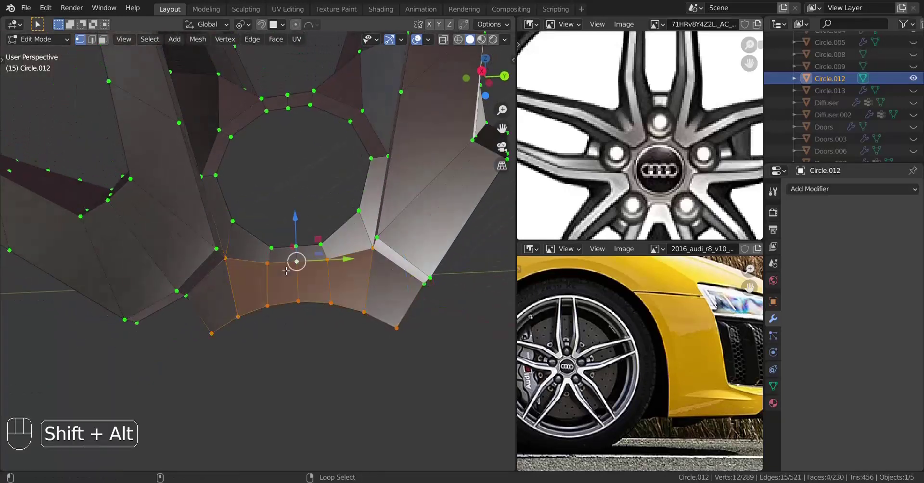
pyautogui.keyDown('shift'); pyautogui.click(177, 291); pyautogui.keyUp('shift')
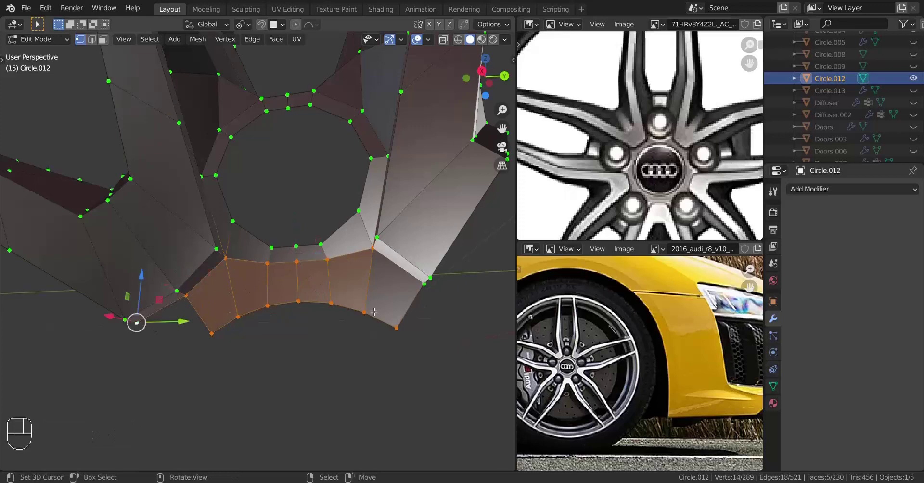
pyautogui.keyDown('shift'); pyautogui.click(426, 286); pyautogui.keyUp('shift')
pyautogui.moveTo(425, 286); pyautogui.dragTo(330, 326, button='middle')
pyautogui.keyDown('shift'); pyautogui.click(287, 279); pyautogui.keyUp('shift')
pyautogui.keyDown('shift'); pyautogui.click(288, 279); pyautogui.keyUp('shift')
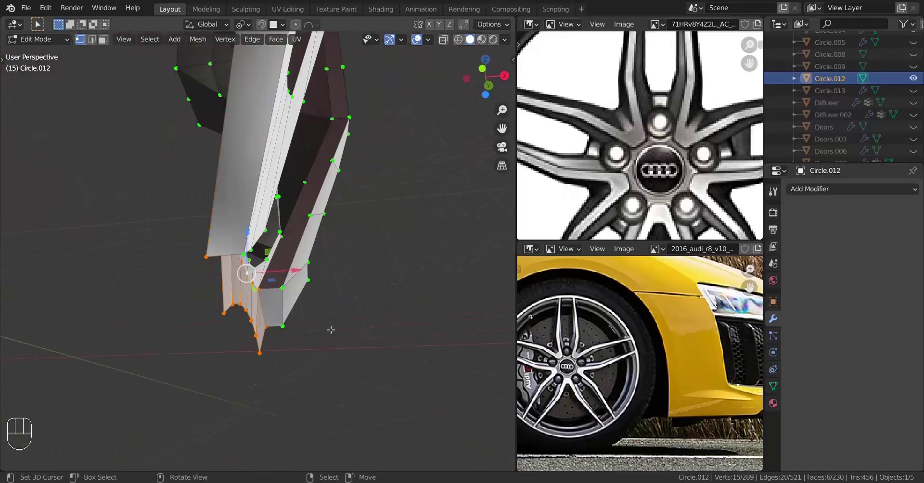
pyautogui.press('s')
pyautogui.press('x')
pyautogui.click(327, 331)
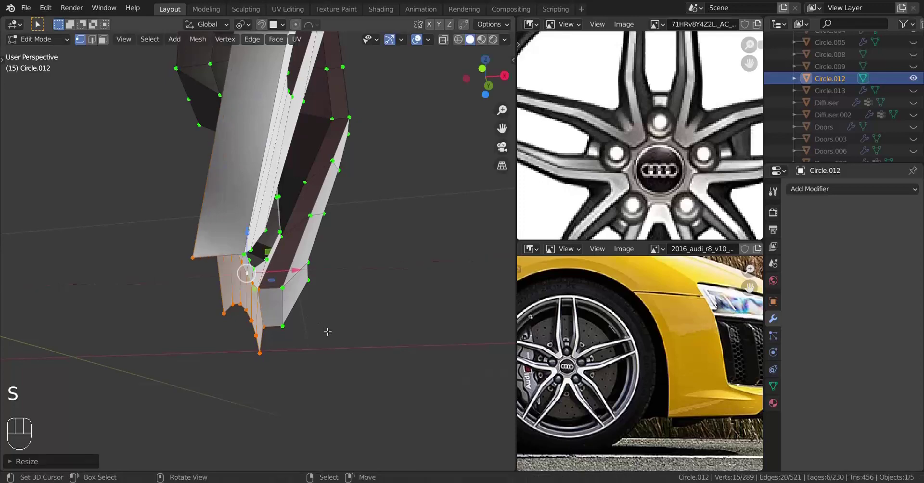
# Extrude the inner edge loop of the lug hole and scale it inward.
pyautogui.moveTo(328, 332); pyautogui.dragTo(248, 337, button='middle')
pyautogui.press('a')
pyautogui.press('a')
pyautogui.press('a')
pyautogui.keyDown('alt'); pyautogui.rightClick(247, 221); pyautogui.keyUp('alt')
pyautogui.press('e')
pyautogui.press('s')
pyautogui.click(248, 222)
pyautogui.scroll(3, 248, 338)
pyautogui.press('g')
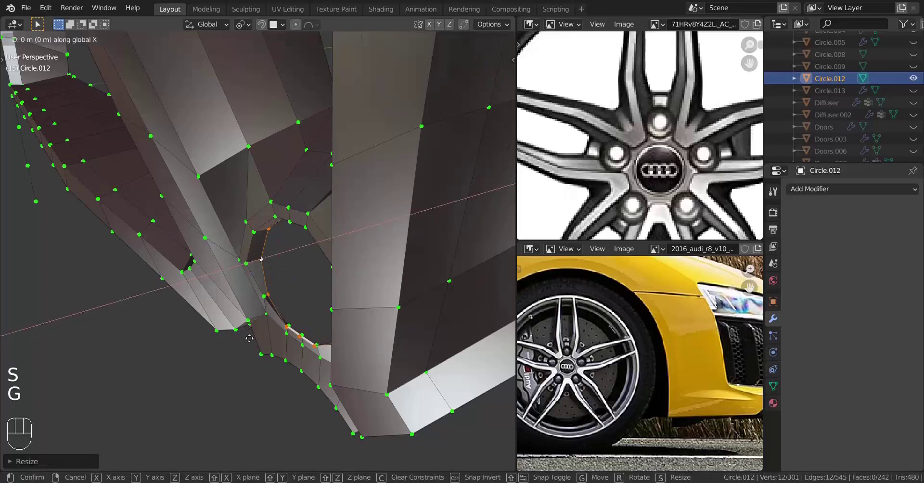
pyautogui.rightClick(275, 319)
pyautogui.press('f')
pyautogui.hotkey('ctrl', 'z')
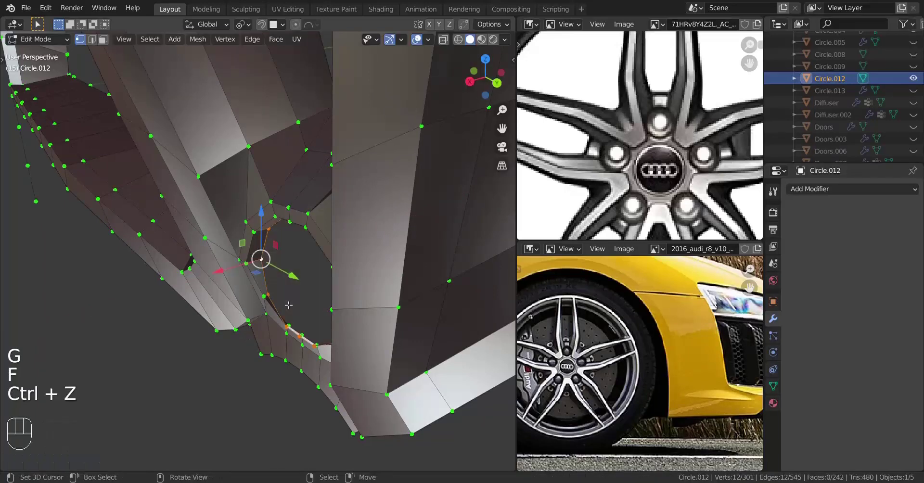
# Move the extruded lug-hole loop along the X axis by about 0.002 m to give the hole depth.
pyautogui.press('g')
pyautogui.click(422, 210)
pyautogui.moveTo(293, 331); pyautogui.dragTo(369, 355, button='middle')
pyautogui.press('g')
pyautogui.press('x')
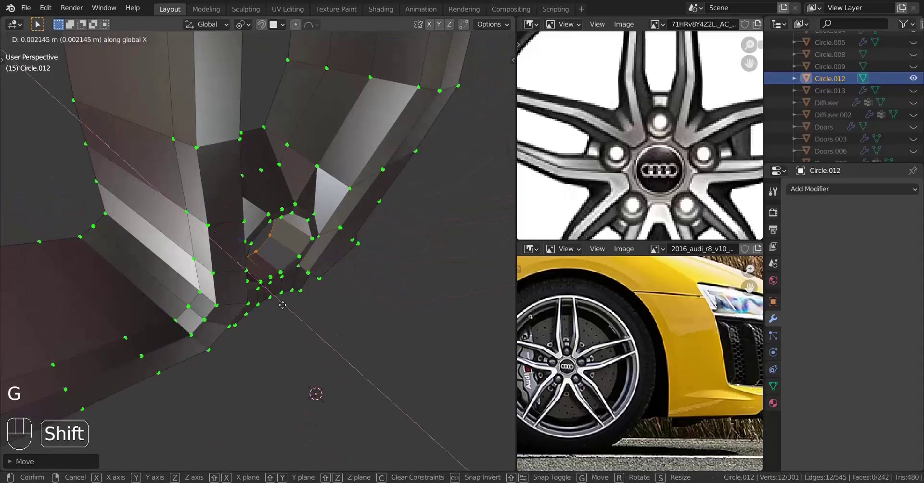
pyautogui.click(282, 304)
pyautogui.moveTo(283, 304); pyautogui.dragTo(346, 284, button='middle')
# Cap the extruded lug-hole loop with a face, inset it, and delete the inner face to leave an opening.
pyautogui.press('f')
pyautogui.press('i')
pyautogui.click(223, 346)
pyautogui.press('x')
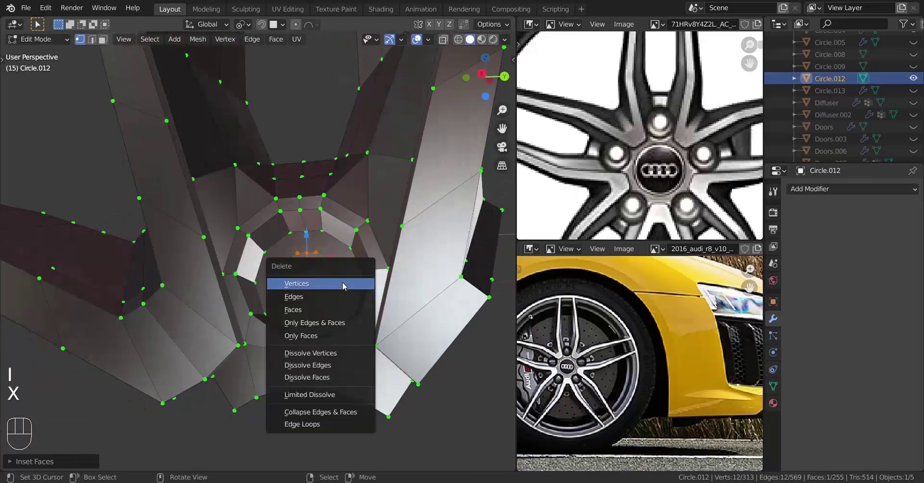
pyautogui.click(306, 310)
pyautogui.press('a')
pyautogui.press('a')
pyautogui.press('a')
# Add a centred loop cut through the rim strip and along the adjoining outer spoke sides.
pyautogui.press('Tab')
pyautogui.scroll(-6, 306, 310)
pyautogui.moveTo(306, 310); pyautogui.dragTo(339, 339, button='middle')
pyautogui.keyDown('shift'); pyautogui.moveTo(270, 272); pyautogui.dragTo(299, 338, button='middle'); pyautogui.keyUp('shift')
pyautogui.press('Tab')
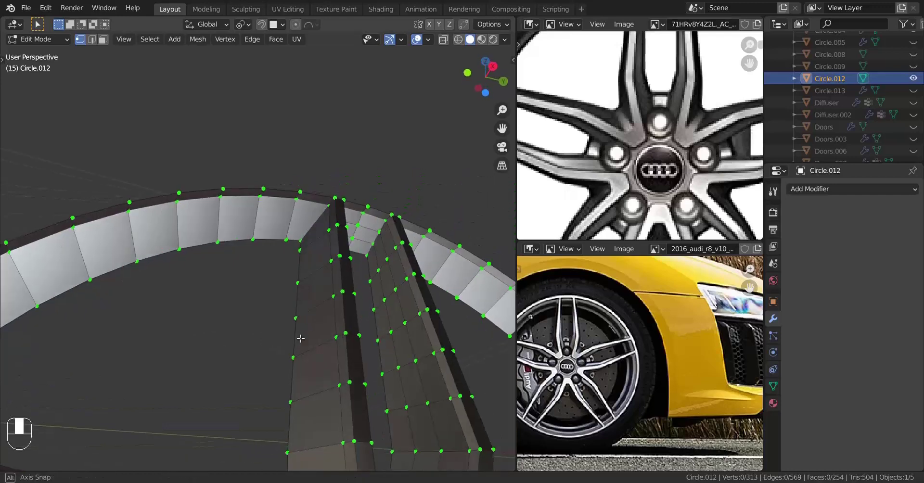
pyautogui.hotkey('ctrl', 'r')
pyautogui.click(322, 277)
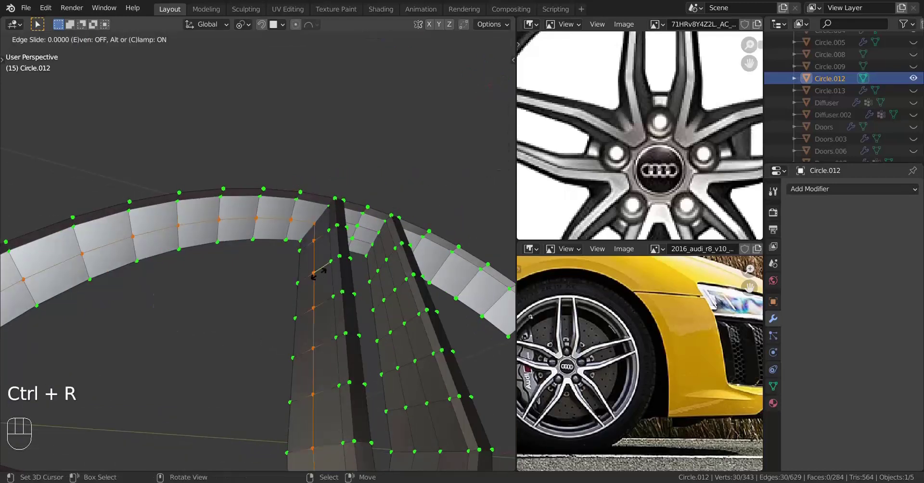
pyautogui.rightClick(314, 275)
pyautogui.moveTo(311, 276); pyautogui.dragTo(312, 300, button='middle')
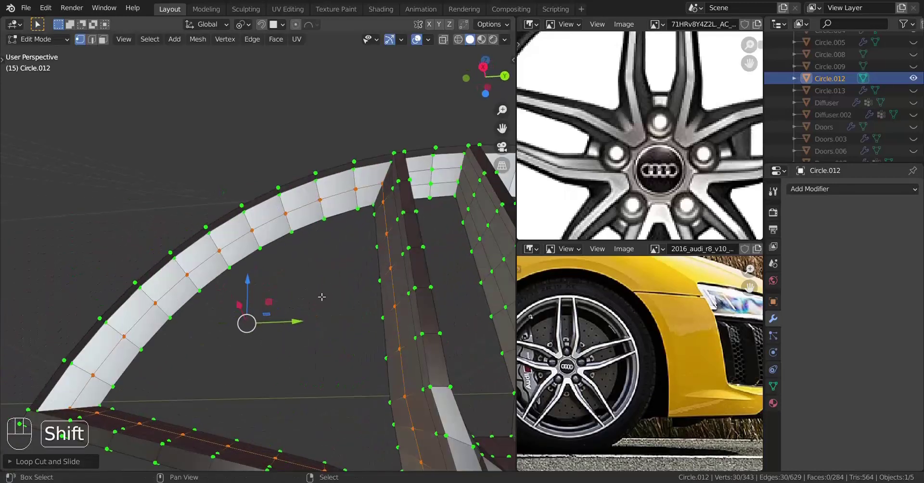
pyautogui.hotkey('ctrl', 'z')
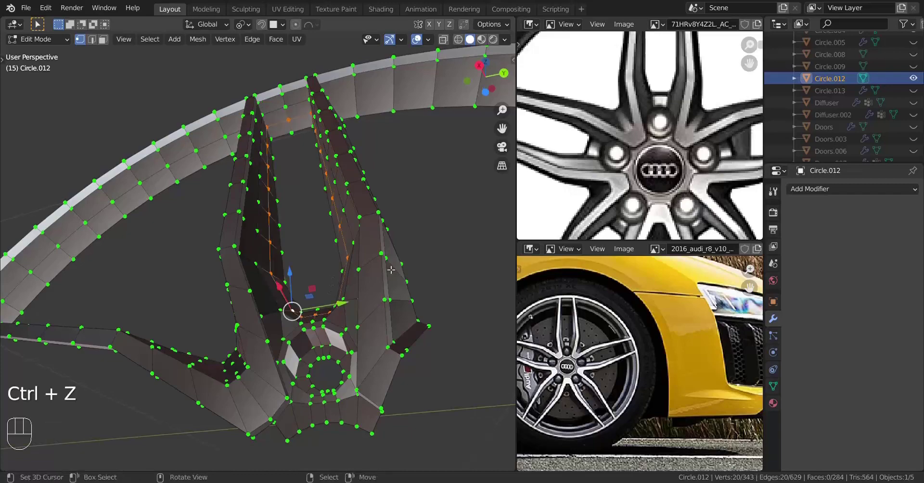
# Dissolve the selected edge loop running along the inner sides of the opening between the two spoke arms.
pyautogui.press('x')
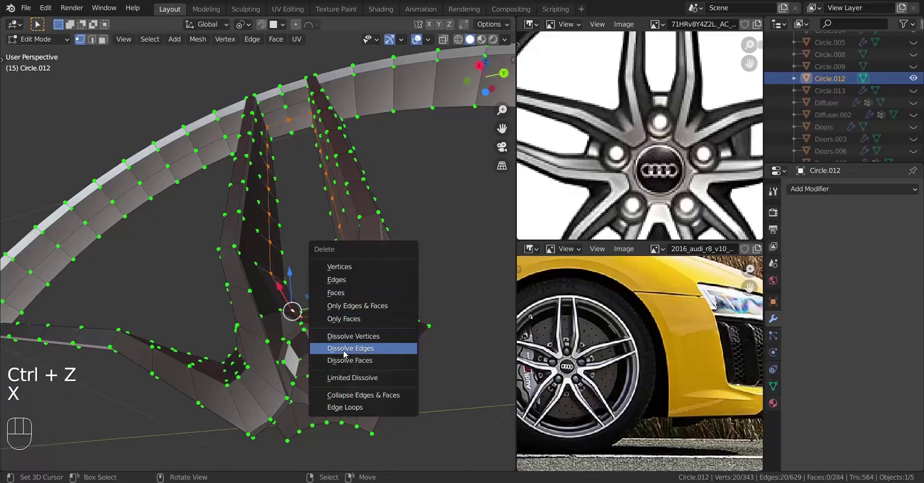
pyautogui.click(344, 348)
pyautogui.moveTo(344, 350); pyautogui.dragTo(308, 331, button='middle')
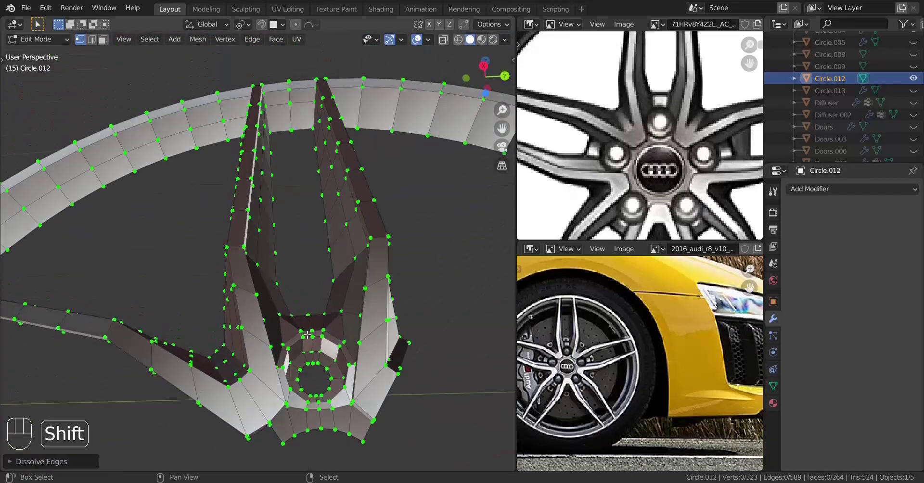
pyautogui.keyDown('shift'); pyautogui.moveTo(303, 269); pyautogui.dragTo(274, 331, button='middle'); pyautogui.keyUp('shift')
pyautogui.moveTo(274, 331); pyautogui.dragTo(221, 275, button='middle')
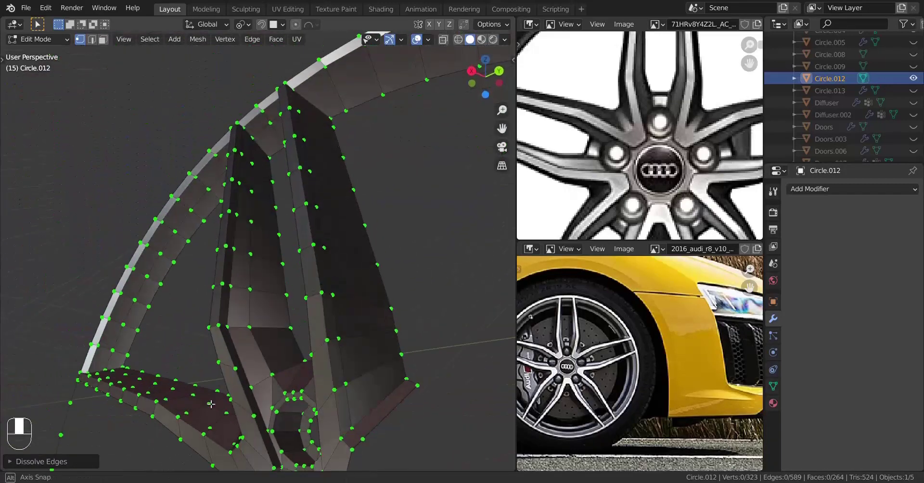
# Select the cross edges along the spoke arms' inner sides in edge mode and even out their vertices with Space.
pyautogui.click(93, 40)
pyautogui.rightClick(243, 326)
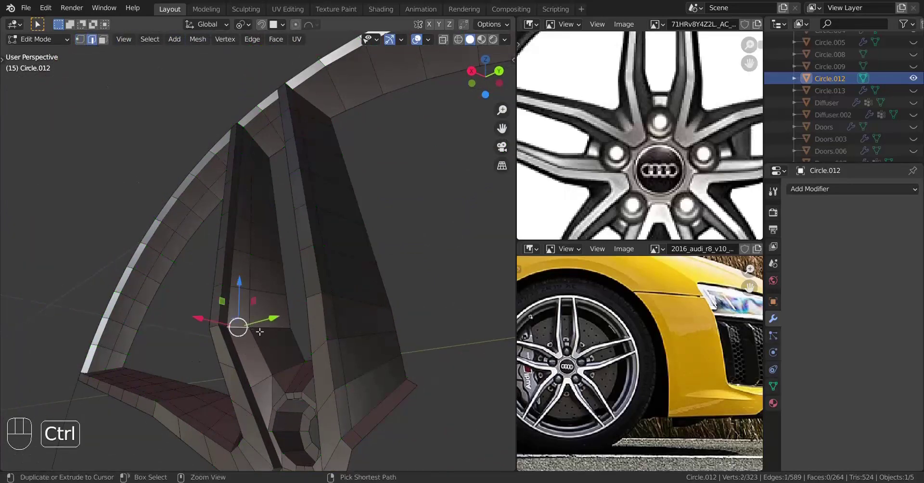
pyautogui.keyDown('ctrl'); pyautogui.rightClick(264, 328); pyautogui.keyUp('ctrl')
pyautogui.keyDown('shift'); pyautogui.rightClick(244, 289); pyautogui.keyUp('shift')
pyautogui.keyDown('ctrl'); pyautogui.rightClick(263, 292); pyautogui.keyUp('ctrl')
pyautogui.keyDown('shift'); pyautogui.rightClick(240, 251); pyautogui.keyUp('shift')
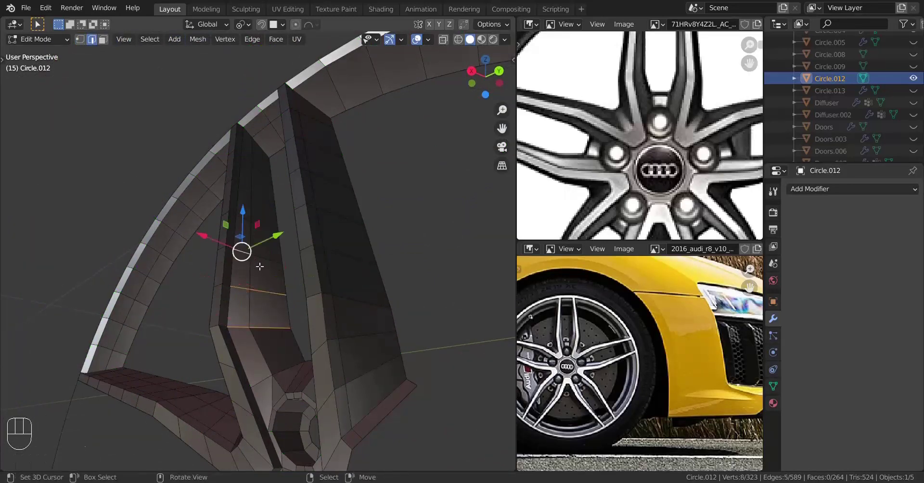
pyautogui.keyDown('ctrl'); pyautogui.rightClick(263, 257); pyautogui.keyUp('ctrl')
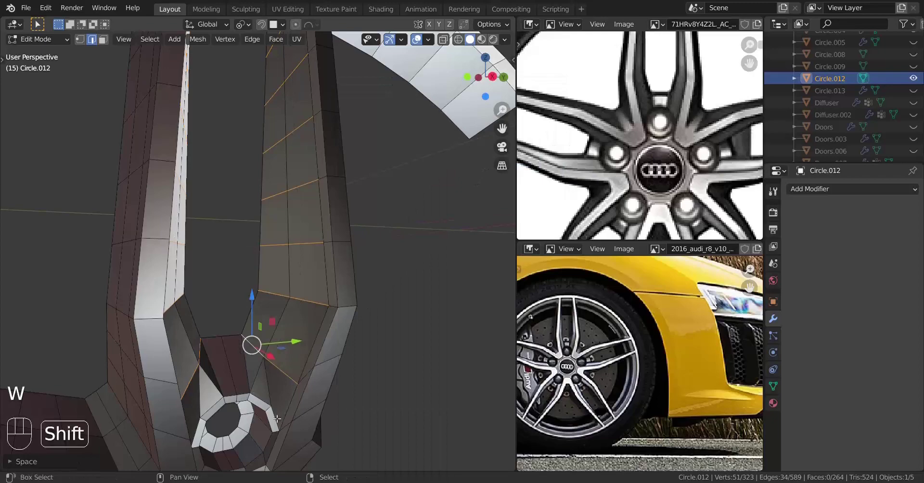
pyautogui.keyDown('shift'); pyautogui.moveTo(241, 337); pyautogui.dragTo(253, 267, button='middle'); pyautogui.keyUp('shift')
pyautogui.moveTo(253, 267); pyautogui.dragTo(232, 293, button='middle')
pyautogui.scroll(1, 241, 313)
pyautogui.scroll(2, 278, 335)
pyautogui.keyDown('shift'); pyautogui.moveTo(259, 336); pyautogui.dragTo(323, 272, button='middle'); pyautogui.keyUp('shift')
pyautogui.keyDown('shift'); pyautogui.moveTo(276, 305); pyautogui.dragTo(291, 265, button='middle'); pyautogui.keyUp('shift')
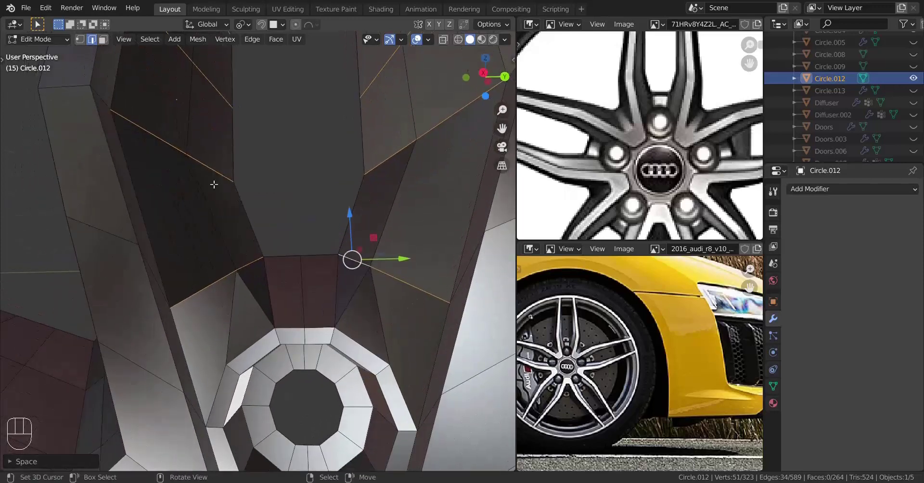
# In vertex mode, join the vertices on the inner side of the spoke arm just above the lug hole.
pyautogui.click(80, 41)
pyautogui.moveTo(266, 303); pyautogui.dragTo(231, 373, button='middle')
pyautogui.rightClick(231, 348)
pyautogui.press('f')
pyautogui.rightClick(230, 364)
pyautogui.keyDown('shift'); pyautogui.rightClick(172, 308); pyautogui.keyUp('shift')
pyautogui.press('j')
# Slide the middle vertex of the spoke arm's lower inner edge along that edge to even out its spacing.
pyautogui.moveTo(231, 318); pyautogui.dragTo(185, 329, button='middle')
pyautogui.rightClick(300, 260)
pyautogui.press('g')
pyautogui.press('g')
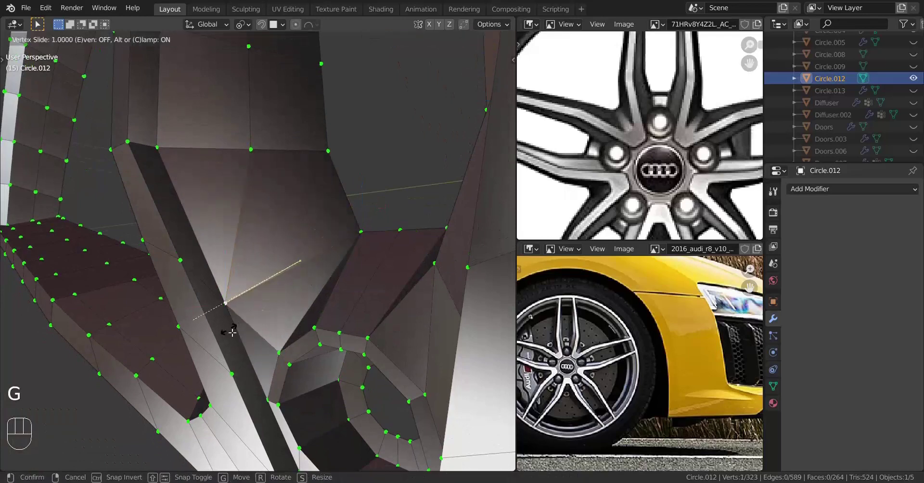
pyautogui.click(232, 332)
pyautogui.press('g')
pyautogui.press('g')
pyautogui.click(366, 244)
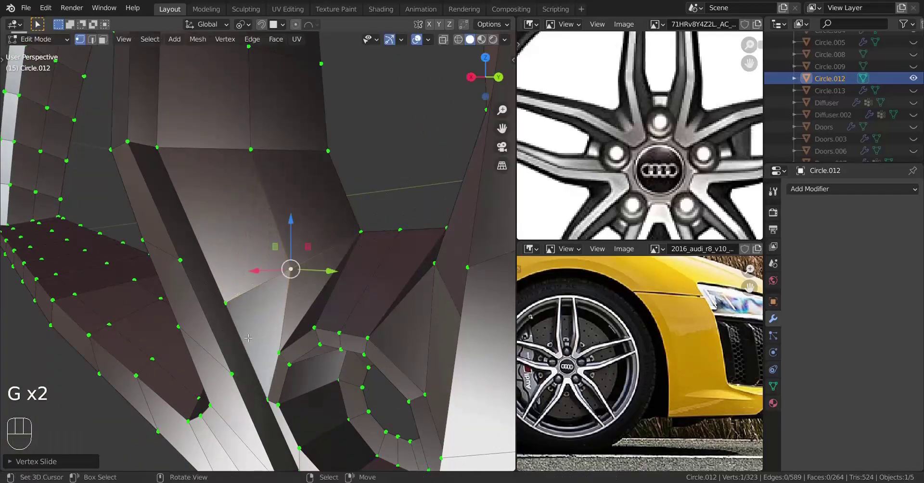
# Try to connect the lug-hole collar's corner vertex to the lower corner of the opening between the spoke arms.
pyautogui.moveTo(367, 245); pyautogui.dragTo(379, 359, button='middle')
pyautogui.click(408, 362)
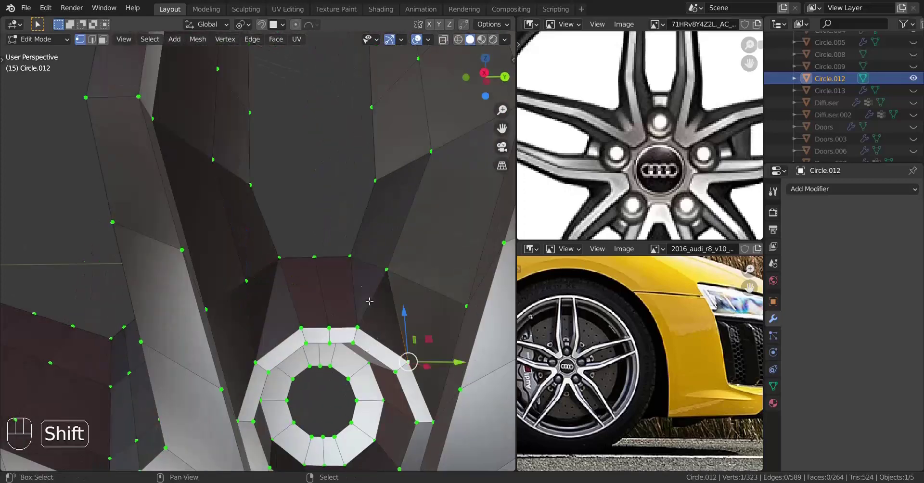
pyautogui.keyDown('shift'); pyautogui.click(354, 260); pyautogui.keyUp('shift')
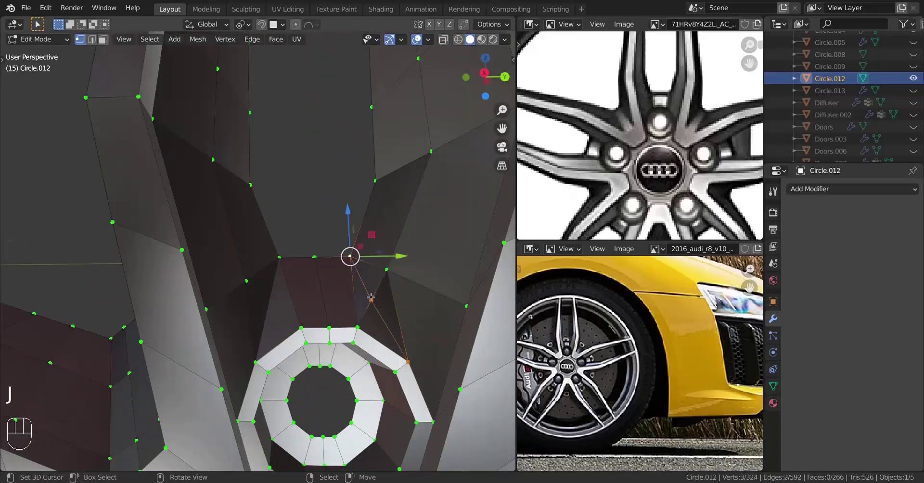
pyautogui.hotkey('ctrl', 'z')
pyautogui.hotkey('ctrl', 'z')
pyautogui.hotkey('ctrl', 'z')
# Inspect the spoke faces beside the lug-hole collar and save the file.
pyautogui.moveTo(211, 360); pyautogui.dragTo(207, 337, button='middle')
pyautogui.scroll(3, 250, 373)
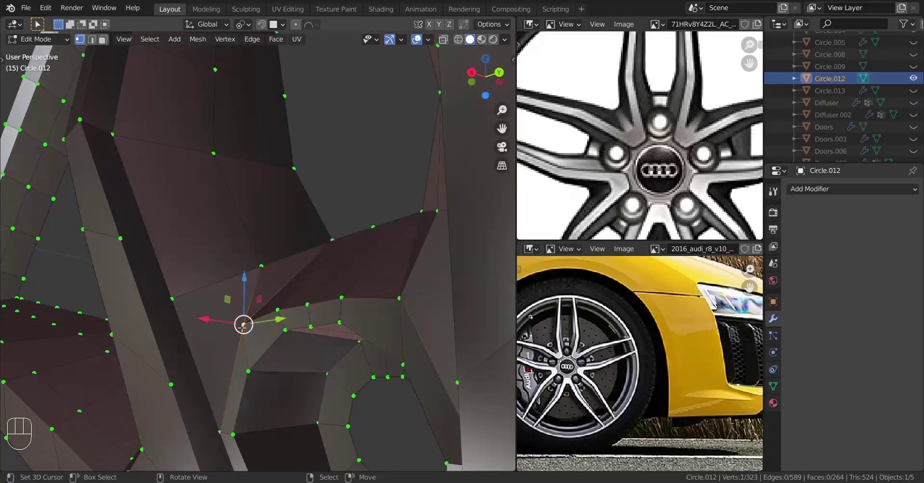
pyautogui.hotkey('ctrl', 's')
pyautogui.hotkey('ctrl', 's')
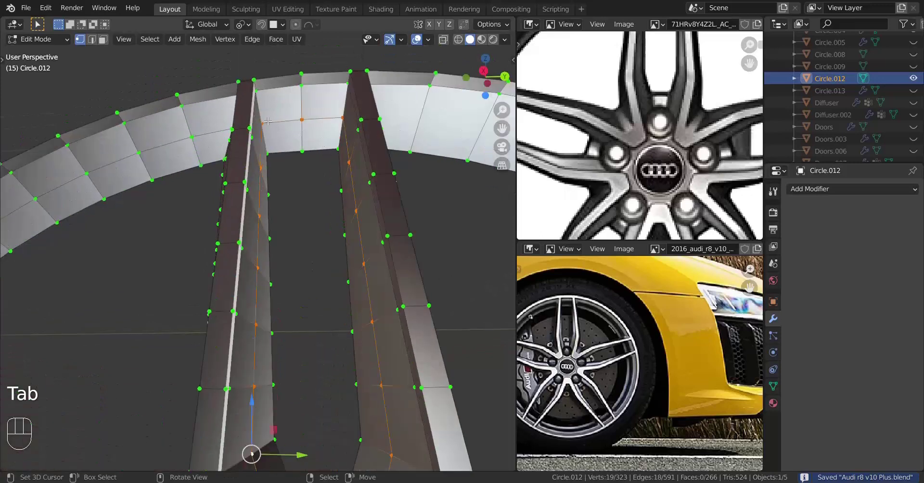
# Select the middle row of vertices on the rim strip between the spoke arms and along the long rim segment.
pyautogui.rightClick(265, 122)
pyautogui.keyDown('ctrl'); pyautogui.rightClick(341, 117); pyautogui.keyUp('ctrl')
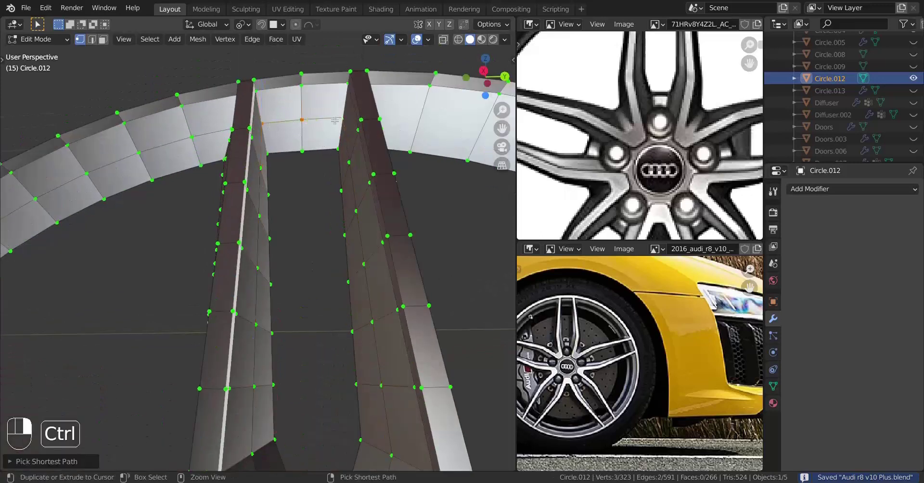
pyautogui.scroll(-3, 339, 125)
pyautogui.keyDown('shift'); pyautogui.moveTo(339, 125); pyautogui.dragTo(462, 138, button='middle'); pyautogui.keyUp('shift')
pyautogui.keyDown('shift'); pyautogui.rightClick(96, 355); pyautogui.keyUp('shift')
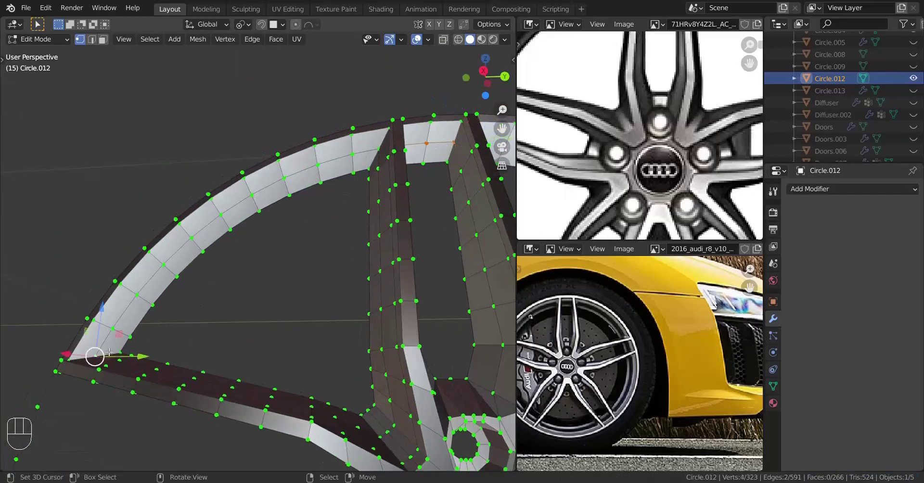
pyautogui.moveTo(115, 344); pyautogui.dragTo(156, 331, button='middle')
pyautogui.keyDown('ctrl'); pyautogui.rightClick(330, 202); pyautogui.keyUp('ctrl')
pyautogui.scroll(-3, 340, 288)
pyautogui.moveTo(341, 293); pyautogui.dragTo(372, 337, button='middle')
pyautogui.scroll(3, 372, 337)
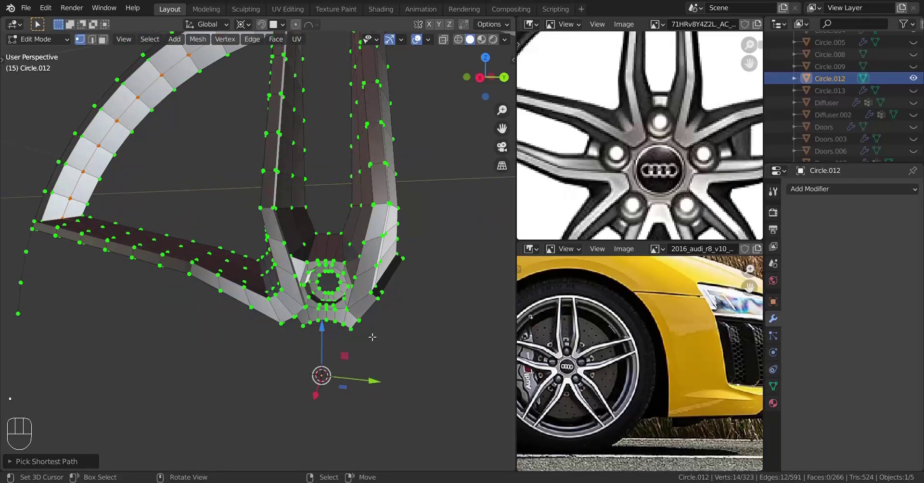
# Scale the selected middle row inward to about 0.988 on the Y and Z axes only, leaving out X.
pyautogui.press('KP_3')
pyautogui.keyDown('shift'); pyautogui.scroll(5, 375, 344); pyautogui.keyUp('shift')
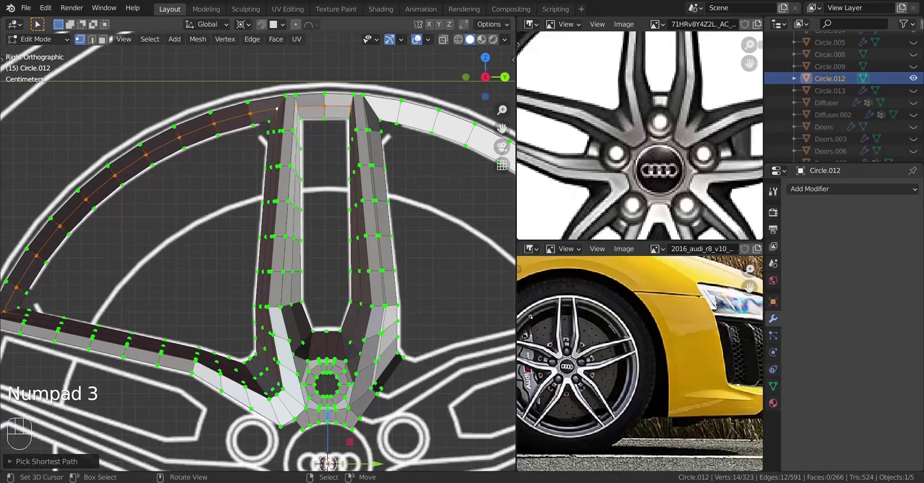
pyautogui.press('s')
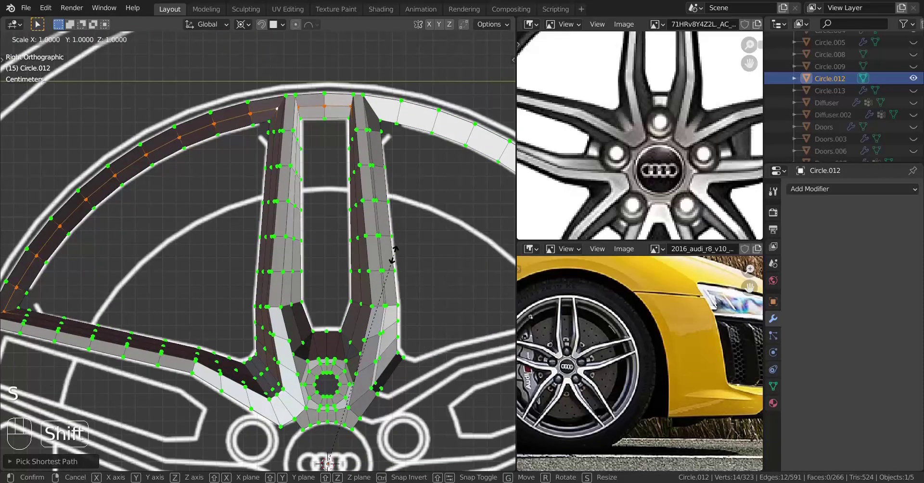
pyautogui.hotkey('shift', 'x')
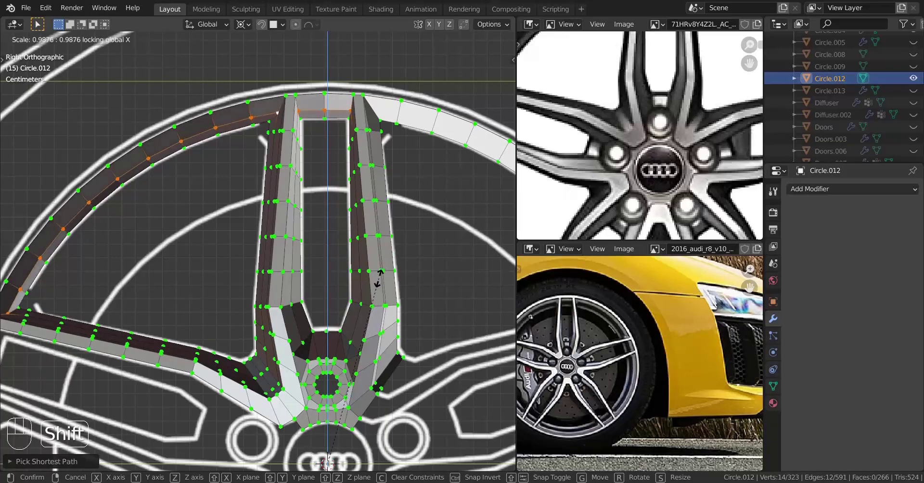
pyautogui.click(379, 279)
pyautogui.moveTo(379, 279); pyautogui.dragTo(308, 270, button='middle')
pyautogui.keyDown('shift'); pyautogui.moveTo(308, 269); pyautogui.dragTo(255, 273, button='middle'); pyautogui.keyUp('shift')
pyautogui.moveTo(336, 334); pyautogui.dragTo(202, 428, button='middle')
pyautogui.keyDown('shift'); pyautogui.moveTo(433, 308); pyautogui.dragTo(308, 347, button='middle'); pyautogui.keyUp('shift')
pyautogui.moveTo(341, 317); pyautogui.dragTo(338, 346, button='middle')
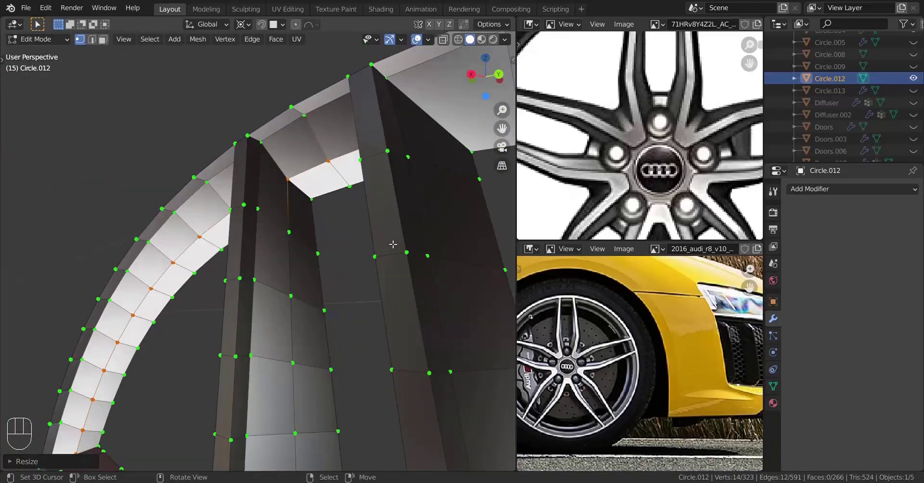
pyautogui.press('s')
pyautogui.press('Escape')
# Try to extrude the rear border loop of the large opening between rim and spokes backward along the X axis.
pyautogui.press('Tab')
pyautogui.press('KP_3')
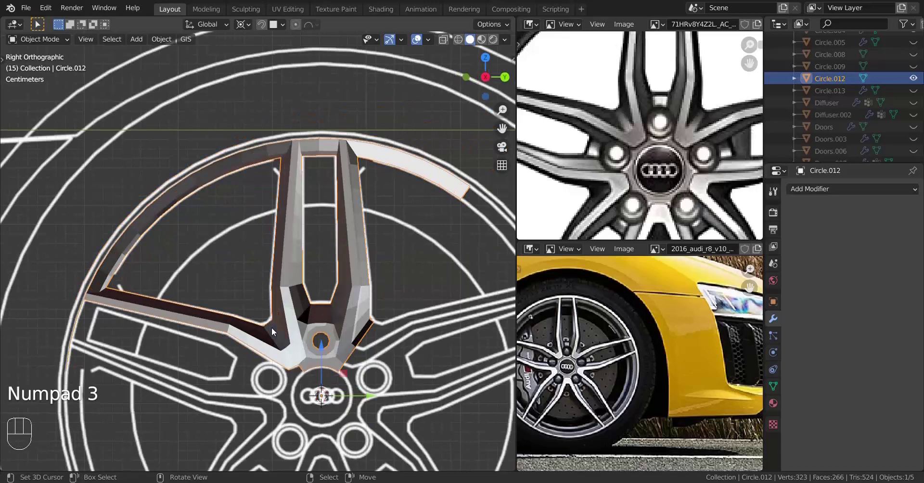
pyautogui.scroll(5, 271, 327)
pyautogui.moveTo(272, 328); pyautogui.dragTo(271, 308, button='middle')
pyautogui.moveTo(270, 308)
pyautogui.keyDown('shift'); pyautogui.mouseDown(button='middle')
pyautogui.moveTo(264, 338)
pyautogui.moveTo(200, 357)
pyautogui.moveTo(248, 371)
pyautogui.moveTo(250, 346)
pyautogui.moveTo(252, 359)
pyautogui.moveTo(216, 308)
pyautogui.moveTo(256, 312)
pyautogui.mouseUp(button='middle'); pyautogui.keyUp('shift')
pyautogui.press('Tab')
pyautogui.keyDown('alt'); pyautogui.keyDown('shift'); pyautogui.rightClick(192, 337); pyautogui.keyUp('shift'); pyautogui.keyUp('alt')
pyautogui.moveTo(192, 338); pyautogui.dragTo(298, 361, button='middle')
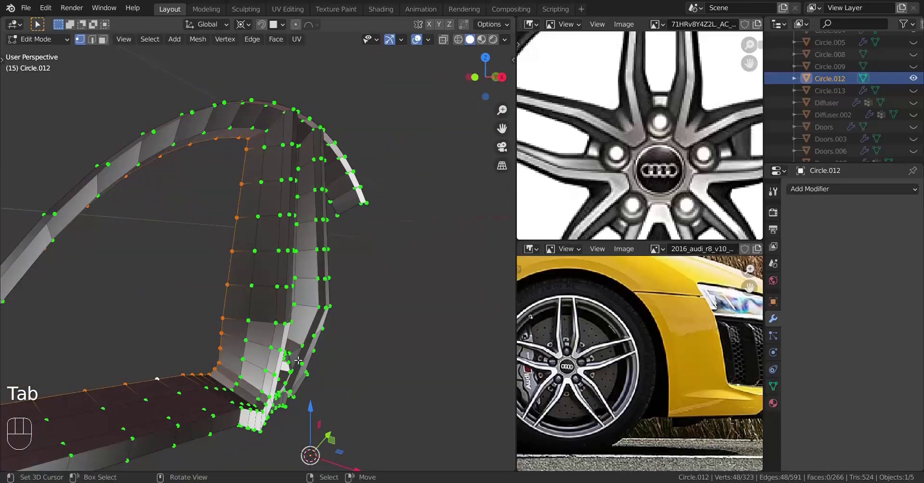
pyautogui.press('e')
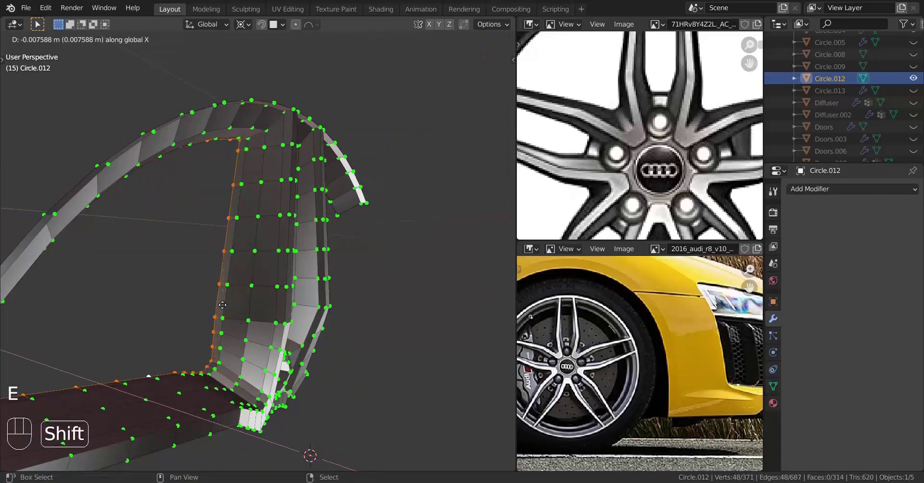
pyautogui.click(222, 304)
pyautogui.moveTo(222, 305); pyautogui.dragTo(356, 298, button='middle')
pyautogui.hotkey('ctrl', 'z')
# Add the other rear border loops of the spokes and rim to the selection and extrude them slightly along the X axis.
pyautogui.keyDown('alt'); pyautogui.keyDown('shift'); pyautogui.rightClick(403, 272); pyautogui.keyUp('shift'); pyautogui.keyUp('alt')
pyautogui.moveTo(398, 274); pyautogui.dragTo(350, 301, button='middle')
pyautogui.press('e')
pyautogui.press('x')
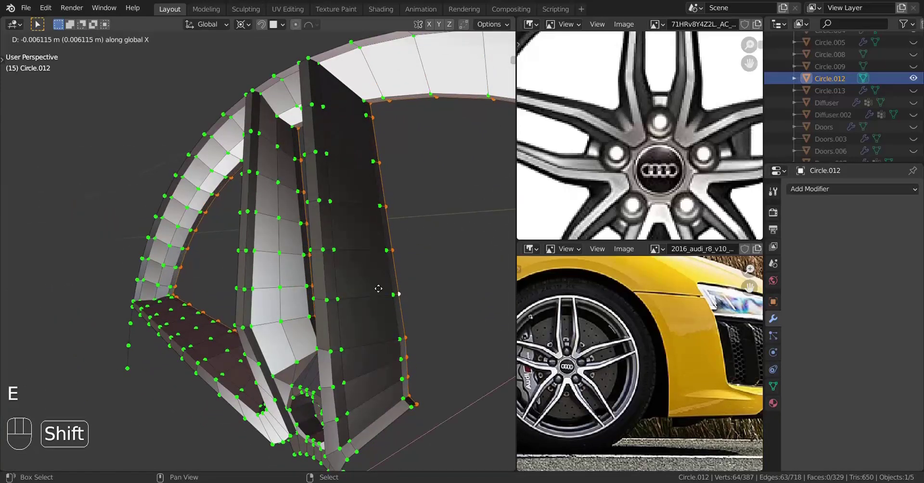
pyautogui.click(437, 262)
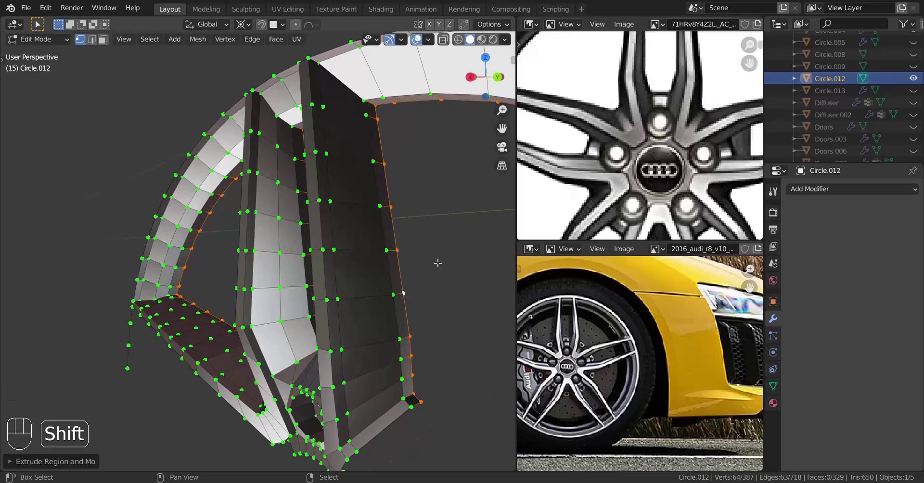
pyautogui.moveTo(435, 263); pyautogui.dragTo(272, 339, button='middle')
pyautogui.press('g')
pyautogui.click(330, 272)
pyautogui.keyDown('shift'); pyautogui.moveTo(211, 226); pyautogui.dragTo(290, 267, button='middle'); pyautogui.keyUp('shift')
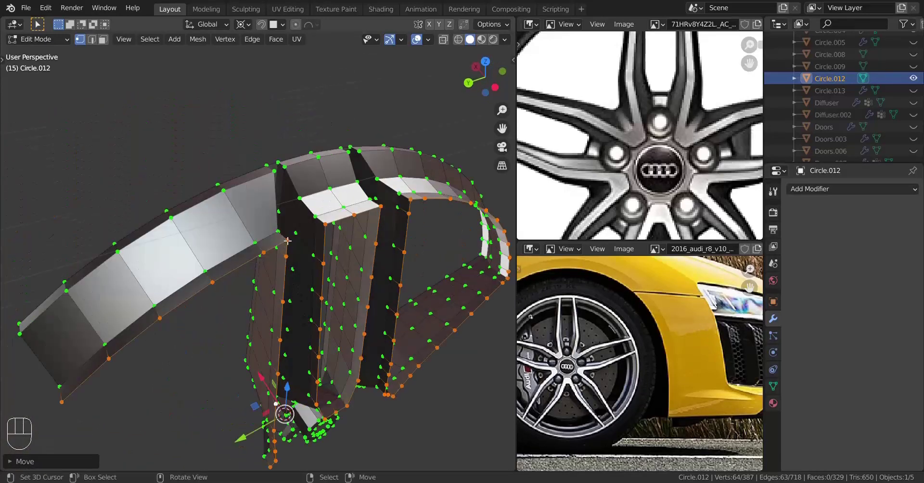
pyautogui.keyDown('ctrl'); pyautogui.click(61, 401); pyautogui.keyUp('ctrl')
pyautogui.moveTo(241, 371); pyautogui.dragTo(67, 315, button='middle')
pyautogui.keyDown('shift'); pyautogui.rightClick(219, 234); pyautogui.keyUp('shift')
pyautogui.keyDown('ctrl'); pyautogui.rightClick(79, 381); pyautogui.keyUp('ctrl')
# Delete the vertex loops crossing the side spoke near the hub and the middle of the long rim segment.
pyautogui.press('KP_3')
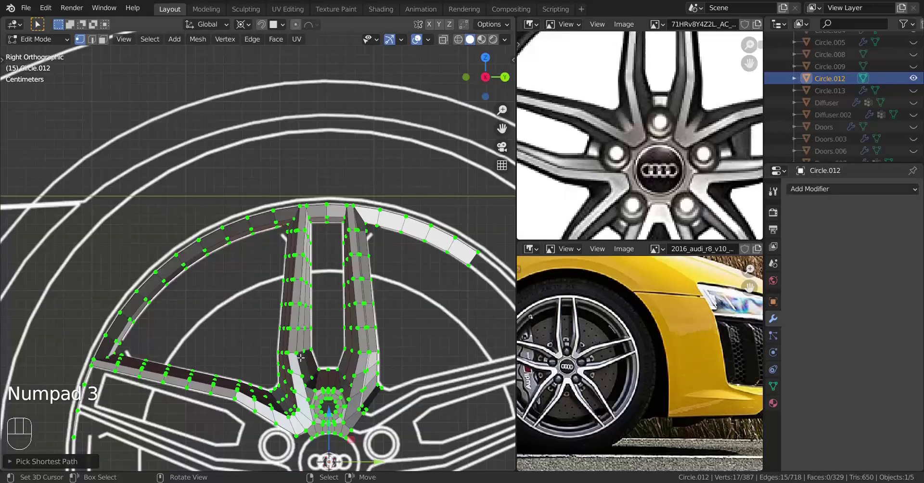
pyautogui.scroll(5, 303, 408)
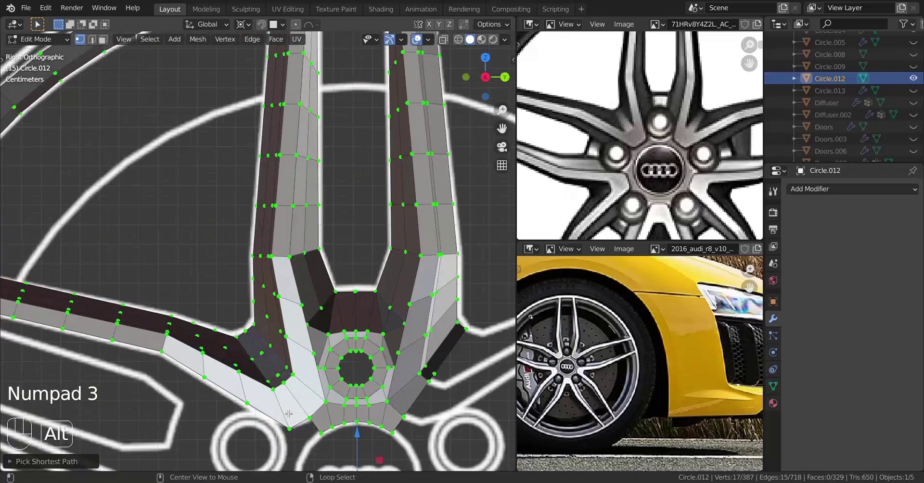
pyautogui.press('x')
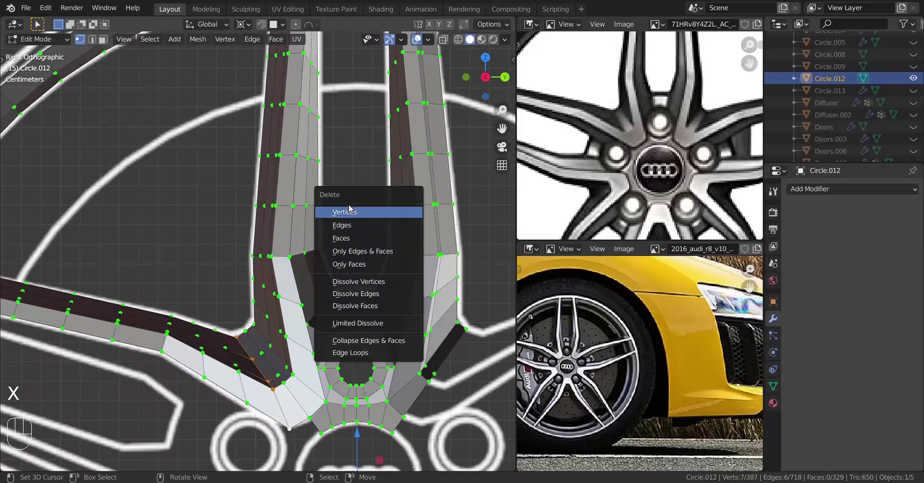
pyautogui.click(348, 212)
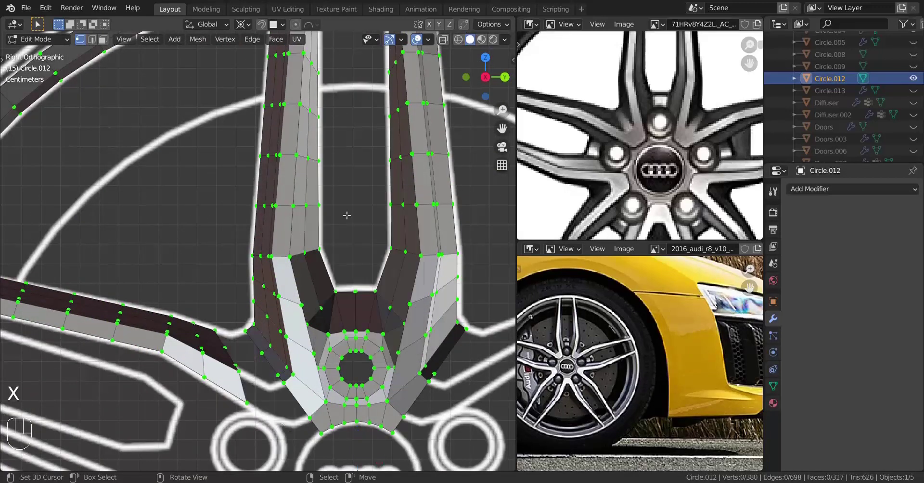
pyautogui.scroll(-2, 246, 281)
pyautogui.keyDown('shift'); pyautogui.moveTo(246, 280); pyautogui.dragTo(351, 374, button='middle'); pyautogui.keyUp('shift')
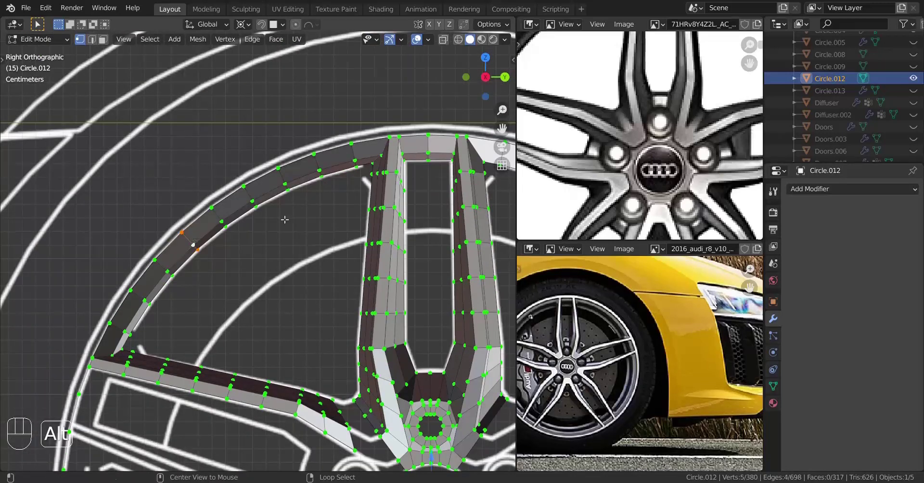
pyautogui.press('x')
pyautogui.click(300, 234)
# Select the detached side spoke with its linked rim piece and delete its vertices.
pyautogui.press('l')
pyautogui.press('x')
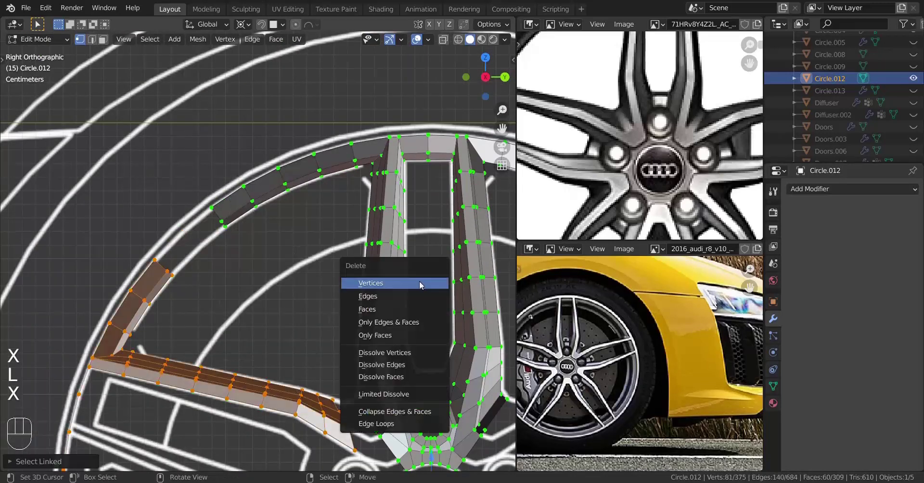
pyautogui.click(412, 281)
# Select the rear edge vertices along both outer rim strips and the short rim strip between the spoke arms.
pyautogui.keyDown('shift'); pyautogui.moveTo(342, 344); pyautogui.dragTo(450, 291, button='middle'); pyautogui.keyUp('shift')
pyautogui.moveTo(168, 255); pyautogui.dragTo(296, 270, button='middle')
pyautogui.moveTo(203, 254); pyautogui.dragTo(377, 286, button='middle')
pyautogui.rightClick(375, 250)
pyautogui.keyDown('ctrl'); pyautogui.rightClick(503, 290); pyautogui.keyUp('ctrl')
pyautogui.moveTo(78, 297); pyautogui.dragTo(173, 314, button='middle')
pyautogui.keyDown('shift'); pyautogui.rightClick(194, 328); pyautogui.keyUp('shift')
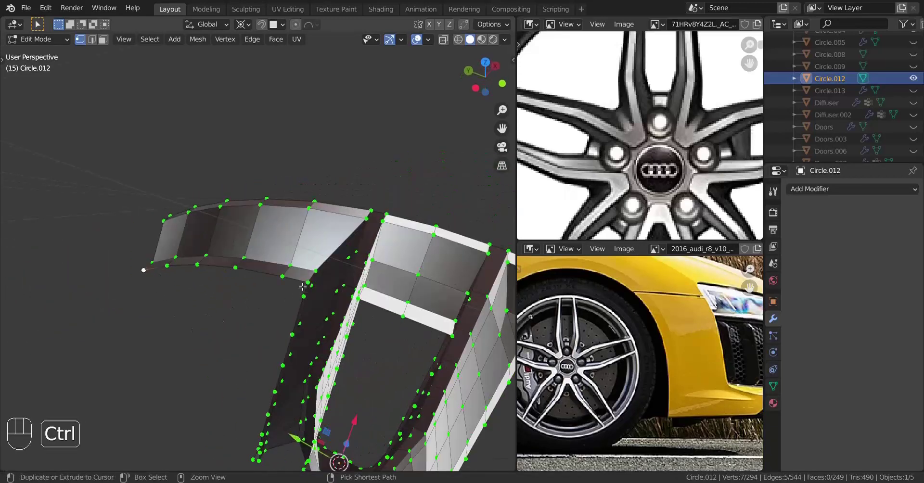
pyautogui.keyDown('ctrl'); pyautogui.rightClick(304, 286); pyautogui.keyUp('ctrl')
pyautogui.scroll(-2, 289, 290)
pyautogui.keyDown('shift'); pyautogui.moveTo(239, 301); pyautogui.dragTo(262, 278, button='middle'); pyautogui.keyUp('shift')
pyautogui.scroll(-2, 261, 279)
pyautogui.scroll(-1, 642, 119)
pyautogui.moveTo(642, 118); pyautogui.dragTo(627, 189, button='middle')
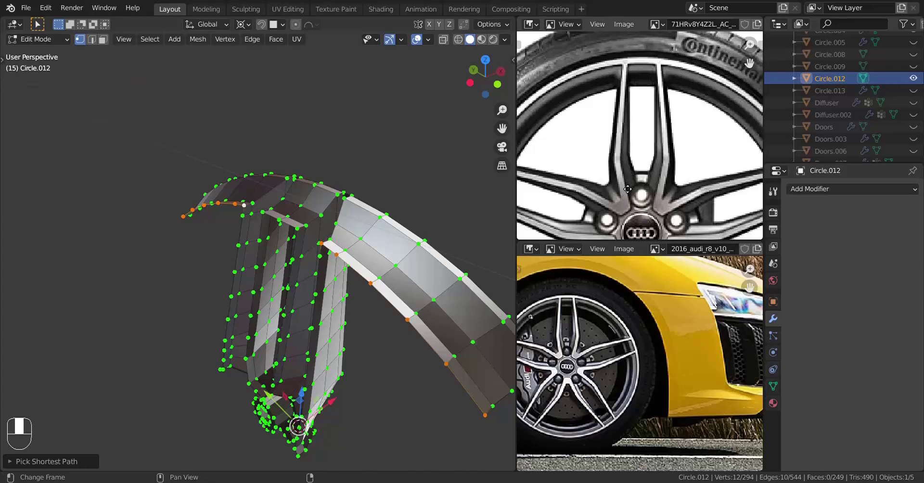
pyautogui.moveTo(199, 237); pyautogui.dragTo(339, 220, button='middle')
pyautogui.keyDown('shift'); pyautogui.rightClick(374, 197); pyautogui.keyUp('shift')
pyautogui.keyDown('ctrl'); pyautogui.rightClick(428, 196); pyautogui.keyUp('ctrl')
# Extrude the selected rear rim edges backward along the X axis.
pyautogui.press('e')
pyautogui.press('x')
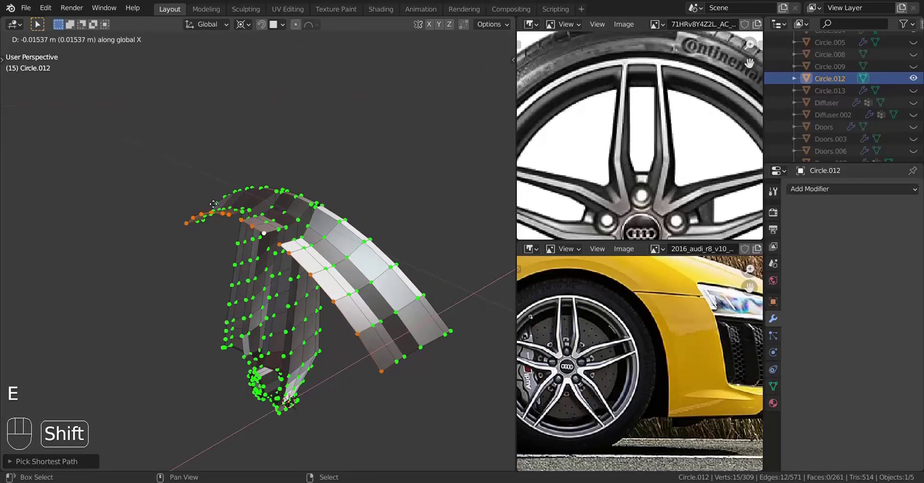
pyautogui.click(198, 193)
pyautogui.moveTo(198, 194); pyautogui.dragTo(390, 212, button='middle')
# Fill the two gaps between the extruded rim pieces behind the spoke arms with faces.
pyautogui.scroll(3, 357, 262)
pyautogui.keyDown('shift'); pyautogui.moveTo(390, 211); pyautogui.dragTo(359, 216, button='middle'); pyautogui.keyUp('shift')
pyautogui.rightClick(321, 265)
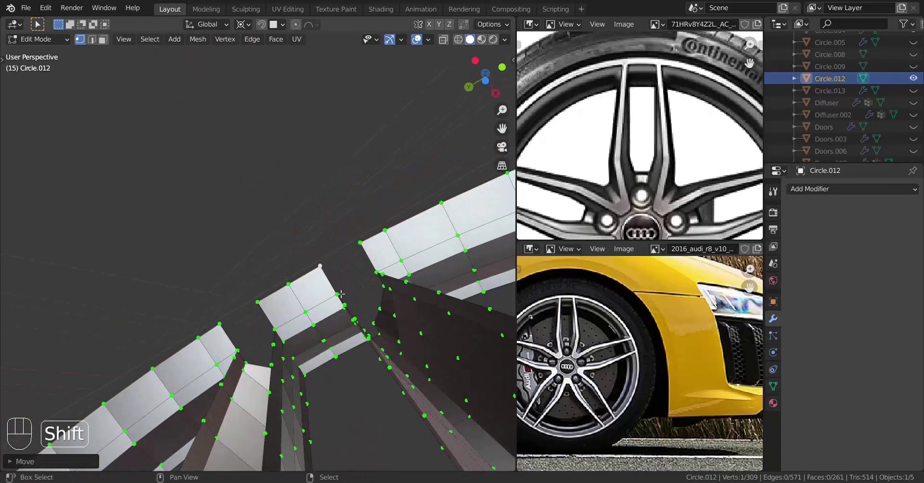
pyautogui.keyDown('shift'); pyautogui.rightClick(337, 295); pyautogui.keyUp('shift')
pyautogui.keyDown('shift'); pyautogui.rightClick(360, 243); pyautogui.keyUp('shift')
pyautogui.press('f')
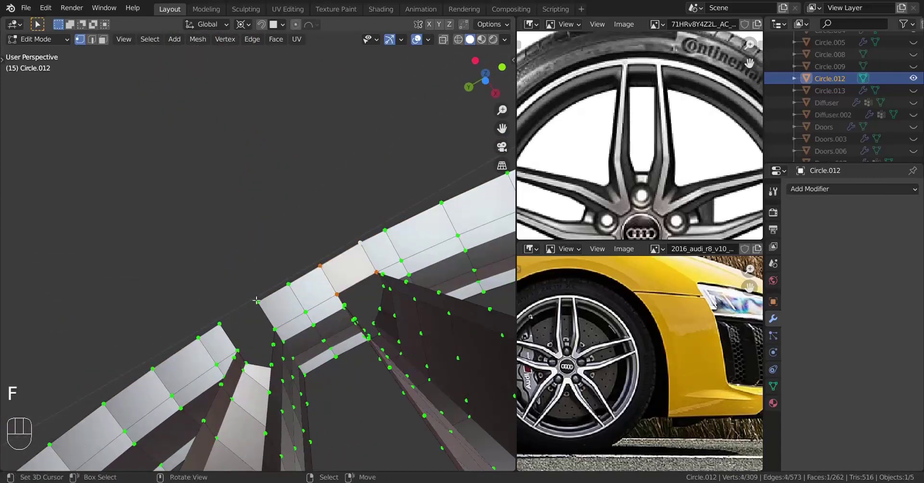
pyautogui.rightClick(221, 322)
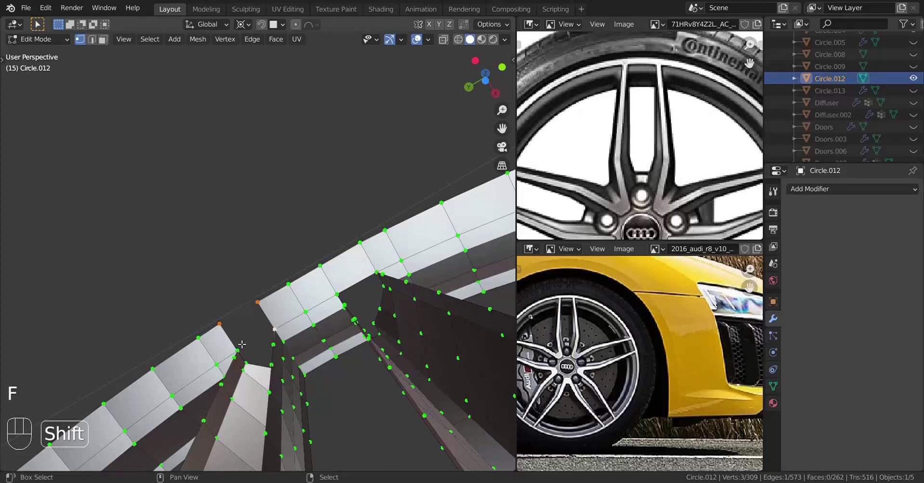
pyautogui.moveTo(254, 334); pyautogui.dragTo(377, 299, button='middle')
# Fill the open back of one spoke arm with successive faces from the rim down to the opening's lower end.
pyautogui.press('a')
pyautogui.scroll(4, 377, 299)
pyautogui.rightClick(310, 289)
pyautogui.keyDown('shift'); pyautogui.rightClick(367, 279); pyautogui.keyUp('shift')
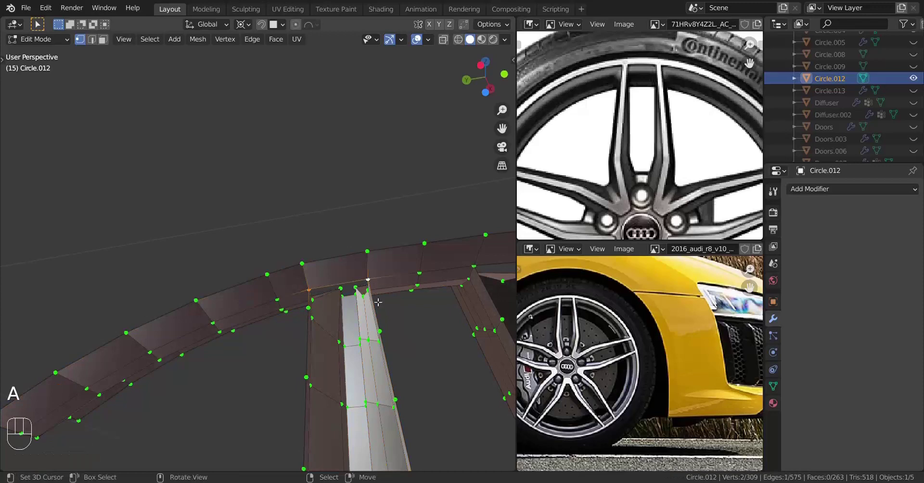
pyautogui.press('f')
pyautogui.press('f')
pyautogui.press('f')
pyautogui.press('f')
pyautogui.moveTo(357, 336); pyautogui.dragTo(340, 289, button='middle')
pyautogui.press('f')
pyautogui.press('f')
pyautogui.press('f')
pyautogui.press('f')
pyautogui.press('f')
pyautogui.press('f')
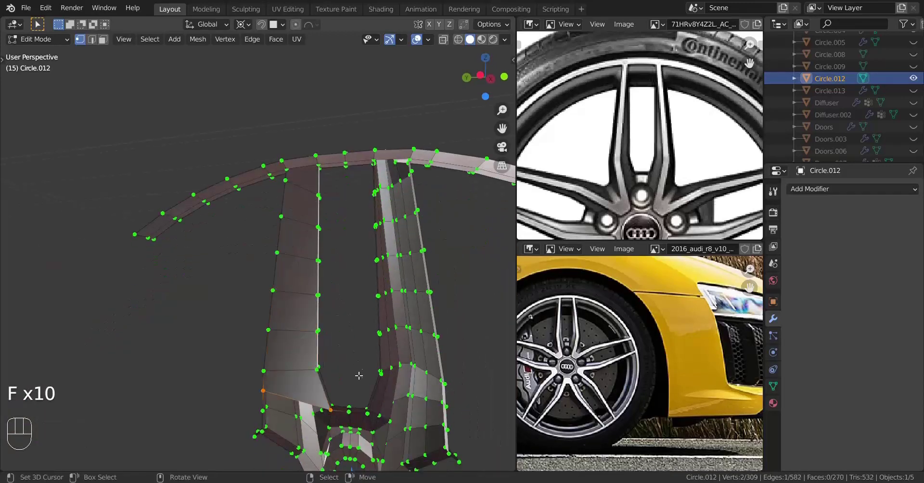
# Close the open back of the other spoke arm with faces, starting from its edge at the rim.
pyautogui.keyDown('shift'); pyautogui.moveTo(352, 395); pyautogui.dragTo(289, 331, button='middle'); pyautogui.keyUp('shift')
pyautogui.scroll(4, 266, 345)
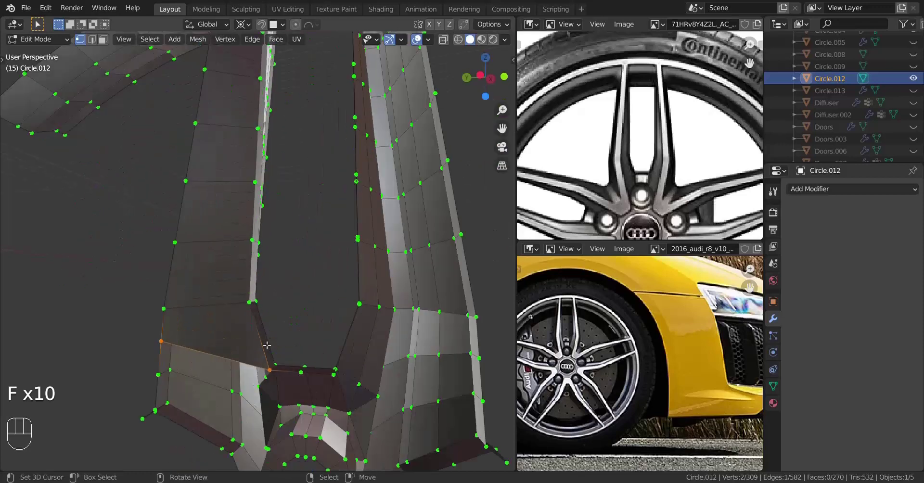
pyautogui.scroll(-1, 298, 336)
pyautogui.keyDown('shift'); pyautogui.moveTo(309, 301); pyautogui.dragTo(285, 257, button='middle'); pyautogui.keyUp('shift')
pyautogui.rightClick(299, 188)
pyautogui.keyDown('shift'); pyautogui.rightClick(335, 185); pyautogui.keyUp('shift')
pyautogui.scroll(-2, 334, 186)
pyautogui.moveTo(333, 212); pyautogui.dragTo(157, 266, button='middle')
# Select the whole mesh and examine the back of the spoke and the hub area from several angles.
pyautogui.press('a')
pyautogui.moveTo(287, 305); pyautogui.dragTo(295, 290, button='middle')
pyautogui.keyDown('shift'); pyautogui.moveTo(303, 320); pyautogui.dragTo(270, 250, button='middle'); pyautogui.keyUp('shift')
pyautogui.moveTo(306, 284); pyautogui.dragTo(336, 266, button='middle')
pyautogui.scroll(3, 336, 284)
pyautogui.moveTo(336, 300); pyautogui.dragTo(204, 349, button='middle')
pyautogui.scroll(-2, 223, 297)
pyautogui.moveTo(230, 337); pyautogui.dragTo(272, 322, button='middle')
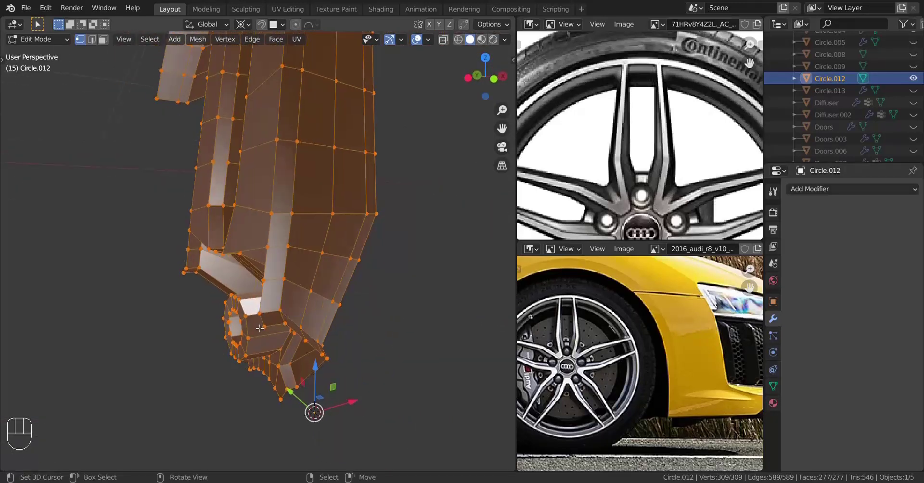
# Duplicate the arc of vertices at the hub's lower edge and offset the copy backward along X.
pyautogui.moveTo(260, 328); pyautogui.dragTo(248, 297, button='middle')
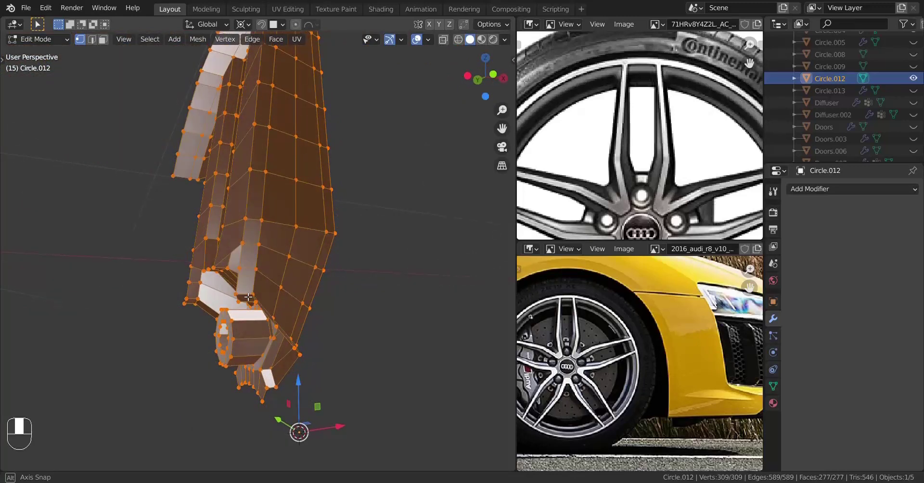
pyautogui.keyDown('shift'); pyautogui.moveTo(267, 416); pyautogui.dragTo(261, 313, button='middle'); pyautogui.keyUp('shift')
pyautogui.moveTo(261, 313)
pyautogui.mouseDown(button='middle')
pyautogui.moveTo(287, 337)
pyautogui.moveTo(269, 321)
pyautogui.mouseUp(button='middle')
pyautogui.rightClick(286, 327)
pyautogui.hotkey('shift', 'd')
pyautogui.press('x')
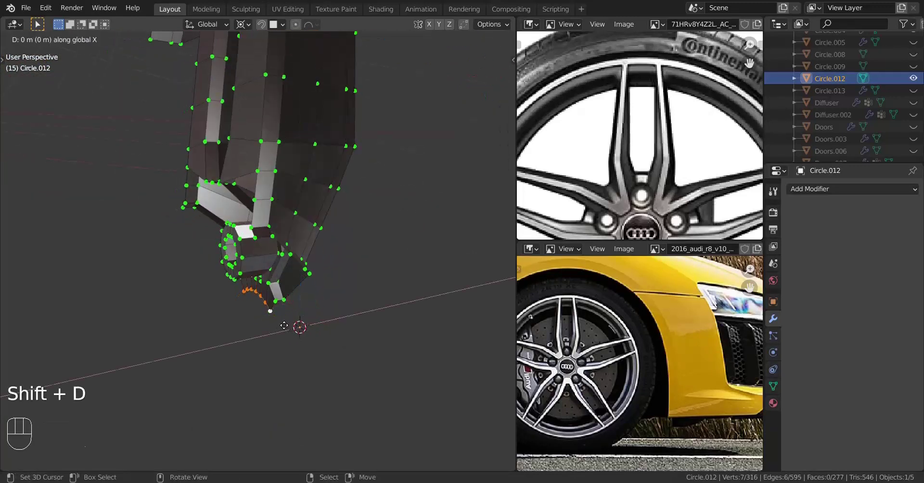
pyautogui.click(255, 311)
# Flatten the duplicated arc along X onto the spoke's lower back corner vertex, using the active element as pivot.
pyautogui.keyDown('shift'); pyautogui.click(176, 212); pyautogui.keyUp('shift')
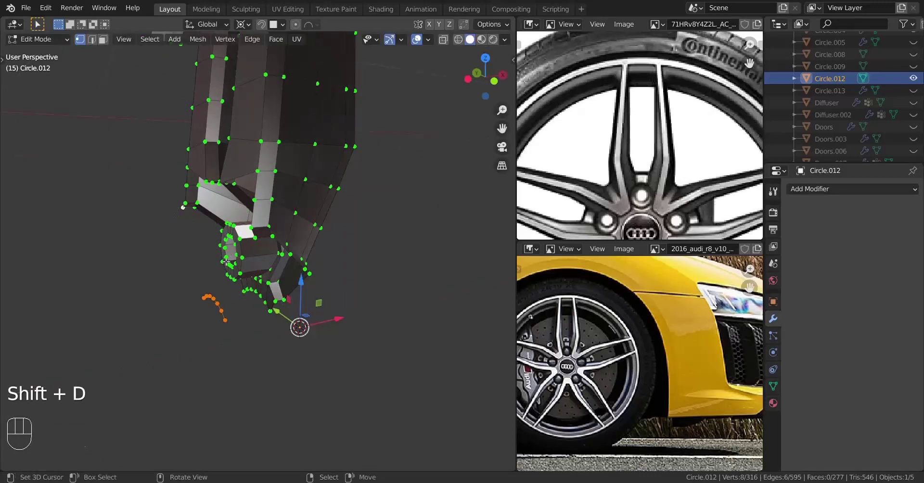
pyautogui.press('.')
pyautogui.click(158, 218)
pyautogui.press('s')
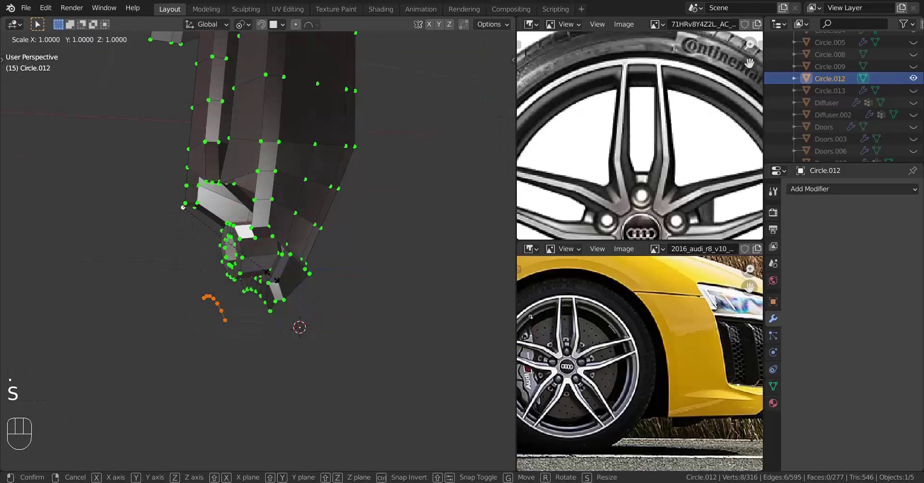
pyautogui.press('x')
pyautogui.click(273, 278)
# Join both ends of the duplicated arc to the spoke arms' lower back corners with edges and fill the central strip.
pyautogui.rightClick(224, 321)
pyautogui.keyDown('shift'); pyautogui.rightClick(270, 311); pyautogui.keyUp('shift')
pyautogui.press('f')
pyautogui.moveTo(270, 298); pyautogui.dragTo(402, 297, button='middle')
pyautogui.rightClick(318, 306)
pyautogui.keyDown('shift'); pyautogui.rightClick(369, 214); pyautogui.keyUp('shift')
pyautogui.moveTo(375, 267); pyautogui.dragTo(257, 268, button='middle')
pyautogui.moveTo(220, 318)
pyautogui.keyDown('shift'); pyautogui.mouseDown(button='middle')
pyautogui.moveTo(196, 324)
pyautogui.moveTo(222, 324)
pyautogui.mouseUp(button='middle'); pyautogui.keyUp('shift')
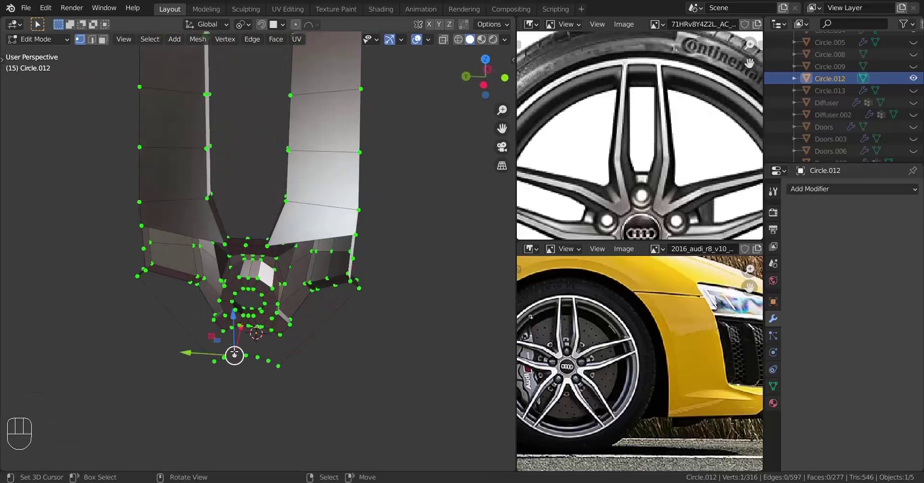
pyautogui.press('f')
# Fill the narrow slanted faces between the arc's ends and the lower back corners of both spoke arms.
pyautogui.moveTo(234, 354); pyautogui.dragTo(275, 347, button='middle')
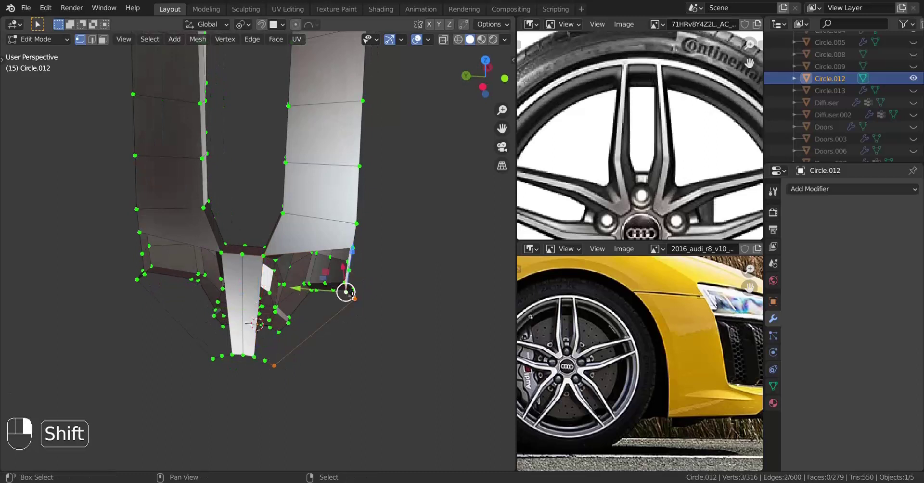
pyautogui.keyDown('shift'); pyautogui.click(265, 361); pyautogui.keyUp('shift')
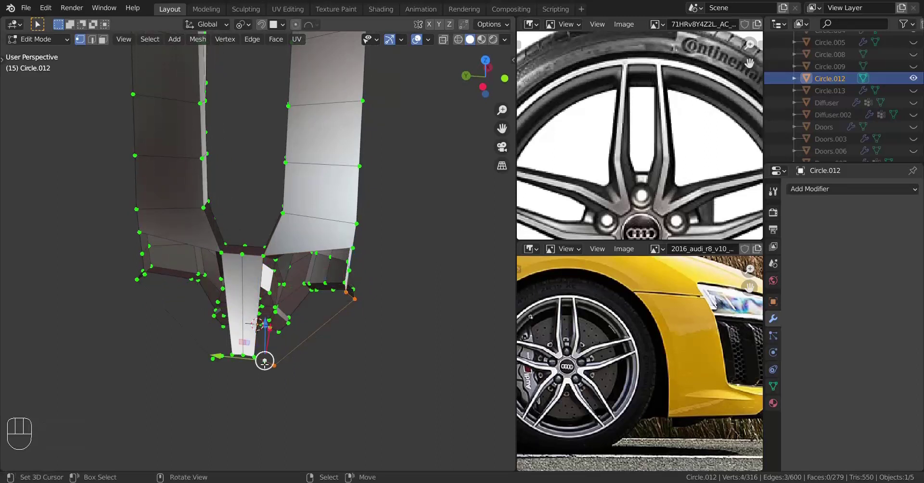
pyautogui.click(143, 285)
pyautogui.keyDown('shift'); pyautogui.click(216, 359); pyautogui.keyUp('shift')
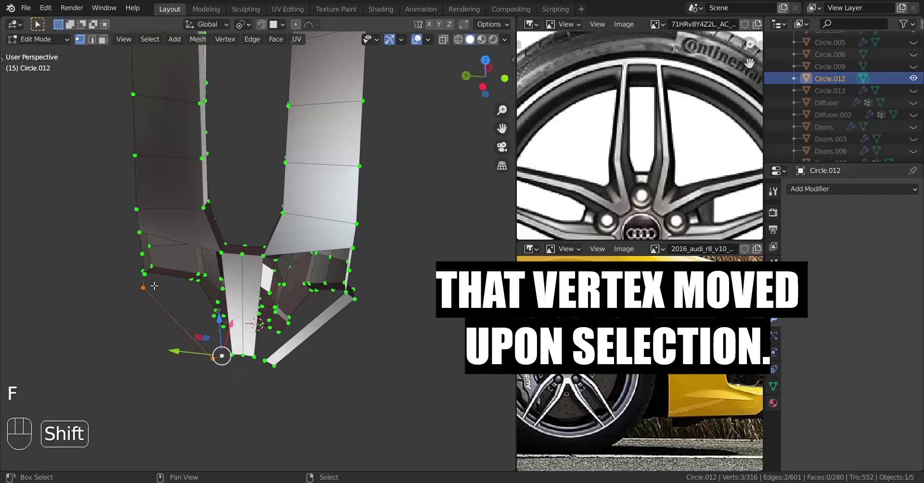
pyautogui.hotkey('ctrl', 'z')
pyautogui.moveTo(154, 286); pyautogui.dragTo(320, 267, button='middle')
pyautogui.hotkey('ctrl', 'z')
pyautogui.press('f')
# Delete the displaced vertex at the lower back corner of the spoke arm.
pyautogui.rightClick(298, 235)
pyautogui.press('KP_Decimal')
pyautogui.moveTo(299, 231); pyautogui.dragTo(261, 259, button='middle')
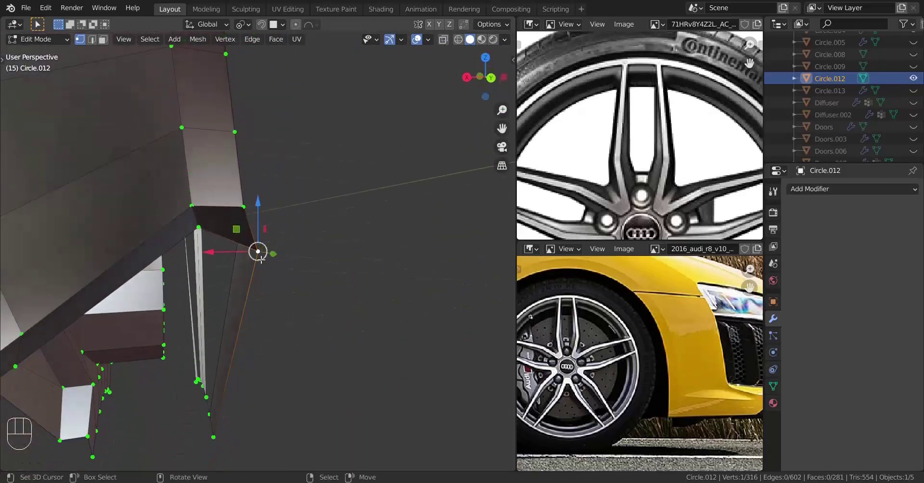
pyautogui.moveTo(324, 259); pyautogui.dragTo(289, 250, button='middle')
pyautogui.press('x')
pyautogui.click(289, 249)
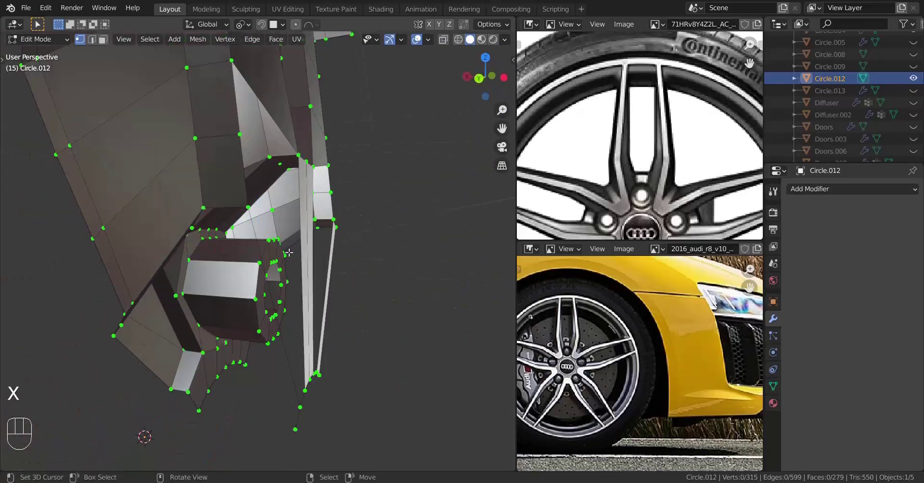
# Extrude a replacement corner vertex along X and align it on X with the back vertex above it.
pyautogui.moveTo(205, 243); pyautogui.dragTo(244, 253, button='middle')
pyautogui.press('e')
pyautogui.press('x')
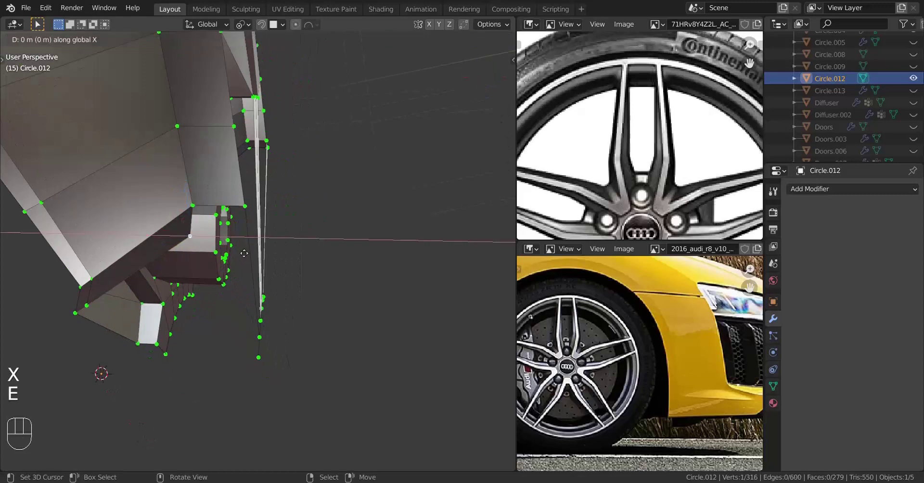
pyautogui.click(278, 250)
pyautogui.keyDown('shift'); pyautogui.click(245, 206); pyautogui.keyUp('shift')
pyautogui.press('s')
pyautogui.press('x')
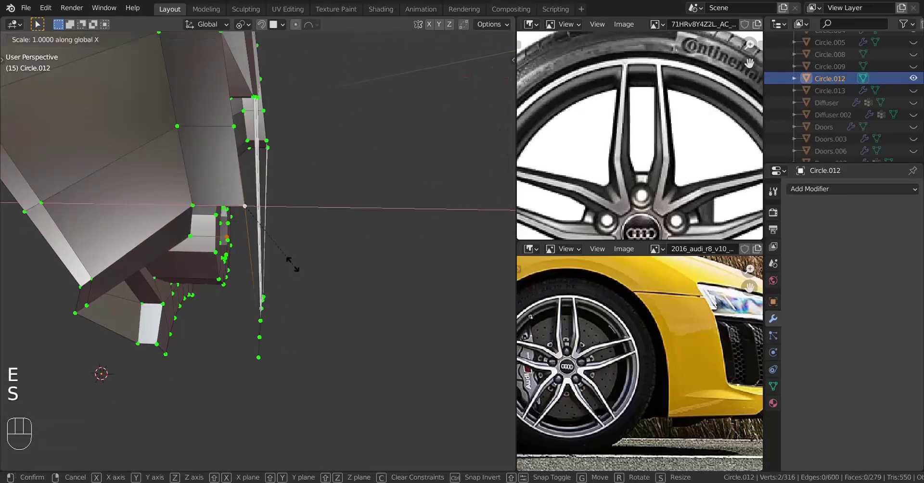
pyautogui.click(295, 265)
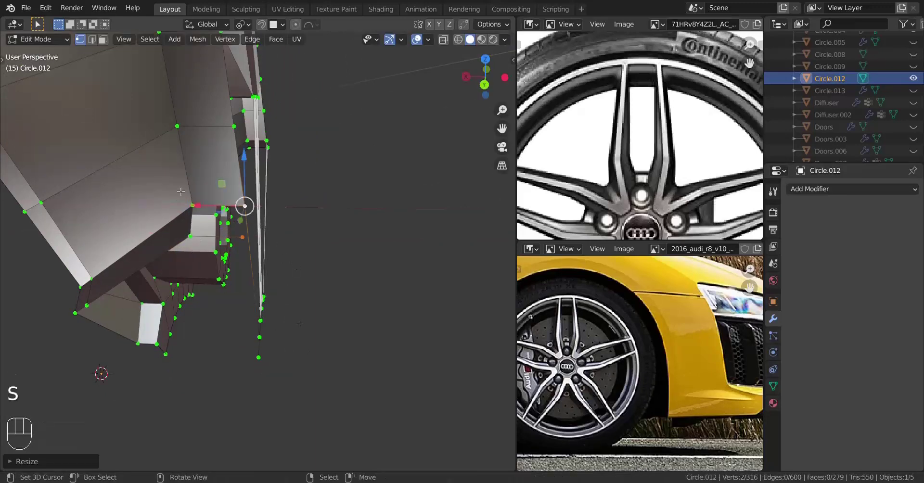
# Fill the corner beside the replacement vertex and the narrow slanted face down to the arc's end.
pyautogui.press('f')
pyautogui.moveTo(182, 207); pyautogui.dragTo(202, 270, button='middle')
pyautogui.keyDown('shift'); pyautogui.click(365, 408); pyautogui.keyUp('shift')
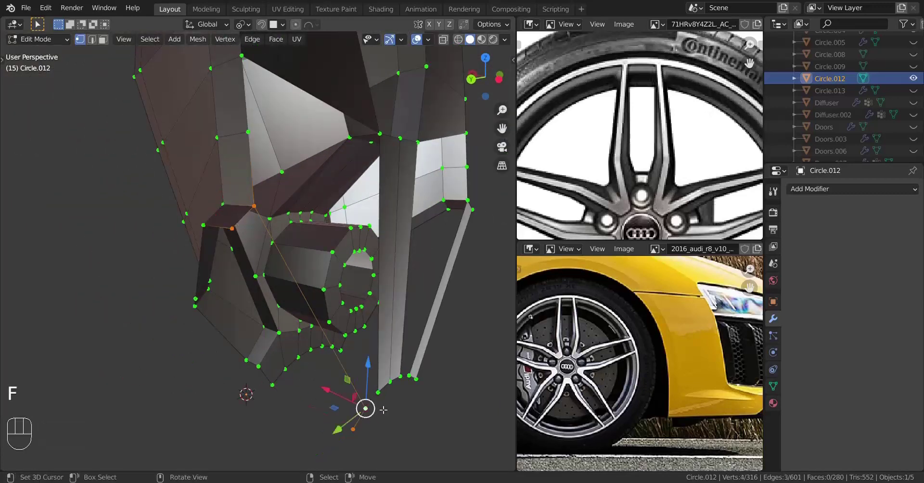
pyautogui.press('f')
# Close the lower back of one spoke arm with faces between its outer corner, the central strip and the arc.
pyautogui.press('a')
pyautogui.moveTo(365, 406); pyautogui.dragTo(188, 308, button='middle')
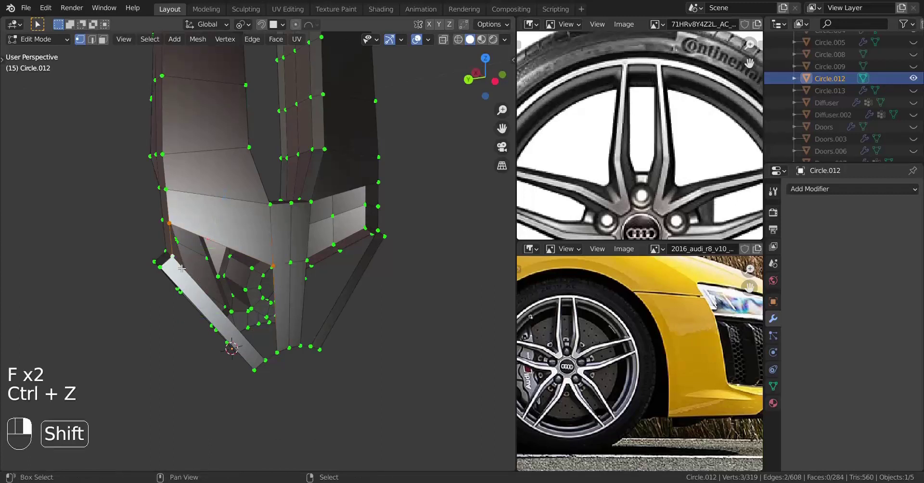
pyautogui.press('f')
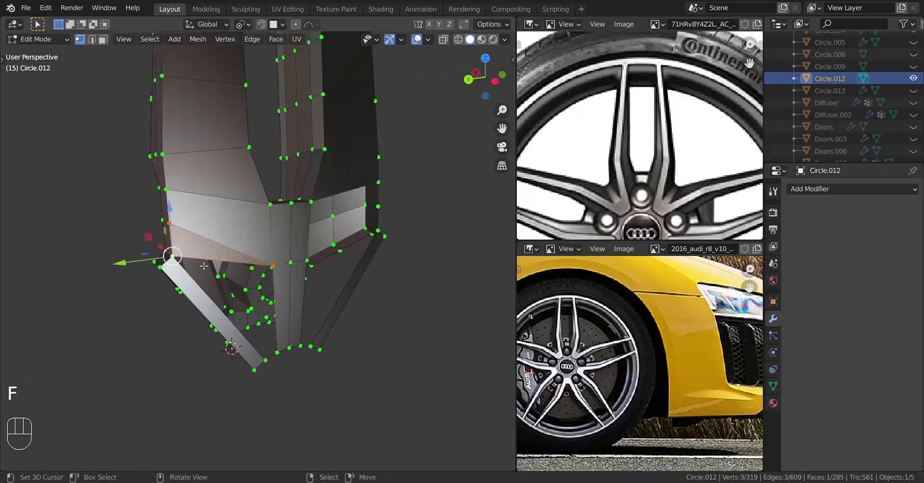
pyautogui.keyDown('shift'); pyautogui.rightClick(265, 263); pyautogui.keyUp('shift')
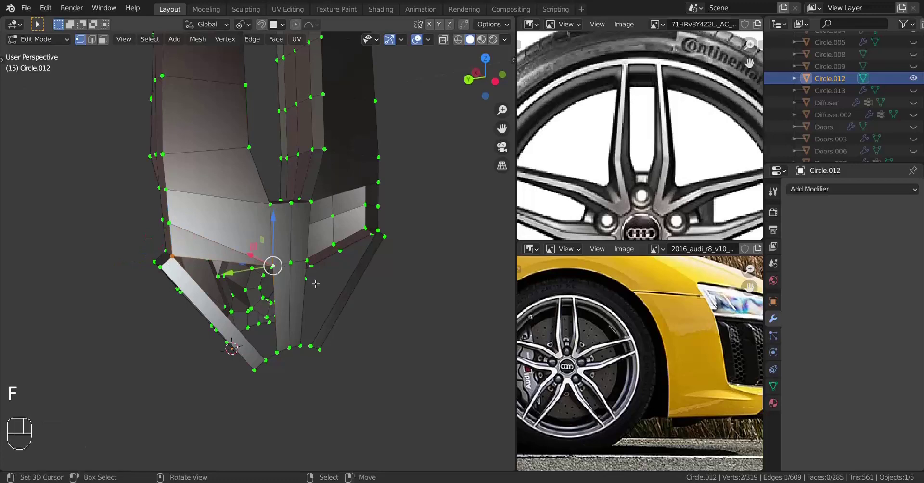
pyautogui.press('f')
# Close the lower back of the other spoke arm with matching faces from its outer edge down to the arc.
pyautogui.moveTo(314, 281); pyautogui.dragTo(212, 274, button='middle')
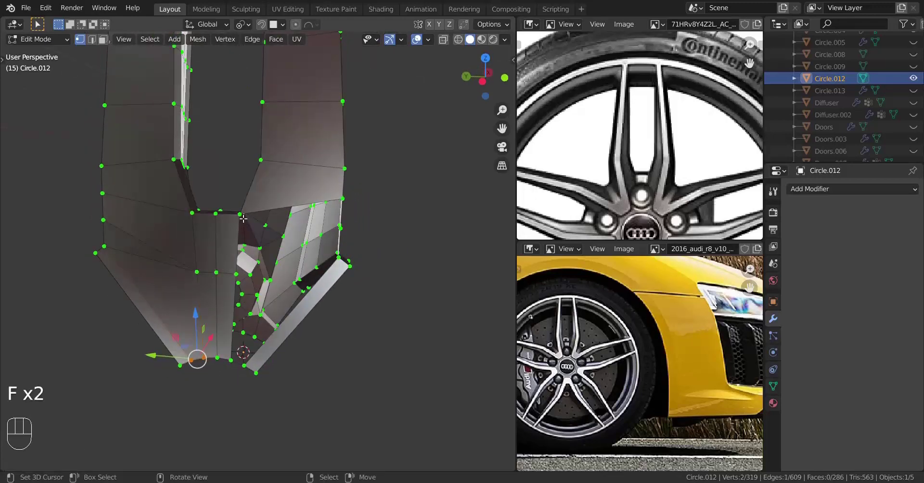
pyautogui.keyDown('shift'); pyautogui.rightClick(347, 203); pyautogui.keyUp('shift')
pyautogui.press('f')
pyautogui.scroll(1, 317, 268)
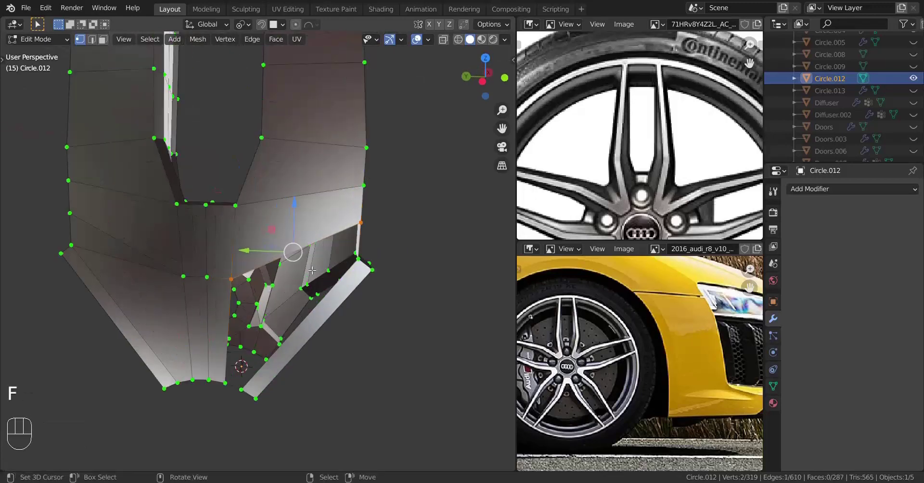
pyautogui.keyDown('shift'); pyautogui.rightClick(357, 263); pyautogui.keyUp('shift')
pyautogui.press('f')
pyautogui.keyDown('shift'); pyautogui.rightClick(366, 235); pyautogui.keyUp('shift')
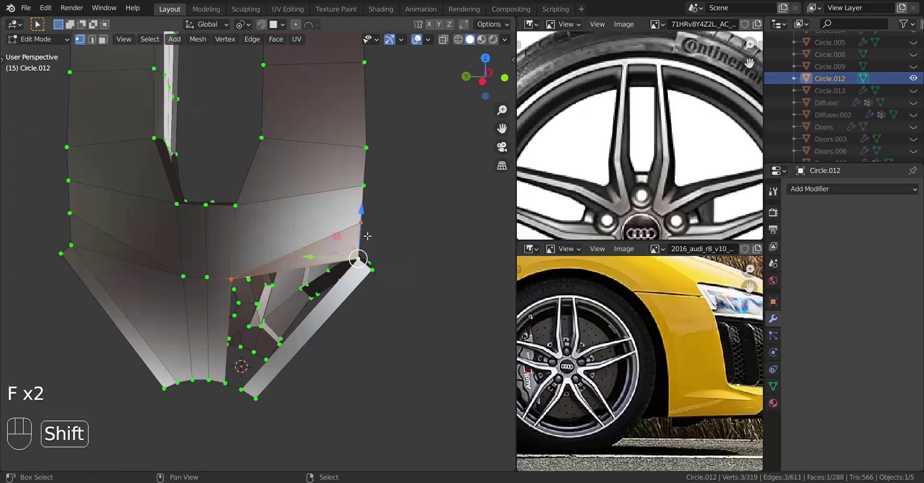
pyautogui.press('f')
# Examine the closed back of the spoke and hub on the whole segment, outside mesh editing as well.
pyautogui.press('a')
pyautogui.scroll(-4, 302, 286)
pyautogui.moveTo(301, 286); pyautogui.dragTo(289, 245, button='middle')
pyautogui.press('a')
pyautogui.press('a')
pyautogui.press('a')
pyautogui.press('Tab')
pyautogui.keyDown('shift'); pyautogui.moveTo(288, 245); pyautogui.dragTo(286, 296, button='middle'); pyautogui.keyUp('shift')
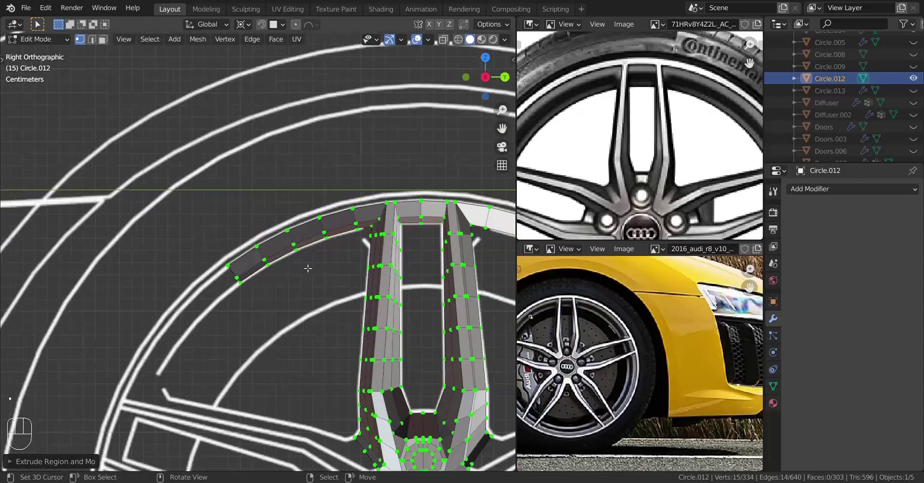
# Scale the extruded inner edge of the rim inward toward the wheel centre, comparing it with the blueprint.
pyautogui.scroll(3, 303, 267)
pyautogui.press('s')
pyautogui.press('shift')
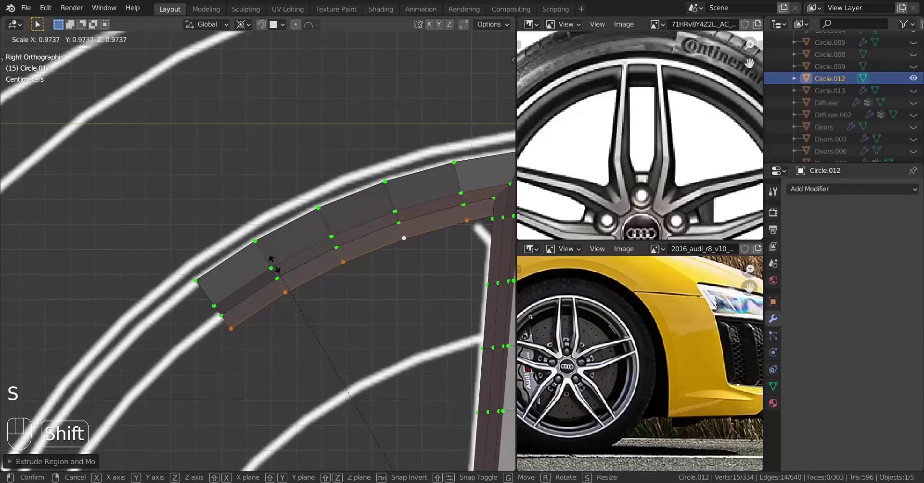
pyautogui.click(358, 330)
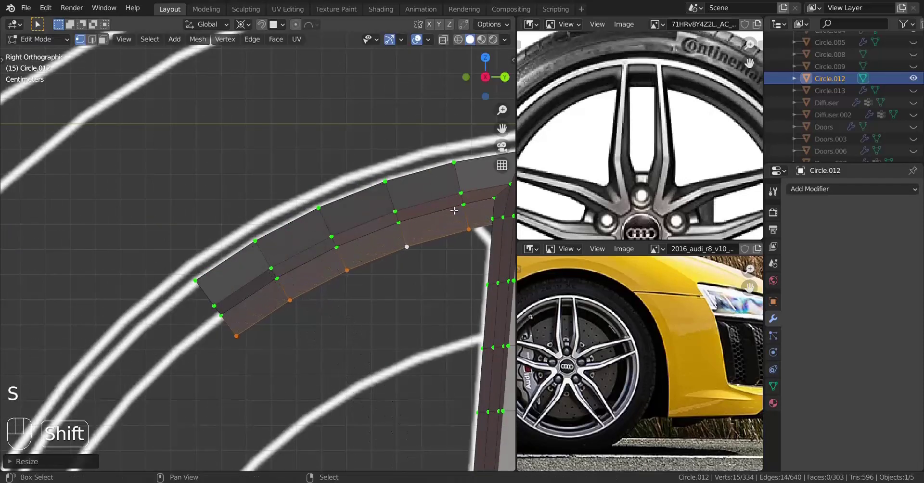
# Extrude the rim's inner edge along X and adjust its depth along the same axis.
pyautogui.press('e')
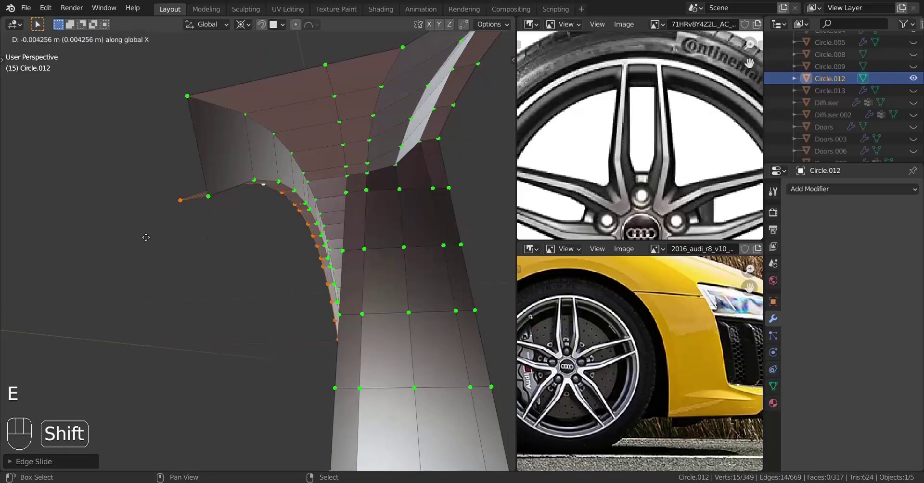
pyautogui.click(134, 229)
pyautogui.moveTo(138, 233); pyautogui.dragTo(329, 255, button='middle')
pyautogui.press('g')
pyautogui.press('x')
pyautogui.click(271, 263)
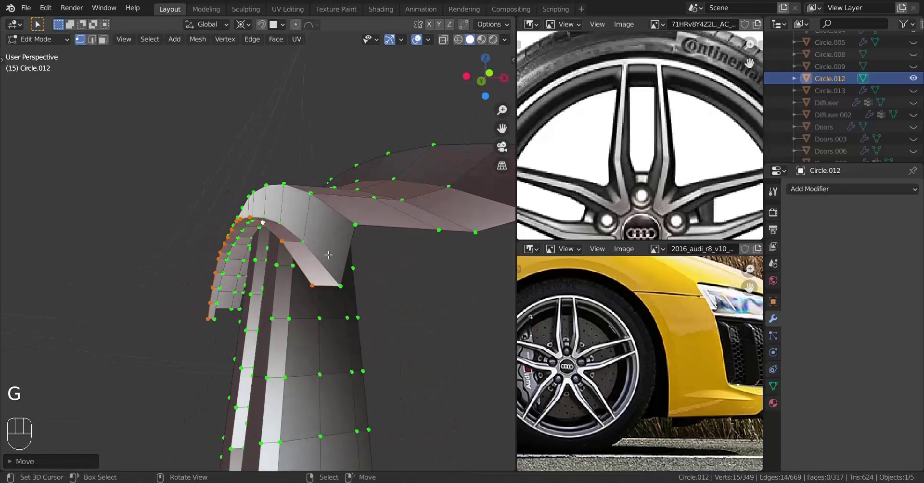
pyautogui.keyDown('alt'); pyautogui.click(338, 219); pyautogui.keyUp('alt')
pyautogui.hotkey('shift', 'd')
pyautogui.press('x')
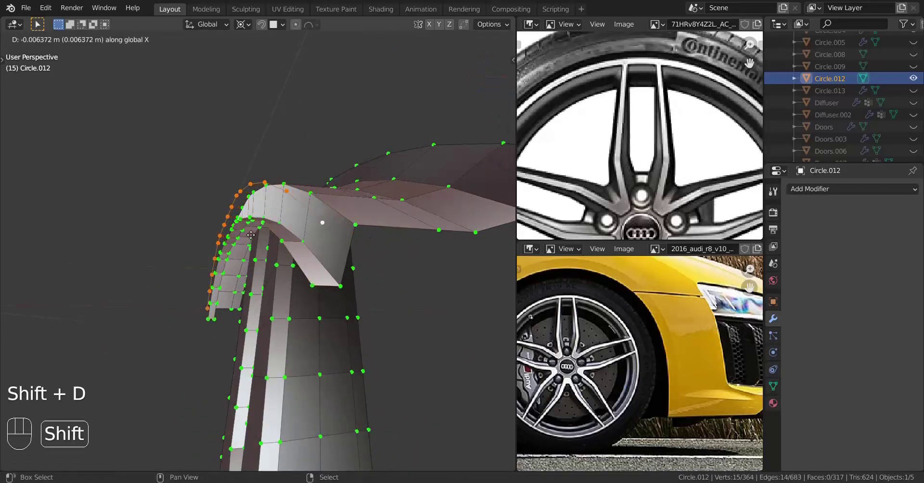
pyautogui.rightClick(250, 235)
pyautogui.press('x')
pyautogui.click(318, 192)
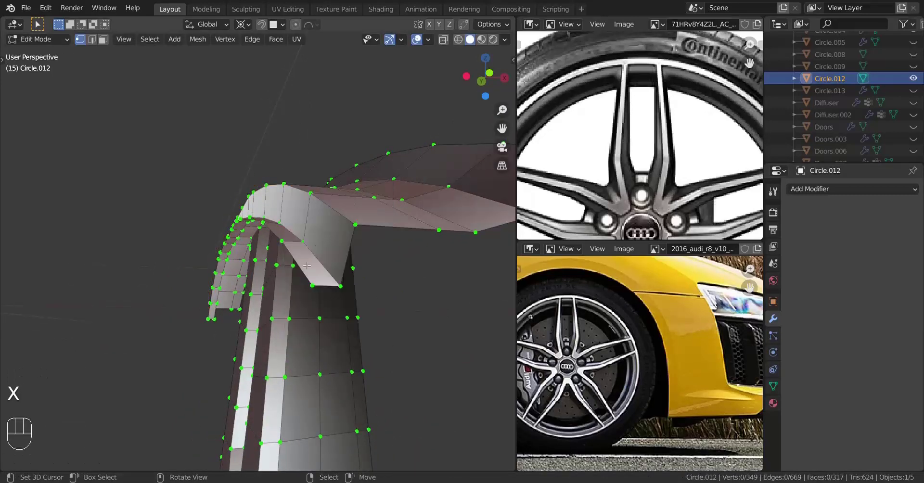
# Flatten the back edge of the extended inner rim surface along X to line up with the outer surface's edge.
pyautogui.press('s')
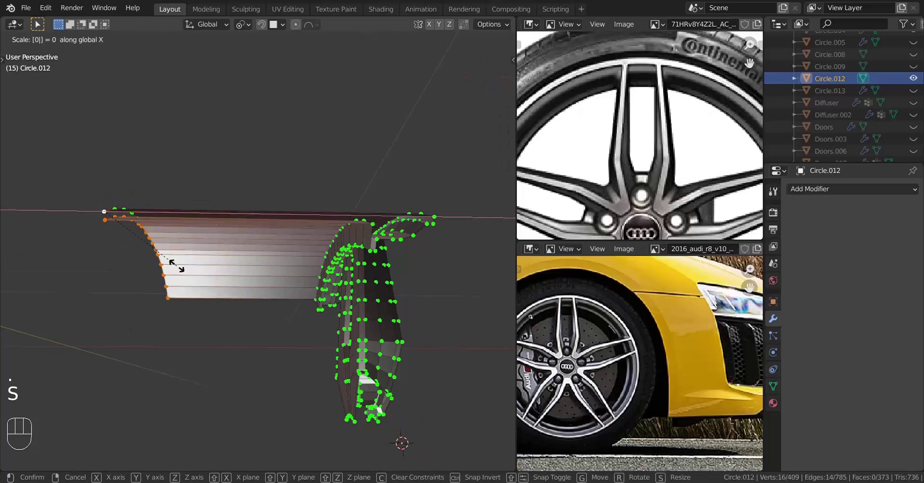
pyautogui.click(180, 270)
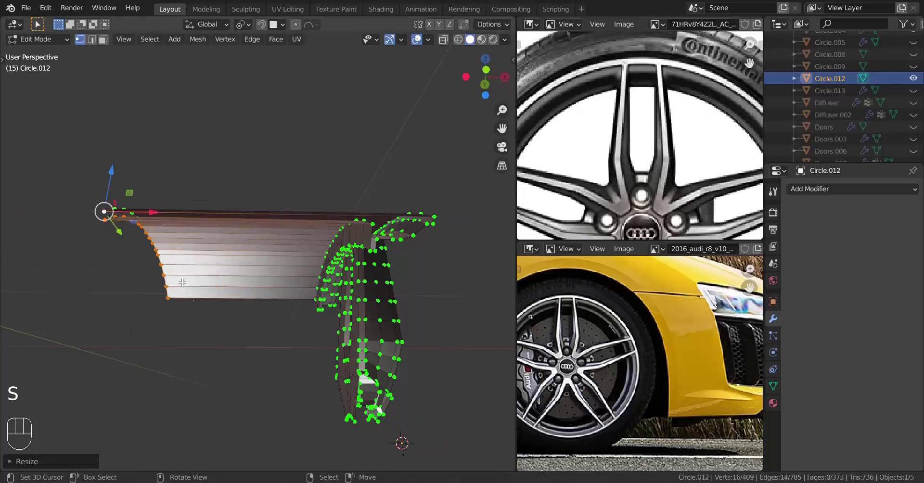
pyautogui.moveTo(182, 283); pyautogui.dragTo(294, 242, button='middle')
pyautogui.press('a')
pyautogui.press('a')
pyautogui.press('a')
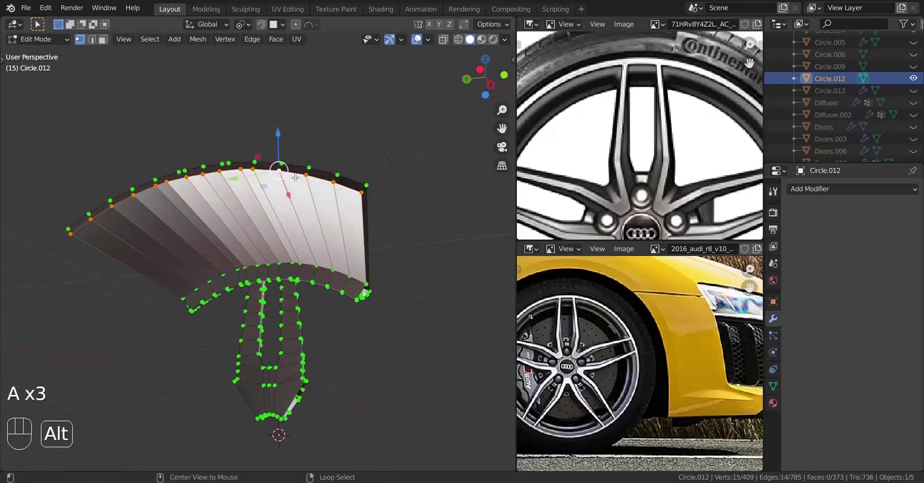
# Bridge the inner and outer edge loops at the back of the rim to close the gap between the surfaces.
pyautogui.keyDown('alt'); pyautogui.keyDown('shift'); pyautogui.click(295, 177); pyautogui.keyUp('shift'); pyautogui.keyUp('alt')
pyautogui.moveTo(295, 178); pyautogui.dragTo(320, 239, button='middle')
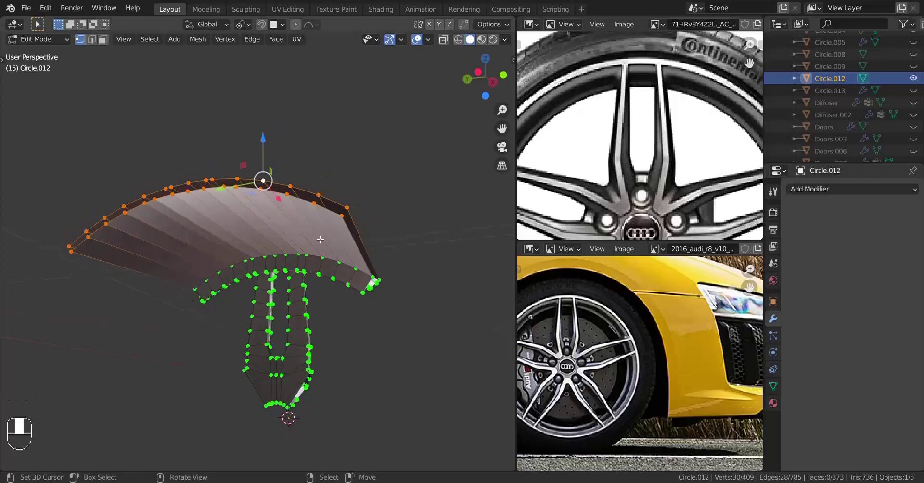
pyautogui.press('space')
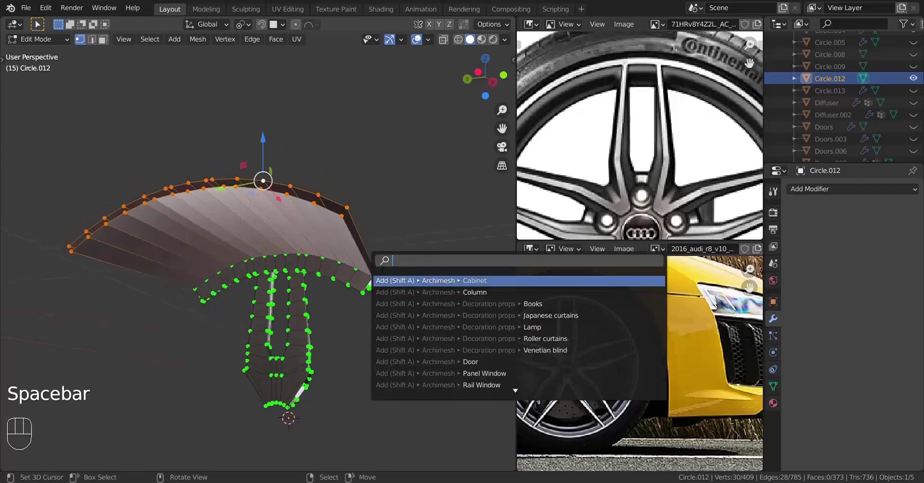
pyautogui.write('bri')
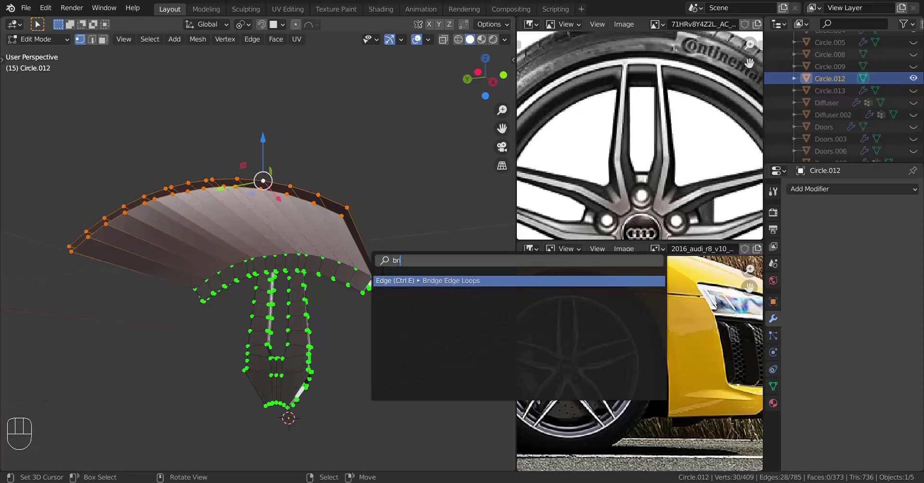
pyautogui.press('Return')
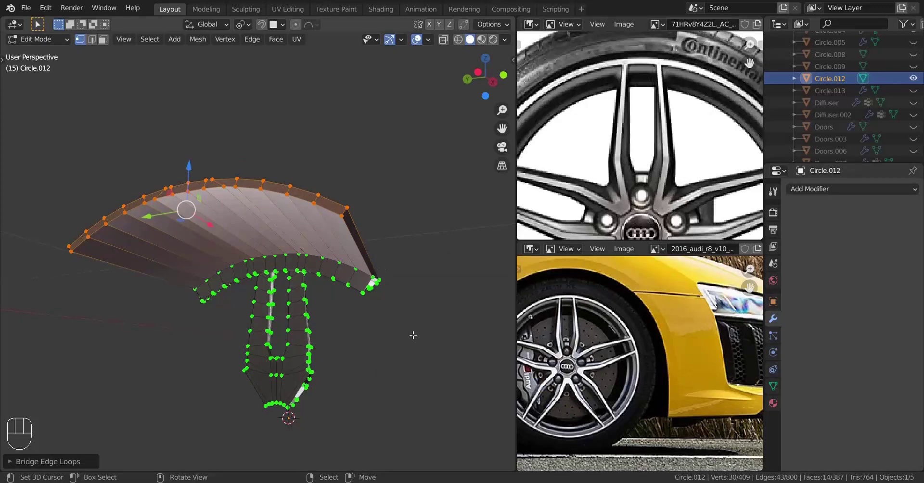
# Examine the bridged rim and the spoke segment from several angles.
pyautogui.moveTo(414, 335); pyautogui.dragTo(360, 318, button='middle')
pyautogui.press('a')
pyautogui.press('a')
pyautogui.press('a')
pyautogui.moveTo(290, 305); pyautogui.dragTo(226, 275, button='middle')
pyautogui.keyDown('shift'); pyautogui.moveTo(298, 288); pyautogui.dragTo(248, 294, button='middle'); pyautogui.keyUp('shift')
pyautogui.moveTo(337, 306); pyautogui.dragTo(286, 304, button='middle')
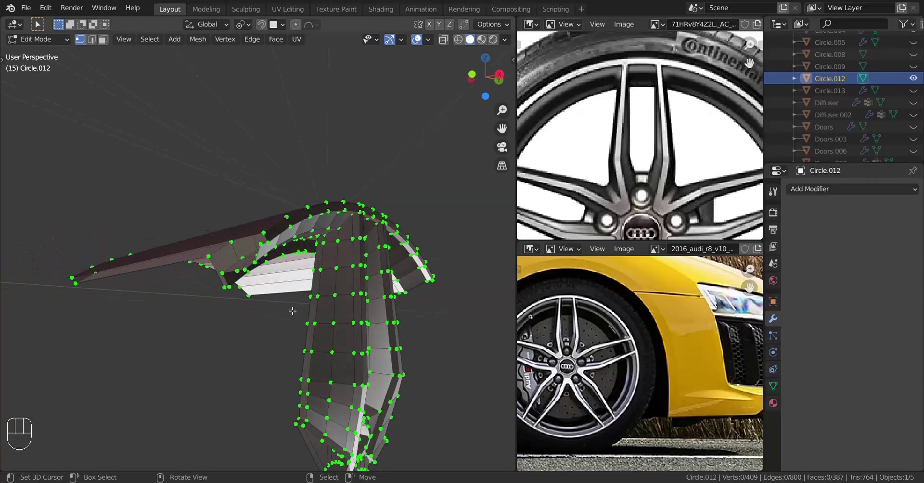
# Recalculate the normals of the whole spoke segment mesh and save the file.
pyautogui.press('a')
pyautogui.hotkey('shift', 'n')
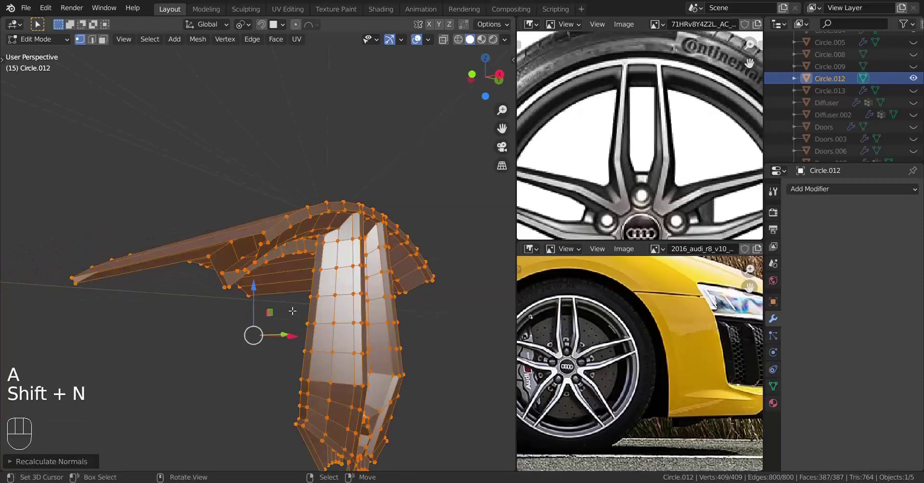
pyautogui.press('Tab')
pyautogui.moveTo(281, 297); pyautogui.dragTo(322, 290, button='middle')
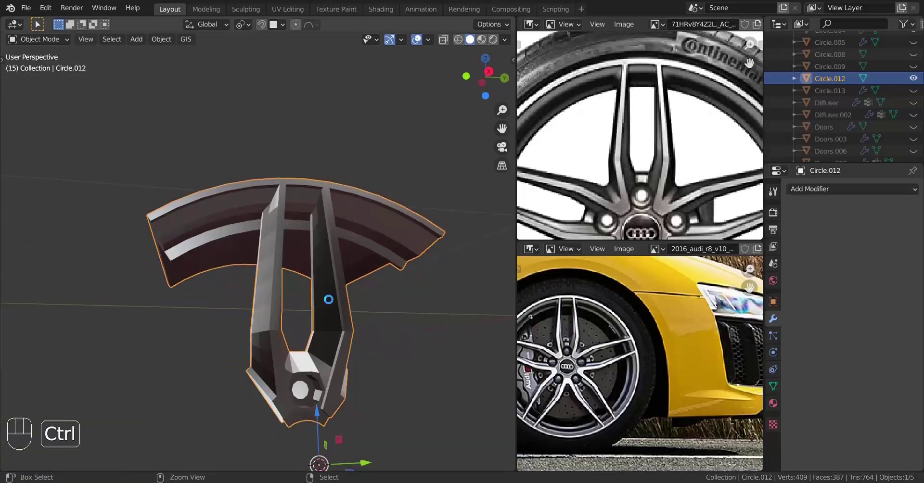
pyautogui.hotkey('ctrl', 's')
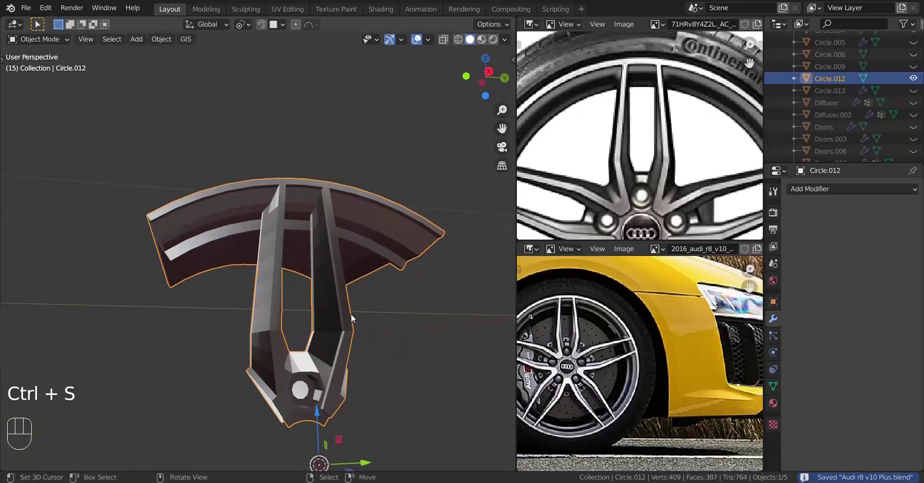
pyautogui.hotkey('ctrl', 's')
# Apply smooth shading to the spoke segment in Object Mode.
pyautogui.moveTo(349, 316); pyautogui.dragTo(342, 250, button='middle')
pyautogui.keyDown('shift'); pyautogui.moveTo(273, 304); pyautogui.dragTo(254, 263, button='middle'); pyautogui.keyUp('shift')
pyautogui.moveTo(255, 262); pyautogui.dragTo(291, 263, button='middle')
pyautogui.moveTo(290, 263); pyautogui.dragTo(276, 266, button='middle')
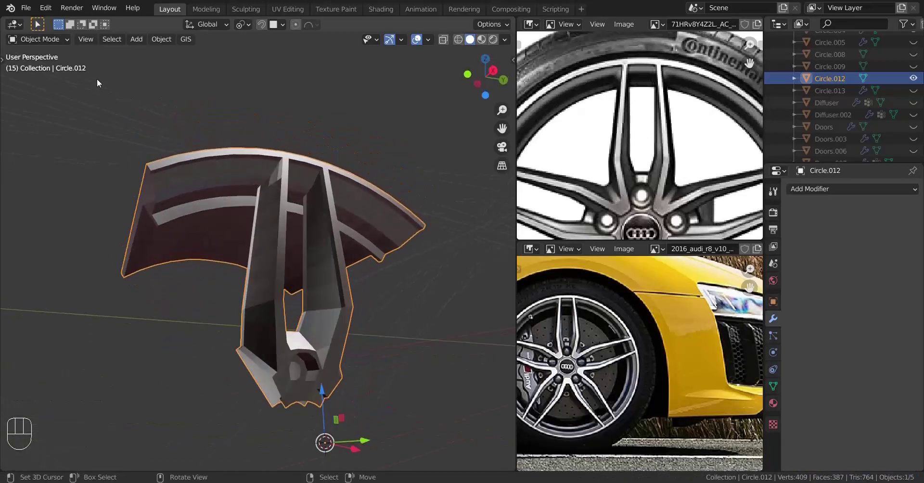
pyautogui.click(161, 39)
pyautogui.click(180, 269)
pyautogui.scroll(2, 241, 216)
pyautogui.moveTo(230, 217); pyautogui.dragTo(256, 214, button='middle')
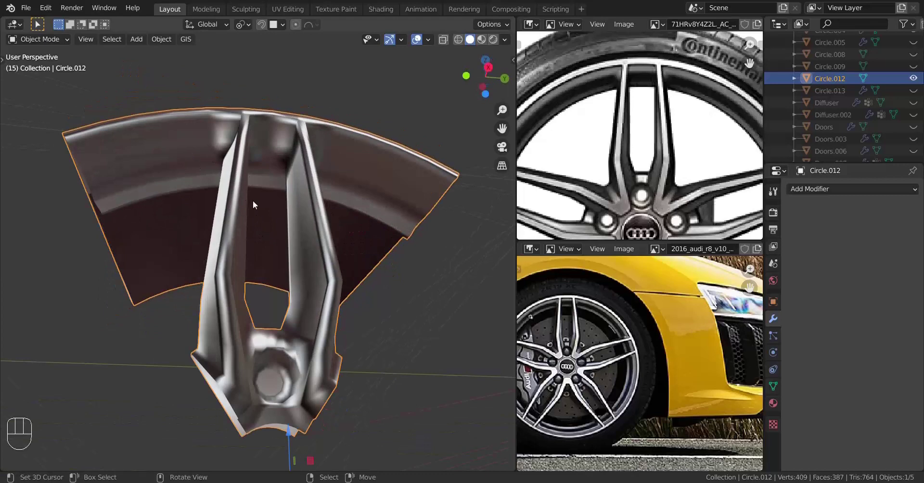
# Switch to edge selection in Edit Mode and select a front edge loop running along the left spoke.
pyautogui.press('Tab')
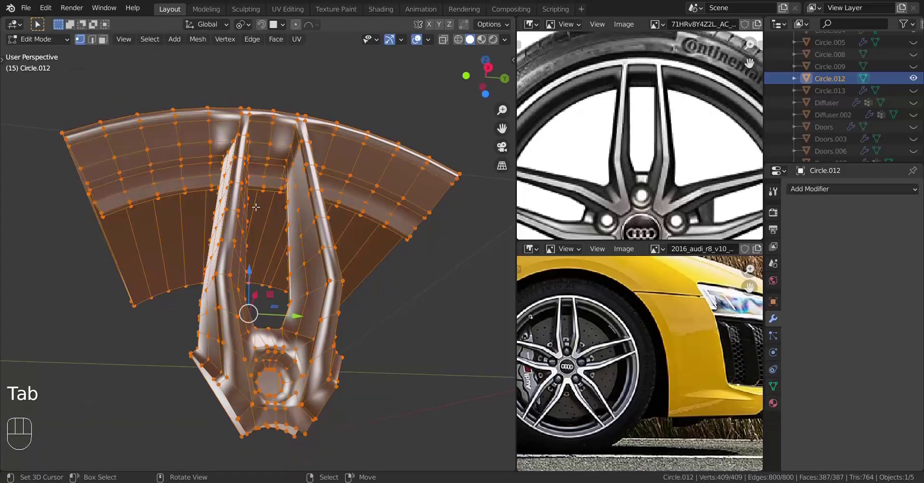
pyautogui.click(110, 54)
pyautogui.click(91, 40)
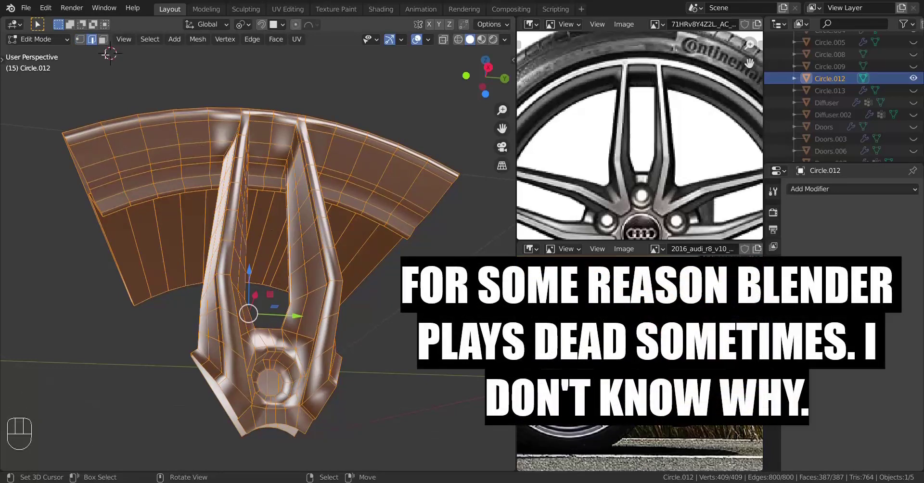
pyautogui.scroll(-4, 297, 264)
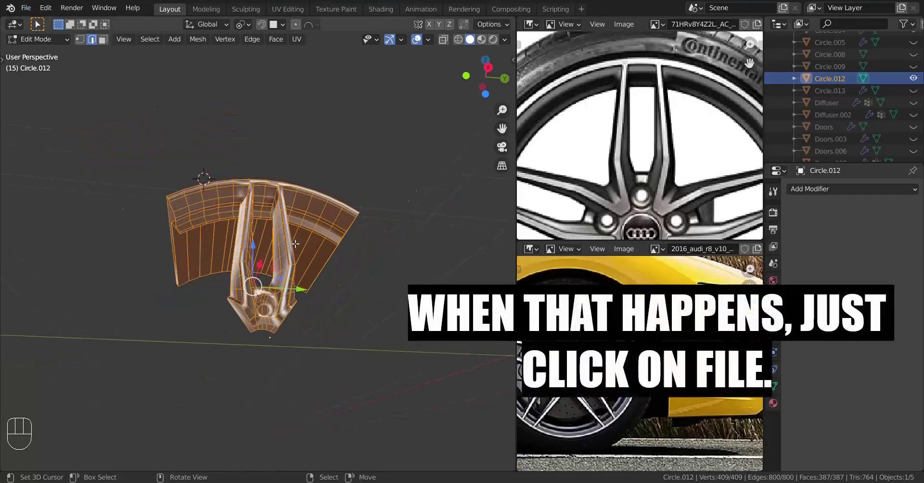
pyautogui.scroll(2, 297, 264)
pyautogui.moveTo(297, 264); pyautogui.dragTo(304, 276, button='middle')
pyautogui.scroll(3, 304, 276)
pyautogui.keyDown('shift'); pyautogui.moveTo(304, 276); pyautogui.dragTo(267, 332, button='middle'); pyautogui.keyUp('shift')
pyautogui.moveTo(259, 328); pyautogui.dragTo(248, 226, button='middle')
pyautogui.scroll(3, 214, 299)
pyautogui.keyDown('alt'); pyautogui.click(332, 268); pyautogui.keyUp('alt')
pyautogui.scroll(-2, 332, 267)
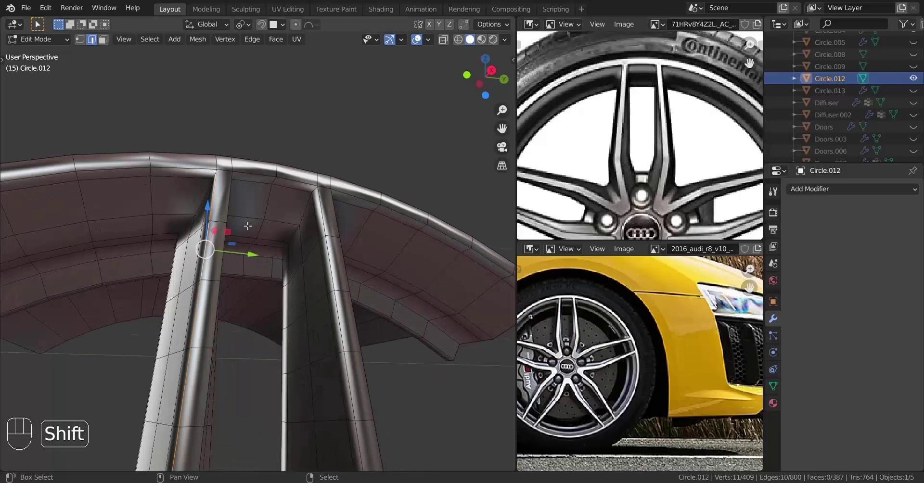
# Add the edge loops along the rim's front lip and the right spoke's front face to the selection.
pyautogui.keyDown('alt'); pyautogui.keyDown('shift'); pyautogui.click(196, 172); pyautogui.keyUp('shift'); pyautogui.keyUp('alt')
pyautogui.keyDown('alt'); pyautogui.keyDown('shift'); pyautogui.click(225, 176); pyautogui.keyUp('shift'); pyautogui.keyUp('alt')
pyautogui.moveTo(225, 176); pyautogui.dragTo(299, 264, button='middle')
pyautogui.keyDown('alt'); pyautogui.keyDown('shift'); pyautogui.click(341, 230); pyautogui.keyUp('shift'); pyautogui.keyUp('alt')
pyautogui.hotkey('ctrl', 'z')
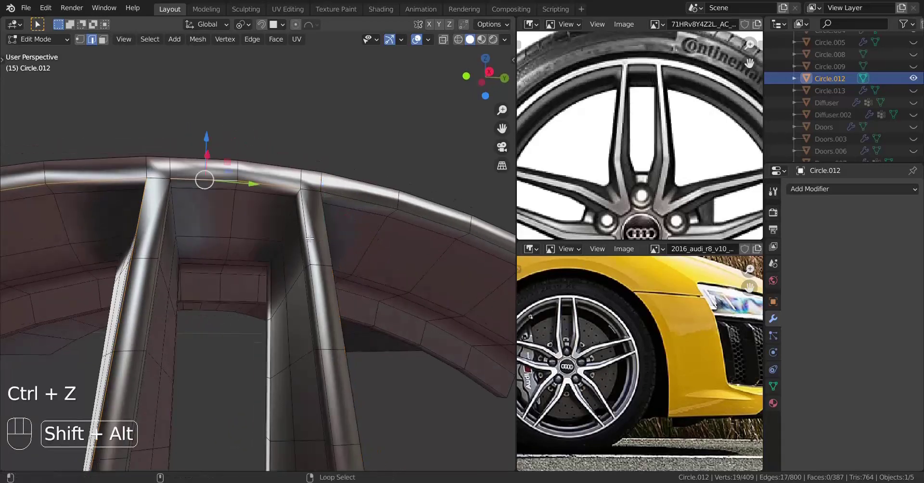
pyautogui.keyDown('alt'); pyautogui.keyDown('shift'); pyautogui.click(309, 264); pyautogui.keyUp('shift'); pyautogui.keyUp('alt')
pyautogui.keyDown('alt'); pyautogui.keyDown('shift'); pyautogui.click(187, 243); pyautogui.keyUp('shift'); pyautogui.keyUp('alt')
# Extend the selection with the corner edge loops on the lower spokes and around the bolt hole.
pyautogui.moveTo(187, 243); pyautogui.dragTo(212, 312, button='middle')
pyautogui.keyDown('alt'); pyautogui.keyDown('shift'); pyautogui.click(236, 354); pyautogui.keyUp('shift'); pyautogui.keyUp('alt')
pyautogui.keyDown('alt'); pyautogui.keyDown('shift'); pyautogui.click(290, 369); pyautogui.keyUp('shift'); pyautogui.keyUp('alt')
pyautogui.moveTo(290, 368); pyautogui.dragTo(231, 356, button='middle')
pyautogui.scroll(2, 212, 342)
pyautogui.keyDown('alt'); pyautogui.keyDown('shift'); pyautogui.click(166, 322); pyautogui.keyUp('shift'); pyautogui.keyUp('alt')
pyautogui.moveTo(166, 322); pyautogui.dragTo(193, 308, button='middle')
pyautogui.scroll(2, 216, 231)
pyautogui.keyDown('shift'); pyautogui.moveTo(241, 169); pyautogui.dragTo(351, 245, button='middle'); pyautogui.keyUp('shift')
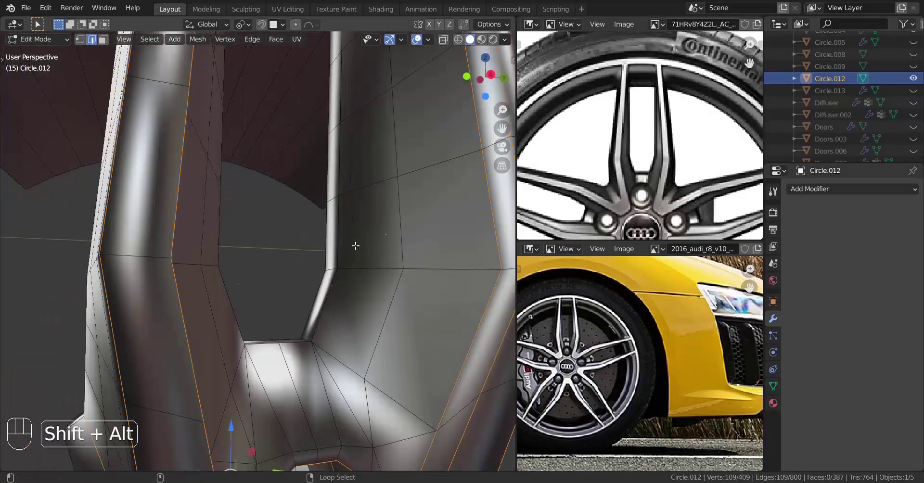
pyautogui.keyDown('alt'); pyautogui.keyDown('shift'); pyautogui.click(344, 248); pyautogui.keyUp('shift'); pyautogui.keyUp('alt')
# Add the edge loops around the opening between the spokes and along the rim's inner ledges to the selection.
pyautogui.moveTo(294, 317); pyautogui.dragTo(168, 134, button='middle')
pyautogui.keyDown('alt'); pyautogui.keyDown('shift'); pyautogui.rightClick(188, 109); pyautogui.keyUp('shift'); pyautogui.keyUp('alt')
pyautogui.scroll(-4, 189, 113)
pyautogui.keyDown('alt'); pyautogui.keyDown('shift'); pyautogui.rightClick(214, 256); pyautogui.keyUp('shift'); pyautogui.keyUp('alt')
pyautogui.keyDown('alt'); pyautogui.keyDown('shift'); pyautogui.rightClick(314, 237); pyautogui.keyUp('shift'); pyautogui.keyUp('alt')
pyautogui.keyDown('alt'); pyautogui.keyDown('shift'); pyautogui.rightClick(318, 120); pyautogui.keyUp('shift'); pyautogui.keyUp('alt')
pyautogui.keyDown('alt'); pyautogui.keyDown('shift'); pyautogui.rightClick(148, 126); pyautogui.keyUp('shift'); pyautogui.keyUp('alt')
pyautogui.moveTo(165, 201); pyautogui.dragTo(207, 226, button='middle')
pyautogui.keyDown('alt'); pyautogui.keyDown('shift'); pyautogui.rightClick(219, 414); pyautogui.keyUp('shift'); pyautogui.keyUp('alt')
pyautogui.moveTo(219, 415); pyautogui.dragTo(33, 356, button='middle')
pyautogui.keyDown('alt'); pyautogui.keyDown('shift'); pyautogui.rightClick(239, 338); pyautogui.keyUp('shift'); pyautogui.keyUp('alt')
pyautogui.keyDown('alt'); pyautogui.keyDown('shift'); pyautogui.rightClick(312, 380); pyautogui.keyUp('shift'); pyautogui.keyUp('alt')
pyautogui.moveTo(313, 380); pyautogui.dragTo(231, 298, button='middle')
pyautogui.keyDown('alt'); pyautogui.keyDown('shift'); pyautogui.rightClick(229, 294); pyautogui.keyUp('shift'); pyautogui.keyUp('alt')
pyautogui.keyDown('alt'); pyautogui.keyDown('shift'); pyautogui.rightClick(347, 364); pyautogui.keyUp('shift'); pyautogui.keyUp('alt')
pyautogui.scroll(-4, 337, 366)
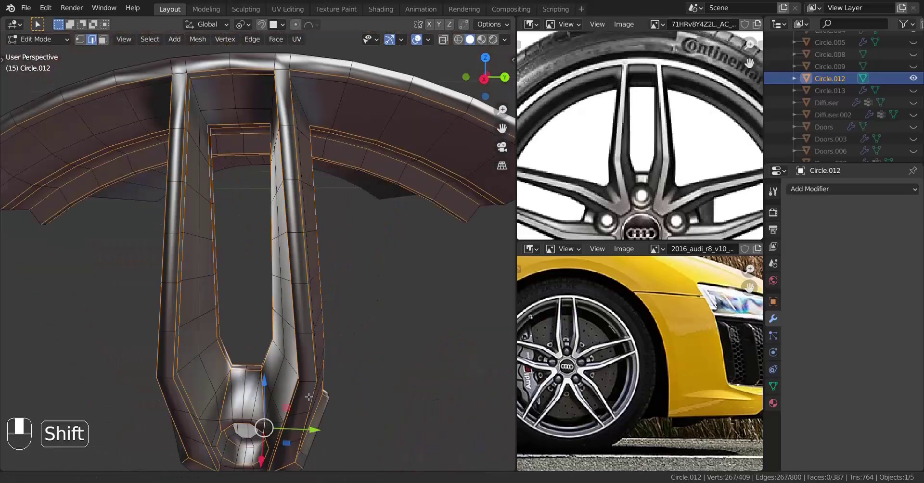
# Add the remaining corner edge loops on the spoke sides, hub and rim to the selection.
pyautogui.moveTo(308, 385); pyautogui.dragTo(230, 239, button='middle')
pyautogui.keyDown('alt'); pyautogui.keyDown('shift'); pyautogui.rightClick(229, 237); pyautogui.keyUp('shift'); pyautogui.keyUp('alt')
pyautogui.keyDown('alt'); pyautogui.keyDown('shift'); pyautogui.rightClick(343, 231); pyautogui.keyUp('shift'); pyautogui.keyUp('alt')
pyautogui.moveTo(343, 231); pyautogui.dragTo(269, 307, button='middle')
pyautogui.keyDown('alt'); pyautogui.keyDown('shift'); pyautogui.rightClick(246, 238); pyautogui.keyUp('shift'); pyautogui.keyUp('alt')
pyautogui.keyDown('alt'); pyautogui.keyDown('shift'); pyautogui.rightClick(346, 297); pyautogui.keyUp('shift'); pyautogui.keyUp('alt')
pyautogui.scroll(6, 327, 236)
pyautogui.keyDown('alt'); pyautogui.keyDown('shift'); pyautogui.rightClick(287, 318); pyautogui.keyUp('shift'); pyautogui.keyUp('alt')
pyautogui.scroll(-5, 309, 376)
pyautogui.keyDown('alt'); pyautogui.keyDown('shift'); pyautogui.rightClick(269, 308); pyautogui.keyUp('shift'); pyautogui.keyUp('alt')
pyautogui.moveTo(269, 308); pyautogui.dragTo(300, 327, button='middle')
pyautogui.scroll(3, 312, 315)
pyautogui.scroll(-2, 245, 321)
pyautogui.scroll(-4, 285, 313)
pyautogui.keyDown('shift'); pyautogui.moveTo(299, 327); pyautogui.dragTo(266, 329, button='middle'); pyautogui.keyUp('shift')
pyautogui.scroll(2, 266, 329)
pyautogui.scroll(-2, 266, 327)
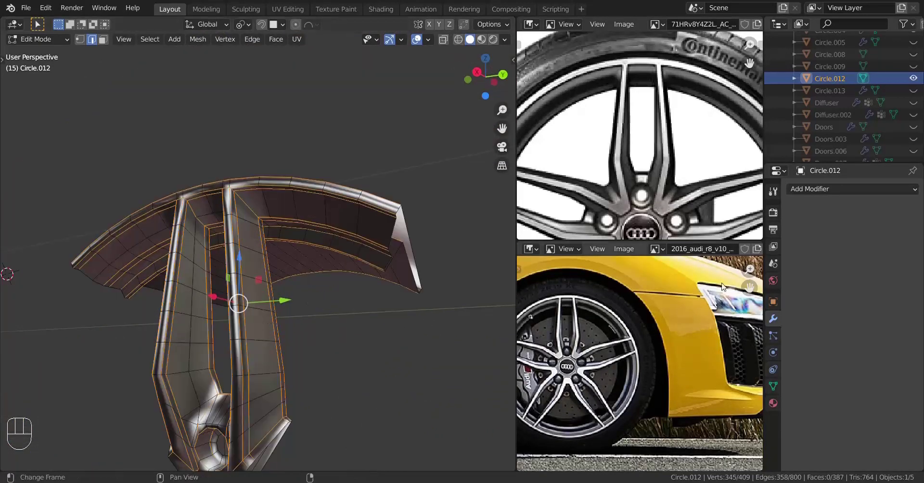
# Enable Auto Smooth for the mesh normals with an angle of 180°.
pyautogui.click(772, 386)
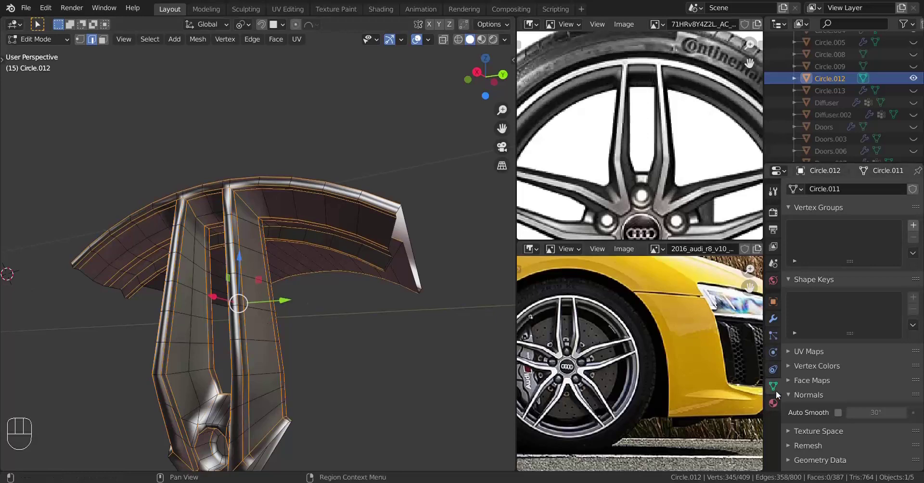
pyautogui.click(838, 412)
pyautogui.moveTo(847, 412); pyautogui.dragTo(881, 412)
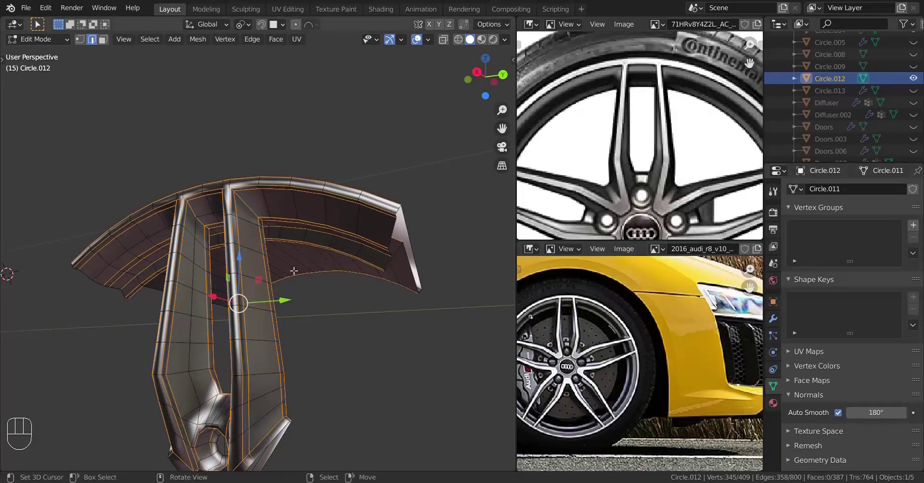
# Mark the selected edges sharp, set their mean bevel weight to 1.00, and return to Object Mode.
pyautogui.keyDown('shift'); pyautogui.moveTo(385, 269); pyautogui.dragTo(270, 306, button='middle'); pyautogui.keyUp('shift')
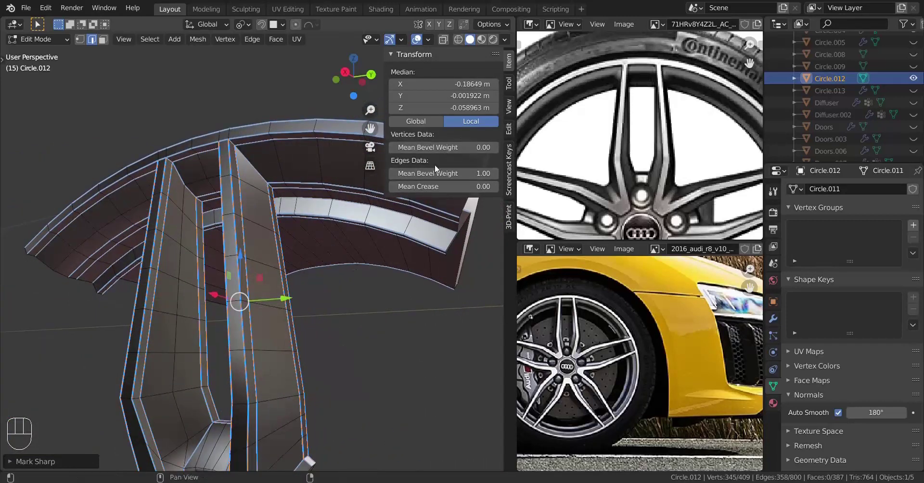
pyautogui.moveTo(436, 174); pyautogui.dragTo(481, 174)
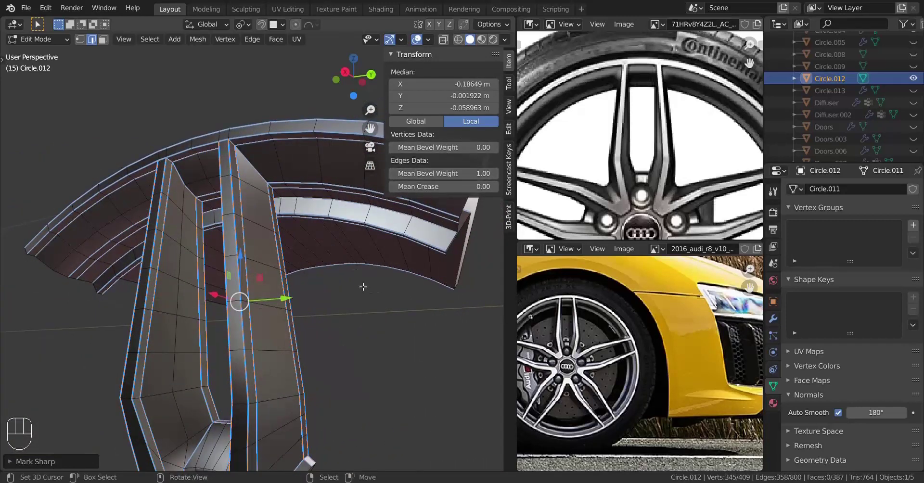
pyautogui.press('n')
pyautogui.moveTo(217, 287); pyautogui.dragTo(226, 243, button='middle')
pyautogui.press('Tab')
pyautogui.moveTo(235, 286); pyautogui.dragTo(279, 354, button='middle')
pyautogui.moveTo(279, 354); pyautogui.dragTo(138, 104, button='middle')
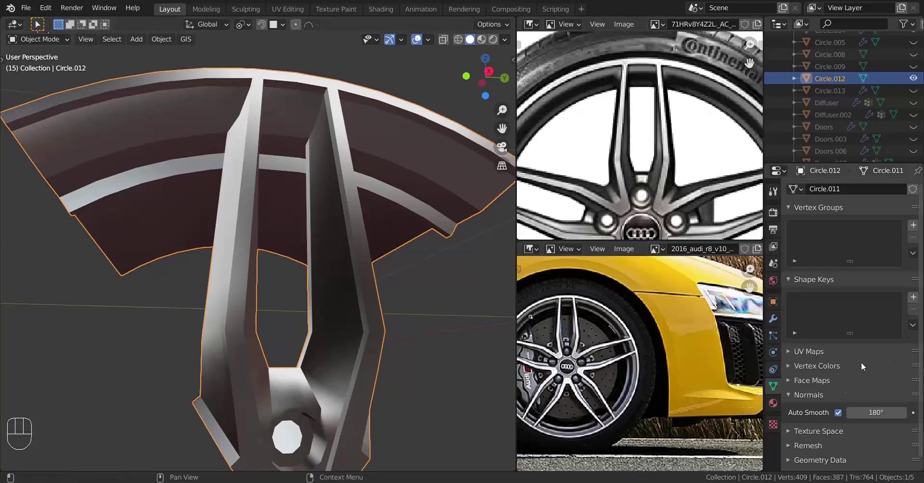
# Compare the segment's shading with Auto Smooth off and on, viewing it from several angles.
pyautogui.click(837, 414)
pyautogui.click(837, 414)
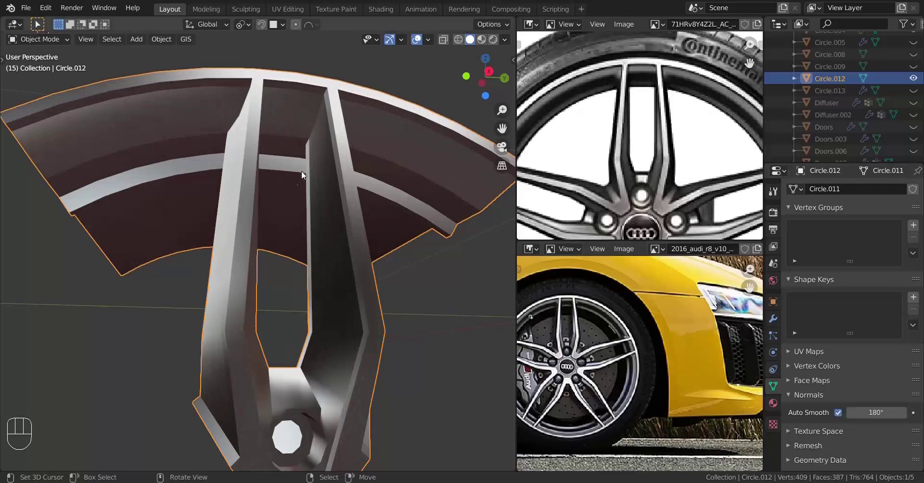
pyautogui.scroll(-4, 290, 178)
pyautogui.moveTo(287, 178); pyautogui.dragTo(219, 192, button='middle')
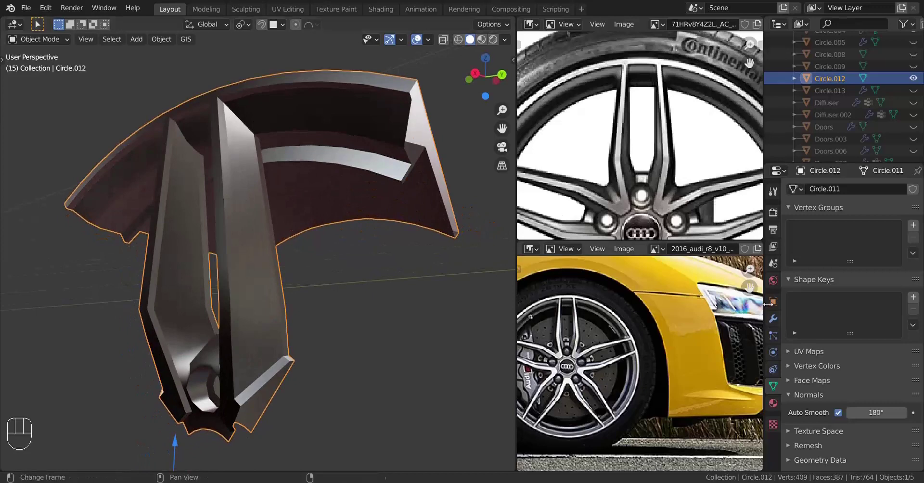
pyautogui.moveTo(173, 288); pyautogui.dragTo(265, 264, button='middle')
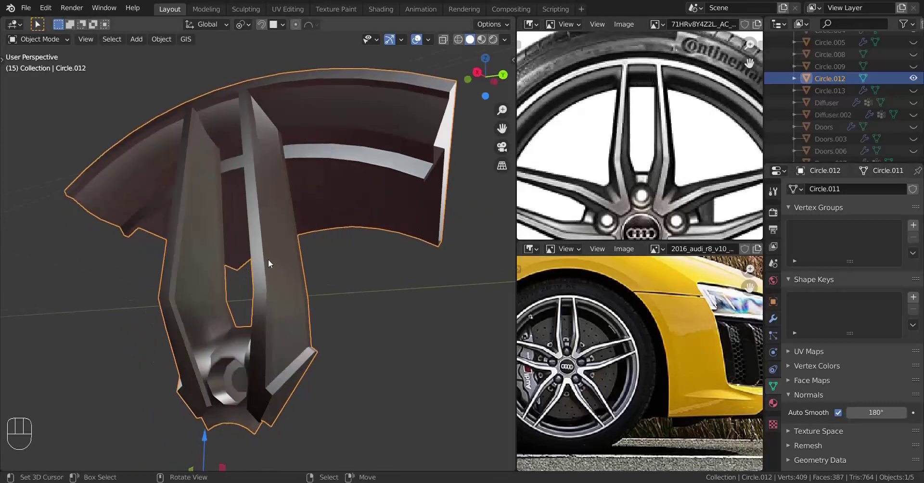
# Check the selected edges' bevel weight and turn off Auto Smooth for the mesh.
pyautogui.press('Tab')
pyautogui.press('n')
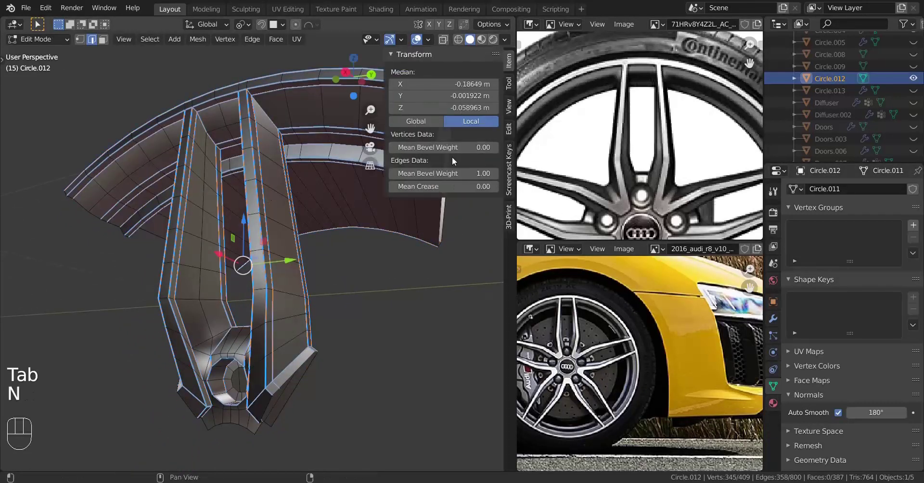
pyautogui.press('n')
pyautogui.press('Tab')
pyautogui.click(838, 412)
pyautogui.moveTo(308, 250); pyautogui.dragTo(385, 259, button='middle')
# Add a Bevel modifier with 2 segments, the limit method set to Weight, and a profile shape of 1.00.
pyautogui.click(773, 318)
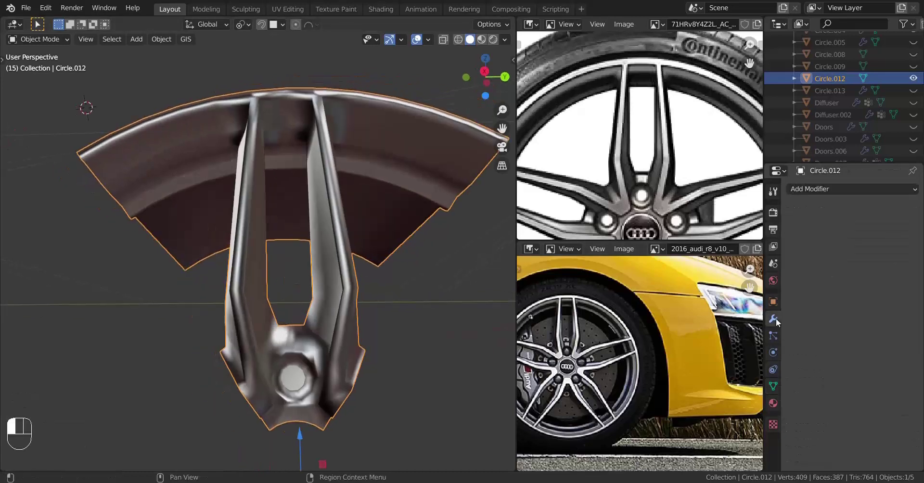
pyautogui.click(830, 189)
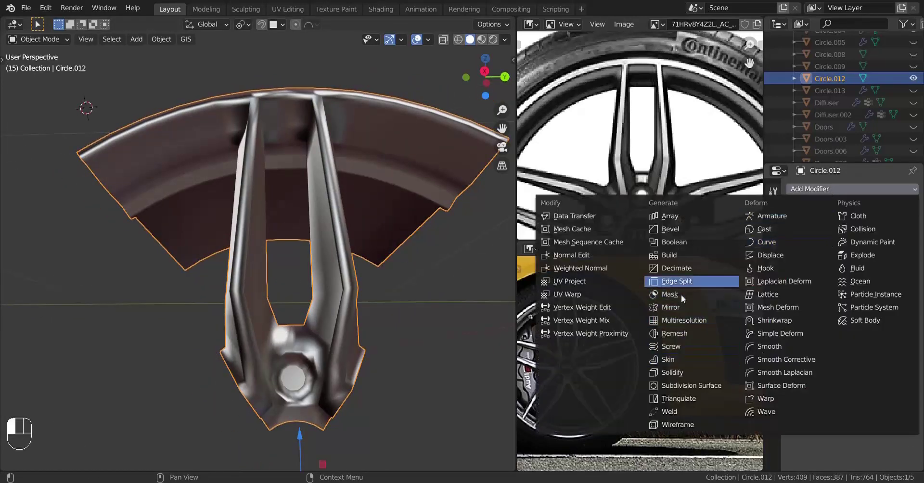
pyautogui.click(674, 229)
pyautogui.scroll(5, 312, 348)
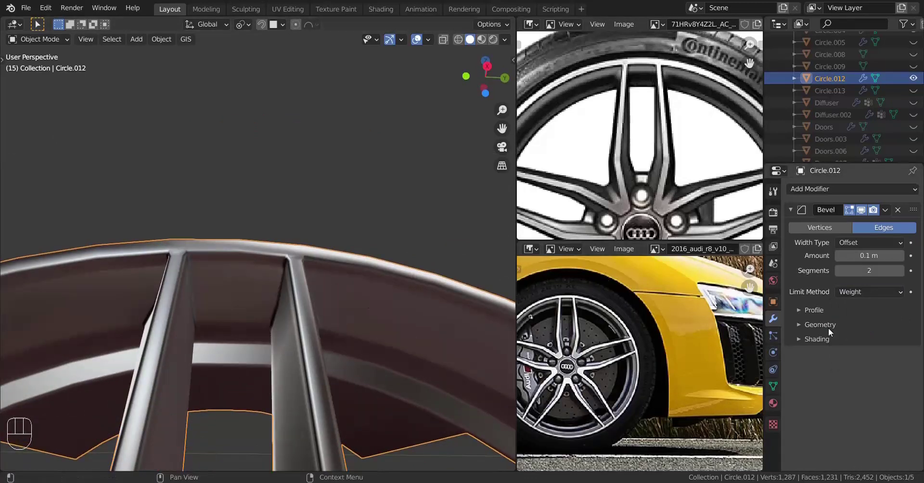
pyautogui.click(812, 312)
pyautogui.moveTo(866, 343); pyautogui.dragTo(904, 342)
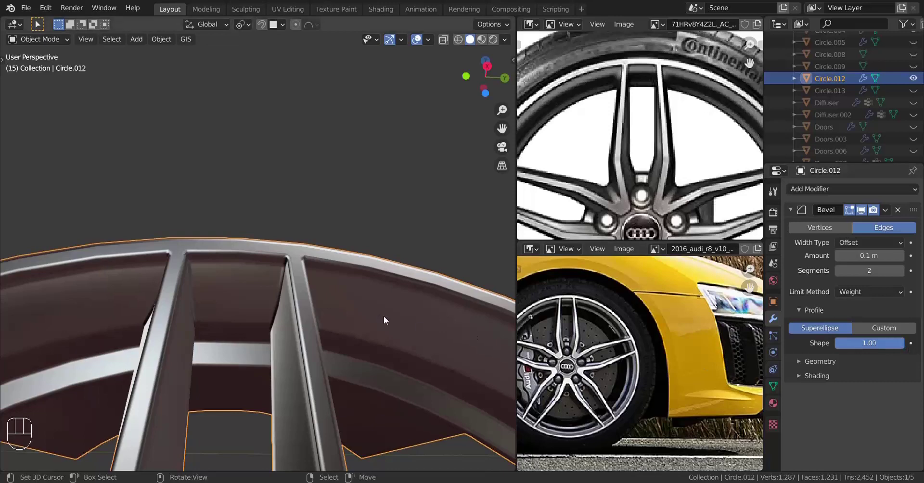
# Examine the beveled edges of the spokes, bolt hole and rim from several angles.
pyautogui.scroll(-2, 346, 307)
pyautogui.keyDown('shift'); pyautogui.moveTo(320, 311); pyautogui.dragTo(330, 207, button='middle'); pyautogui.keyUp('shift')
pyautogui.moveTo(331, 241); pyautogui.dragTo(358, 265, button='middle')
pyautogui.scroll(-2, 339, 317)
pyautogui.keyDown('shift'); pyautogui.moveTo(337, 321); pyautogui.dragTo(322, 236, button='middle'); pyautogui.keyUp('shift')
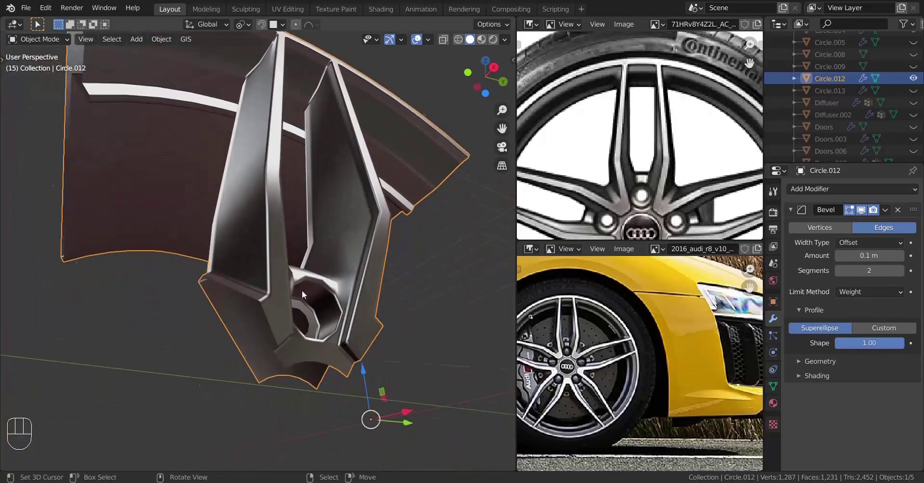
pyautogui.moveTo(302, 290); pyautogui.dragTo(282, 332, button='middle')
pyautogui.keyDown('shift'); pyautogui.moveTo(262, 384); pyautogui.dragTo(238, 301, button='middle'); pyautogui.keyUp('shift')
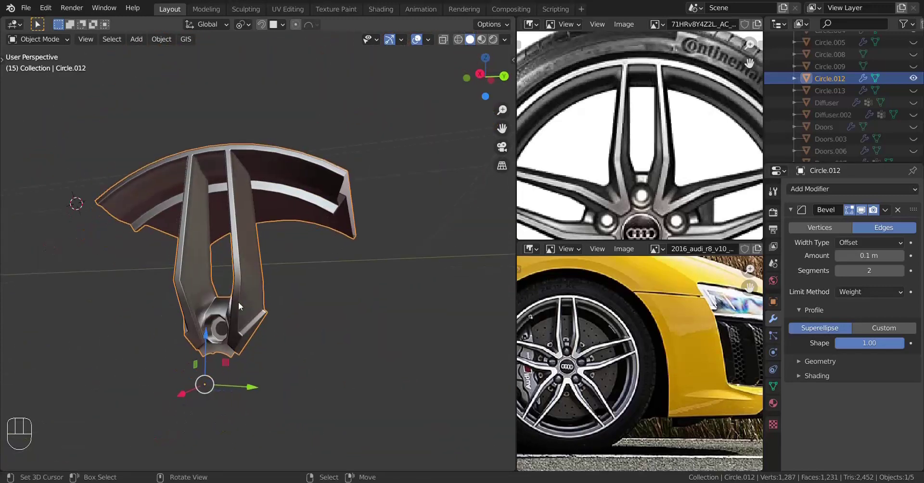
# In the right orthographic view, snap the 3D cursor to the segment's origin at the wheel centre.
pyautogui.press('KP_3')
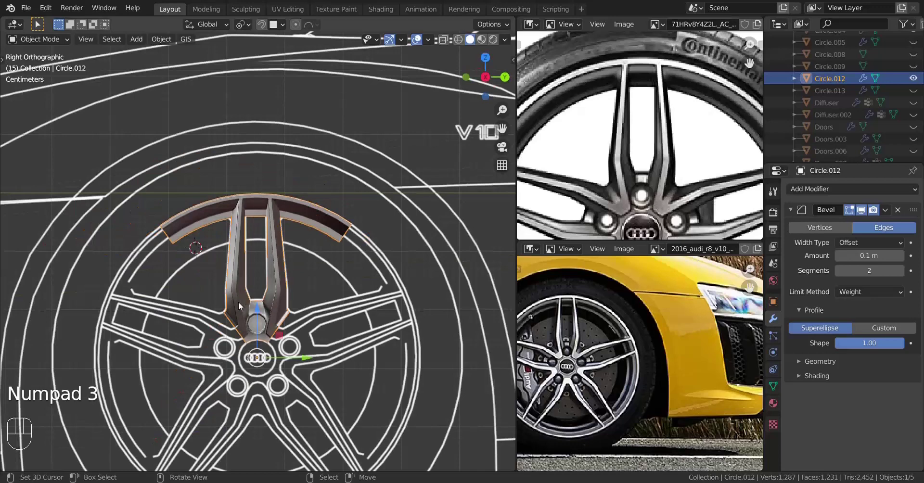
pyautogui.scroll(3, 238, 298)
pyautogui.keyDown('shift'); pyautogui.moveTo(238, 298); pyautogui.dragTo(252, 156, button='middle'); pyautogui.keyUp('shift')
pyautogui.press('Tab')
pyautogui.press('a')
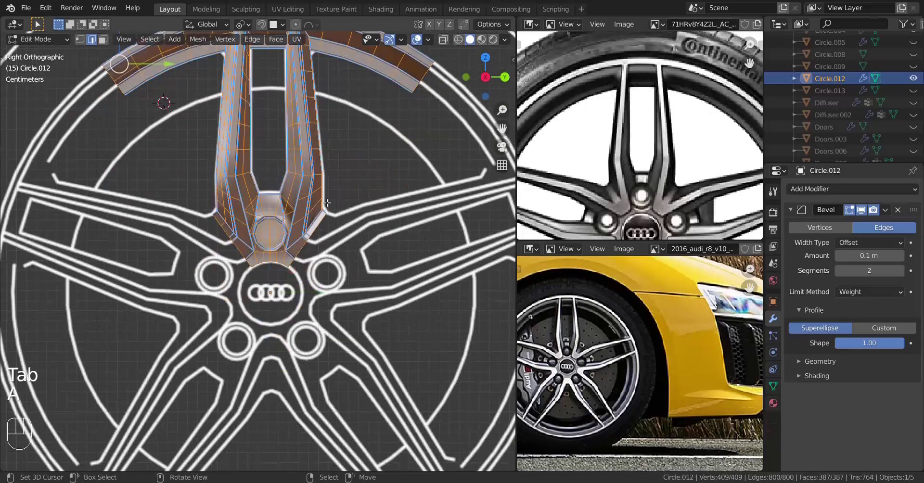
pyautogui.scroll(-3, 326, 202)
pyautogui.scroll(2, 320, 231)
pyautogui.keyDown('shift'); pyautogui.moveTo(326, 201); pyautogui.dragTo(302, 164, button='middle'); pyautogui.keyUp('shift')
pyautogui.scroll(2, 307, 199)
pyautogui.scroll(-1, 306, 198)
pyautogui.press('Tab')
pyautogui.hotkey('shift', 's')
pyautogui.click(174, 262)
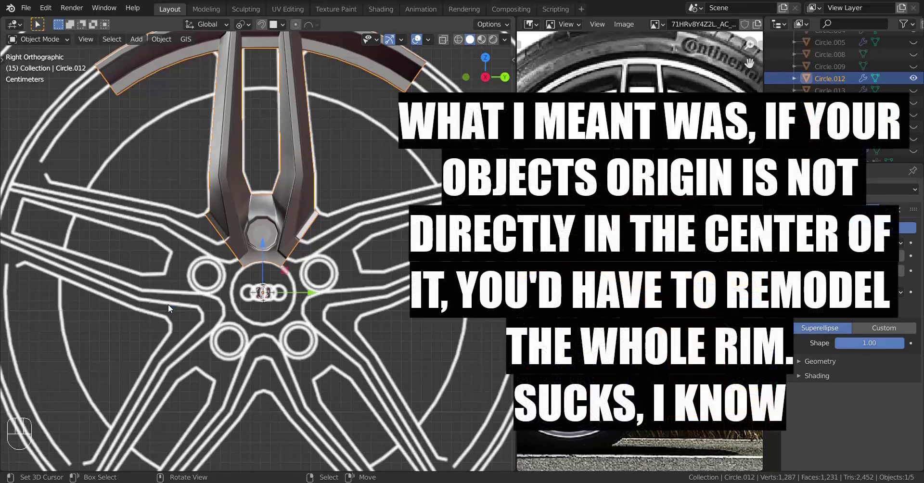
# Try to spin the whole spoke segment 360° around the wheel centre in 5 steps, using duplicates.
pyautogui.press('Tab')
pyautogui.press('a')
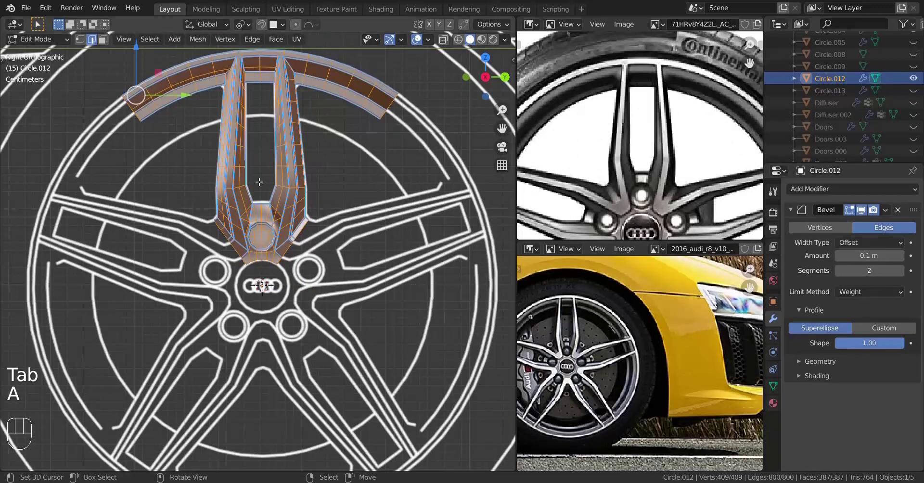
pyautogui.press('space')
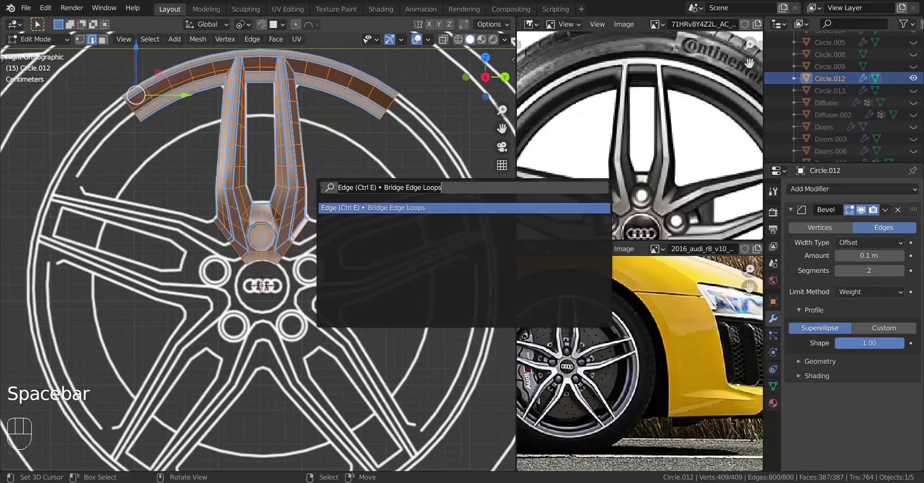
pyautogui.write('spin')
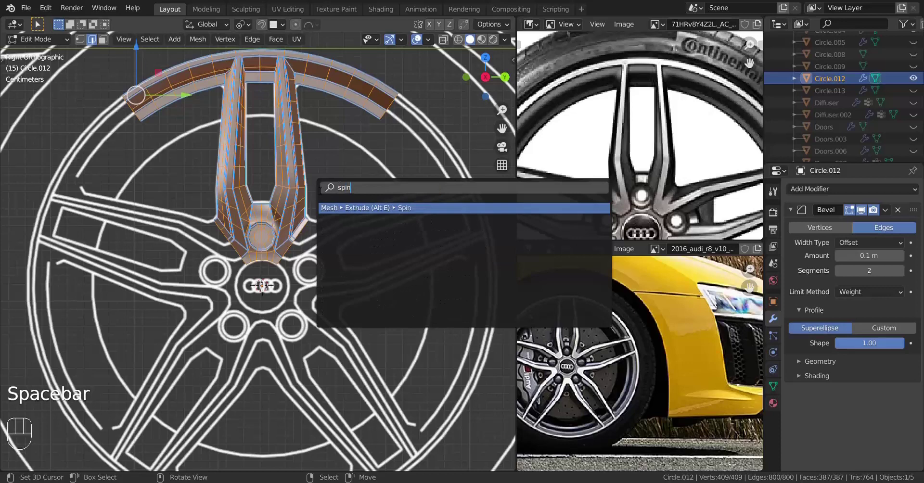
pyautogui.press('Return')
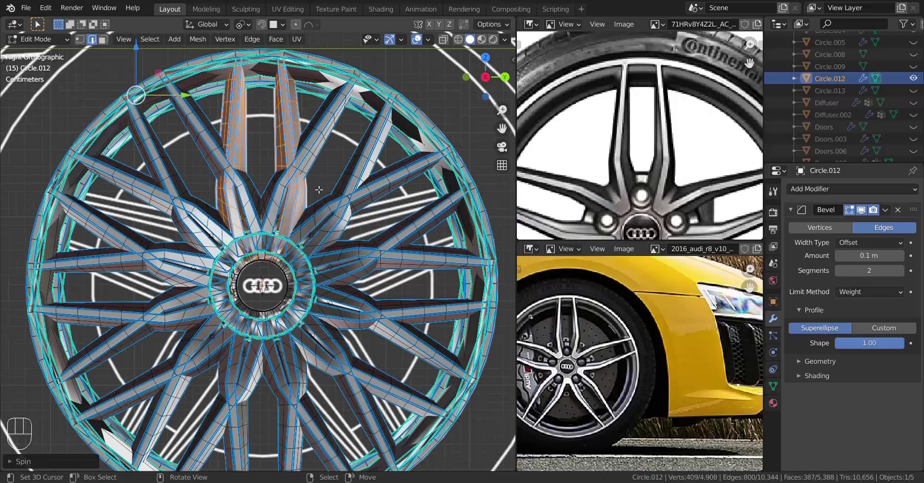
pyautogui.click(11, 462)
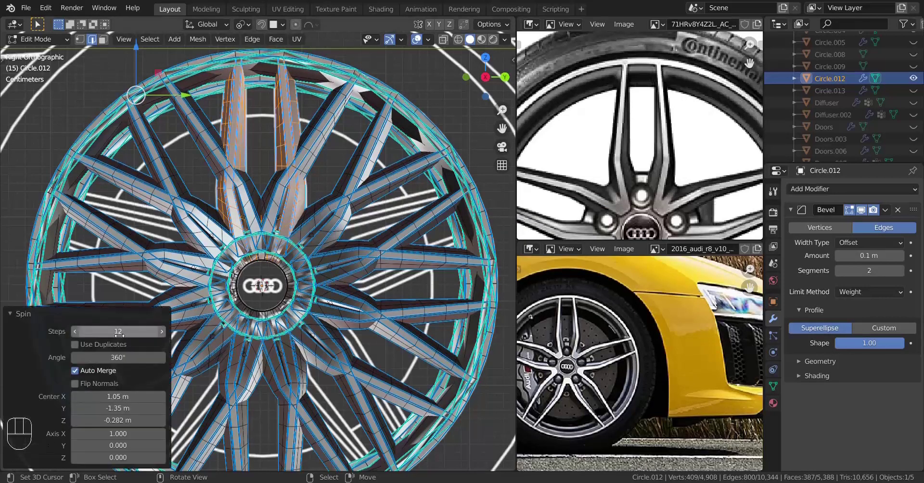
pyautogui.moveTo(117, 331); pyautogui.dragTo(121, 335)
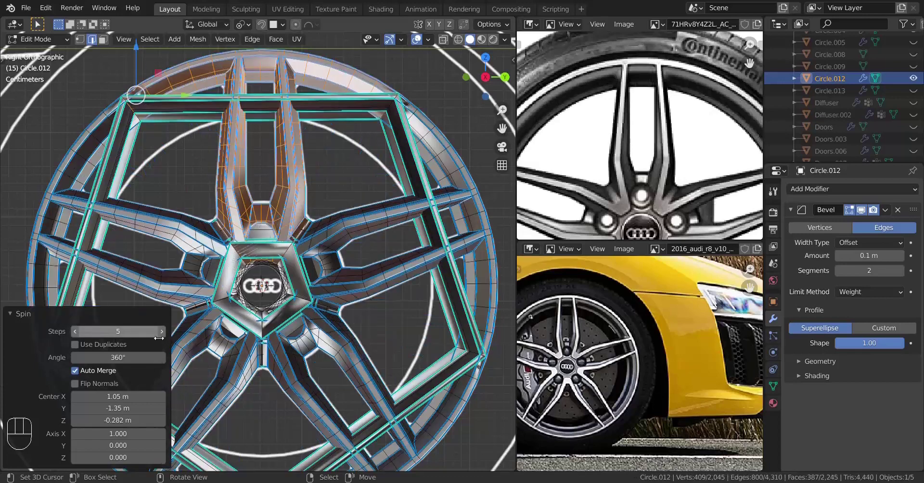
pyautogui.click(74, 344)
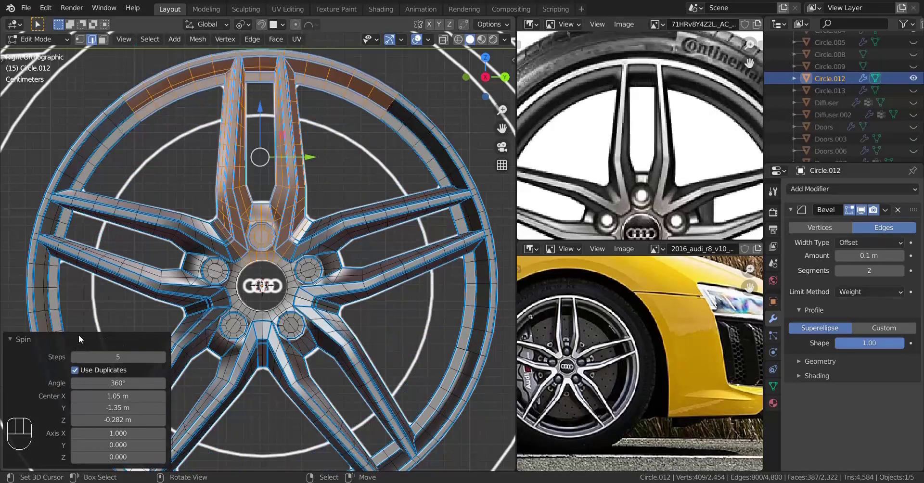
pyautogui.click(10, 334)
pyautogui.hotkey('shift', 'c')
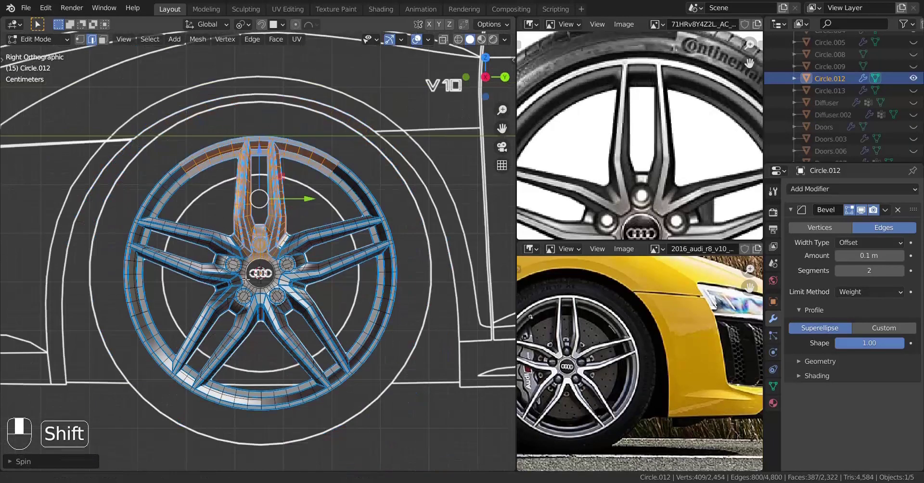
# Delete the vertices of the selected duplicate segment that overlaps the upper double spoke.
pyautogui.moveTo(260, 241); pyautogui.dragTo(304, 336, button='middle')
pyautogui.scroll(4, 291, 337)
pyautogui.scroll(3, 304, 336)
pyautogui.scroll(-3, 271, 321)
pyautogui.keyDown('shift'); pyautogui.moveTo(295, 276); pyautogui.dragTo(285, 319, button='middle'); pyautogui.keyUp('shift')
pyautogui.scroll(-3, 285, 319)
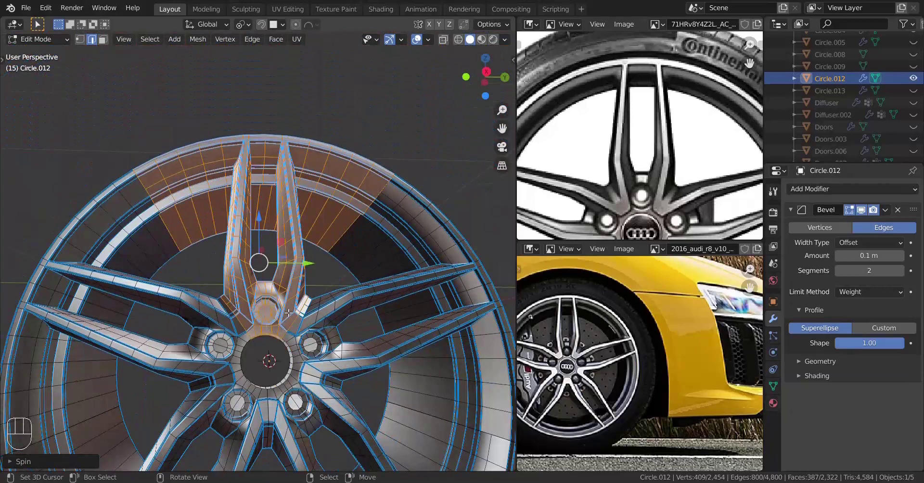
pyautogui.press('g')
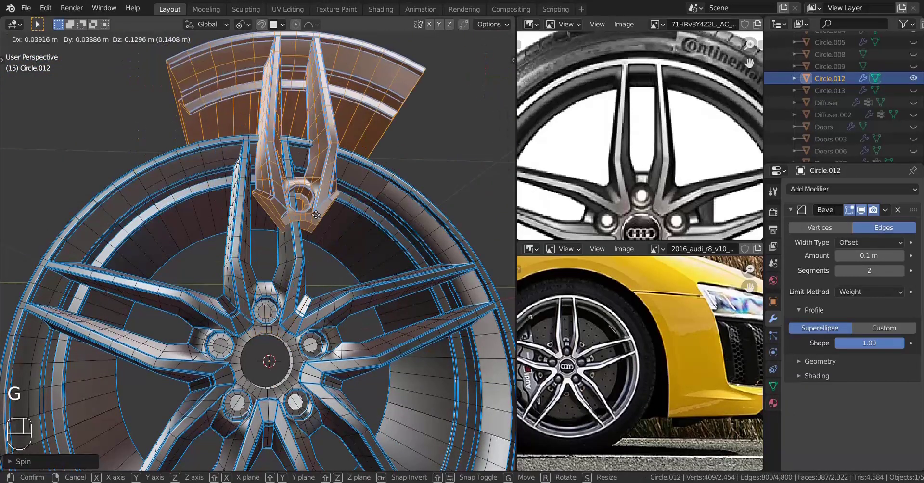
pyautogui.rightClick(390, 164)
pyautogui.press('x')
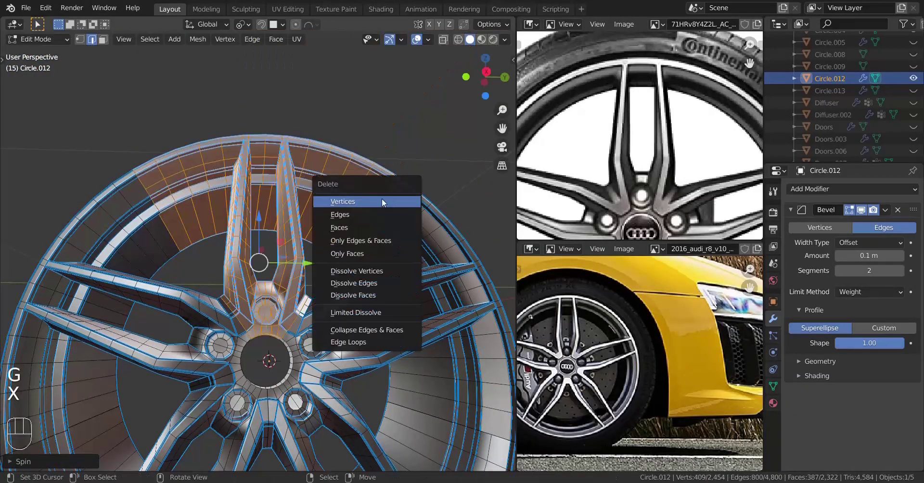
pyautogui.click(362, 201)
pyautogui.scroll(-3, 337, 207)
pyautogui.scroll(2, 309, 215)
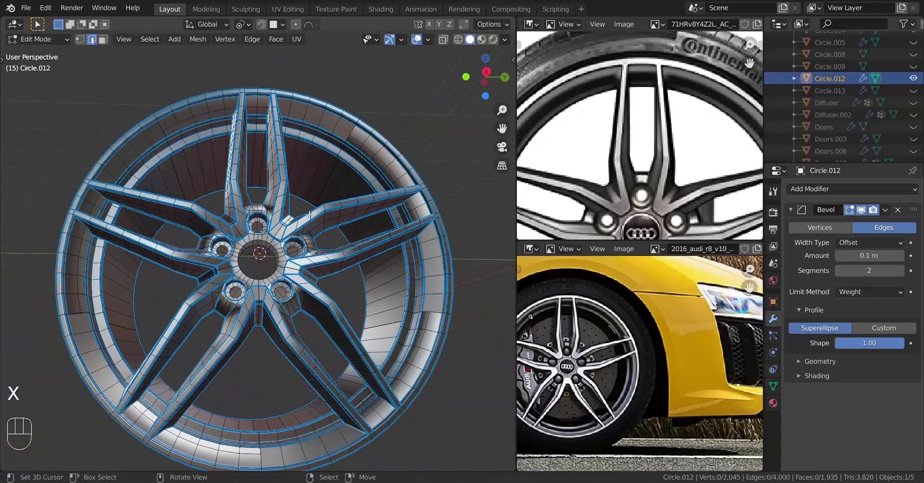
# Select the entire five-spoke rim mesh and view it from an angle.
pyautogui.press('a')
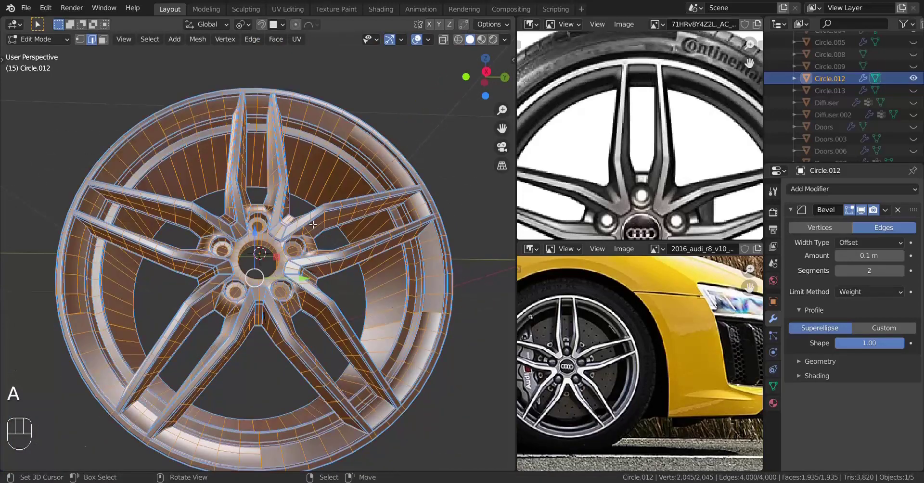
pyautogui.keyDown('shift'); pyautogui.moveTo(312, 225); pyautogui.dragTo(304, 286, button='middle'); pyautogui.keyUp('shift')
pyautogui.moveTo(304, 285); pyautogui.dragTo(290, 246, button='middle')
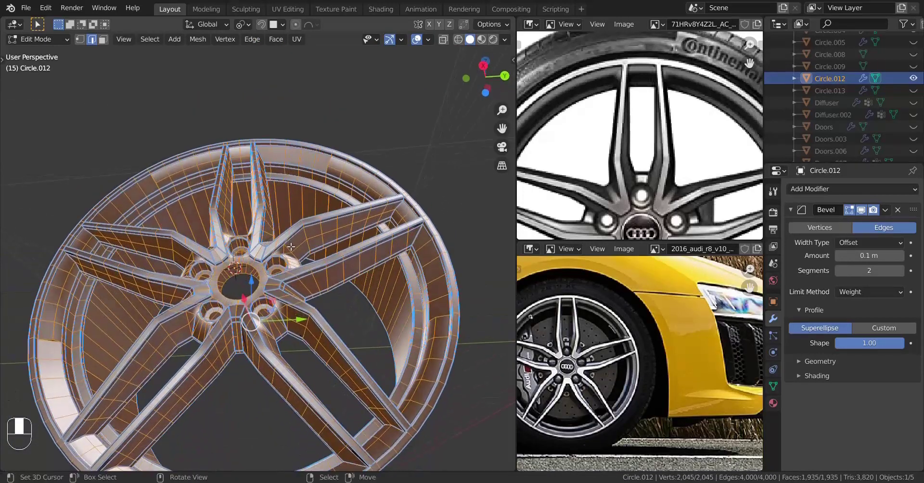
pyautogui.press('shift')
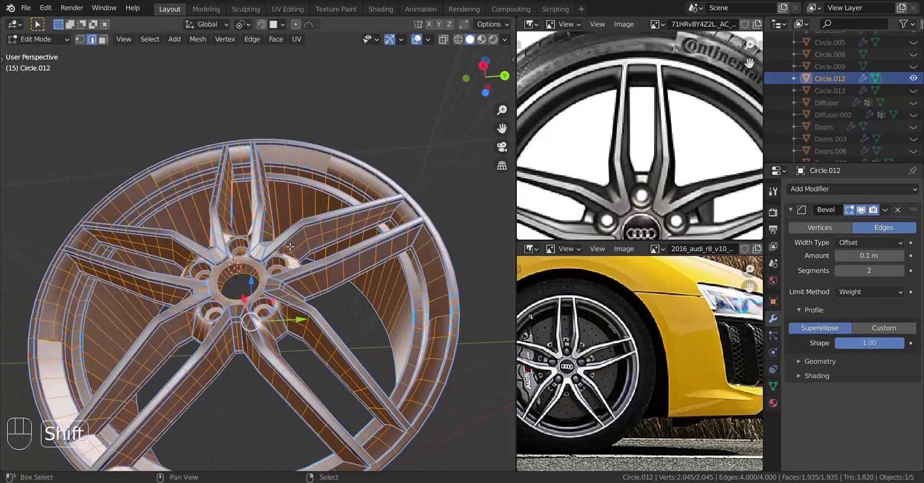
# In the right orthographic view, select the centre vertex loop of the outer rim section between the two spokes.
pyautogui.moveTo(264, 300); pyautogui.dragTo(219, 227, button='middle')
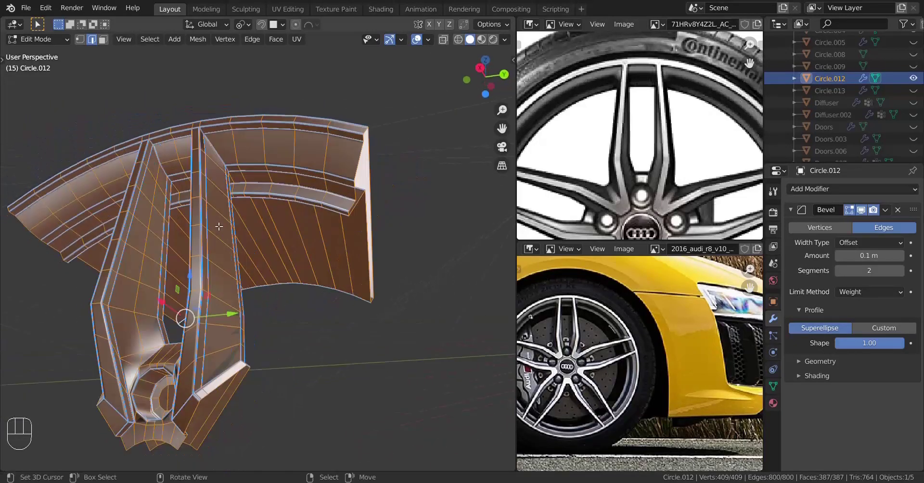
pyautogui.moveTo(213, 156); pyautogui.dragTo(162, 168, button='middle')
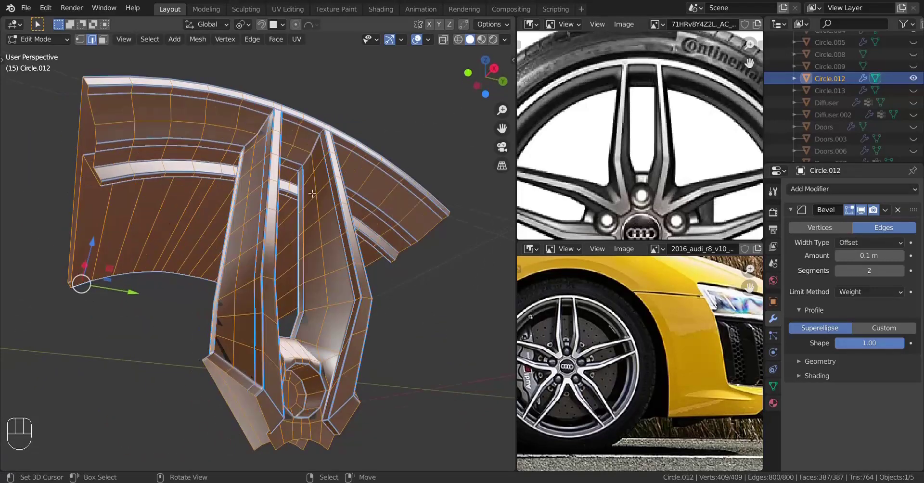
pyautogui.moveTo(312, 193); pyautogui.dragTo(226, 196, button='middle')
pyautogui.scroll(-1, 279, 215)
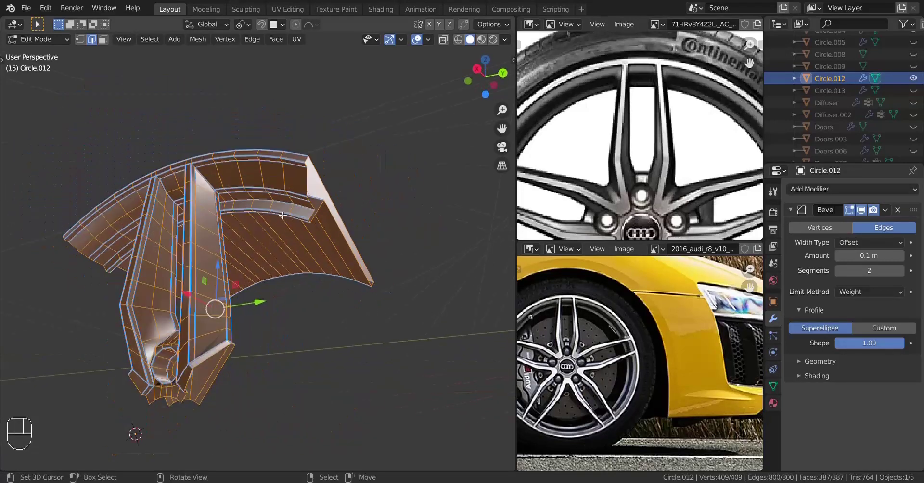
pyautogui.press('KP_3')
pyautogui.scroll(4, 256, 298)
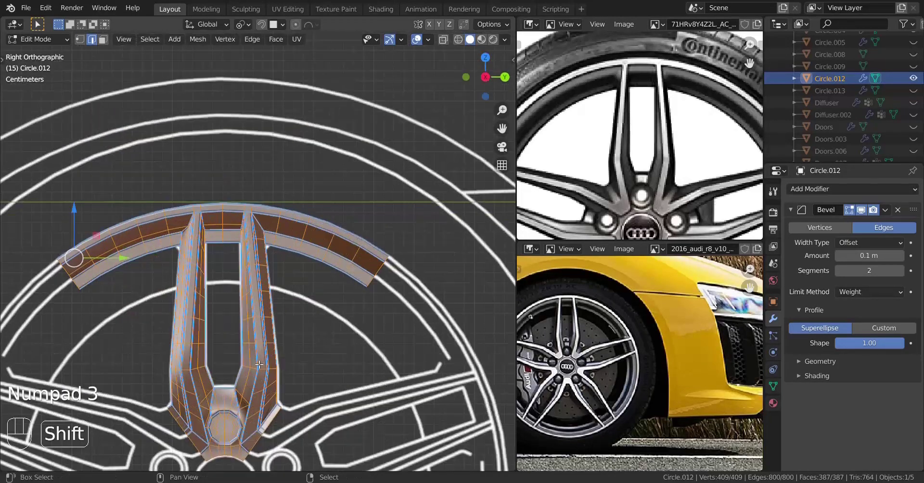
pyautogui.scroll(-1, 253, 326)
pyautogui.keyDown('shift'); pyautogui.moveTo(253, 326); pyautogui.dragTo(246, 295, button='middle'); pyautogui.keyUp('shift')
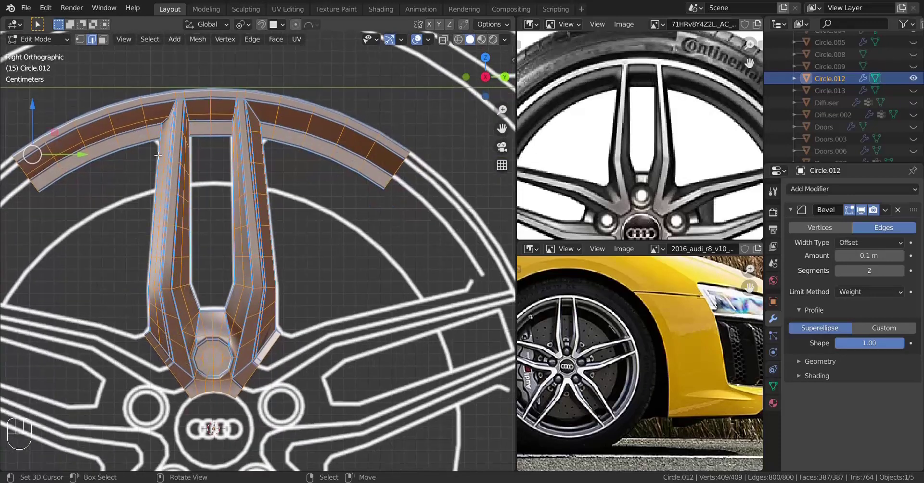
pyautogui.click(81, 42)
pyautogui.scroll(2, 226, 115)
pyautogui.press('z')
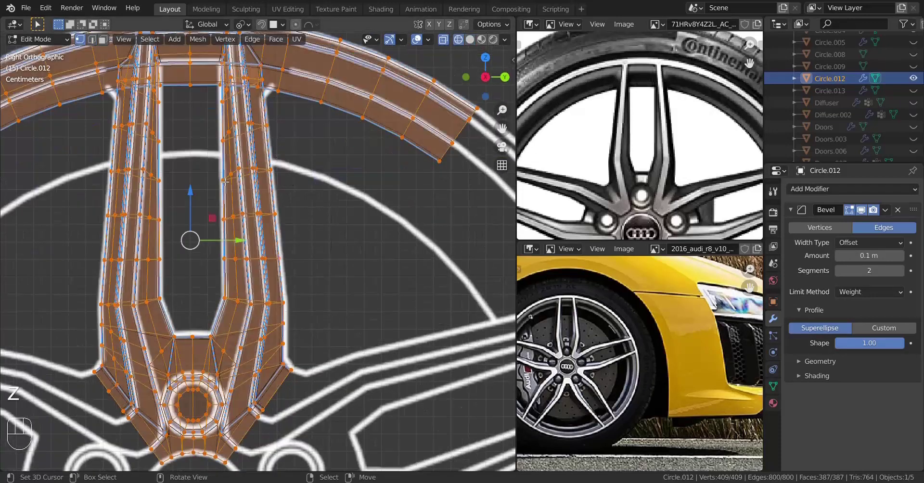
pyautogui.scroll(-2, 230, 115)
pyautogui.keyDown('shift'); pyautogui.moveTo(230, 116); pyautogui.dragTo(242, 152, button='middle'); pyautogui.keyUp('shift')
pyautogui.scroll(2, 242, 151)
pyautogui.keyDown('alt'); pyautogui.click(214, 101); pyautogui.keyUp('alt')
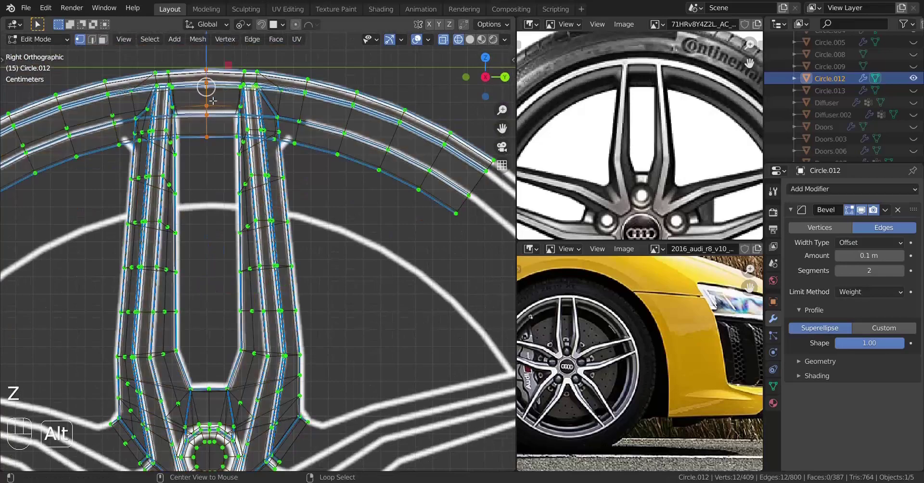
# Extend the selection with the centre-line vertices running through the spoke bridge, bolt hole and hub edge.
pyautogui.scroll(-2, 217, 111)
pyautogui.keyDown('shift'); pyautogui.moveTo(243, 320); pyautogui.dragTo(244, 264, button='middle'); pyautogui.keyUp('shift')
pyautogui.scroll(3, 243, 264)
pyautogui.press('z')
pyautogui.keyDown('shift'); pyautogui.moveTo(295, 314); pyautogui.dragTo(316, 242, button='middle'); pyautogui.keyUp('shift')
pyautogui.scroll(3, 316, 241)
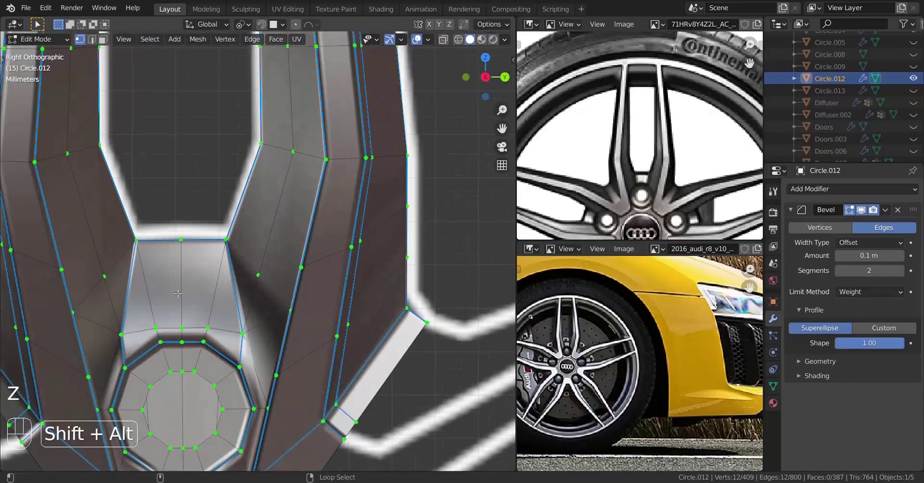
pyautogui.scroll(-2, 177, 295)
pyautogui.keyDown('shift'); pyautogui.moveTo(192, 349); pyautogui.dragTo(201, 312, button='middle'); pyautogui.keyUp('shift')
pyautogui.scroll(2, 202, 336)
pyautogui.keyDown('shift'); pyautogui.moveTo(202, 433); pyautogui.dragTo(223, 327, button='middle'); pyautogui.keyUp('shift')
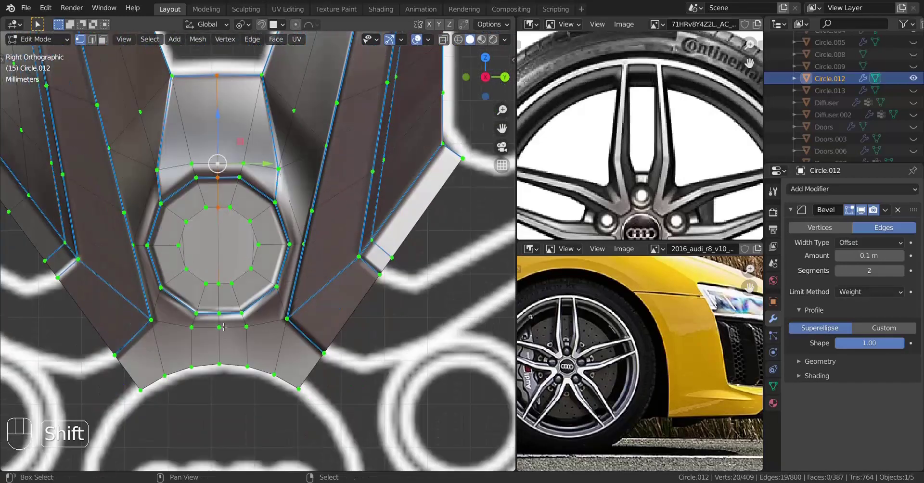
pyautogui.scroll(-3, 222, 340)
pyautogui.keyDown('shift'); pyautogui.moveTo(264, 212); pyautogui.dragTo(252, 257, button='middle'); pyautogui.keyUp('shift')
pyautogui.scroll(-2, 253, 257)
pyautogui.keyDown('shift'); pyautogui.moveTo(274, 198); pyautogui.dragTo(258, 270, button='middle'); pyautogui.keyUp('shift')
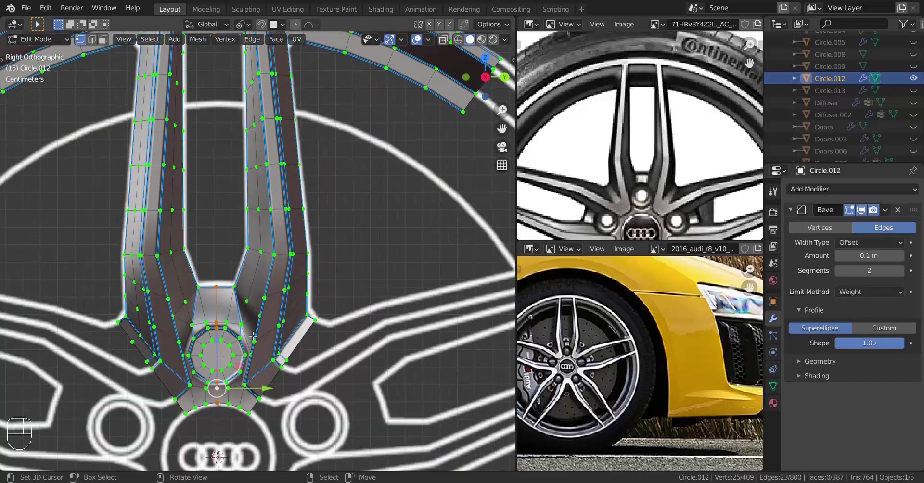
pyautogui.scroll(-2, 258, 270)
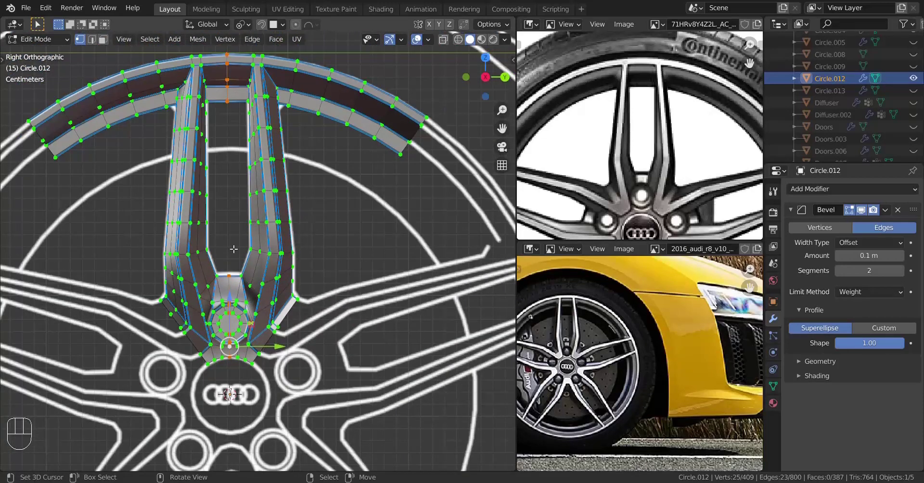
# Hide the selected centre line, delete the right half of the segment, and reveal the hidden vertices.
pyautogui.press('h')
pyautogui.scroll(1, 282, 274)
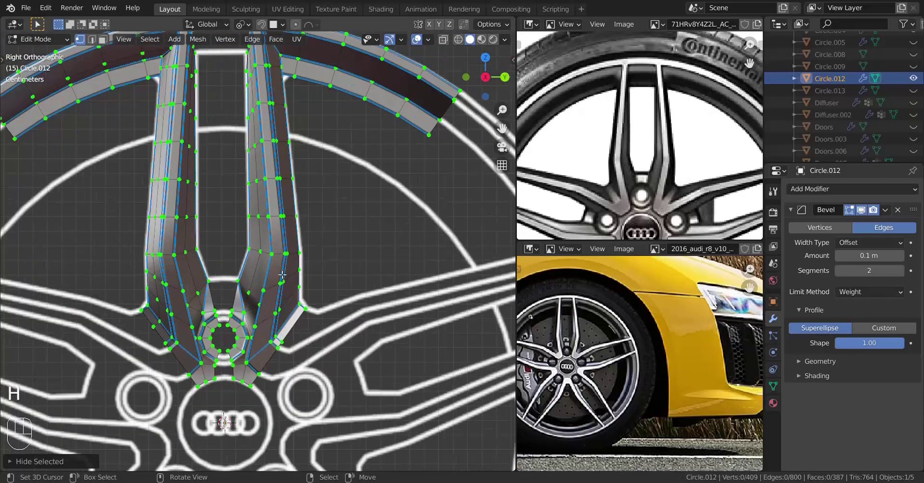
pyautogui.hotkey('alt', 'h')
# Duplicate the whole remaining half and mirror it across the wheel centre by scaling -1 along Y around the 3D cursor.
pyautogui.press('a')
pyautogui.scroll(-2, 281, 274)
pyautogui.press('.')
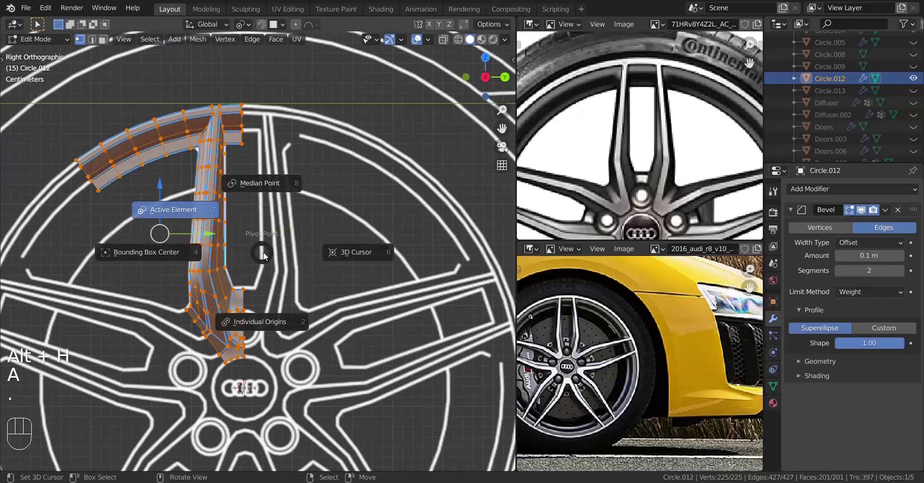
pyautogui.click(353, 237)
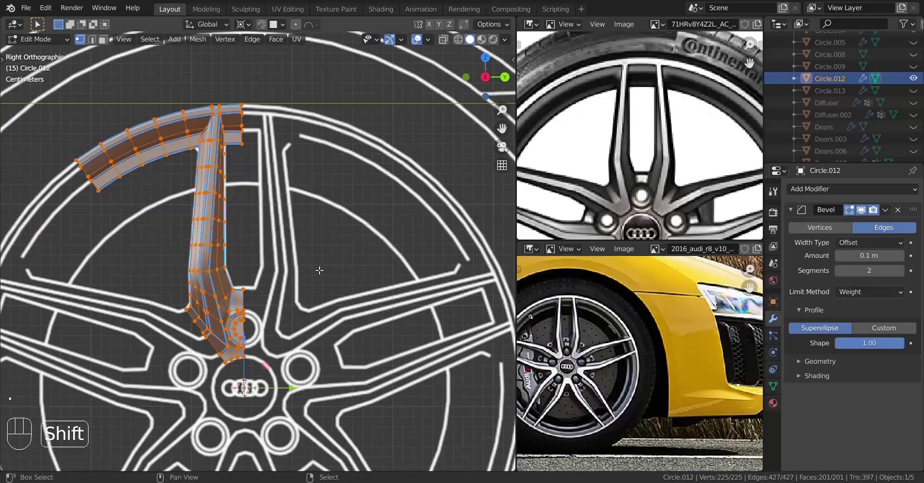
pyautogui.hotkey('shift', 'd')
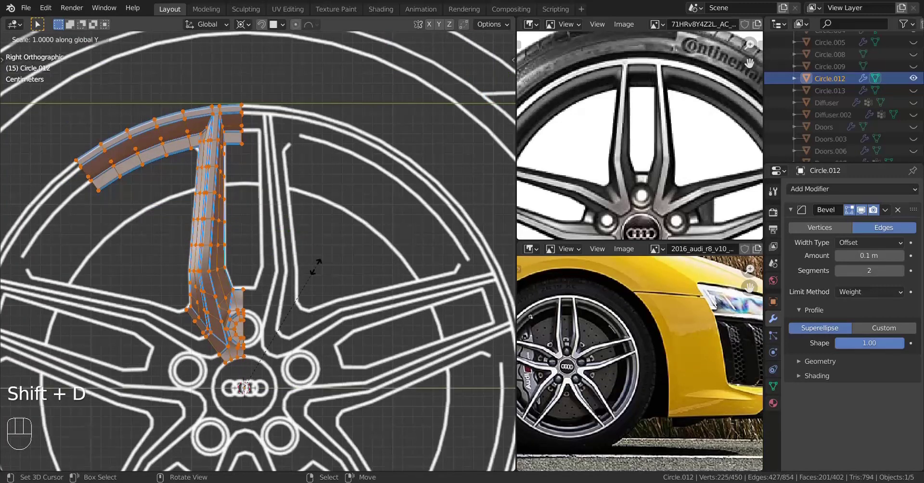
pyautogui.write('-1')
pyautogui.press('Return')
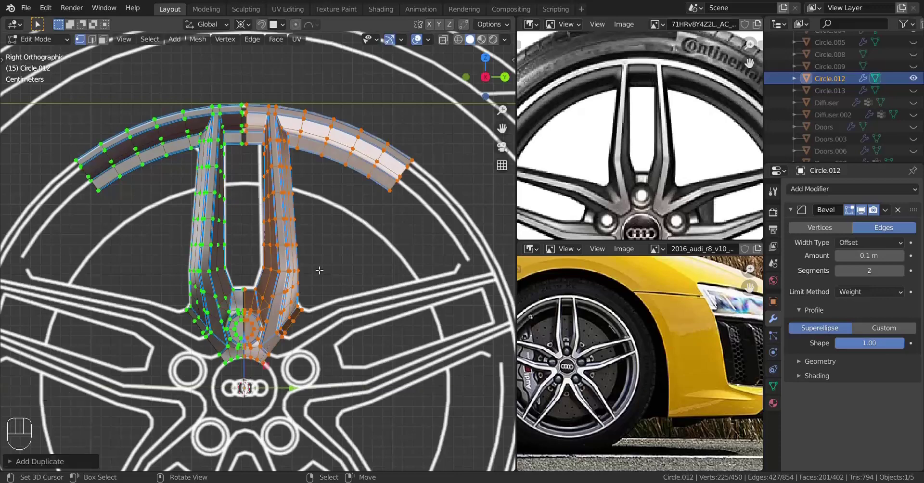
# Rotate the mirrored half around the 3D cursor to narrow the gap between the halves at the outer rim.
pyautogui.scroll(5, 314, 271)
pyautogui.scroll(-2, 306, 263)
pyautogui.keyDown('shift'); pyautogui.moveTo(303, 250); pyautogui.dragTo(300, 185, button='middle'); pyautogui.keyUp('shift')
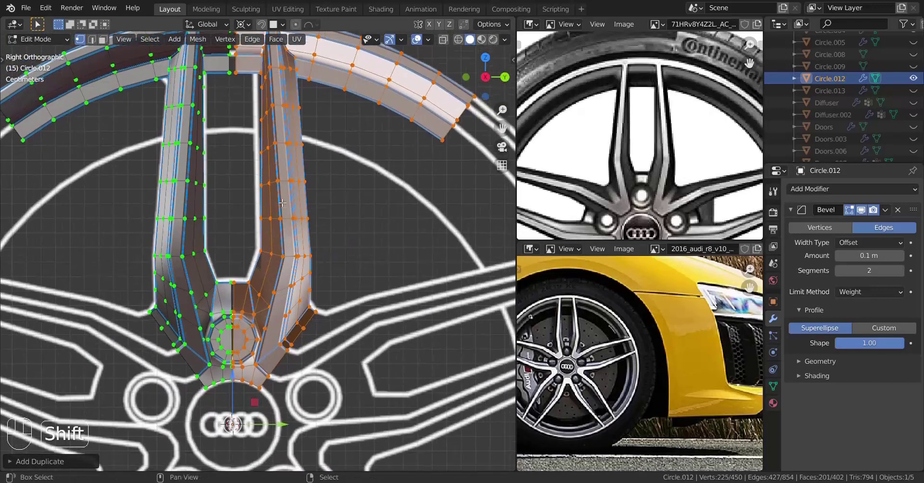
pyautogui.keyDown('shift'); pyautogui.moveTo(281, 146); pyautogui.dragTo(303, 310, button='middle'); pyautogui.keyUp('shift')
pyautogui.scroll(-1, 303, 311)
pyautogui.scroll(4, 303, 311)
pyautogui.keyDown('shift'); pyautogui.moveTo(286, 121); pyautogui.dragTo(293, 326, button='middle'); pyautogui.keyUp('shift')
pyautogui.scroll(7, 272, 220)
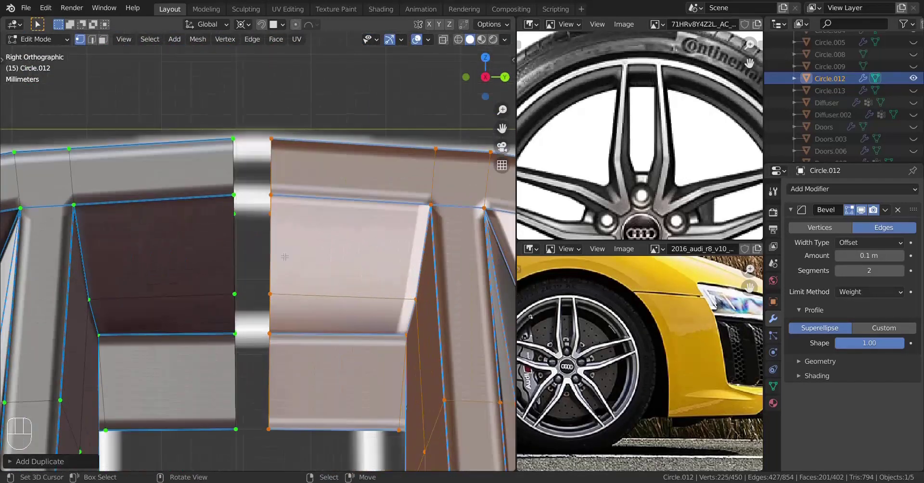
pyautogui.press('r')
pyautogui.click(225, 229)
pyautogui.keyDown('shift'); pyautogui.moveTo(283, 218); pyautogui.dragTo(315, 290, button='middle'); pyautogui.keyUp('shift')
pyautogui.scroll(10, 315, 289)
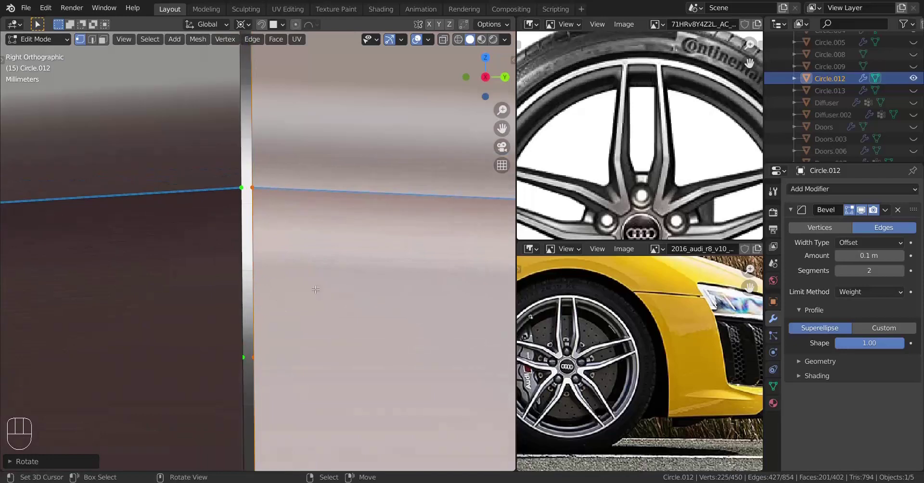
pyautogui.press('e')
pyautogui.click(365, 227)
pyautogui.hotkey('ctrl', 'z')
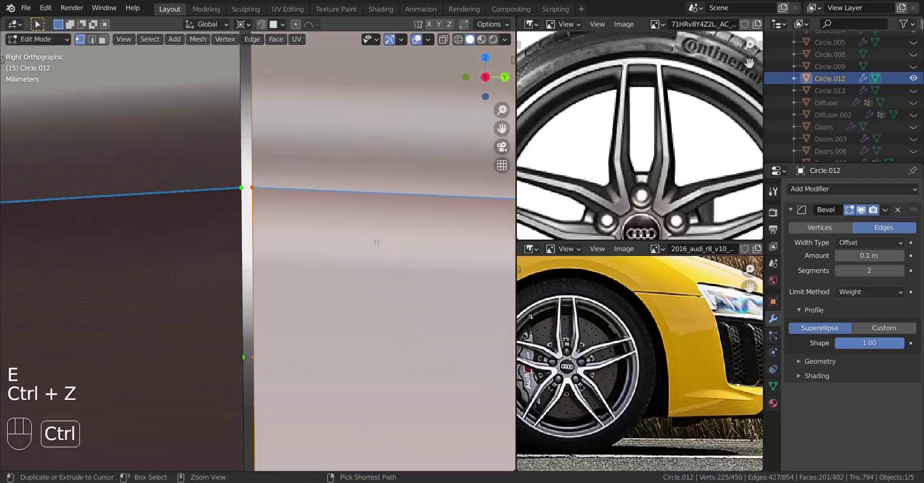
# Fine-rotate the mirrored half around the 3D cursor until its seam meets the other half at the outer rim.
pyautogui.press('r')
pyautogui.press('shift')
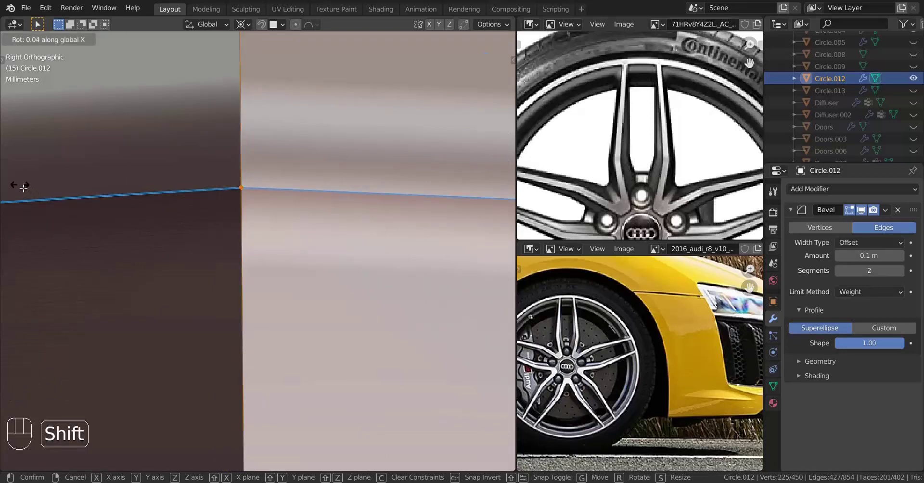
pyautogui.keyDown('shift'); pyautogui.click(24, 187); pyautogui.keyUp('shift')
pyautogui.keyDown('shift'); pyautogui.moveTo(298, 274); pyautogui.dragTo(301, 313, button='middle'); pyautogui.keyUp('shift')
pyautogui.scroll(4, 302, 312)
pyautogui.keyDown('shift'); pyautogui.moveTo(256, 207); pyautogui.dragTo(300, 295, button='middle'); pyautogui.keyUp('shift')
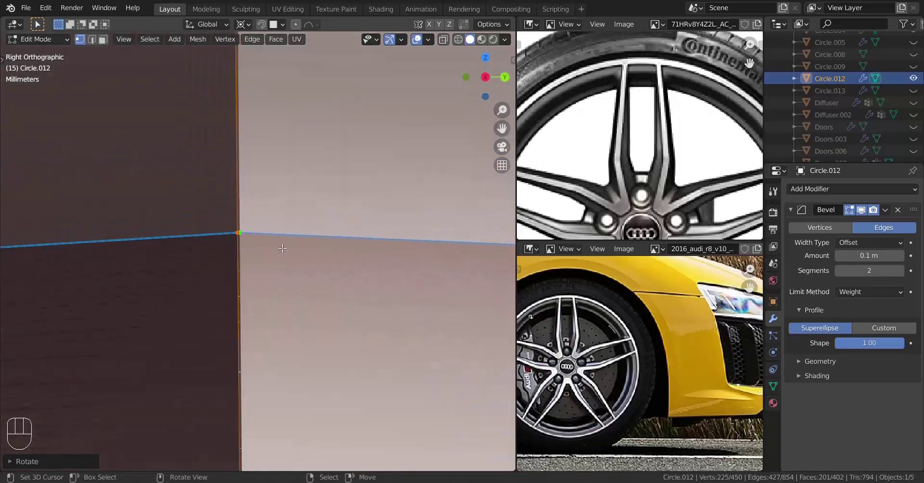
pyautogui.press('r')
pyautogui.press('shift')
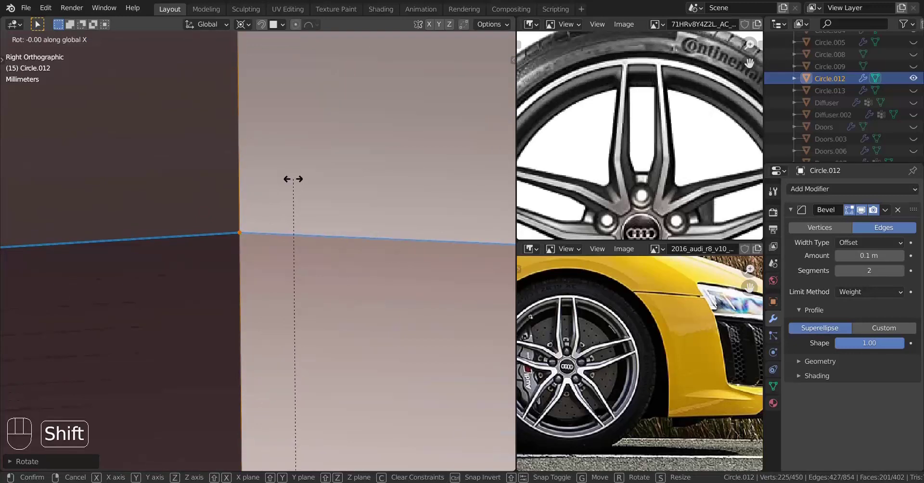
pyautogui.keyDown('shift'); pyautogui.click(293, 179); pyautogui.keyUp('shift')
# Examine the seam between the two halves along the spoke bridge, the bolt hole and the hub edge.
pyautogui.scroll(-7, 214, 204)
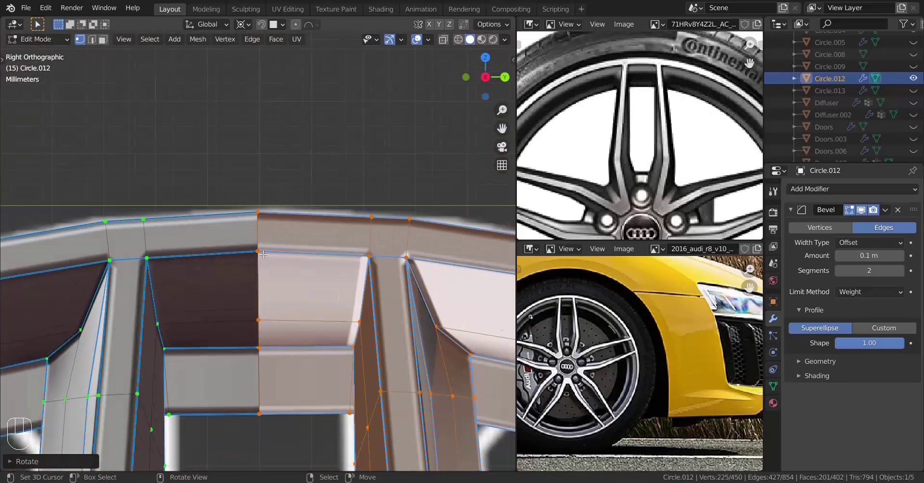
pyautogui.keyDown('shift'); pyautogui.moveTo(215, 203); pyautogui.dragTo(187, 36, button='middle'); pyautogui.keyUp('shift')
pyautogui.keyDown('shift'); pyautogui.moveTo(231, 185); pyautogui.dragTo(226, 41, button='middle'); pyautogui.keyUp('shift')
pyautogui.scroll(7, 192, 193)
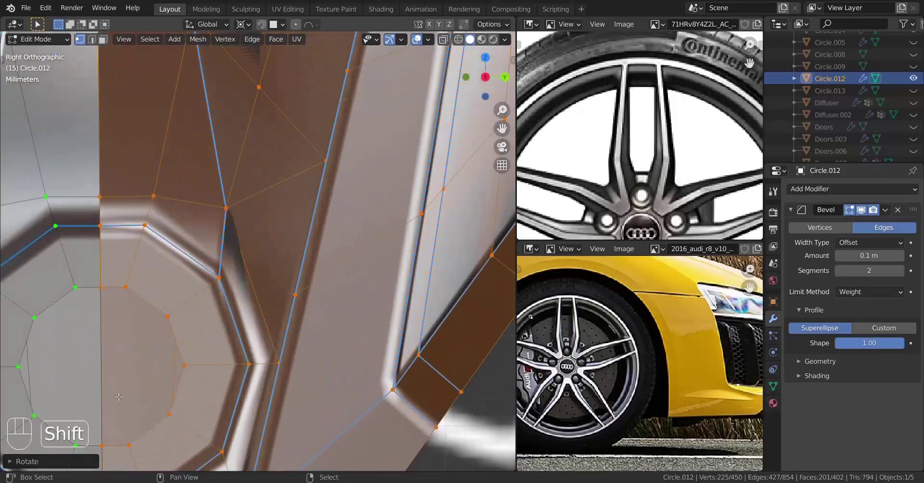
pyautogui.keyDown('shift'); pyautogui.moveTo(123, 382); pyautogui.dragTo(247, 181, button='middle'); pyautogui.keyUp('shift')
pyautogui.scroll(1, 247, 182)
pyautogui.scroll(4, 247, 181)
pyautogui.keyDown('shift'); pyautogui.moveTo(237, 400); pyautogui.dragTo(295, 238, button='middle'); pyautogui.keyUp('shift')
pyautogui.scroll(5, 294, 237)
pyautogui.scroll(-15, 294, 238)
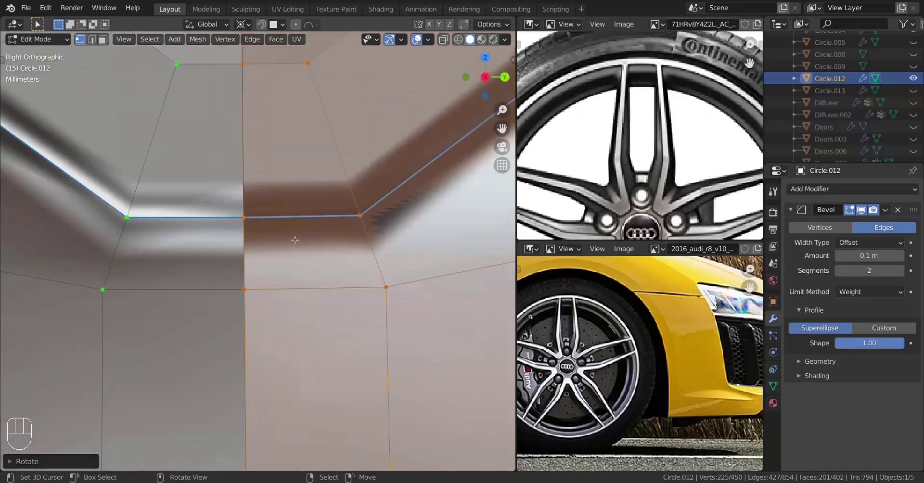
pyautogui.scroll(-5, 287, 216)
pyautogui.keyDown('shift'); pyautogui.moveTo(284, 134); pyautogui.dragTo(274, 267, button='middle'); pyautogui.keyUp('shift')
# Merge all vertices of the spoke segment by distance and recalculate its normals.
pyautogui.press('a')
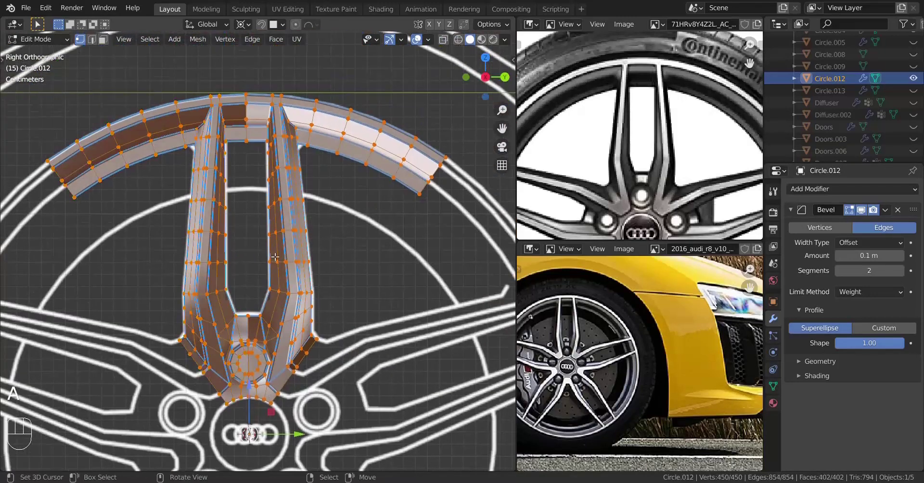
pyautogui.press('m')
pyautogui.click(248, 298)
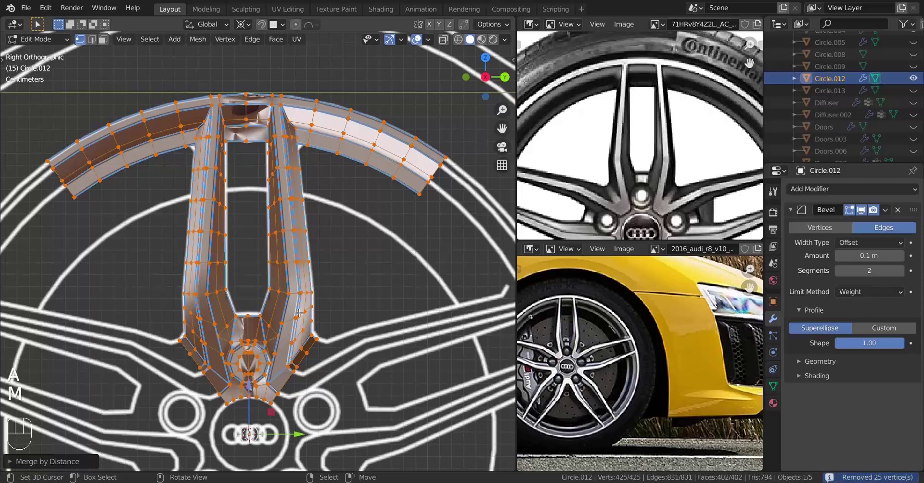
pyautogui.scroll(1, 268, 258)
pyautogui.press('Tab')
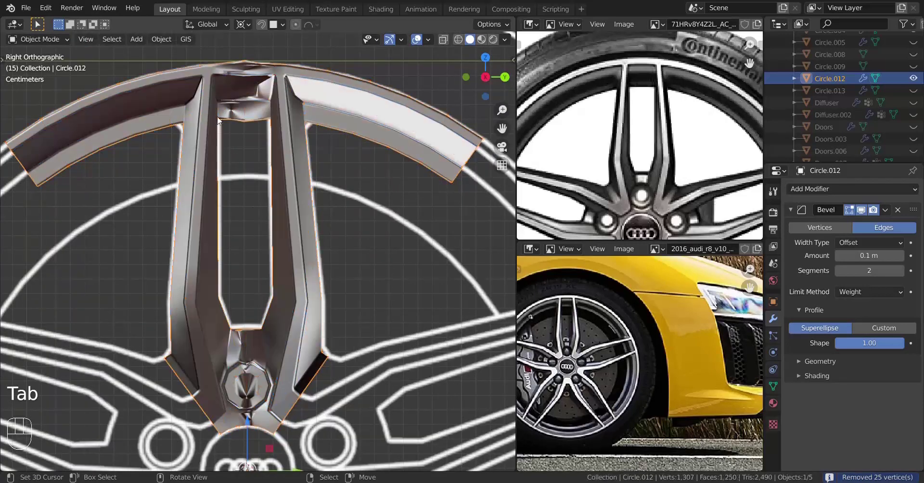
pyautogui.press('Tab')
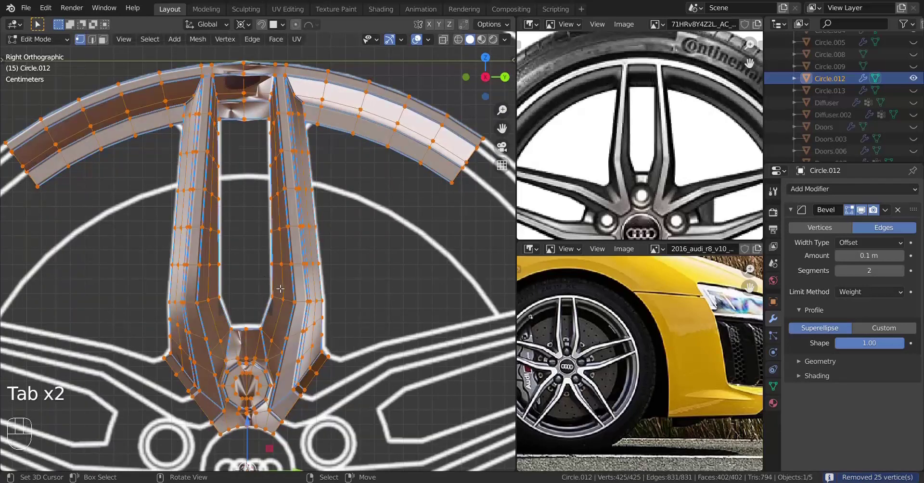
pyautogui.hotkey('shift', 'n')
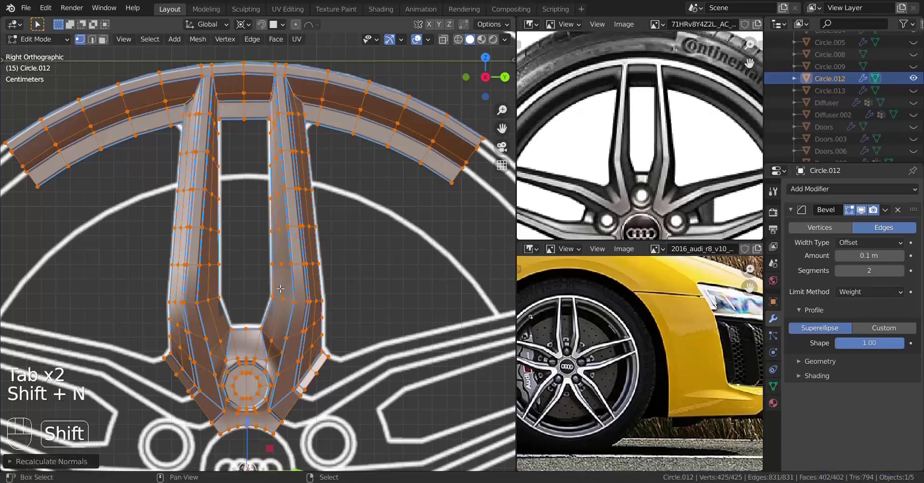
pyautogui.press('Tab')
# Align the vertex pair left of the centre line beneath the bolt hole by scaling it to 0 along Y.
pyautogui.keyDown('shift'); pyautogui.moveTo(273, 330); pyautogui.dragTo(238, 274, button='middle'); pyautogui.keyUp('shift')
pyautogui.press('Tab')
pyautogui.scroll(4, 243, 289)
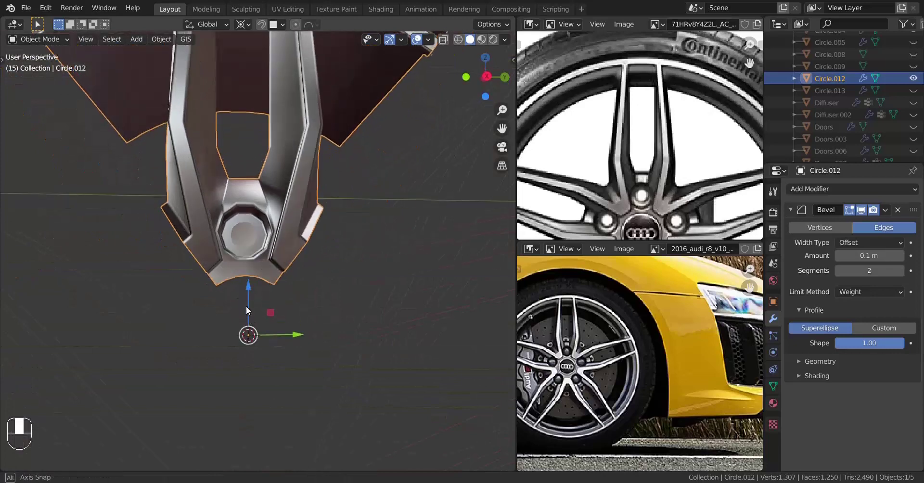
pyautogui.press('a')
pyautogui.scroll(4, 285, 306)
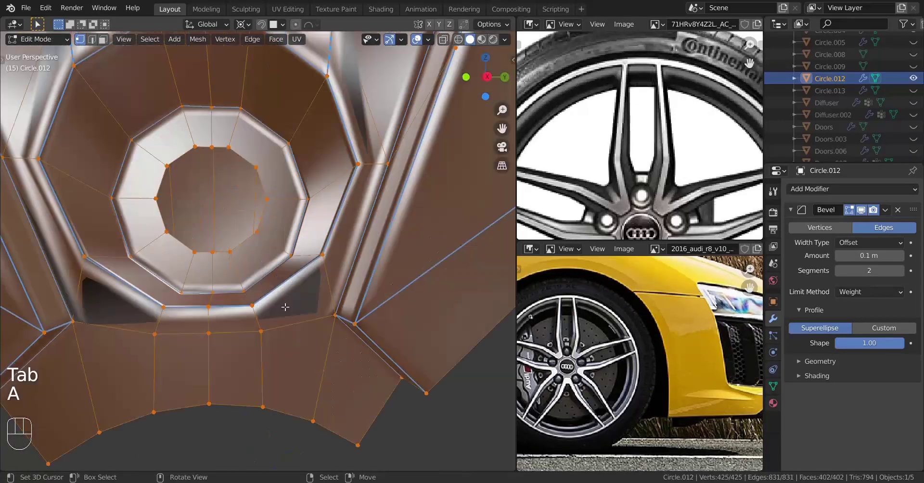
pyautogui.click(278, 333)
pyautogui.press('KP_Decimal')
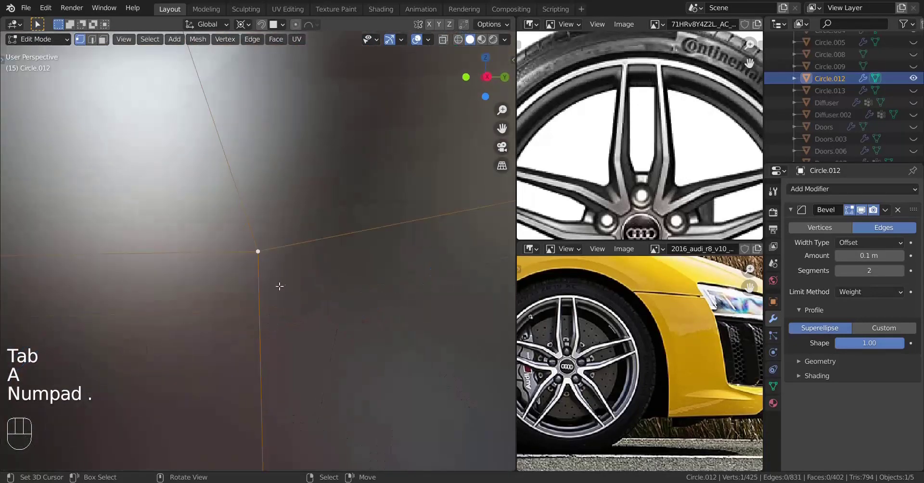
pyautogui.moveTo(249, 266); pyautogui.dragTo(283, 245, button='middle')
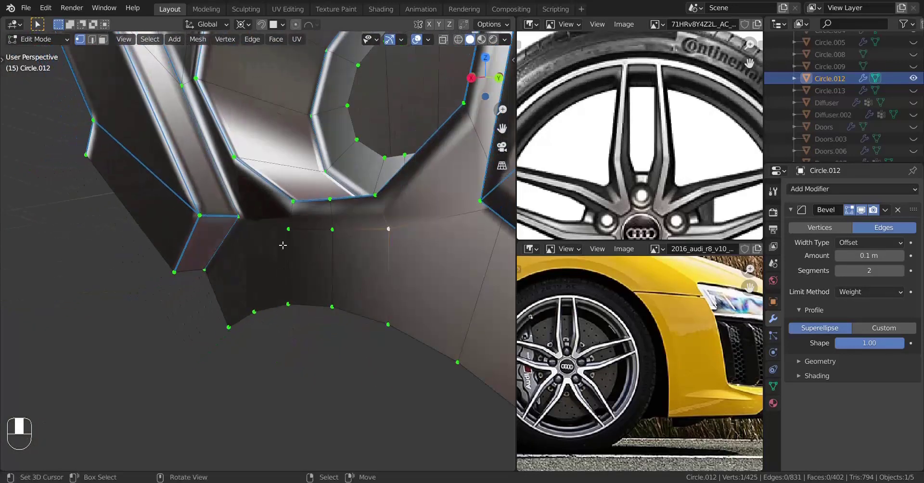
pyautogui.click(293, 201)
pyautogui.keyDown('shift'); pyautogui.click(288, 230); pyautogui.keyUp('shift')
pyautogui.press('s')
pyautogui.press('y')
pyautogui.click(323, 331)
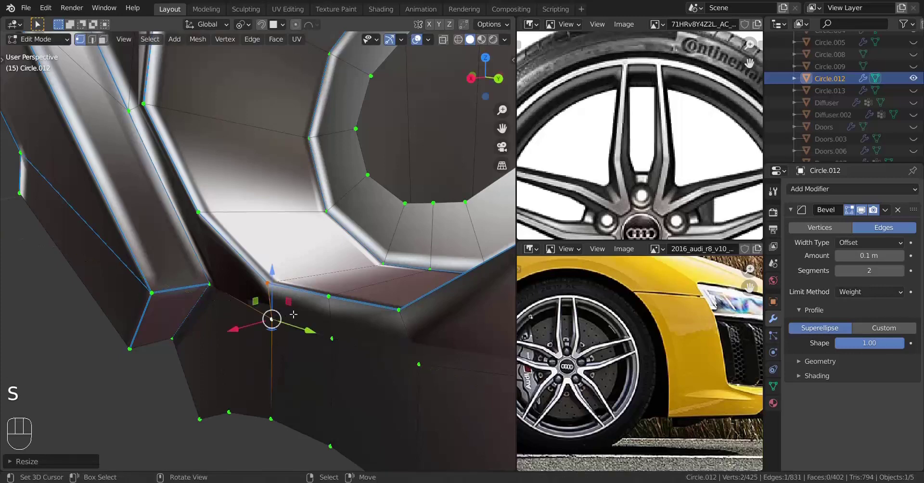
pyautogui.hotkey('ctrl', 'z')
pyautogui.hotkey('ctrl', 'shift', 'z')
pyautogui.moveTo(323, 331); pyautogui.dragTo(445, 279, button='middle')
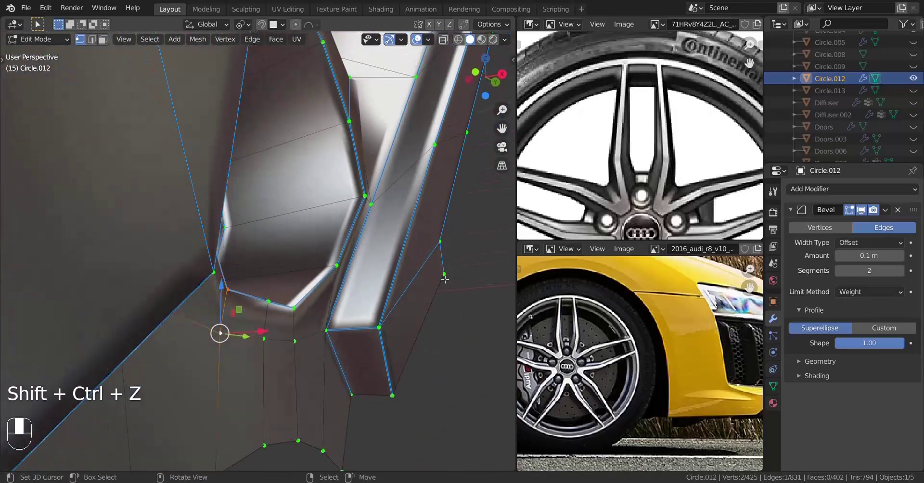
# Align the centre-line vertex pair beneath the bolt hole by scaling it to 0 along global Y.
pyautogui.rightClick(272, 305)
pyautogui.keyDown('shift'); pyautogui.rightClick(268, 345); pyautogui.keyUp('shift')
pyautogui.press('s')
pyautogui.press('y')
pyautogui.press('0')
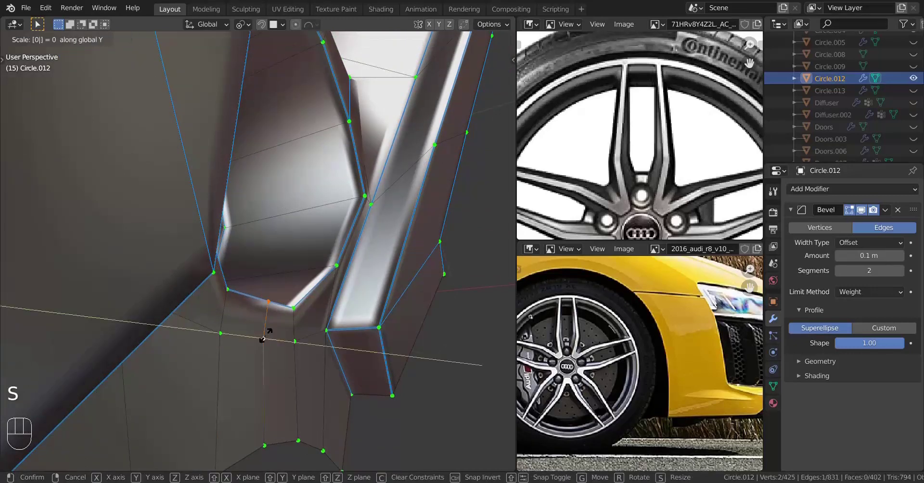
pyautogui.click(263, 337)
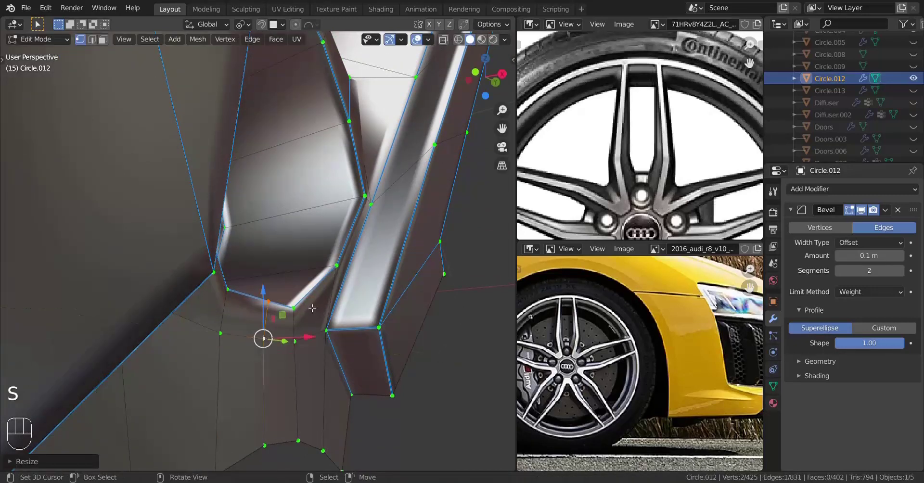
# Repeat the Y alignment on the vertex pair right of the centre line, and select the whole segment in the right view.
pyautogui.rightClick(294, 307)
pyautogui.keyDown('shift'); pyautogui.rightClick(301, 345); pyautogui.keyUp('shift')
pyautogui.hotkey('shift', 'r')
pyautogui.moveTo(319, 345); pyautogui.dragTo(278, 335, button='middle')
pyautogui.press('a')
pyautogui.press('a')
pyautogui.press('a')
pyautogui.press('Tab')
pyautogui.press('Tab')
pyautogui.press('Tab')
pyautogui.press('Tab')
pyautogui.press('a')
pyautogui.press('KP_3')
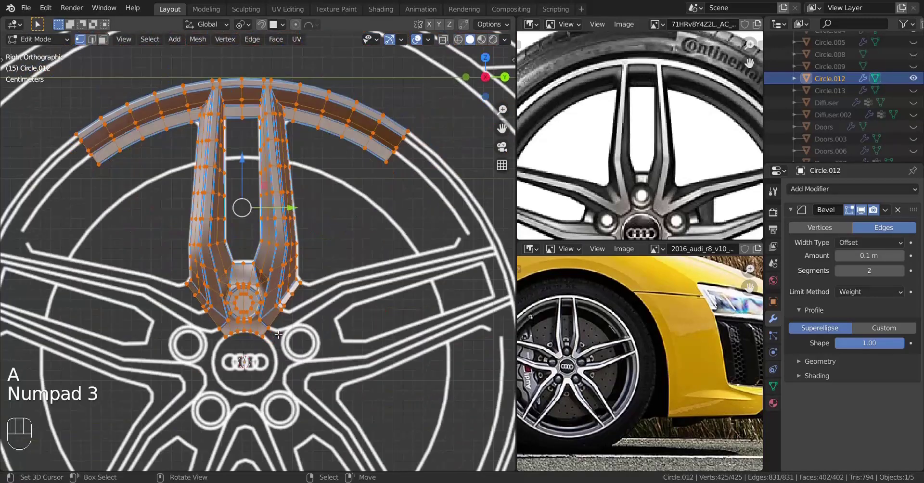
# Spin the segment 360° around the wheel centre along the X axis in 5 steps, using duplicates.
pyautogui.press('Tab')
pyautogui.press('Tab')
pyautogui.press('space')
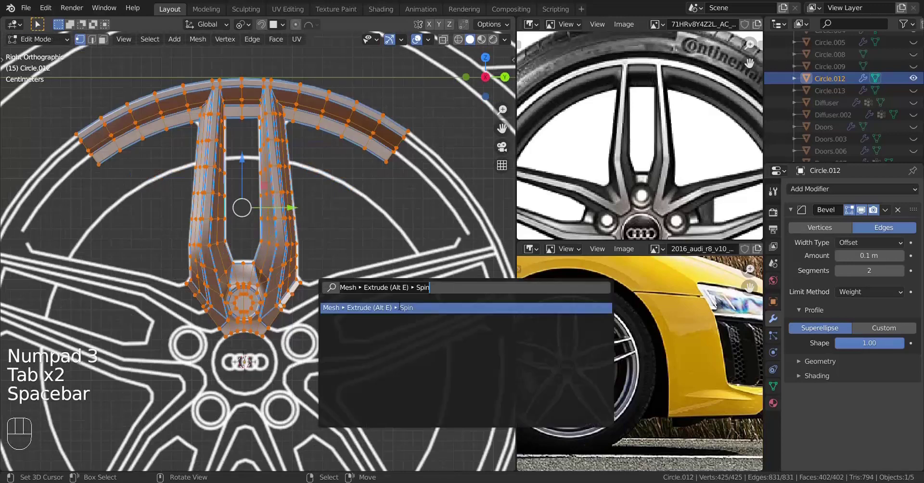
pyautogui.click(399, 306)
pyautogui.scroll(-3, 399, 307)
pyautogui.keyDown('shift'); pyautogui.moveTo(400, 307); pyautogui.dragTo(402, 275, button='middle'); pyautogui.keyUp('shift')
pyautogui.click(10, 462)
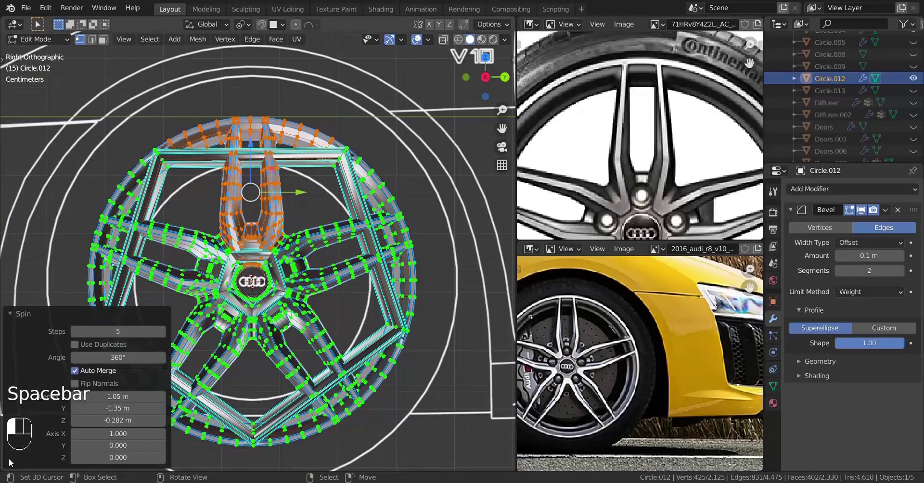
pyautogui.click(75, 344)
pyautogui.click(119, 356)
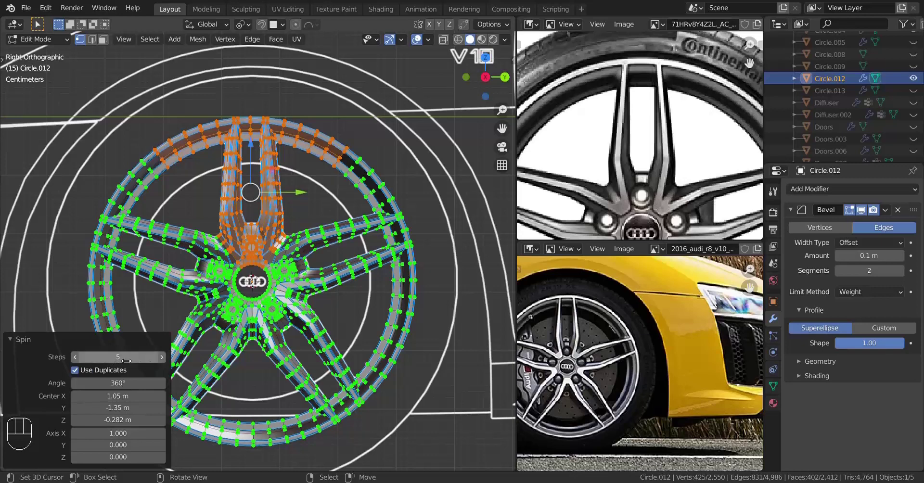
pyautogui.click(11, 339)
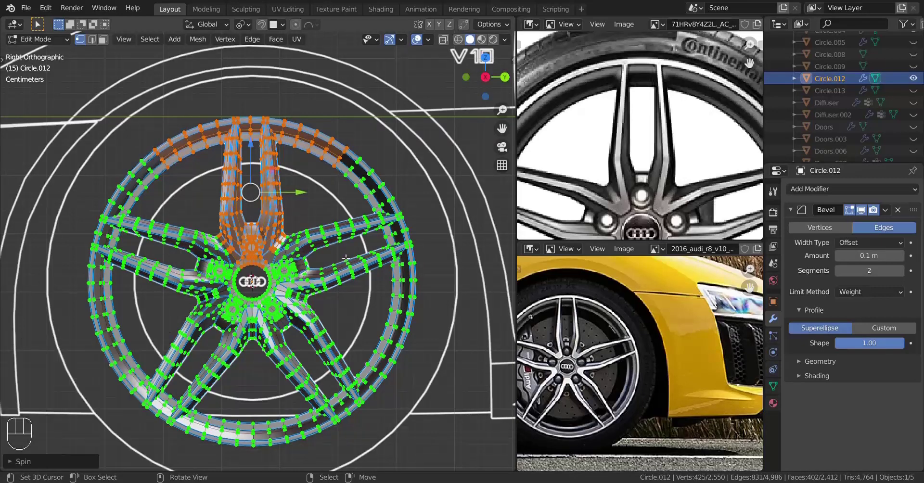
# Delete the selected overlapping original segment and merge all vertices of the full rim by distance.
pyautogui.press('x')
pyautogui.click(320, 239)
pyautogui.keyDown('shift'); pyautogui.moveTo(318, 251); pyautogui.dragTo(322, 260, button='middle'); pyautogui.keyUp('shift')
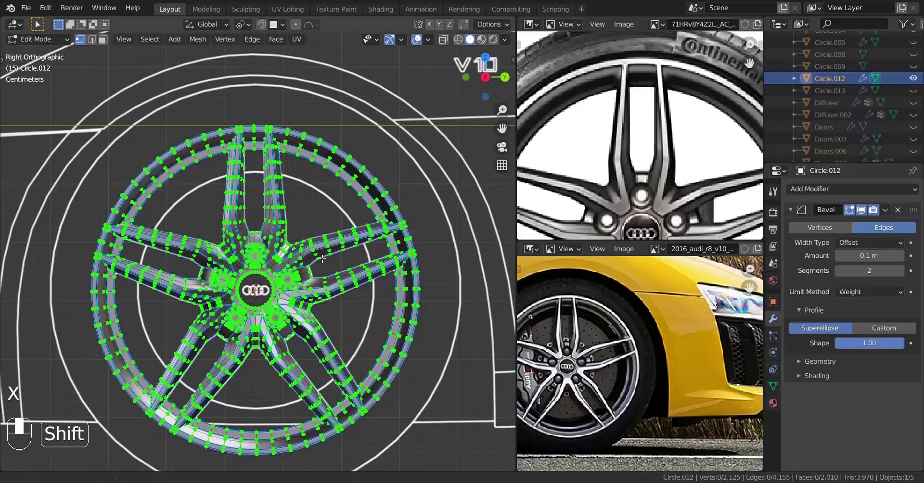
pyautogui.press('a')
pyautogui.press('m')
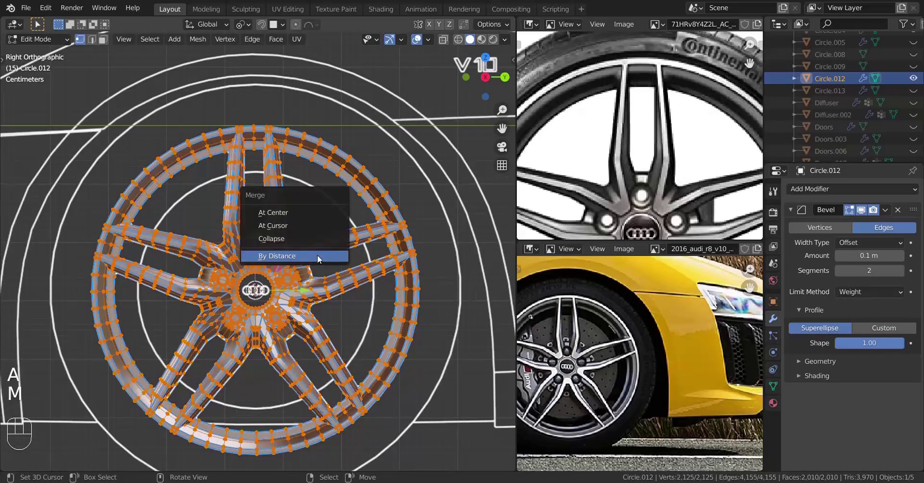
pyautogui.click(317, 254)
pyautogui.scroll(1, 257, 250)
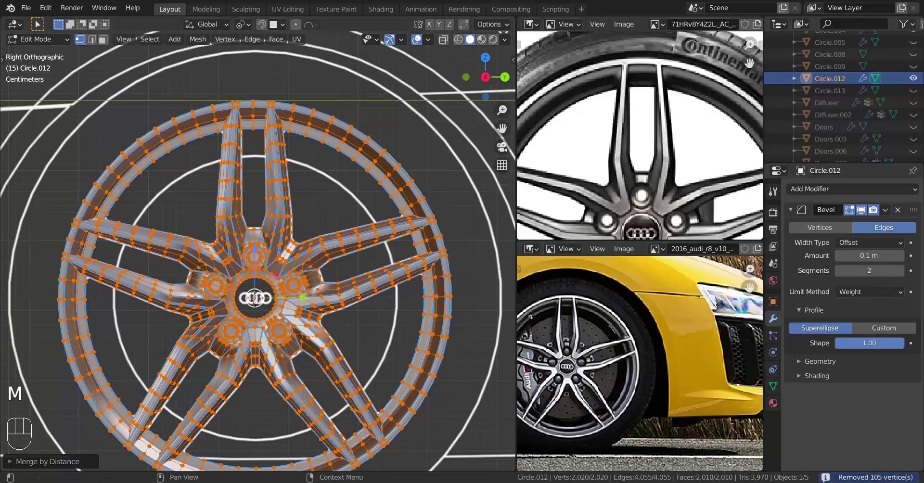
# Examine the full rim's spokes, bolt holes and hub from several angles in object and edit mode.
pyautogui.press('z')
pyautogui.moveTo(376, 342); pyautogui.dragTo(353, 328, button='middle')
pyautogui.press('Tab')
pyautogui.scroll(1, 304, 336)
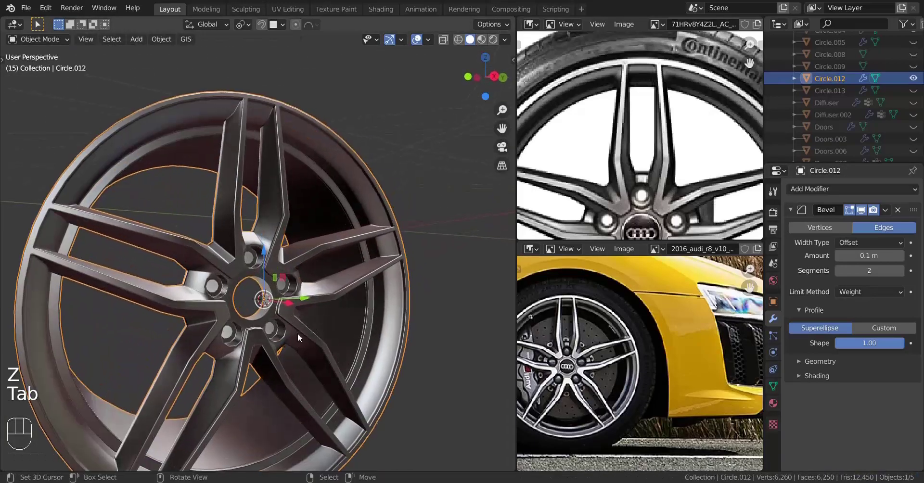
pyautogui.moveTo(298, 333); pyautogui.dragTo(269, 330, button='middle')
pyautogui.keyDown('shift'); pyautogui.moveTo(268, 330); pyautogui.dragTo(270, 295, button='middle'); pyautogui.keyUp('shift')
pyautogui.moveTo(269, 296); pyautogui.dragTo(217, 290, button='middle')
pyautogui.keyDown('shift'); pyautogui.moveTo(217, 290); pyautogui.dragTo(219, 389, button='middle'); pyautogui.keyUp('shift')
pyautogui.press('a')
pyautogui.press('a')
pyautogui.press('a')
pyautogui.moveTo(283, 336); pyautogui.dragTo(299, 288, button='middle')
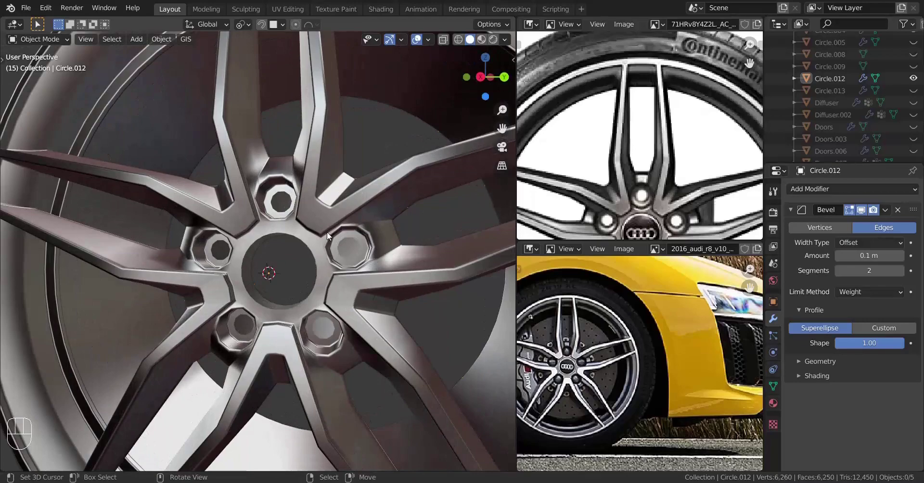
pyautogui.press('Tab')
pyautogui.scroll(2, 312, 270)
pyautogui.press('a')
pyautogui.press('a')
pyautogui.press('a')
pyautogui.scroll(-2, 312, 270)
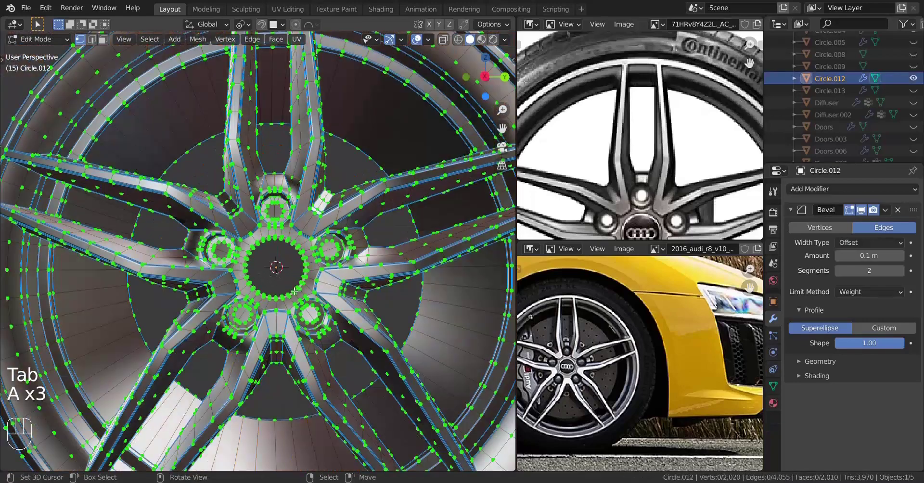
pyautogui.moveTo(312, 270); pyautogui.dragTo(255, 279, button='middle')
pyautogui.press('Tab')
pyautogui.scroll(-2, 250, 302)
pyautogui.moveTo(255, 278); pyautogui.dragTo(293, 317, button='middle')
pyautogui.scroll(2, 270, 273)
pyautogui.scroll(3, 293, 317)
# Select the two cross edges at each of the five V-shaped spoke junctions around the hub.
pyautogui.press('Tab')
pyautogui.keyDown('shift'); pyautogui.moveTo(262, 261); pyautogui.dragTo(299, 334, button='middle'); pyautogui.keyUp('shift')
pyautogui.scroll(4, 293, 308)
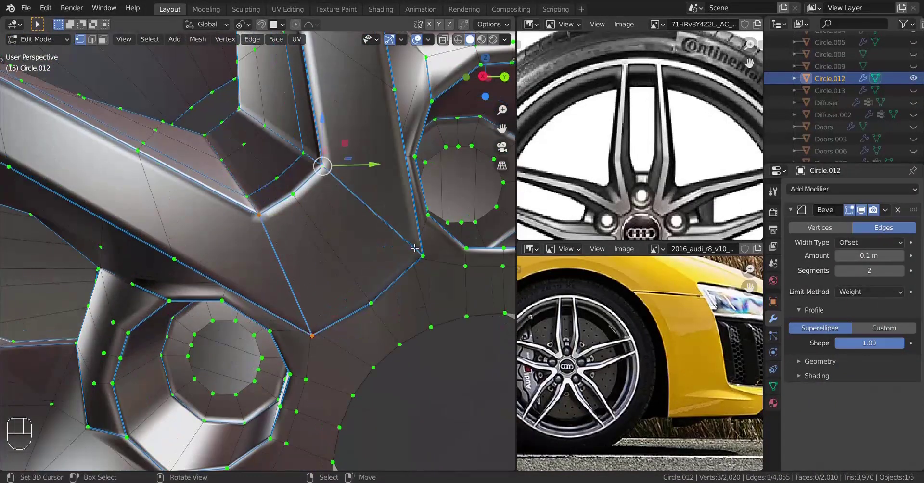
pyautogui.scroll(-3, 429, 262)
pyautogui.keyDown('shift'); pyautogui.moveTo(428, 262); pyautogui.dragTo(198, 279, button='middle'); pyautogui.keyUp('shift')
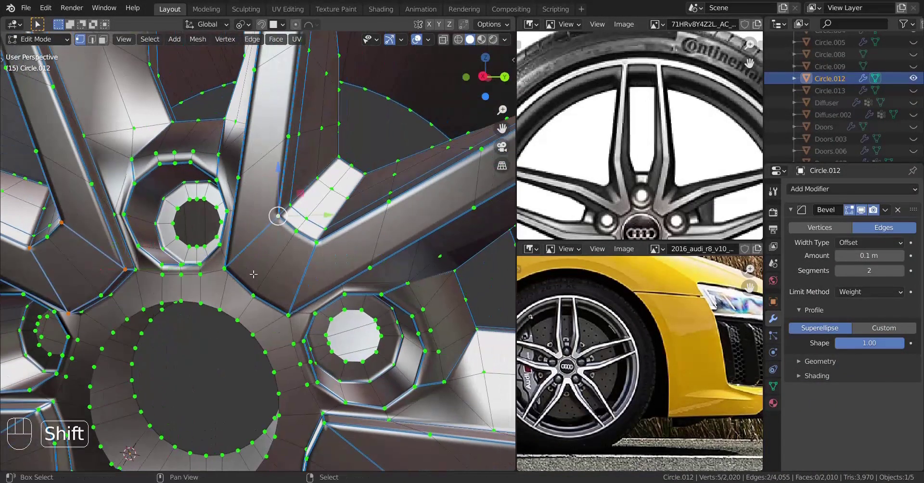
pyautogui.keyDown('shift'); pyautogui.click(291, 312); pyautogui.keyUp('shift')
pyautogui.scroll(-2, 290, 308)
pyautogui.keyDown('shift'); pyautogui.moveTo(264, 233); pyautogui.dragTo(284, 183, button='middle'); pyautogui.keyUp('shift')
pyautogui.keyDown('shift'); pyautogui.click(356, 321); pyautogui.keyUp('shift')
pyautogui.keyDown('shift'); pyautogui.click(344, 364); pyautogui.keyUp('shift')
pyautogui.keyDown('shift'); pyautogui.moveTo(288, 356); pyautogui.dragTo(349, 240, button='middle'); pyautogui.keyUp('shift')
pyautogui.keyDown('shift'); pyautogui.click(268, 271); pyautogui.keyUp('shift')
pyautogui.keyDown('shift'); pyautogui.click(271, 226); pyautogui.keyUp('shift')
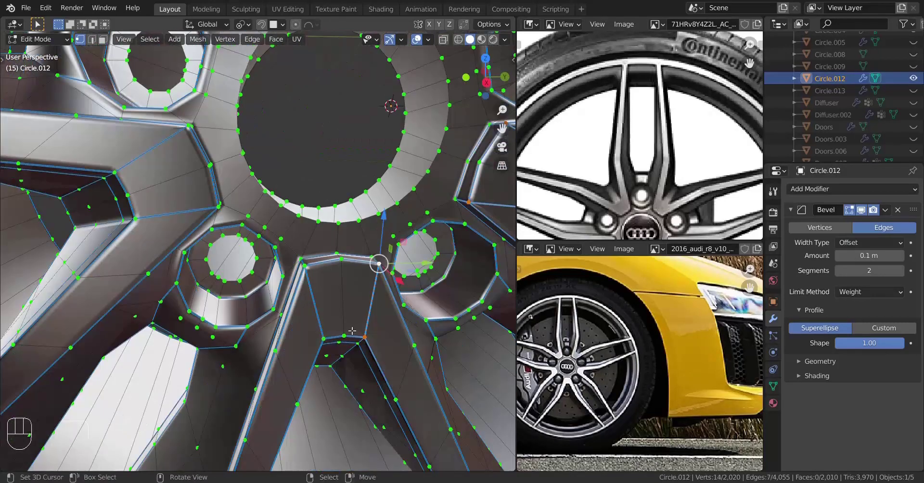
pyautogui.keyDown('shift'); pyautogui.rightClick(324, 338); pyautogui.keyUp('shift')
pyautogui.keyDown('shift'); pyautogui.rightClick(304, 266); pyautogui.keyUp('shift')
pyautogui.keyDown('shift'); pyautogui.rightClick(348, 302); pyautogui.keyUp('shift')
pyautogui.keyDown('shift'); pyautogui.rightClick(415, 301); pyautogui.keyUp('shift')
pyautogui.keyDown('shift'); pyautogui.rightClick(313, 265); pyautogui.keyUp('shift')
pyautogui.keyDown('shift'); pyautogui.rightClick(386, 220); pyautogui.keyUp('shift')
# Set the mean bevel weight of the selected junction edges to 0 and return to object mode with nothing selected.
pyautogui.scroll(-5, 390, 217)
pyautogui.press('n')
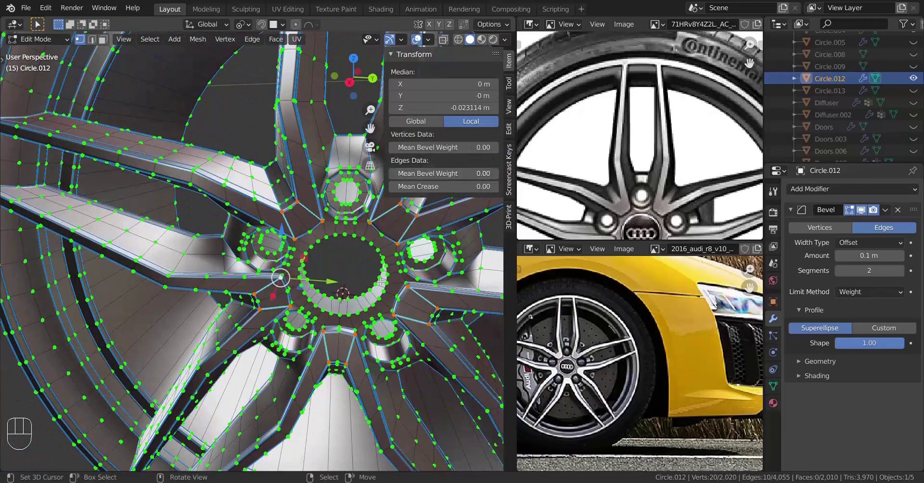
pyautogui.press('n')
pyautogui.hotkey('ctrl', 'e')
pyautogui.click(380, 284)
pyautogui.scroll(-3, 375, 289)
pyautogui.press('a')
pyautogui.press('a')
pyautogui.press('a')
pyautogui.press('Tab')
pyautogui.press('a')
pyautogui.press('a')
pyautogui.press('a')
pyautogui.scroll(3, 341, 302)
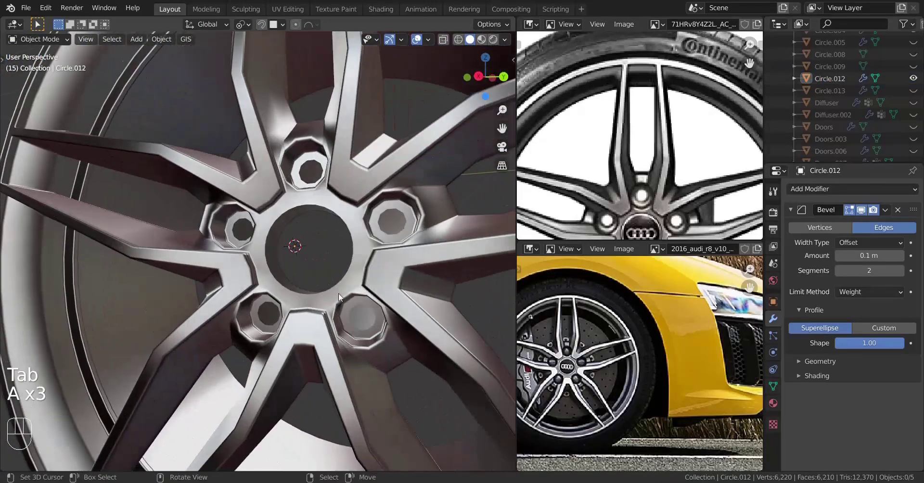
# Examine the rim's barrel and spokes from the side and front in object and edit mode.
pyautogui.scroll(-3, 338, 293)
pyautogui.moveTo(339, 294); pyautogui.dragTo(190, 323, button='middle')
pyautogui.scroll(3, 319, 294)
pyautogui.scroll(-6, 315, 292)
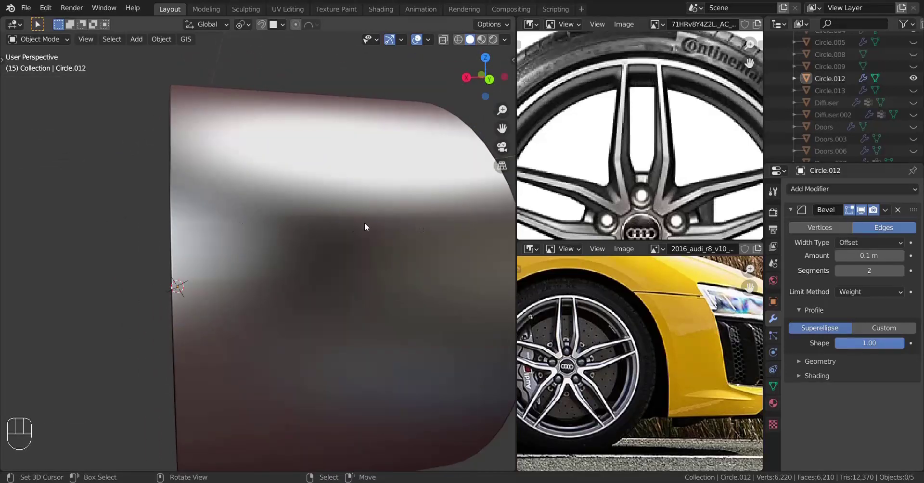
pyautogui.press('Tab')
pyautogui.scroll(2, 332, 290)
pyautogui.moveTo(328, 290); pyautogui.dragTo(343, 293, button='middle')
pyautogui.scroll(1, 337, 281)
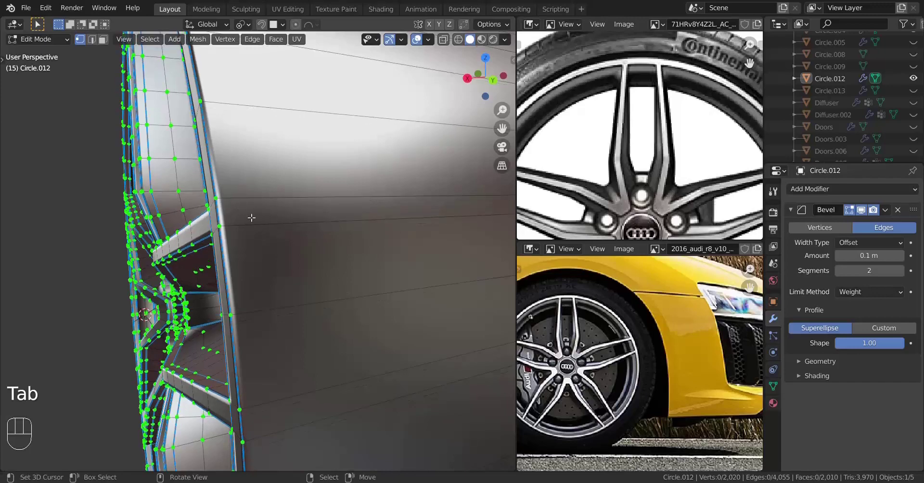
pyautogui.scroll(-3, 351, 235)
pyautogui.moveTo(267, 267); pyautogui.dragTo(353, 310, button='middle')
pyautogui.moveTo(271, 323); pyautogui.dragTo(342, 291, button='middle')
pyautogui.press('a')
pyautogui.press('a')
pyautogui.press('a')
pyautogui.press('Tab')
pyautogui.press('a')
pyautogui.press('a')
pyautogui.rightClick(336, 291)
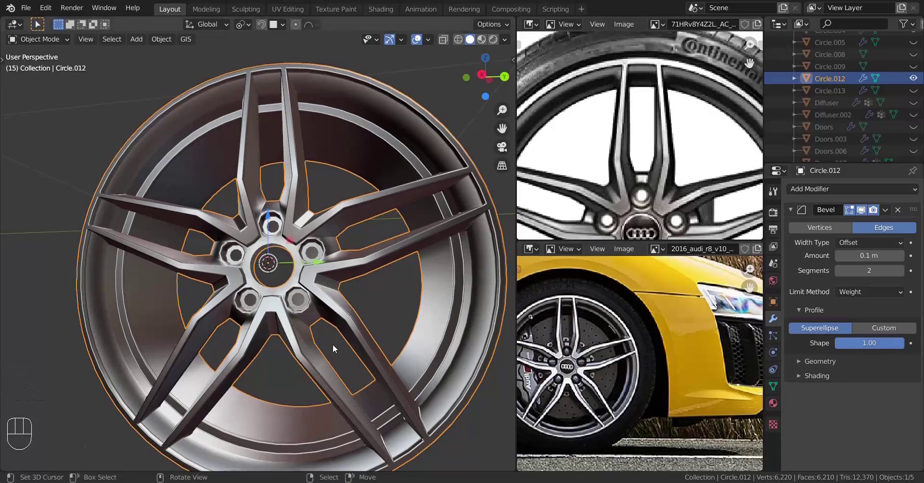
# Compare the rim's spokes, bolt holes and hub with an enlarged view of the wheel in the yellow car photo.
pyautogui.scroll(3, 313, 303)
pyautogui.scroll(1, 338, 295)
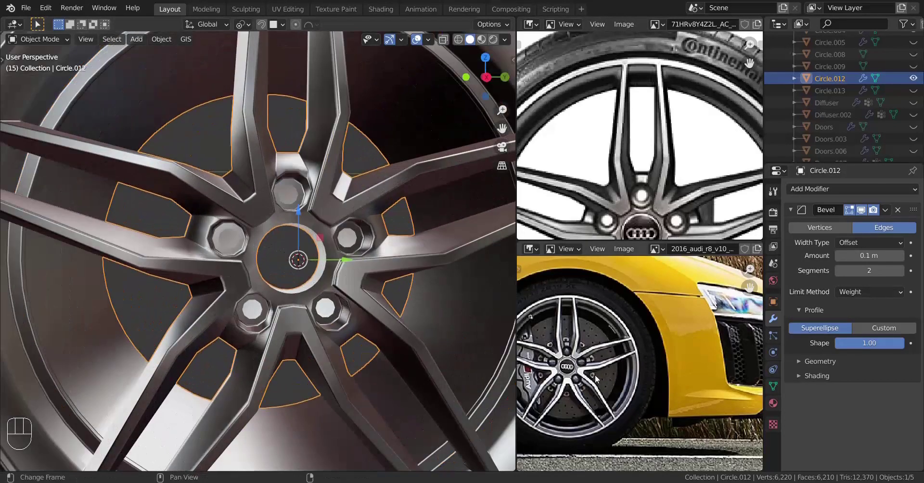
pyautogui.scroll(3, 678, 366)
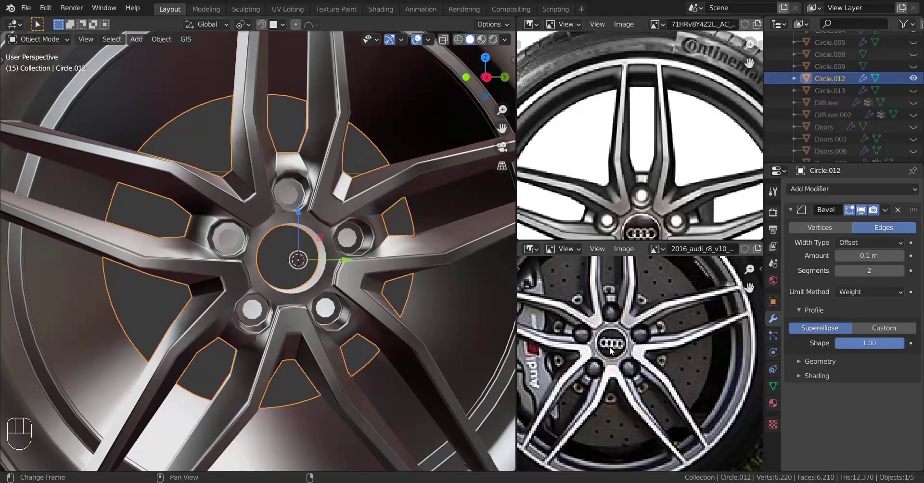
pyautogui.scroll(-5, 267, 247)
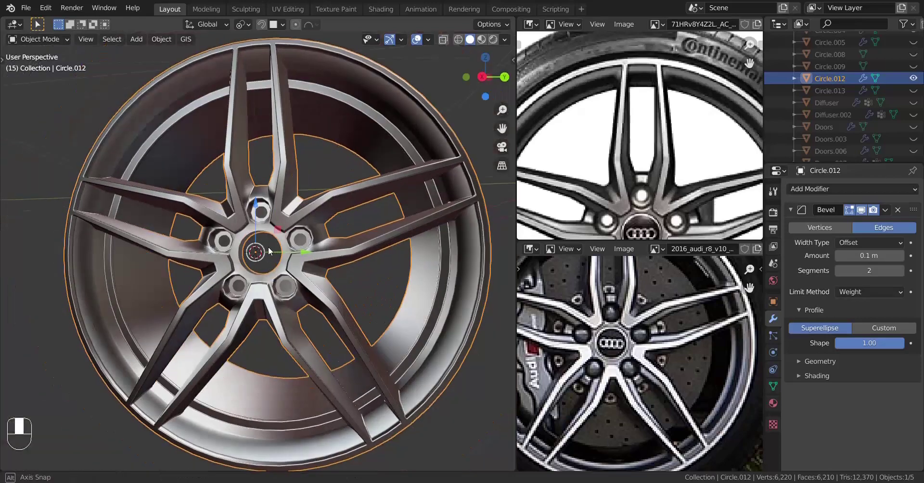
pyautogui.moveTo(268, 247); pyautogui.dragTo(275, 296, button='middle')
pyautogui.moveTo(316, 277); pyautogui.dragTo(281, 271, button='middle')
pyautogui.scroll(1, 335, 310)
pyautogui.scroll(1, 336, 310)
pyautogui.keyDown('shift'); pyautogui.moveTo(327, 387); pyautogui.dragTo(328, 264, button='middle'); pyautogui.keyUp('shift')
pyautogui.scroll(3, 323, 286)
pyautogui.scroll(-3, 327, 269)
pyautogui.moveTo(323, 298); pyautogui.dragTo(326, 280, button='middle')
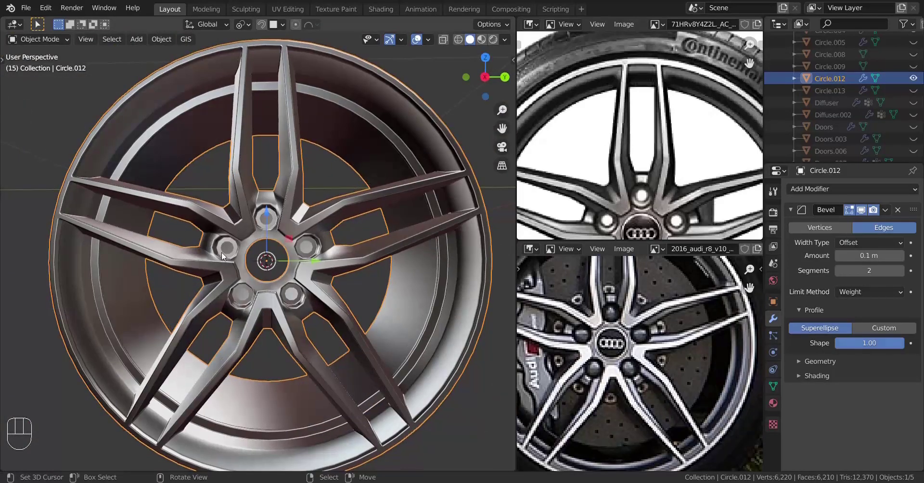
pyautogui.moveTo(222, 252); pyautogui.dragTo(268, 288, button='middle')
pyautogui.moveTo(342, 257); pyautogui.dragTo(212, 245, button='middle')
pyautogui.scroll(1, 404, 284)
pyautogui.scroll(-4, 346, 281)
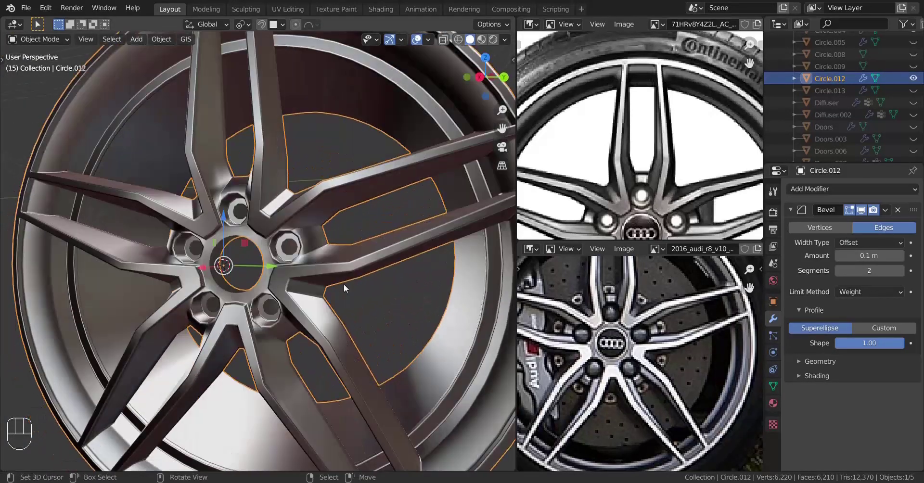
# Inspect the whole rim in a maximized 3D viewport and from several angles in the normal layout.
pyautogui.hotkey('ctrl', 'space')
pyautogui.keyDown('shift'); pyautogui.moveTo(485, 285); pyautogui.dragTo(410, 286, button='middle'); pyautogui.keyUp('shift')
pyautogui.press('a')
pyautogui.press('a')
pyautogui.rightClick(410, 286)
pyautogui.scroll(-4, 410, 286)
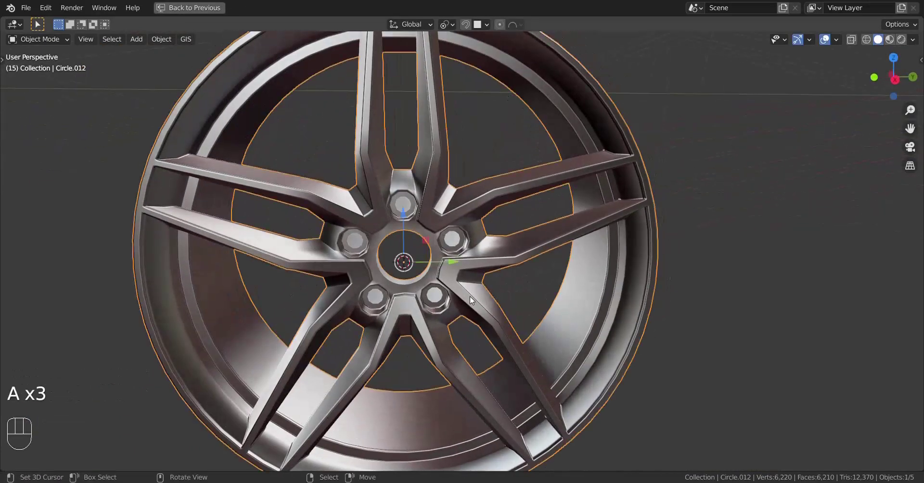
pyautogui.keyDown('shift'); pyautogui.moveTo(469, 295); pyautogui.dragTo(409, 308, button='middle'); pyautogui.keyUp('shift')
pyautogui.hotkey('ctrl', 'space')
pyautogui.scroll(-2, 403, 296)
pyautogui.moveTo(287, 283); pyautogui.dragTo(363, 280, button='middle')
pyautogui.scroll(3, 341, 280)
pyautogui.press('a')
pyautogui.press('a')
pyautogui.press('a')
pyautogui.moveTo(363, 280); pyautogui.dragTo(298, 284, button='middle')
pyautogui.scroll(2, 298, 284)
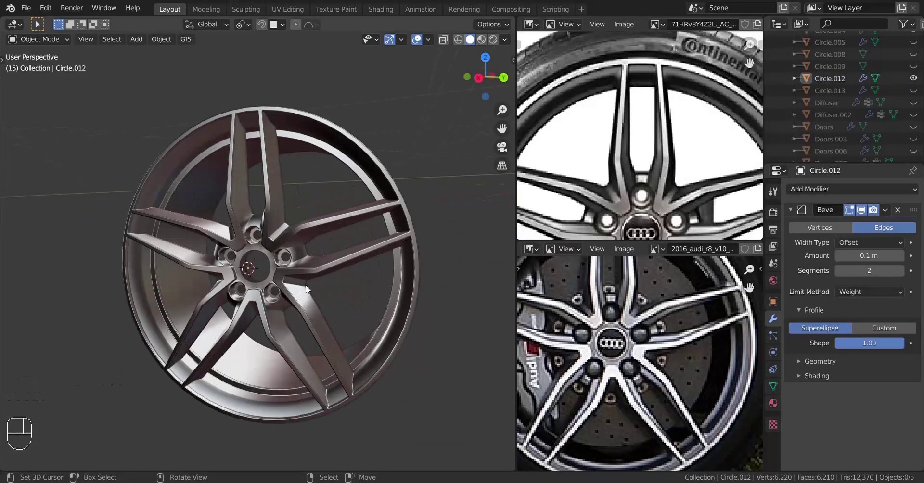
pyautogui.moveTo(307, 289); pyautogui.dragTo(323, 268, button='middle')
pyautogui.click(340, 235)
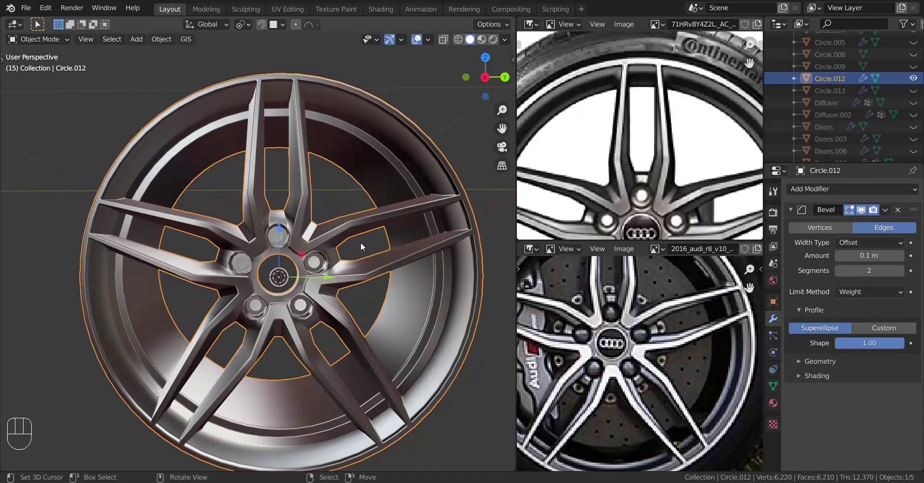
pyautogui.moveTo(360, 242); pyautogui.dragTo(274, 278, button='middle')
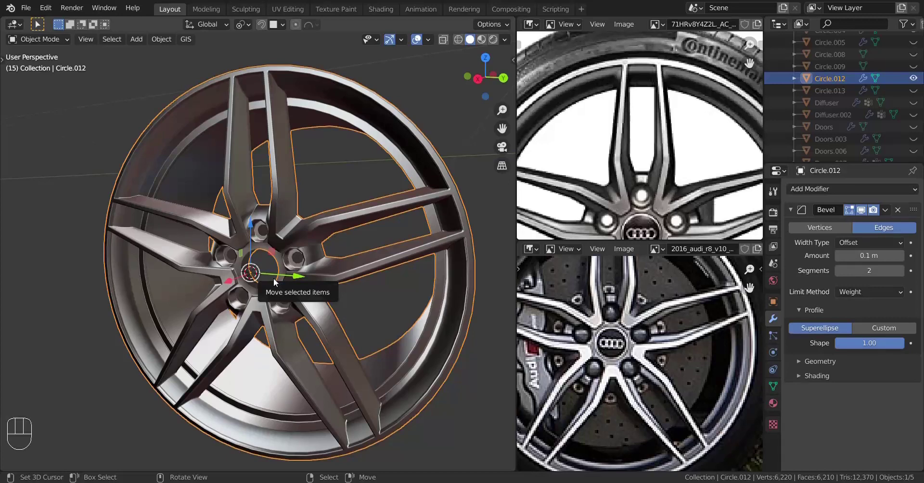
# Deselect all objects and save the blend file.
pyautogui.press('a')
pyautogui.press('a')
pyautogui.press('a')
pyautogui.moveTo(269, 290); pyautogui.dragTo(274, 269, button='middle')
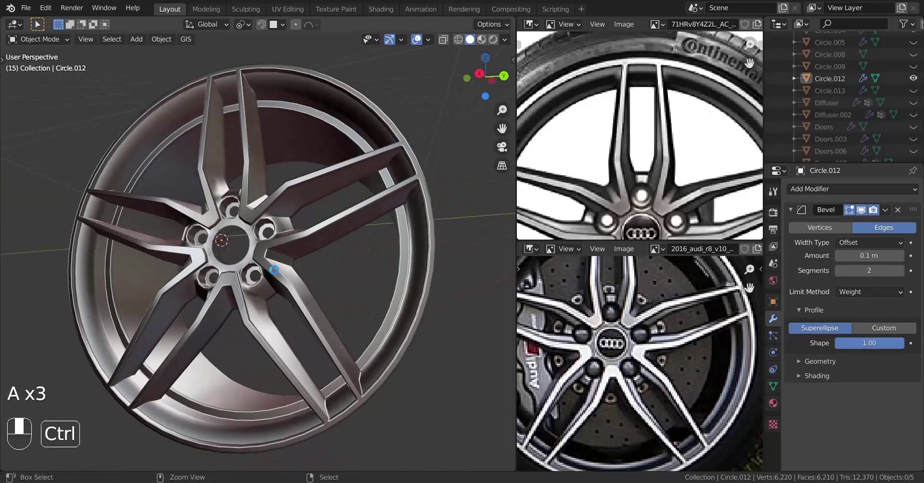
pyautogui.hotkey('ctrl', 's')
pyautogui.hotkey('ctrl', 's')
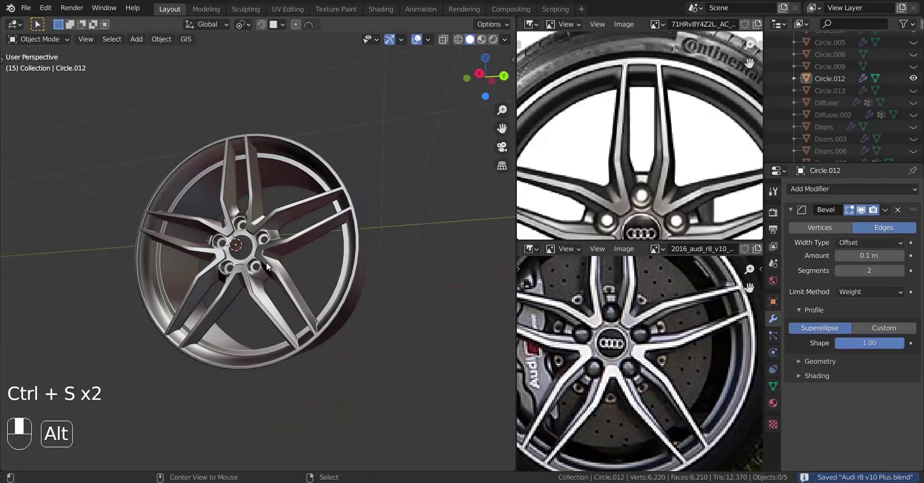
# Reveal all hidden car parts and delete the extra Circle.013 object at the wheel.
pyautogui.hotkey('alt', 'h')
pyautogui.rightClick(255, 261)
pyautogui.press('Delete')
# Check the rim's fit in the front wheel arch and save the file.
pyautogui.scroll(-3, 255, 260)
pyautogui.keyDown('shift'); pyautogui.moveTo(207, 283); pyautogui.dragTo(289, 246, button='middle'); pyautogui.keyUp('shift')
pyautogui.moveTo(289, 245)
pyautogui.mouseDown(button='middle')
pyautogui.moveTo(317, 251)
pyautogui.moveTo(288, 221)
pyautogui.moveTo(281, 250)
pyautogui.mouseUp(button='middle')
pyautogui.scroll(3, 283, 260)
pyautogui.keyDown('shift'); pyautogui.moveTo(288, 302); pyautogui.dragTo(258, 308, button='middle'); pyautogui.keyUp('shift')
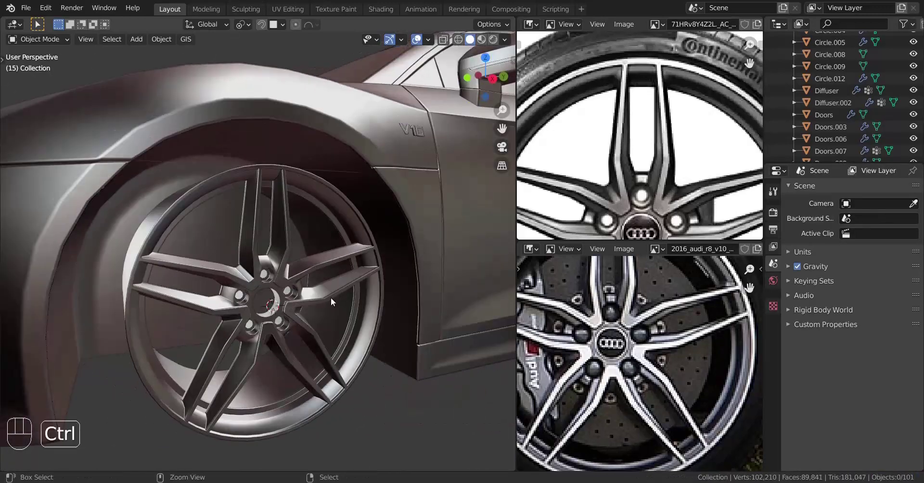
pyautogui.hotkey('ctrl', 's')
# Examine the rim on the whole car from the side and front, and select the windshield.
pyautogui.moveTo(331, 298); pyautogui.dragTo(276, 282, button='middle')
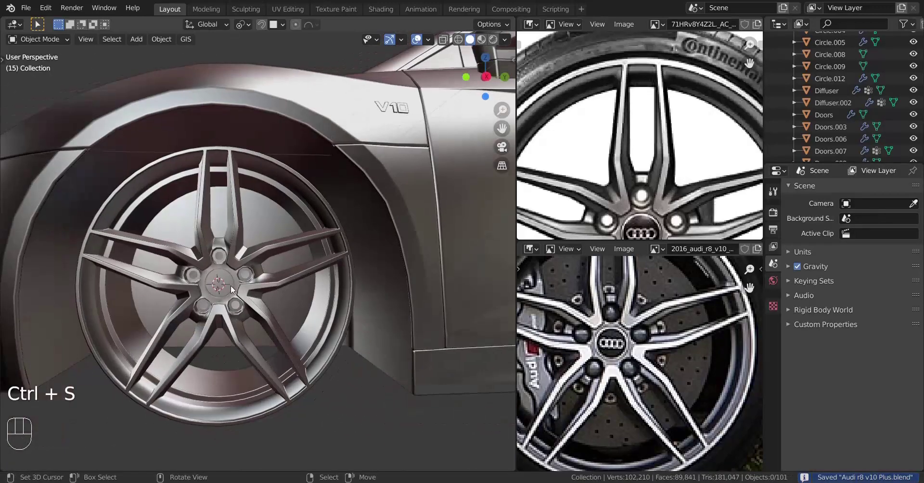
pyautogui.scroll(-2, 253, 303)
pyautogui.scroll(-2, 265, 301)
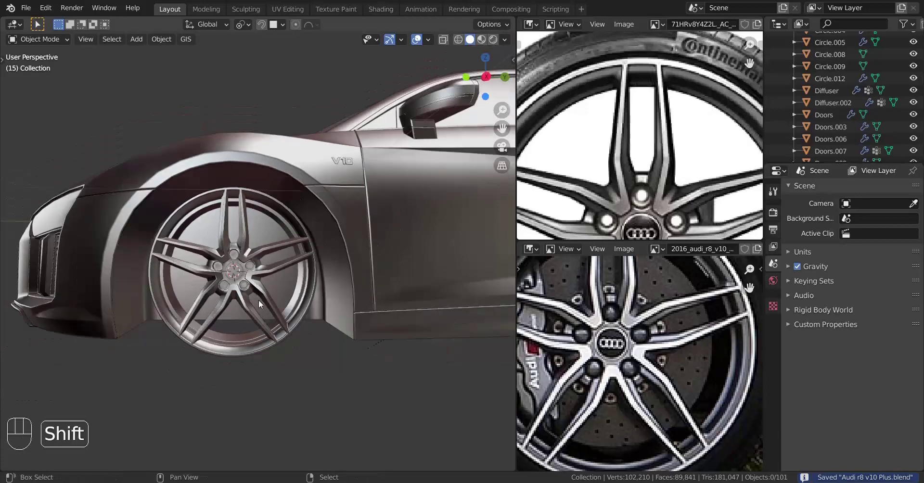
pyautogui.keyDown('shift'); pyautogui.moveTo(258, 299); pyautogui.dragTo(224, 324, button='middle'); pyautogui.keyUp('shift')
pyautogui.scroll(-2, 350, 278)
pyautogui.moveTo(334, 297); pyautogui.dragTo(253, 188, button='middle')
pyautogui.click(253, 188)
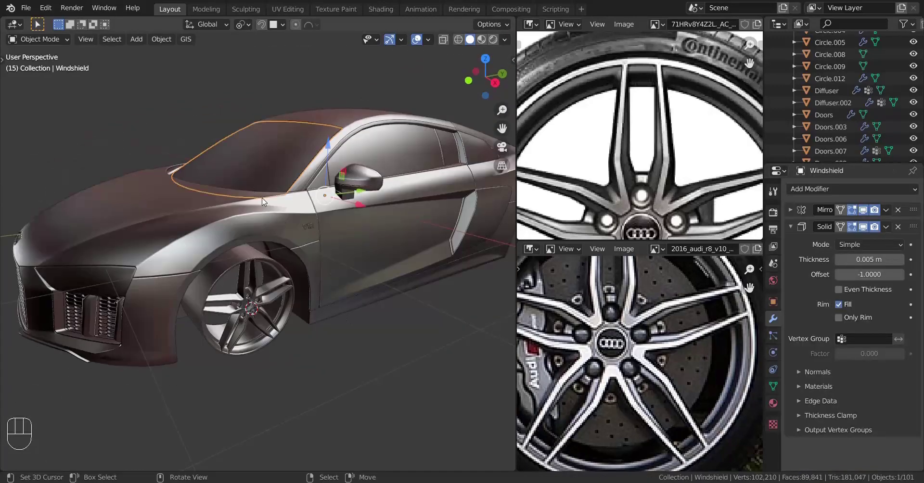